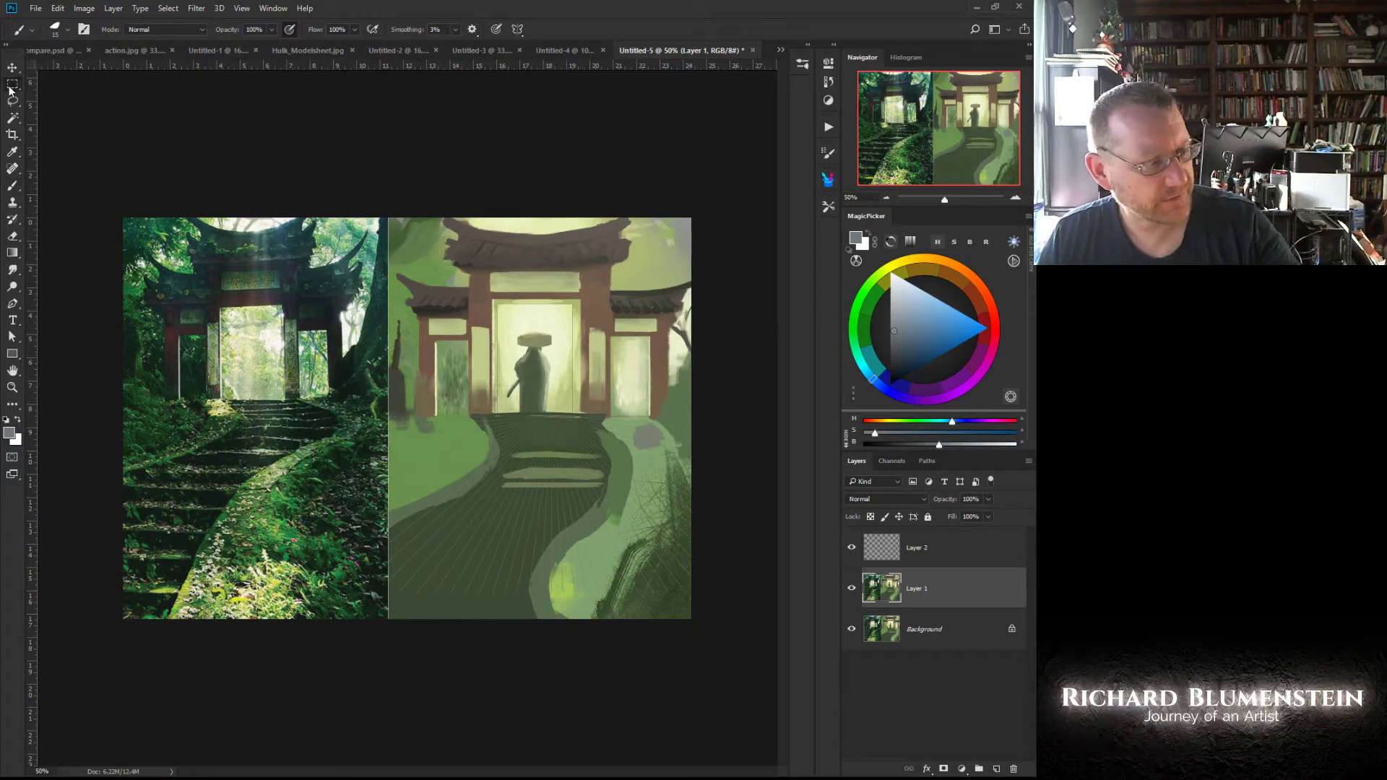
Step: Cut the right-half painting onto its own layer with Layer Via Cut and move it to the left half
left_click_drag(388, 213, 734, 656)
right_click(536, 529)
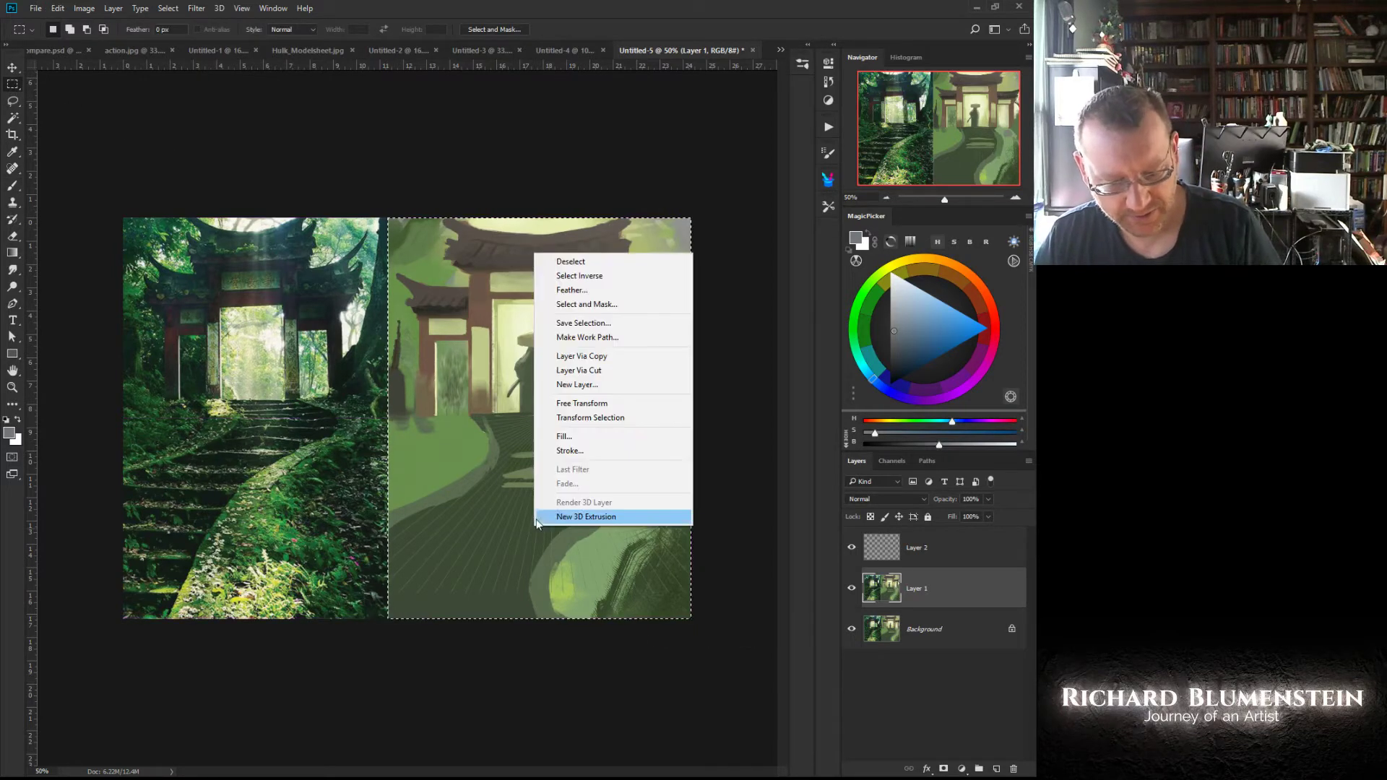
left_click(571, 372)
left_click_drag(489, 505, 225, 509)
Step: Free-transform the forest reference photo over to the right half and commit, with Layer 3 selected
left_click(873, 632)
right_click(321, 486)
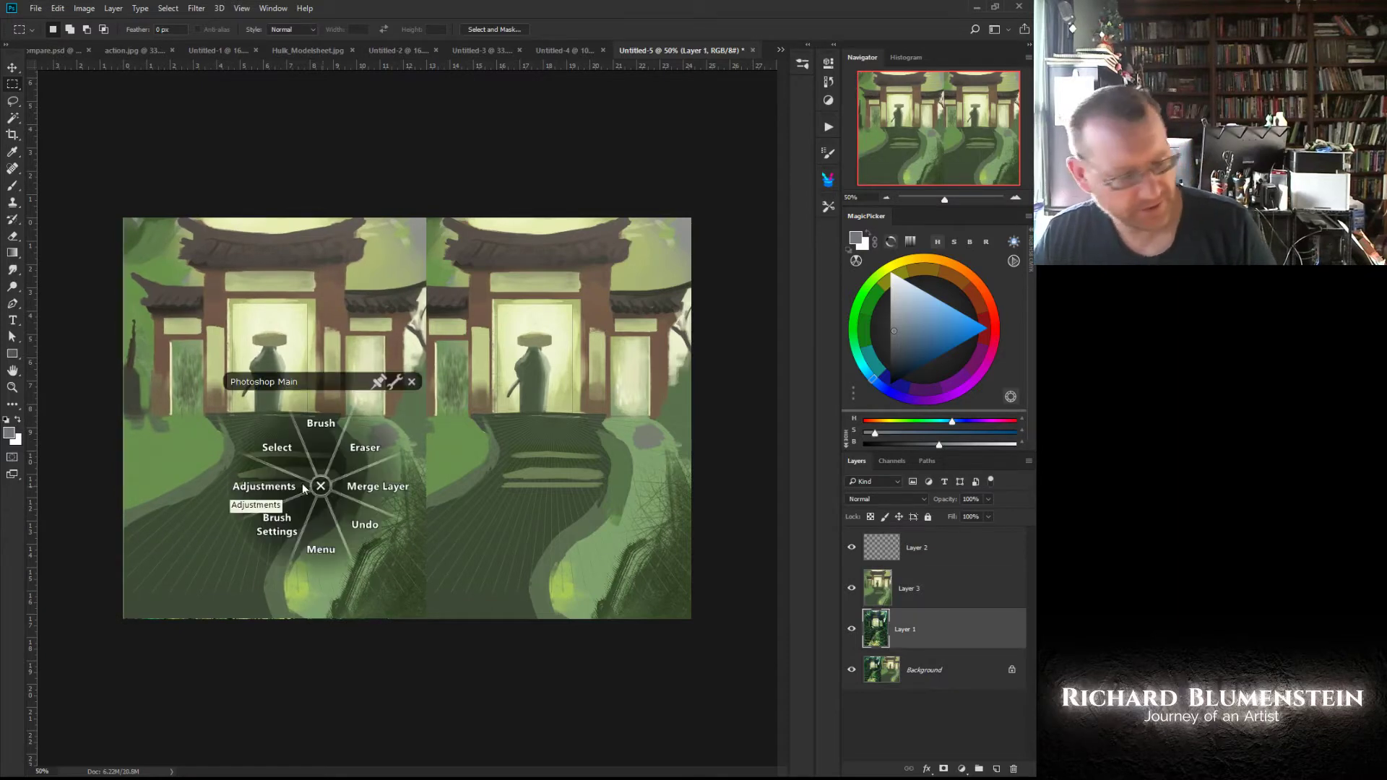
left_click(278, 428)
left_click(274, 359)
left_click_drag(276, 418, 570, 432)
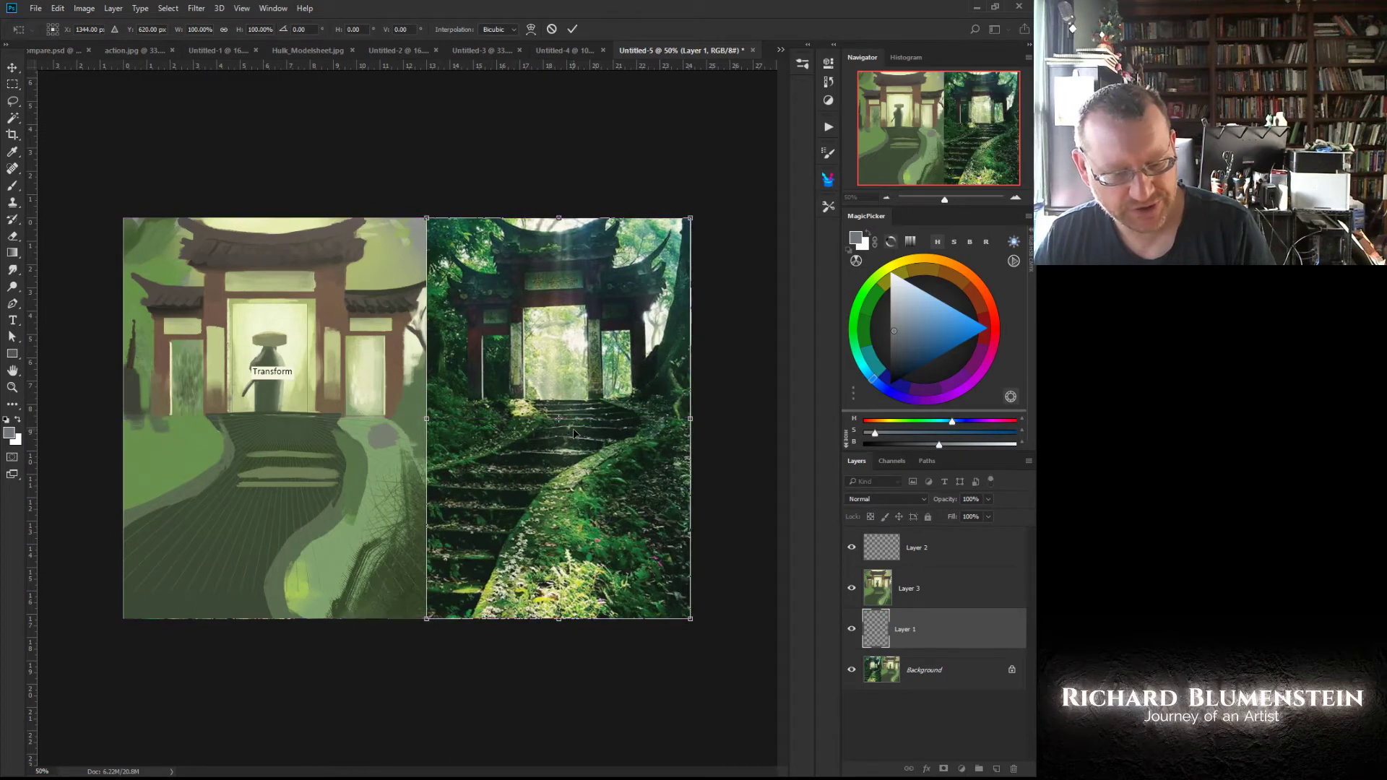
key("m")
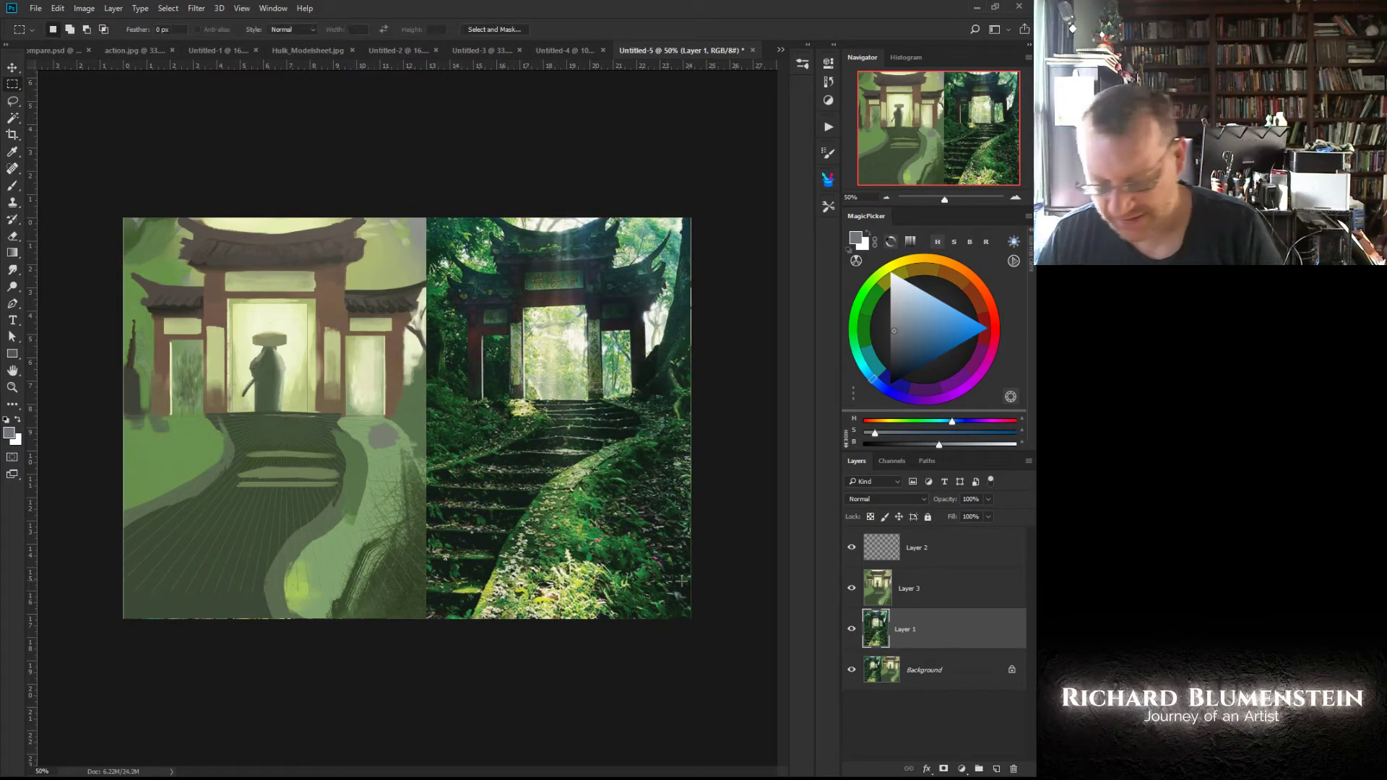
left_click(874, 589)
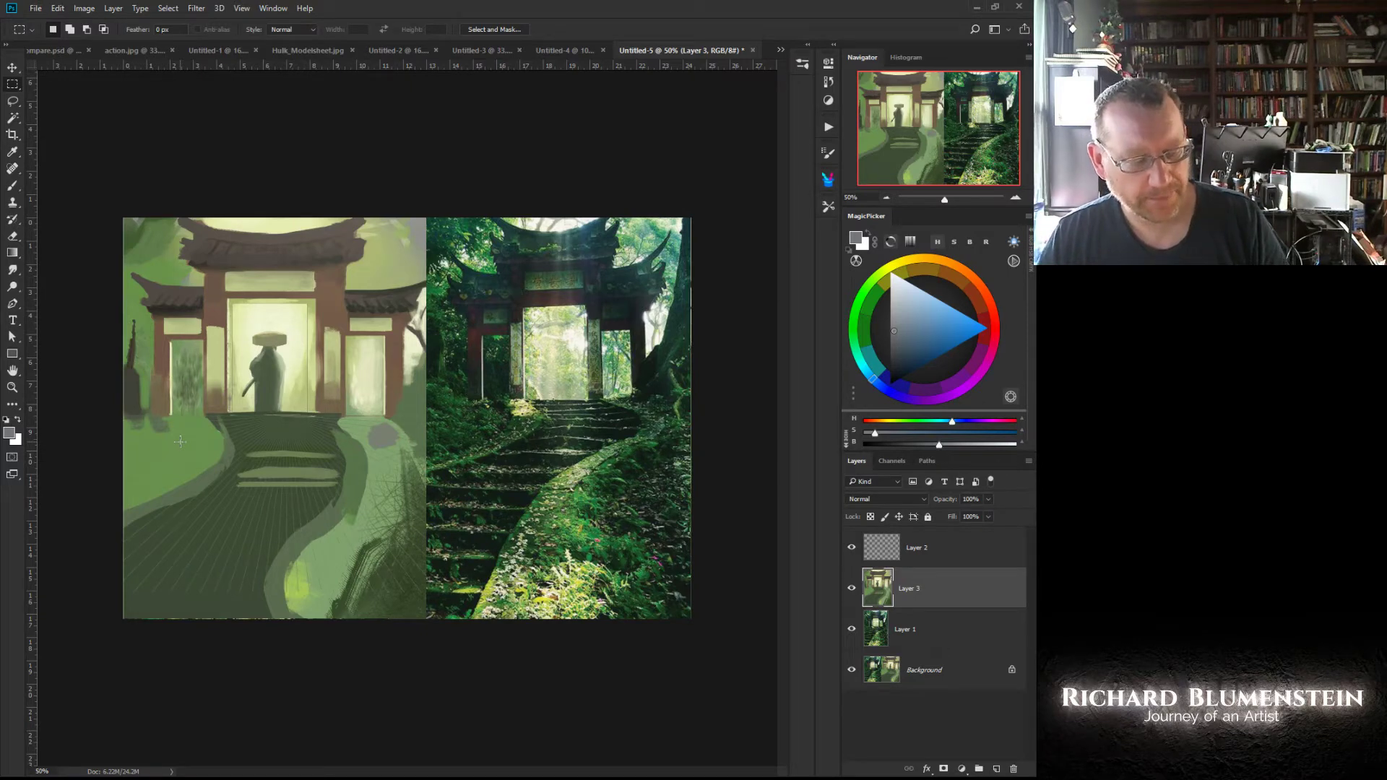
Step: Add empty Layer 4 and set a near-white cream, 300 px Soft Round brush
left_click(997, 770)
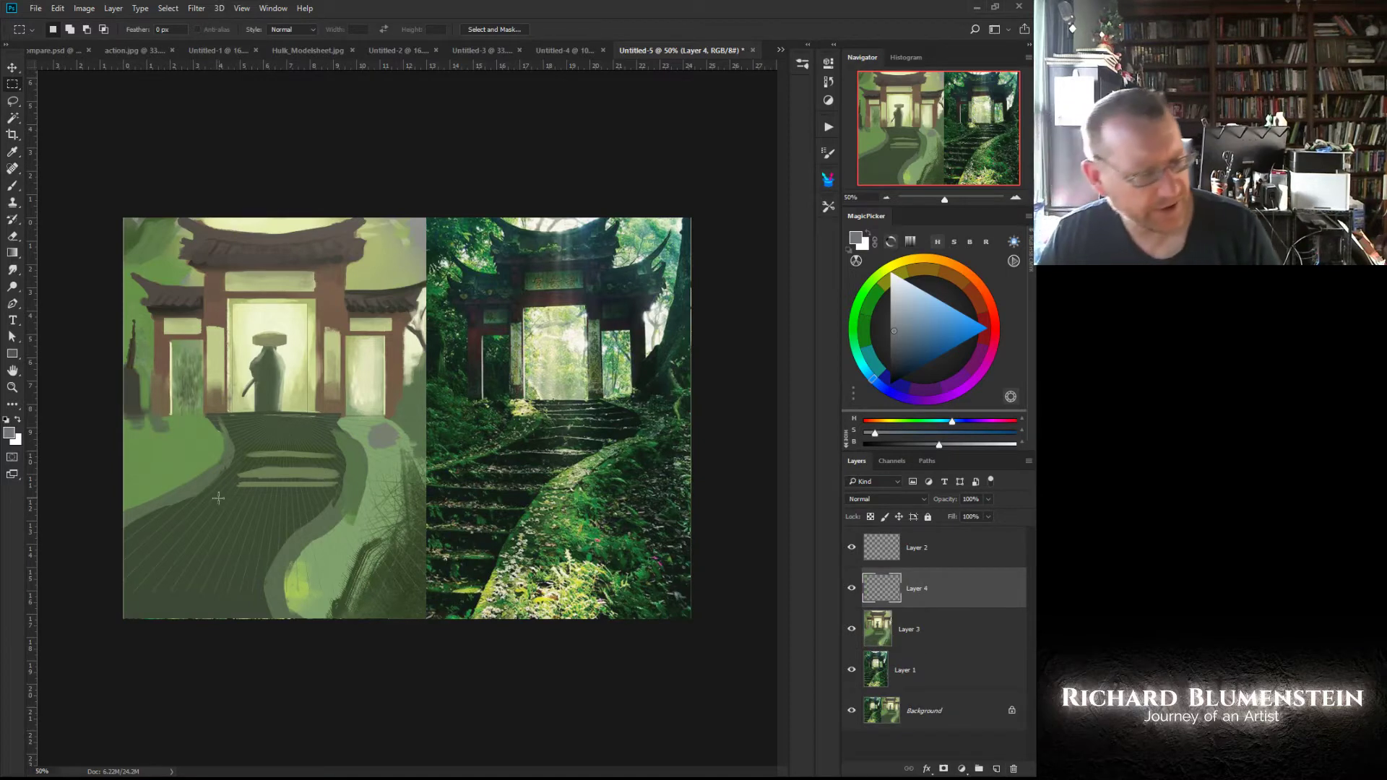
right_click(271, 431)
left_click(275, 369)
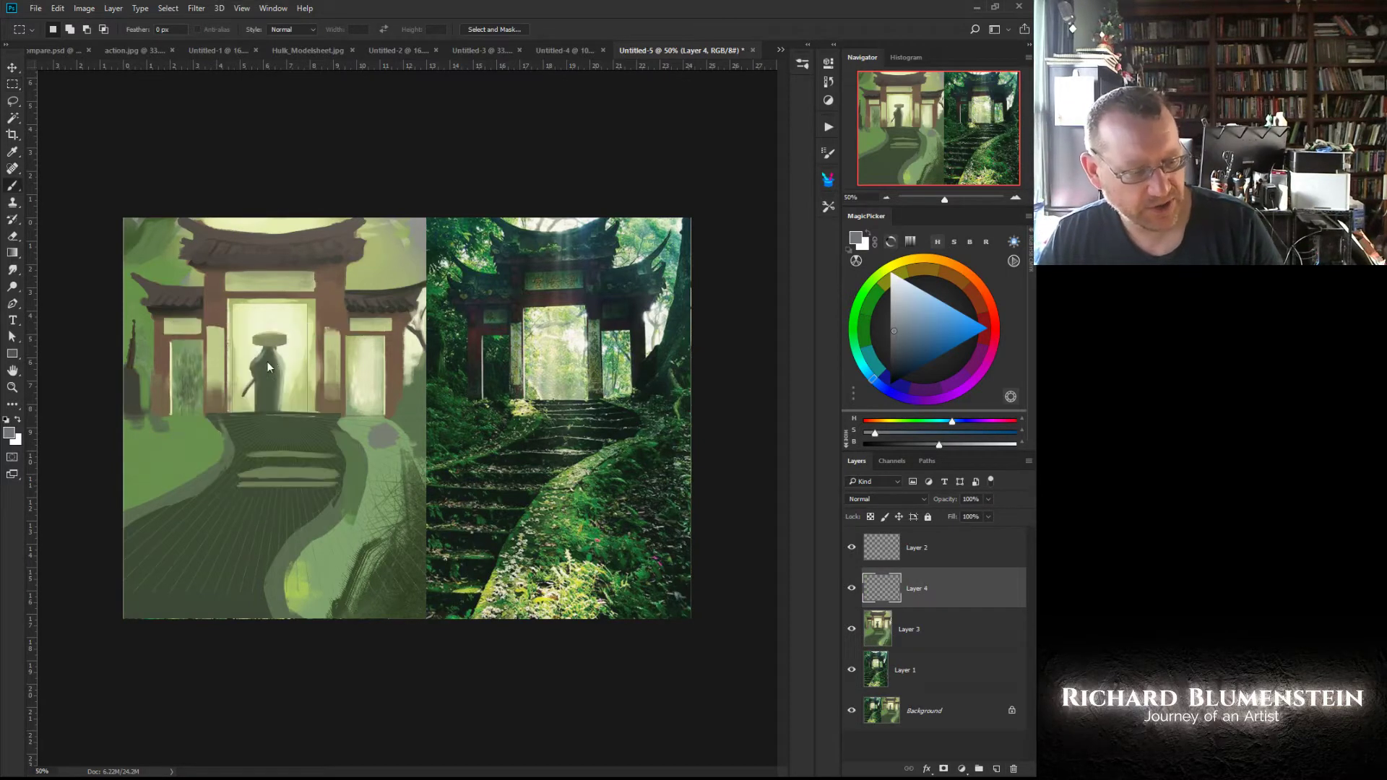
left_click(901, 297)
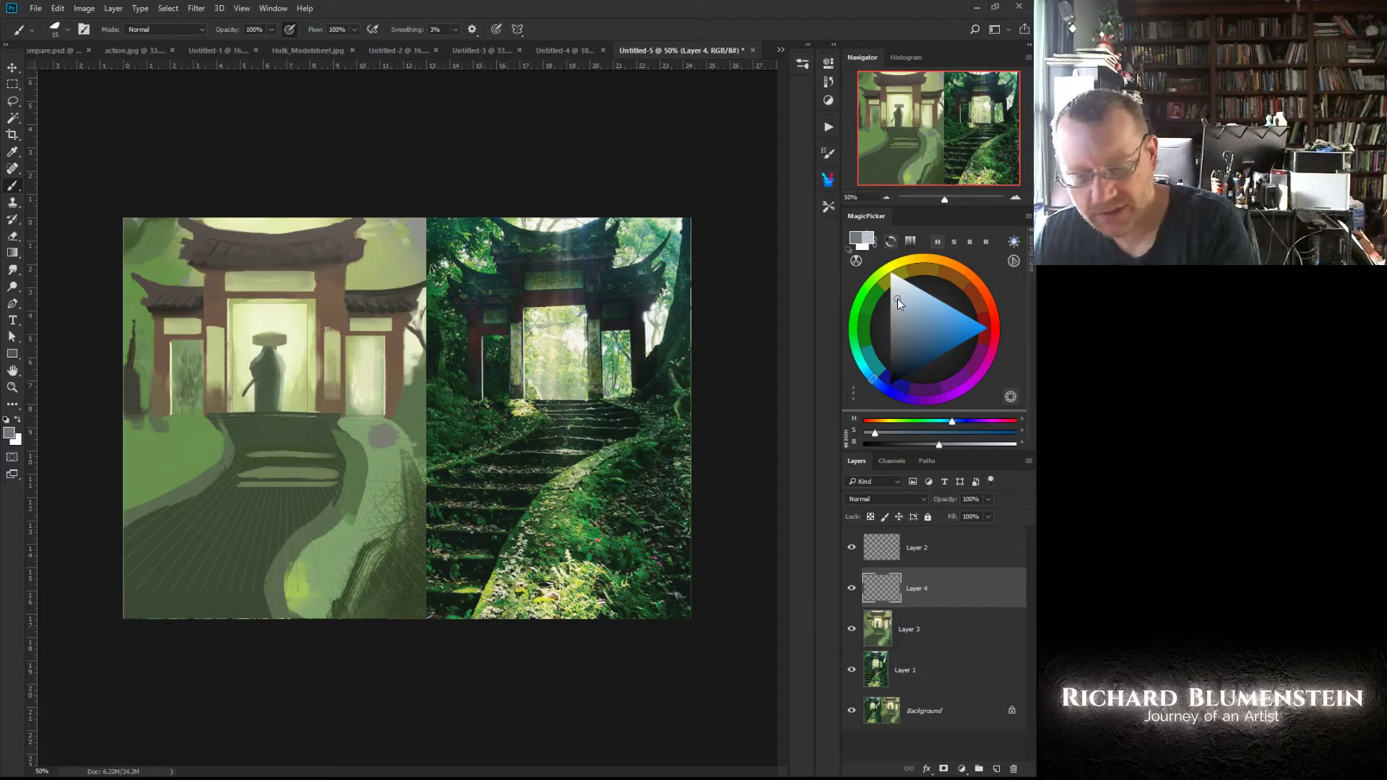
left_click(903, 295)
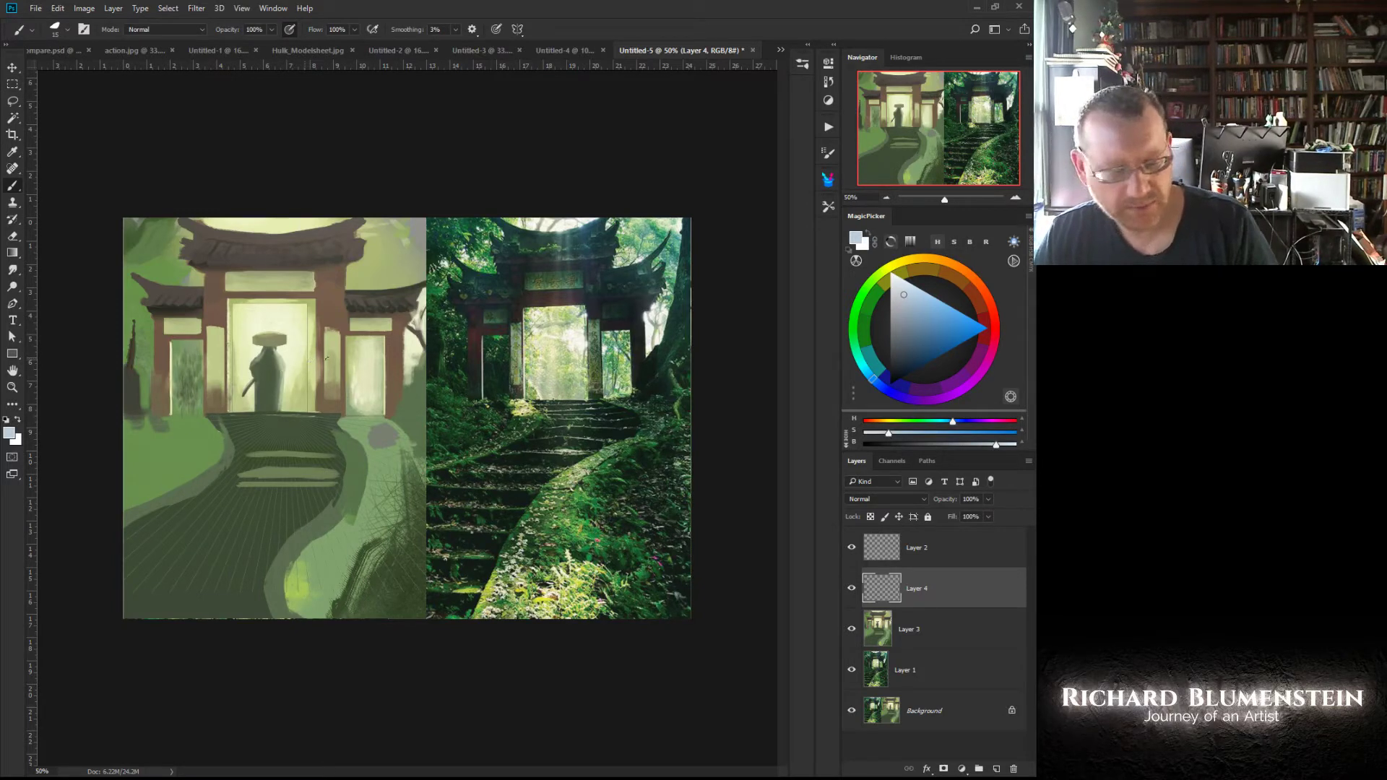
key("bracketleft")
left_click(901, 265)
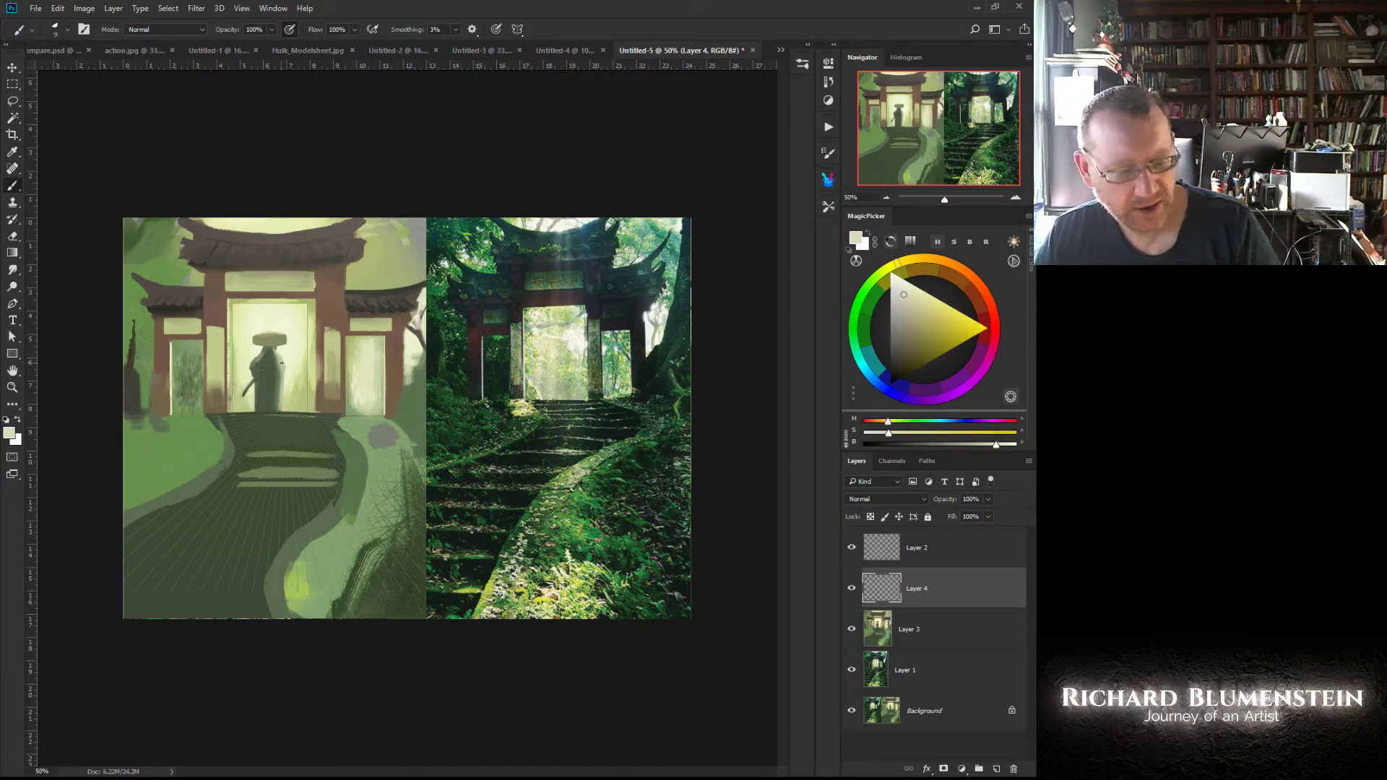
left_click(577, 332, "alt")
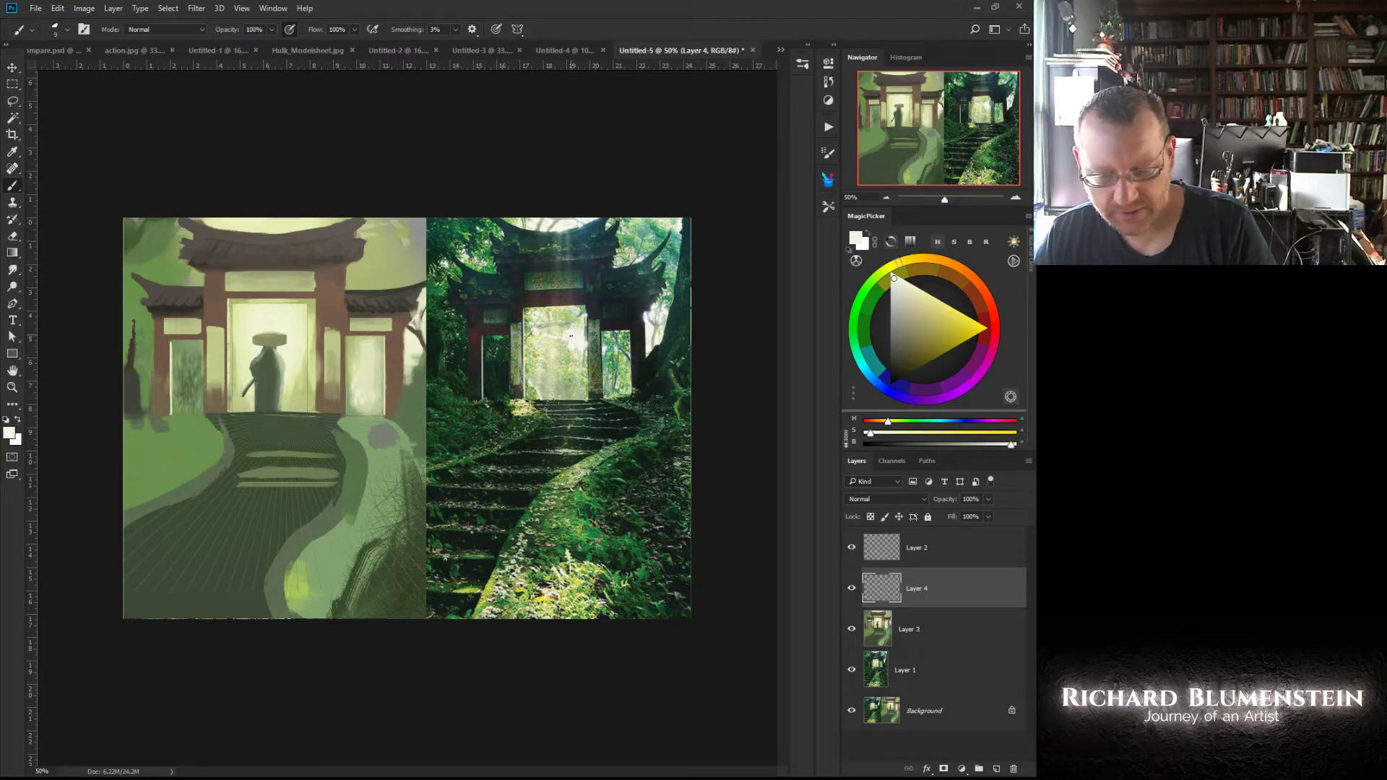
key("bracketright")
key("bracketright")
key("bracketright")
key("bracketright")
key("bracketright")
key("bracketright")
key("bracketright")
key("bracketright")
key("bracketright")
key("bracketright")
key("bracketright")
key("bracketright")
key("bracketright")
key("bracketright")
key("bracketright")
key("bracketright")
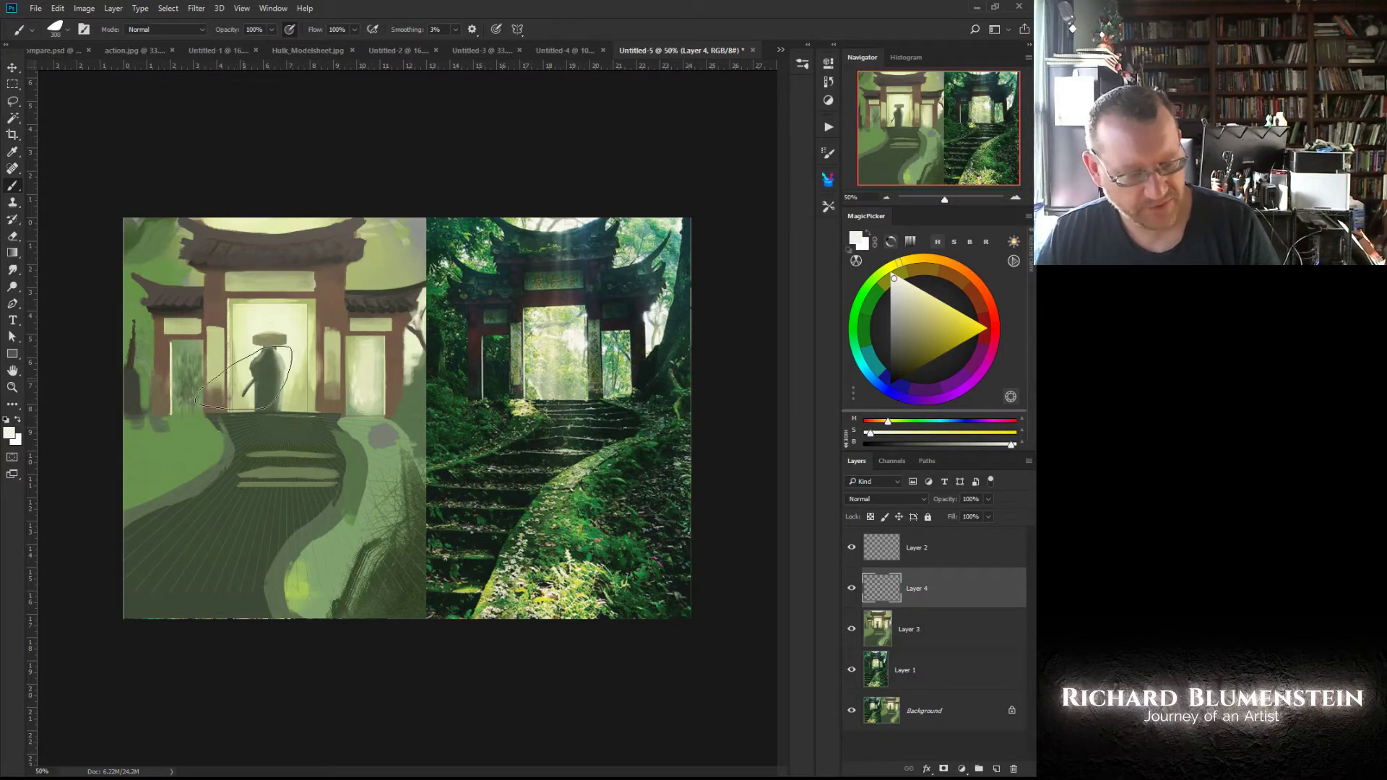
right_click(261, 373)
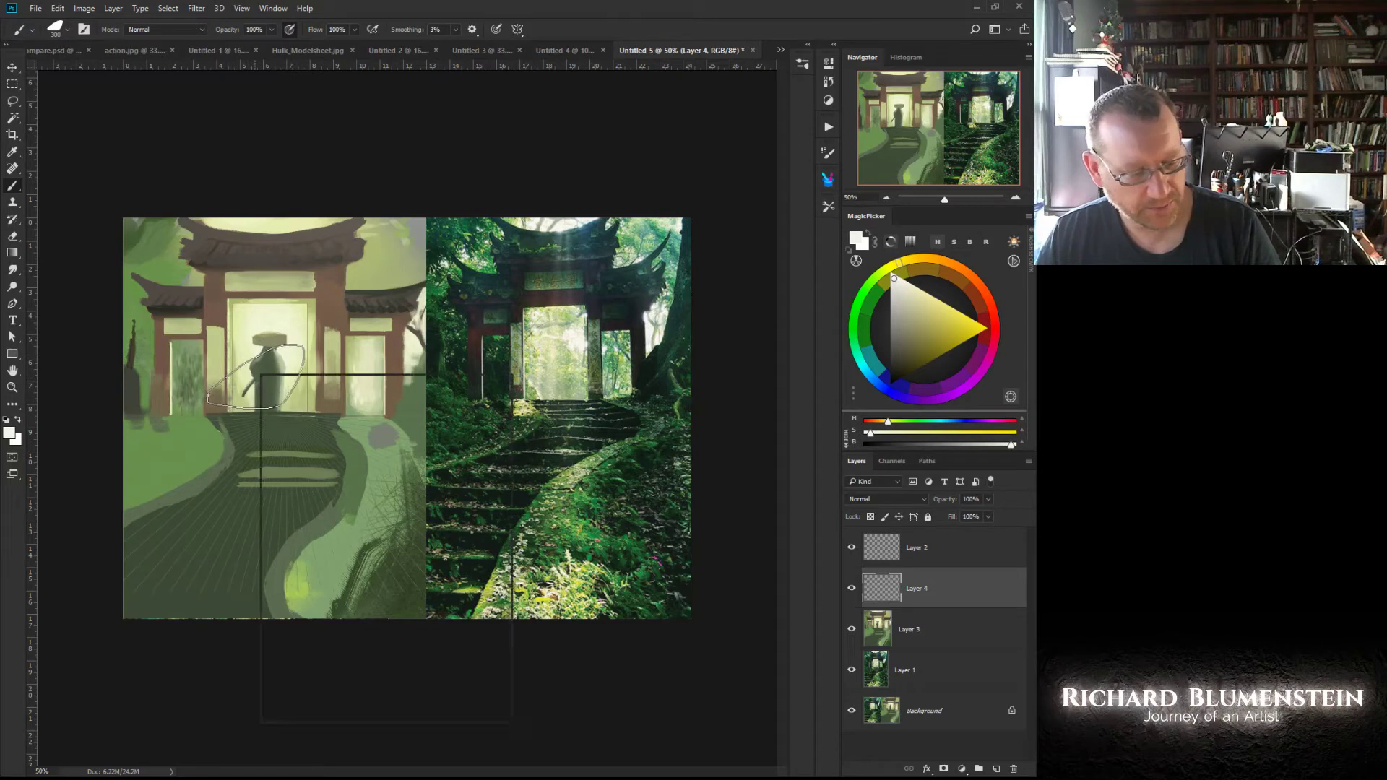
left_click(299, 461)
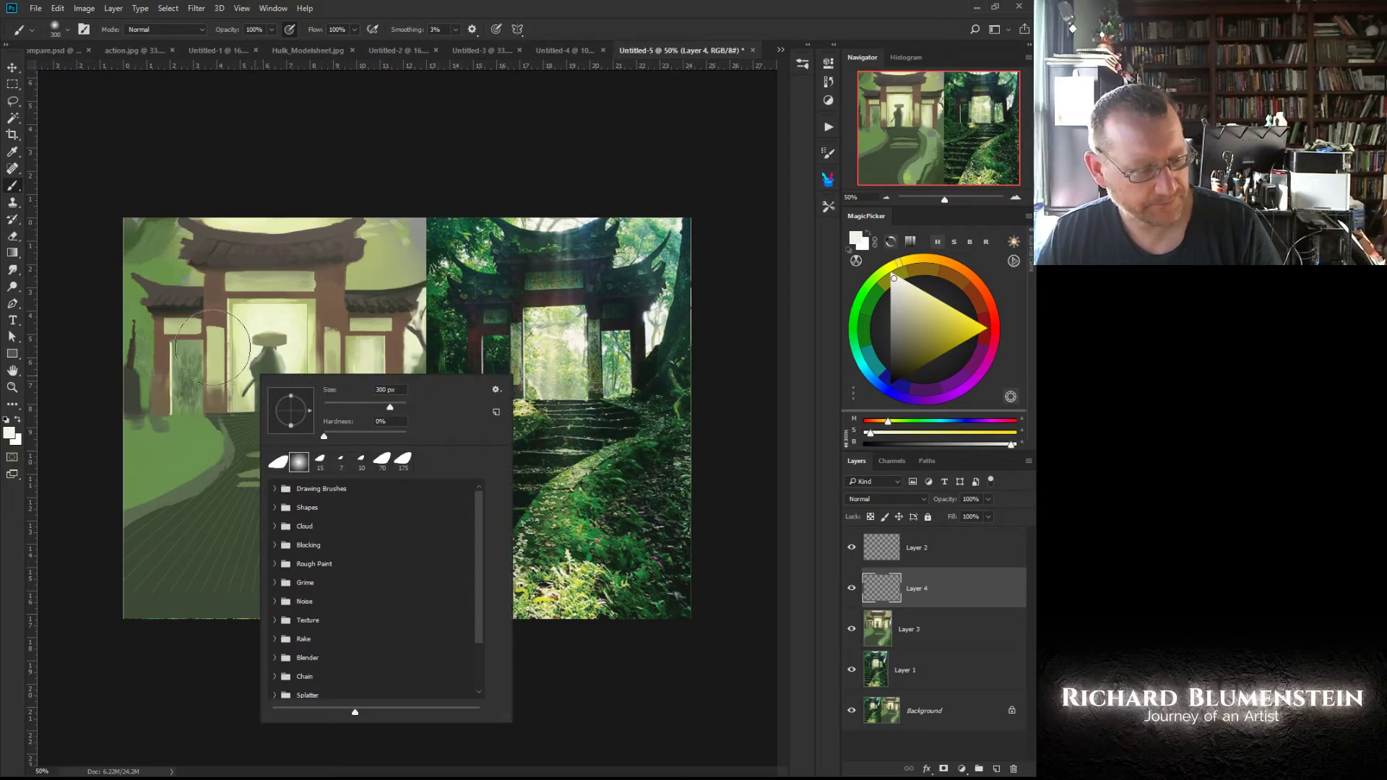
Step: Paint a soft cream glow across the upper and lower gate opening on Layer 4
key("Return")
mouse_move(297, 358)
left_mouse_down()
mouse_move(372, 371)
mouse_move(169, 369)
mouse_move(426, 382)
mouse_move(156, 357)
mouse_move(348, 372)
mouse_move(264, 260)
mouse_move(324, 295)
mouse_move(362, 373)
mouse_move(206, 342)
mouse_move(201, 362)
mouse_move(255, 332)
mouse_move(271, 270)
mouse_move(335, 354)
mouse_move(326, 384)
mouse_move(294, 387)
mouse_move(354, 340)
mouse_move(286, 290)
mouse_move(202, 258)
mouse_move(263, 223)
mouse_move(383, 353)
mouse_move(382, 369)
mouse_move(386, 358)
mouse_move(323, 369)
mouse_move(219, 334)
mouse_move(287, 289)
mouse_move(292, 310)
mouse_move(250, 366)
mouse_move(222, 358)
mouse_move(267, 301)
mouse_move(365, 405)
left_mouse_up()
mouse_move(216, 340)
left_mouse_down()
mouse_move(318, 345)
mouse_move(295, 393)
mouse_move(223, 397)
mouse_move(225, 434)
mouse_move(222, 371)
left_mouse_up()
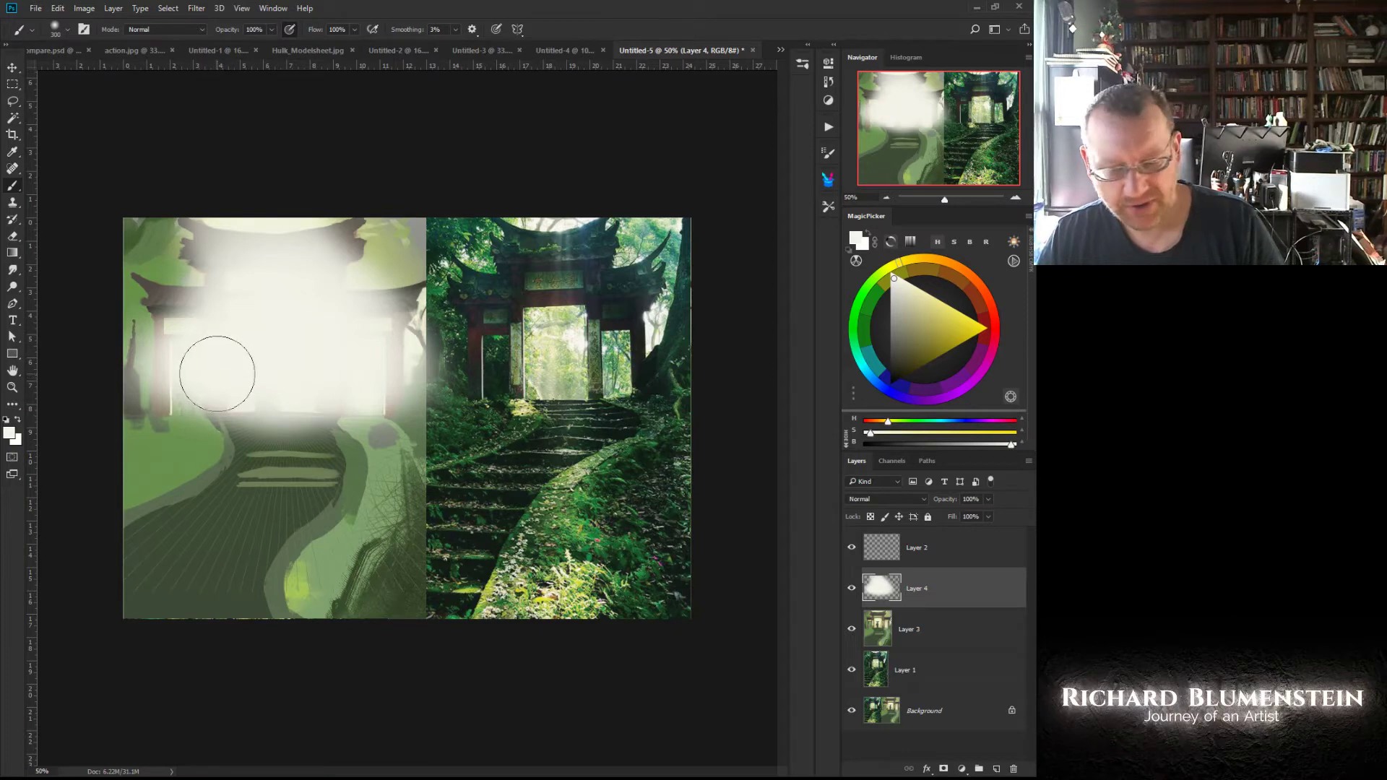
Step: Pick light green and a flat brush tip, then add empty Layer 5 with the brush at 80 px
left_click(867, 289)
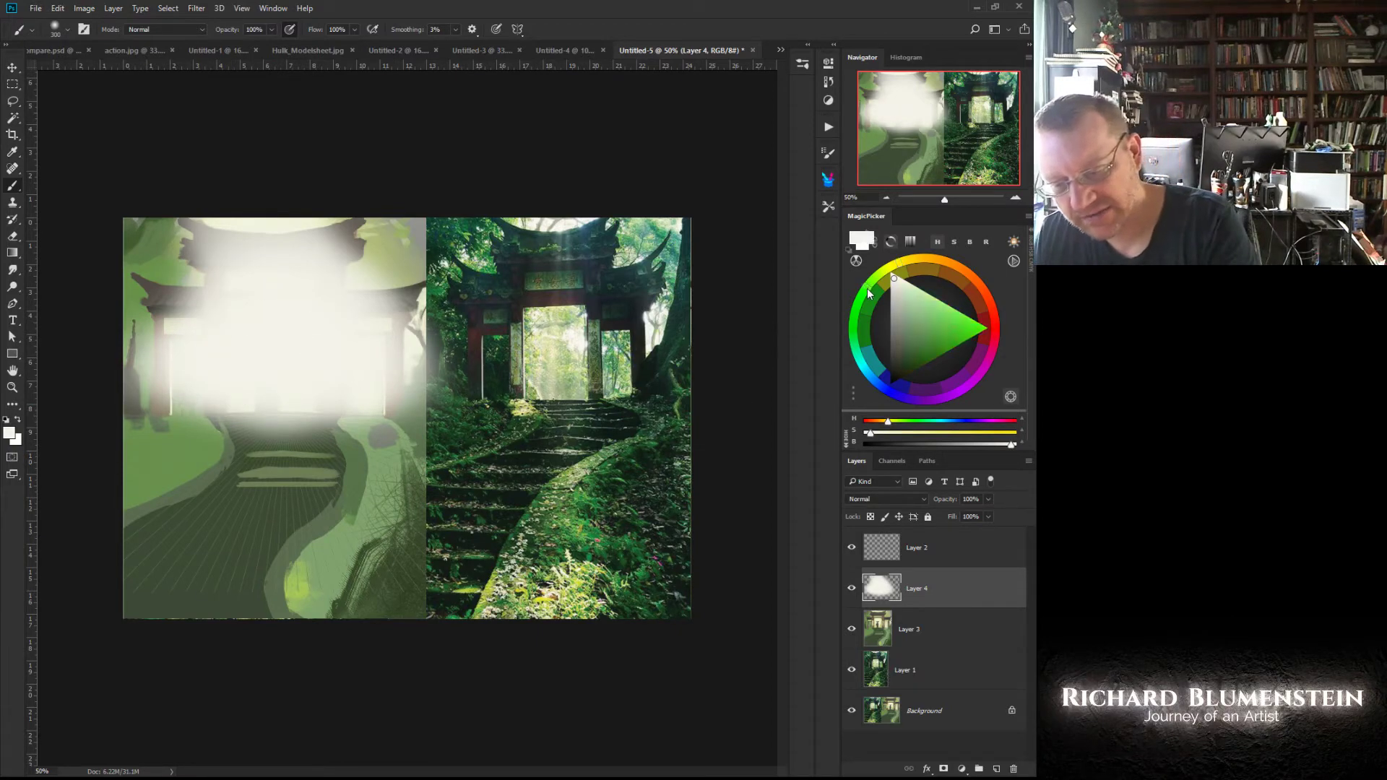
left_click(907, 300)
key("bracketleft")
key("bracketleft")
key("bracketleft")
key("bracketleft")
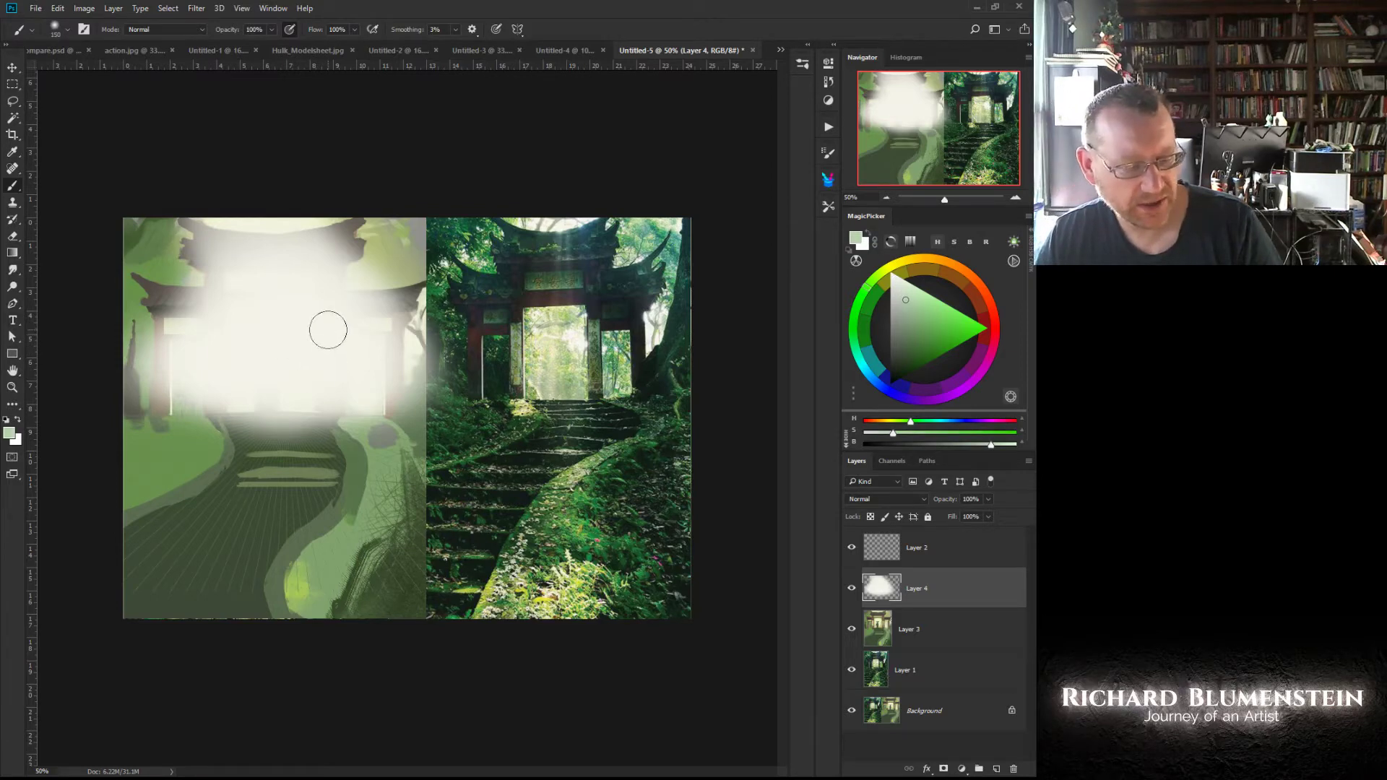
right_click(327, 329)
left_click(373, 417)
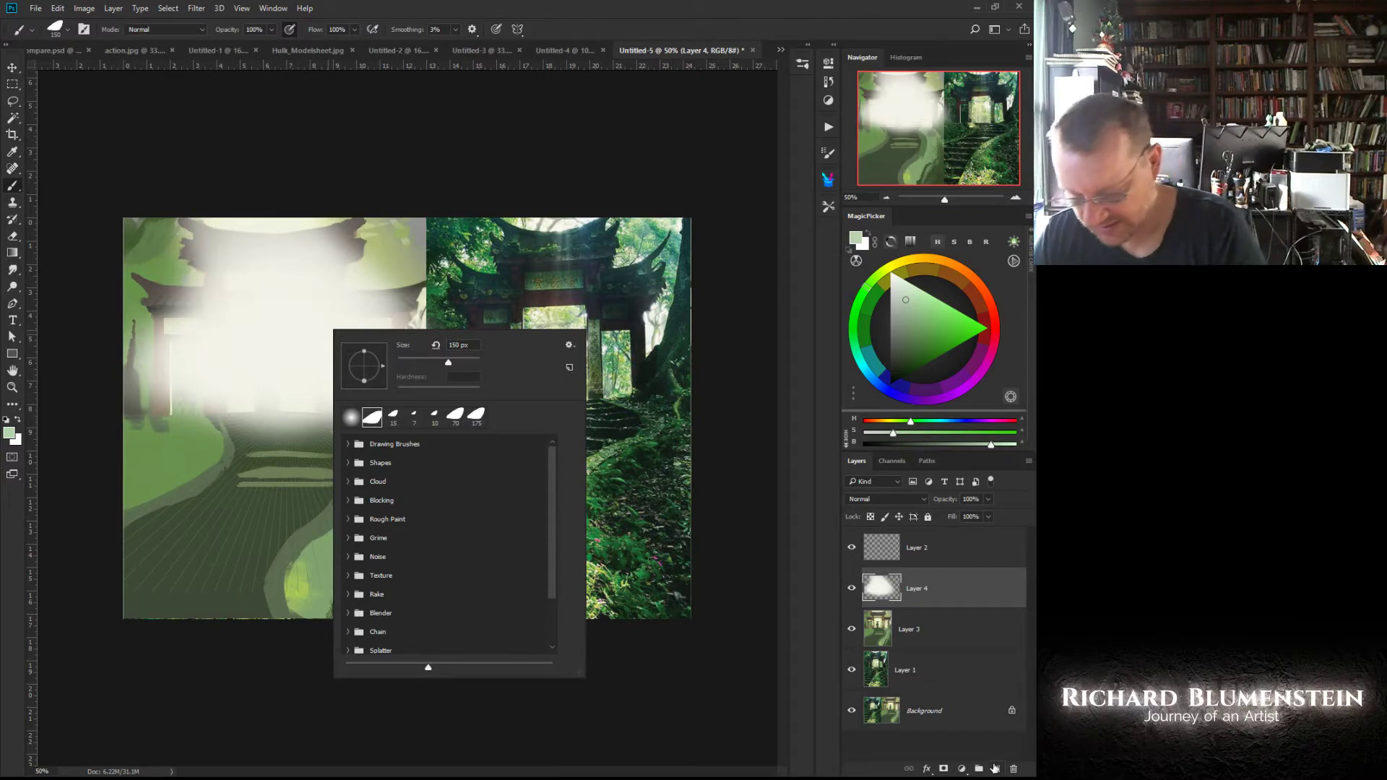
key("ctrl+shift+alt+n")
key("bracketleft")
key("bracketleft")
key("bracketleft")
key("bracketleft")
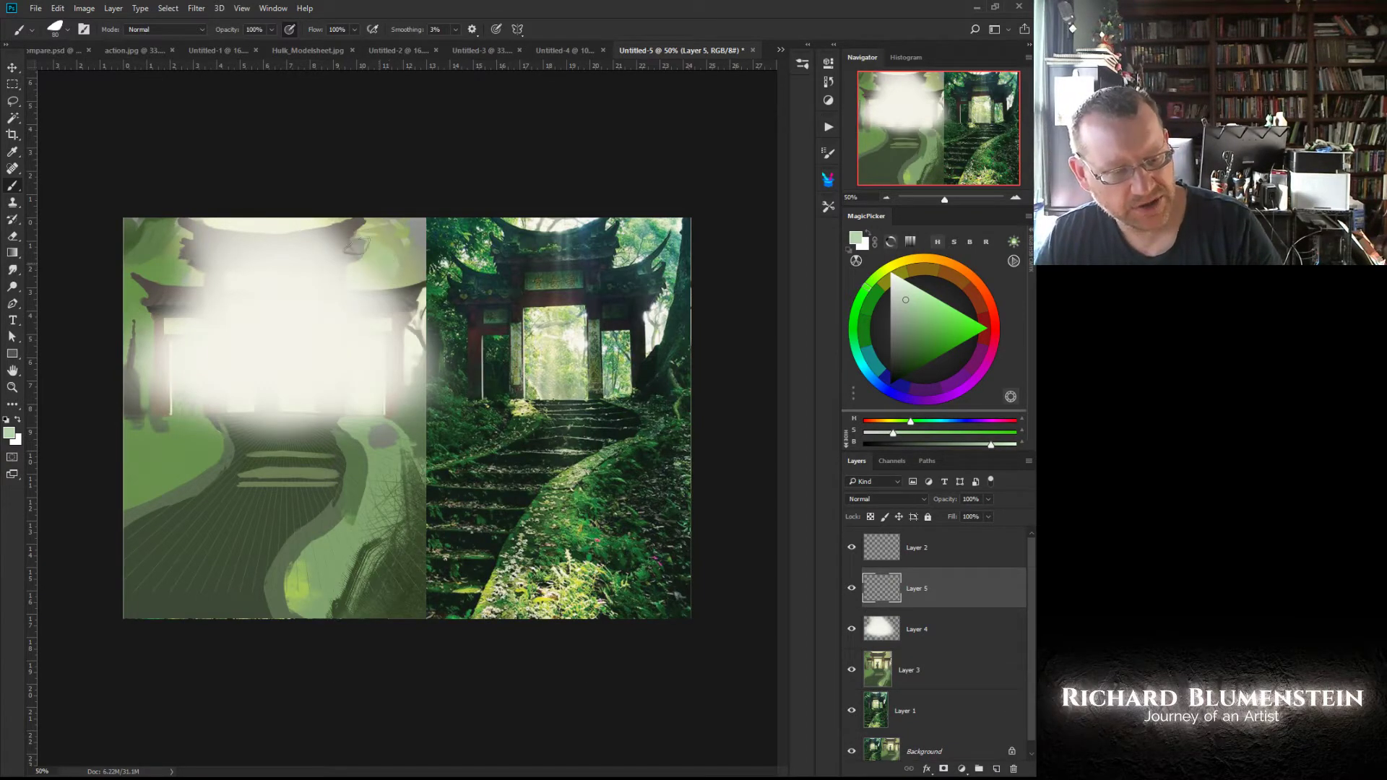
Step: Dab light green over the roof's right eave and trim the lower foliage with the eraser
mouse_move(356, 246)
left_mouse_down()
mouse_move(385, 255)
mouse_move(412, 282)
mouse_move(335, 254)
mouse_move(364, 247)
mouse_move(406, 297)
mouse_move(310, 261)
mouse_move(334, 263)
mouse_move(299, 267)
mouse_move(375, 297)
mouse_move(385, 336)
mouse_move(413, 311)
mouse_move(371, 332)
mouse_move(387, 359)
mouse_move(362, 362)
mouse_move(370, 384)
mouse_move(387, 330)
left_mouse_up()
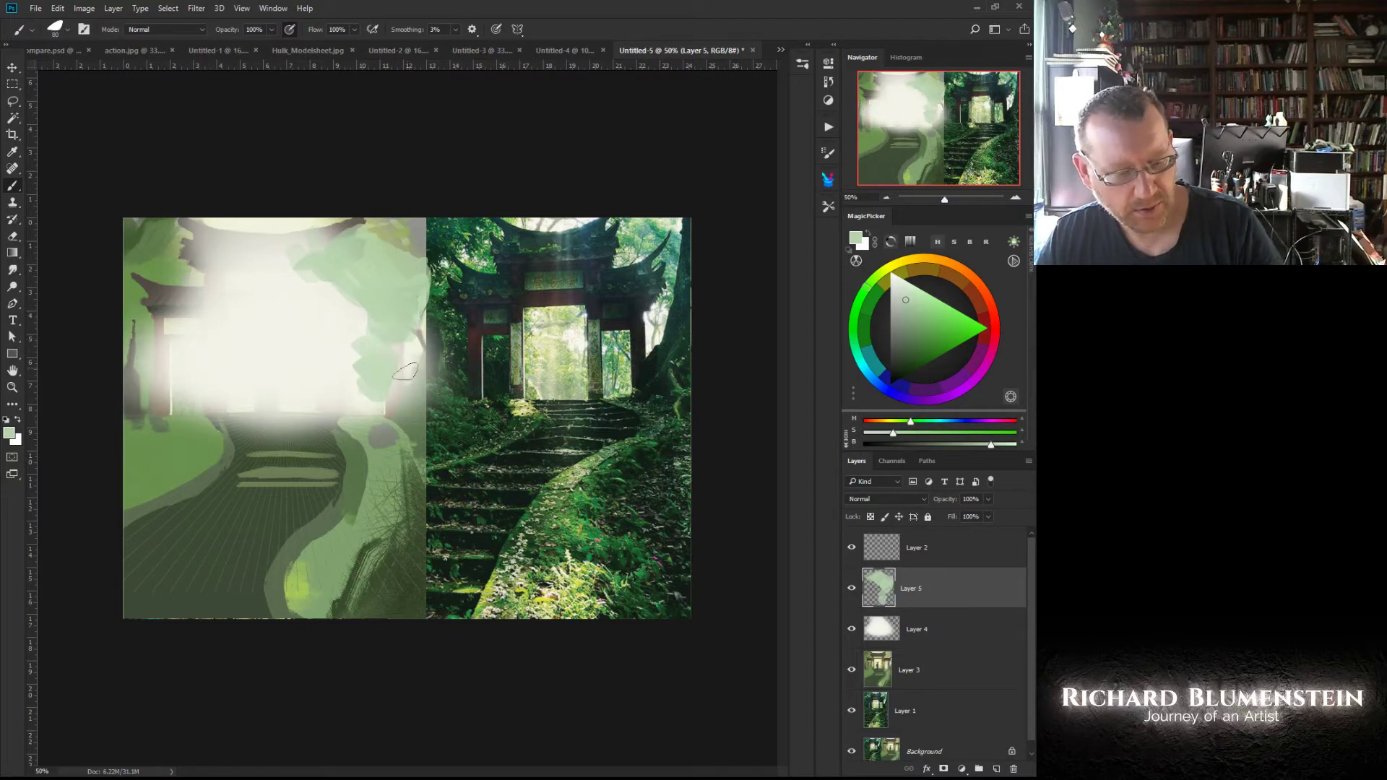
right_click(385, 397)
left_click(411, 364)
key("bracketright")
key("bracketright")
key("bracketright")
key("bracketright")
key("bracketright")
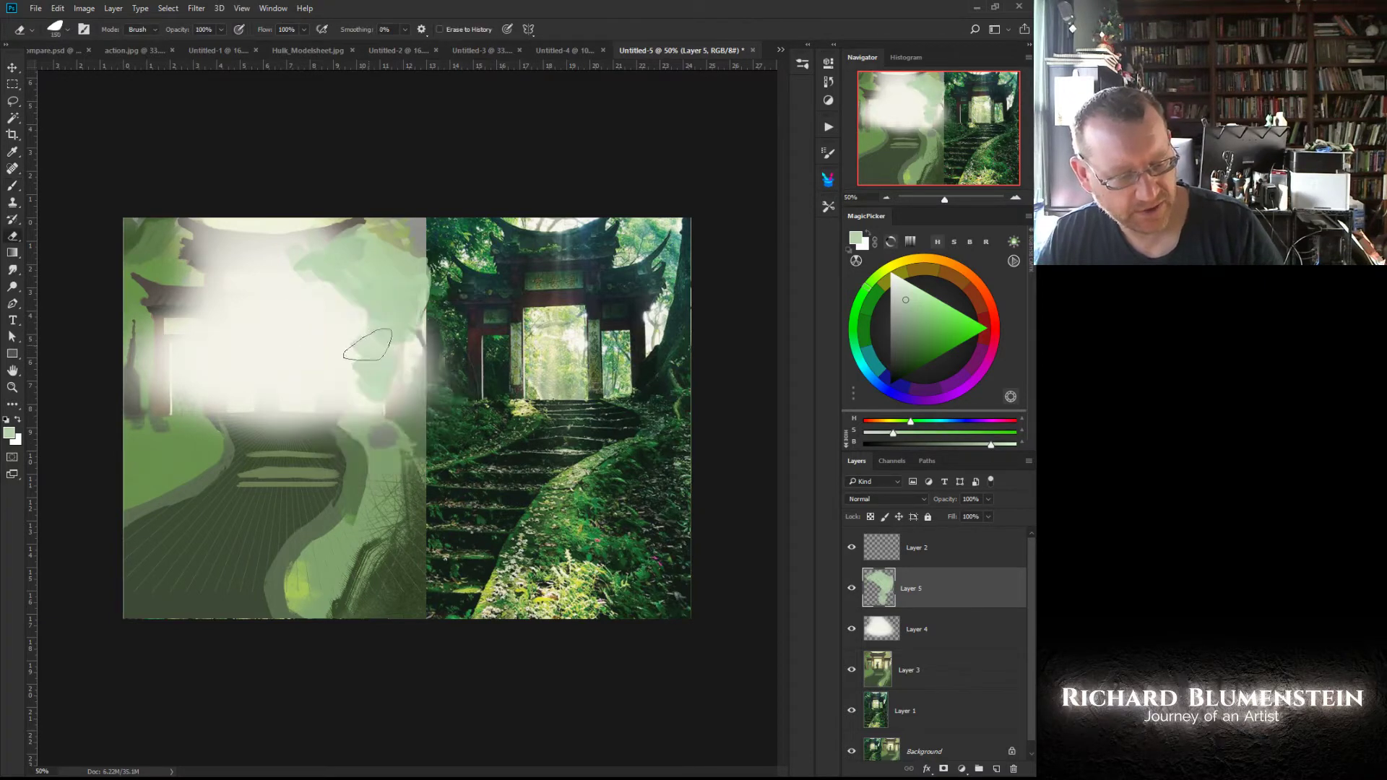
left_click_drag(375, 343, 376, 390)
right_click(377, 344)
left_click(368, 298)
key("bracketleft")
key("bracketleft")
key("bracketleft")
key("bracketleft")
key("bracketleft")
key("bracketleft")
key("bracketleft")
key("bracketleft")
key("bracketleft")
key("bracketleft")
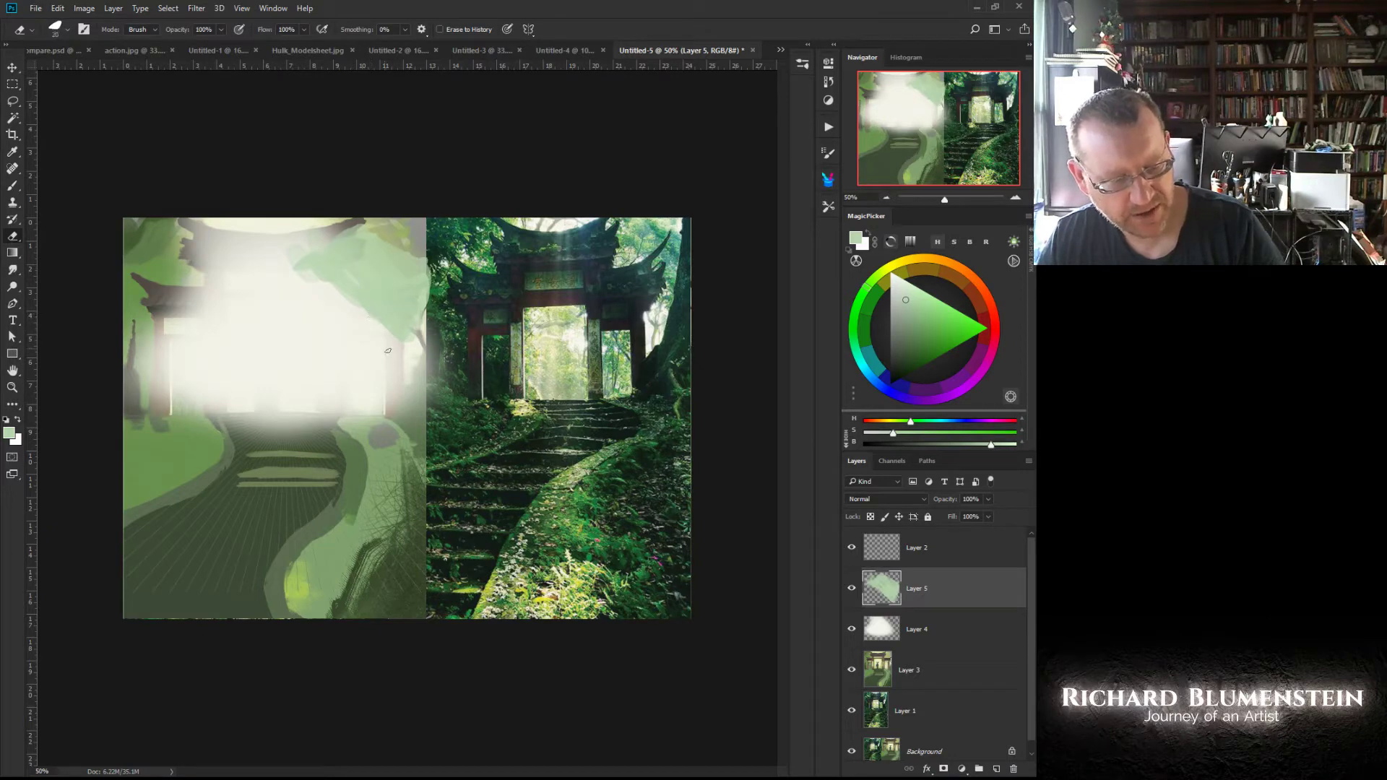
Step: Paint green foliage strokes, branches across the glow, and thin vertical stems at varying brush sizes
left_click(377, 311)
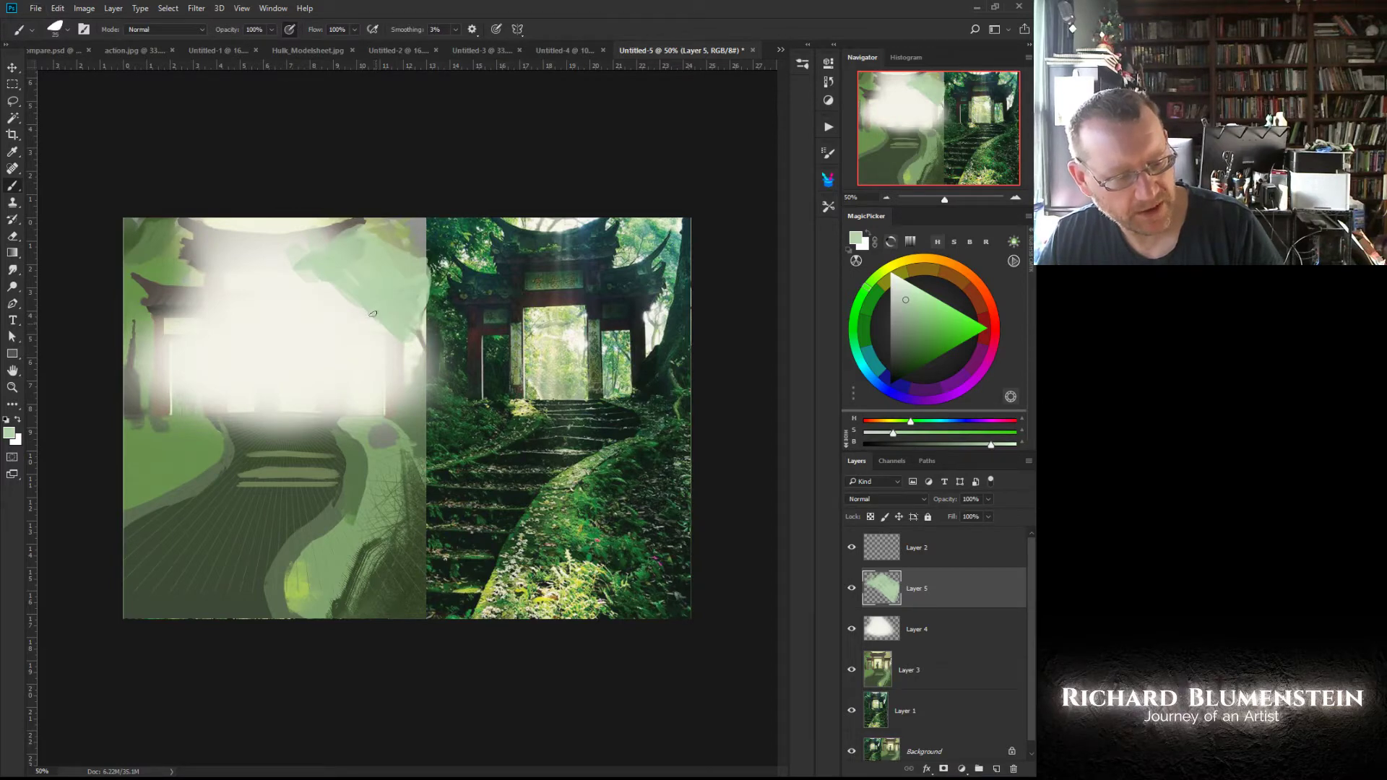
left_click_drag(373, 314, 381, 341)
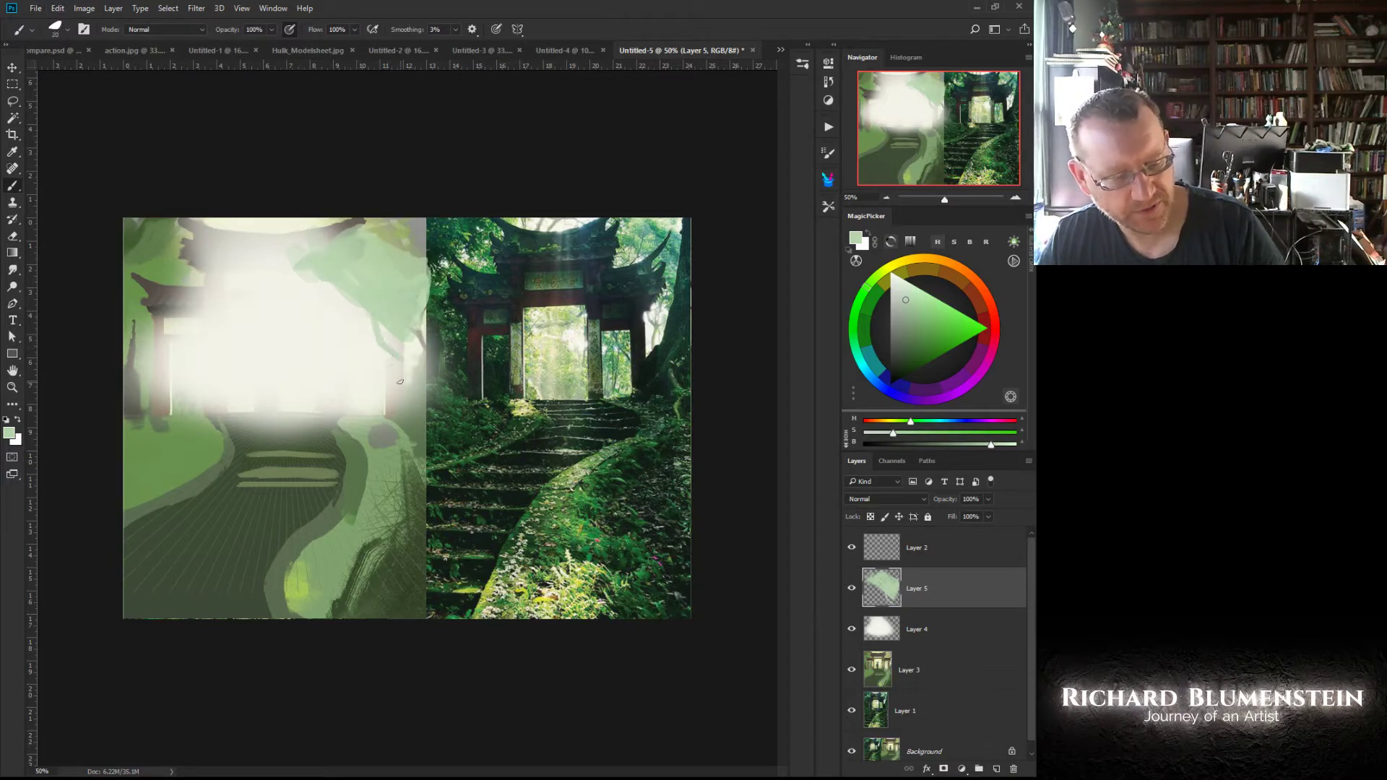
key("bracketleft")
mouse_move(399, 352)
left_mouse_down()
mouse_move(393, 421)
mouse_move(397, 370)
mouse_move(397, 383)
mouse_move(407, 343)
mouse_move(401, 378)
mouse_move(430, 338)
left_mouse_up()
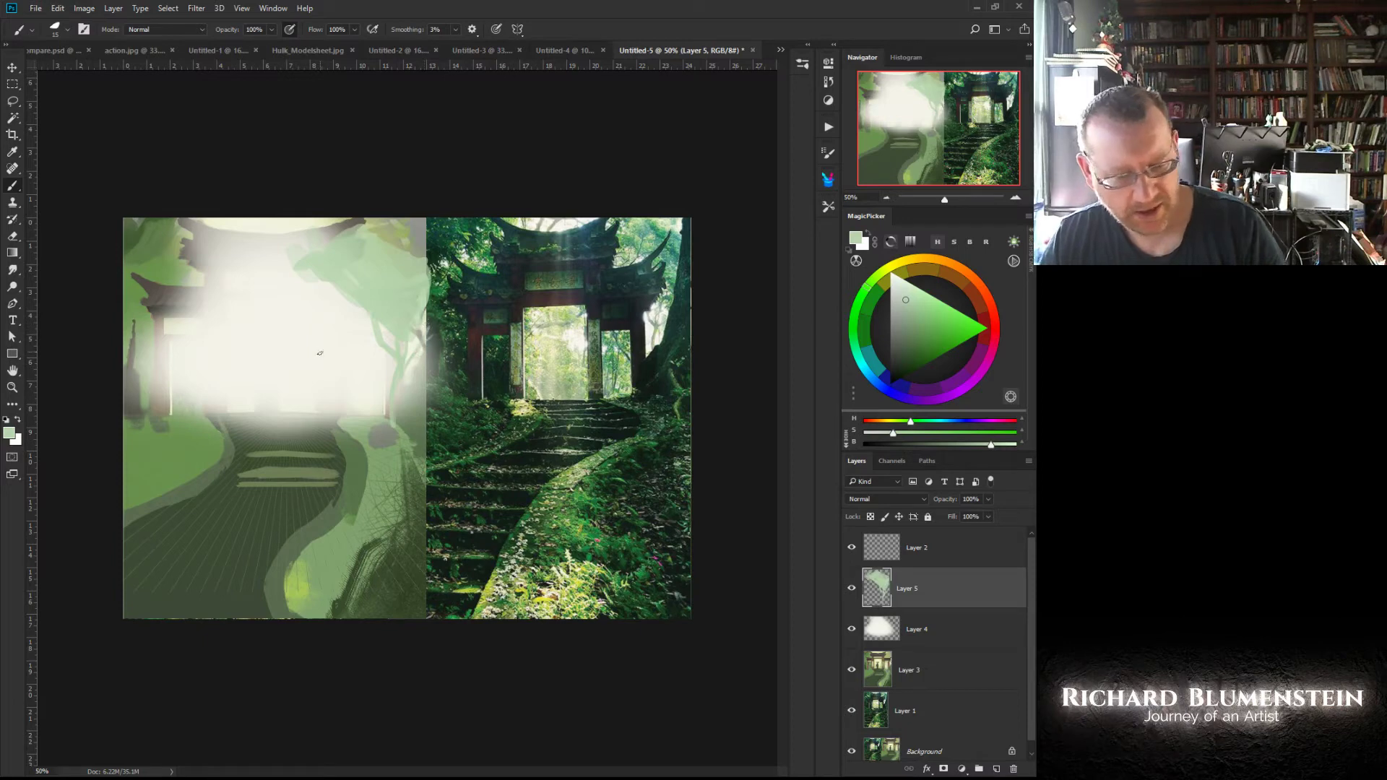
left_click_drag(312, 303, 200, 342)
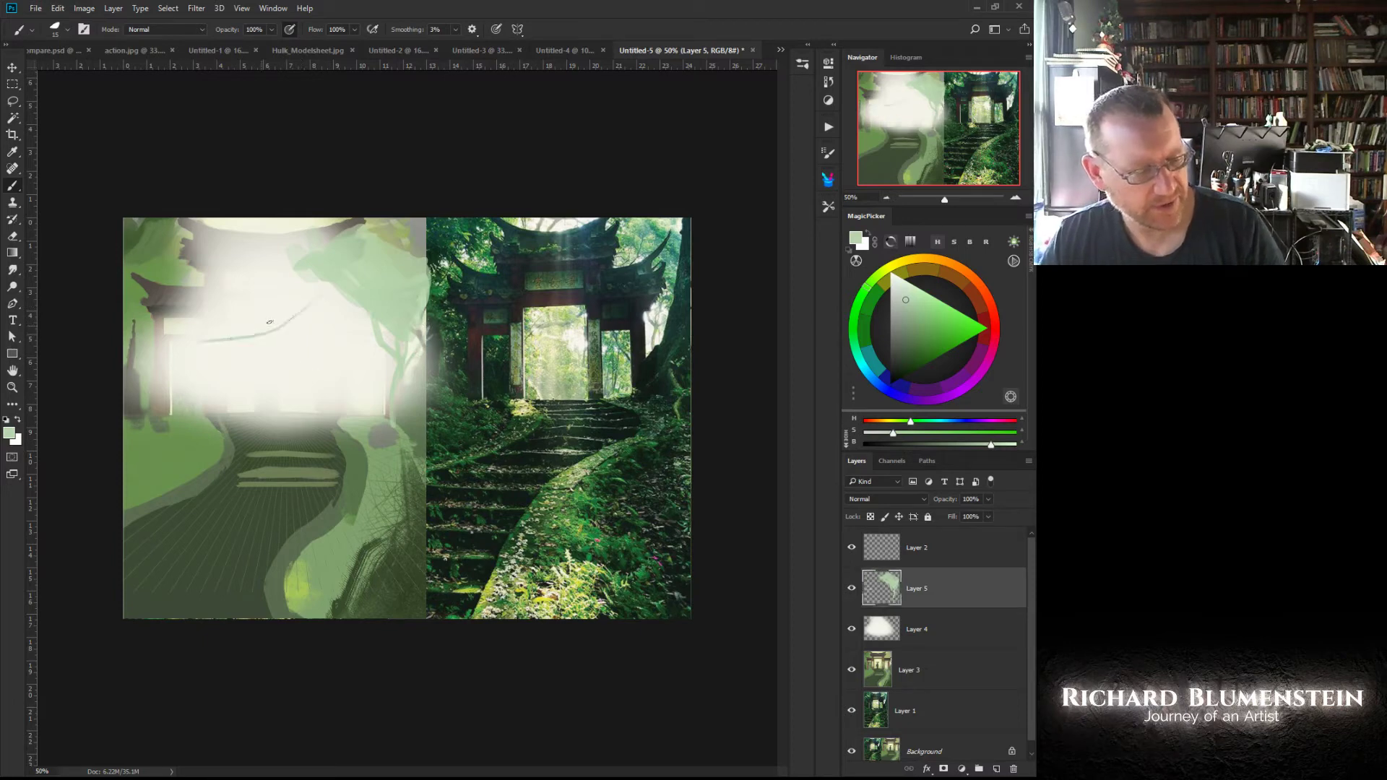
key("bracketright")
key("bracketright")
key("bracketright")
mouse_move(326, 295)
left_mouse_down()
mouse_move(261, 344)
mouse_move(287, 327)
mouse_move(224, 349)
mouse_move(182, 343)
mouse_move(241, 362)
mouse_move(232, 355)
mouse_move(341, 286)
mouse_move(333, 418)
left_mouse_up()
key("bracketleft")
key("bracketleft")
key("bracketleft")
left_click_drag(346, 344, 343, 401)
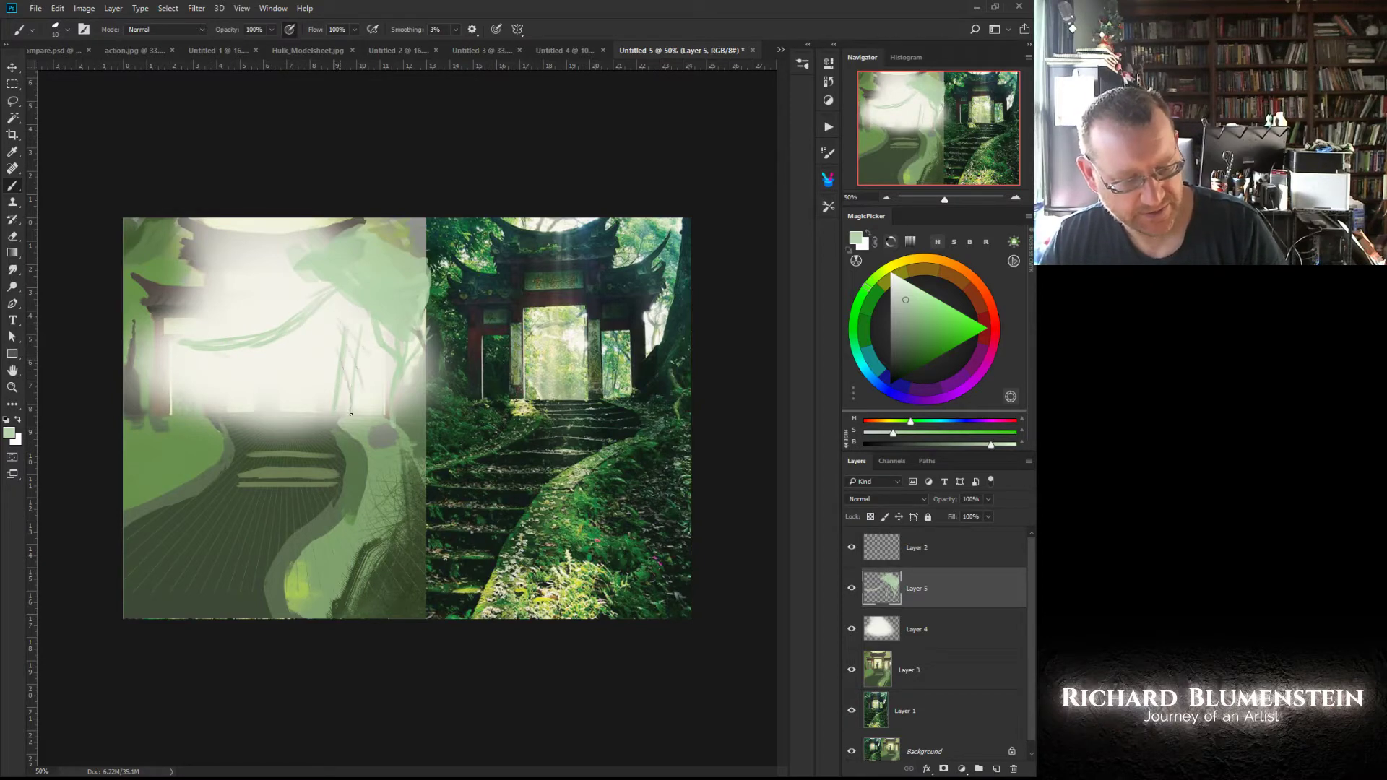
key("bracketright")
key("bracketright")
key("bracketright")
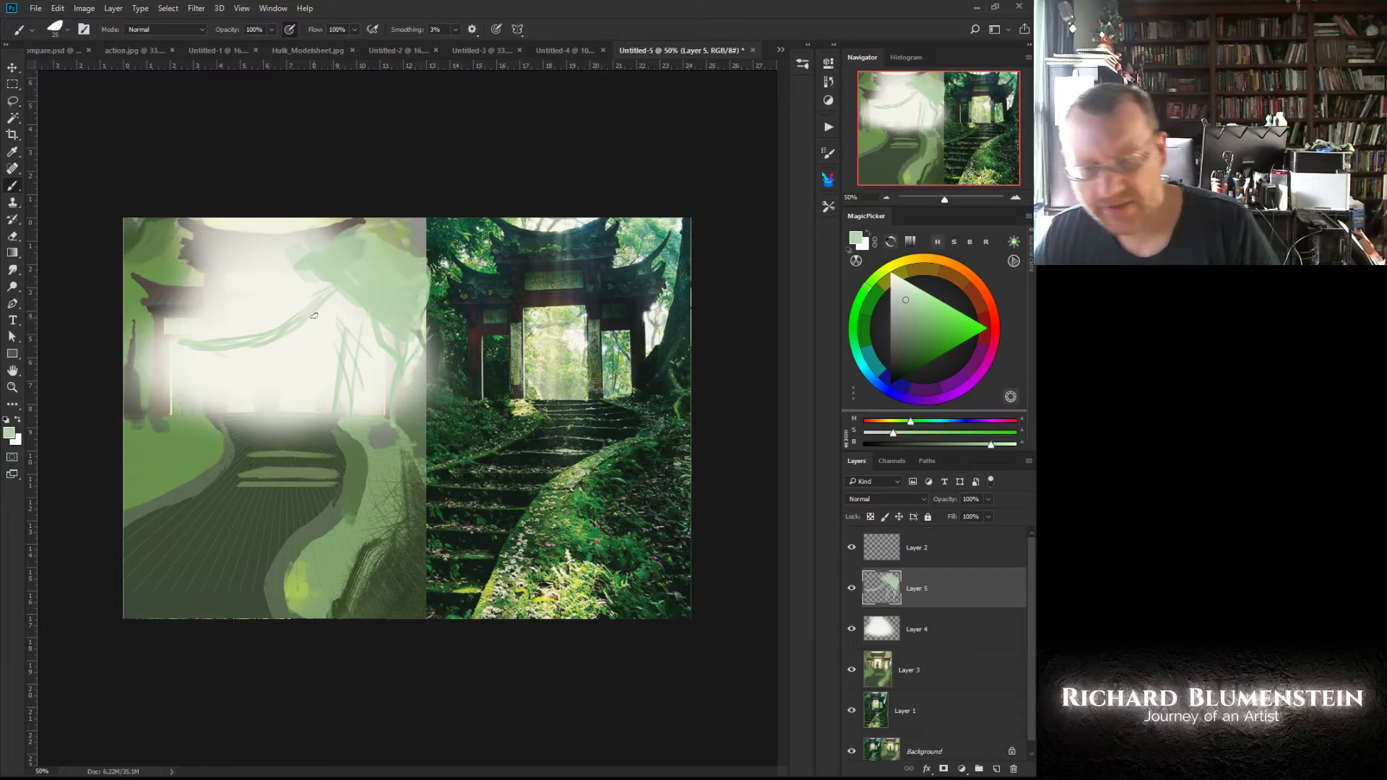
left_click(829, 129)
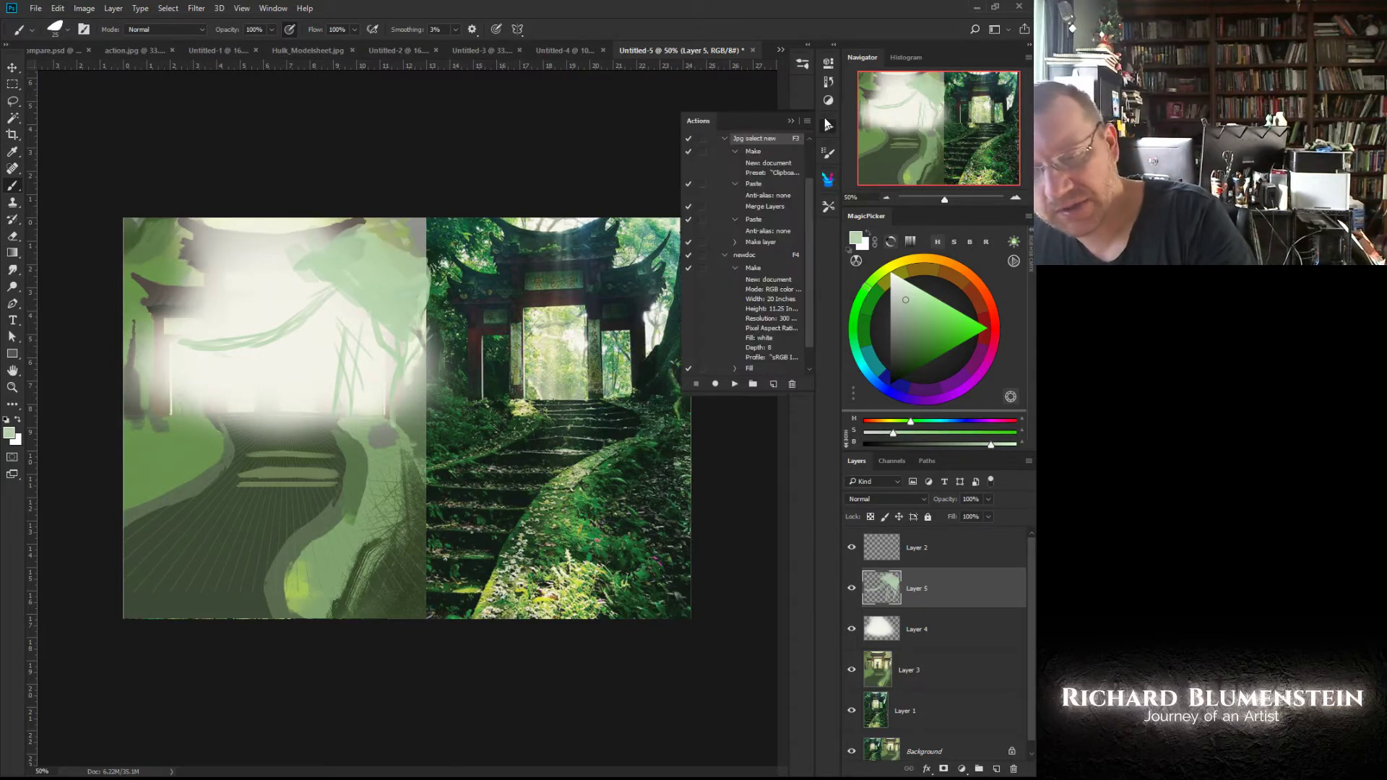
Step: Give the brush 368% scatter plus 25% angle, 51% roundness and near-full size jitter
left_click(829, 130)
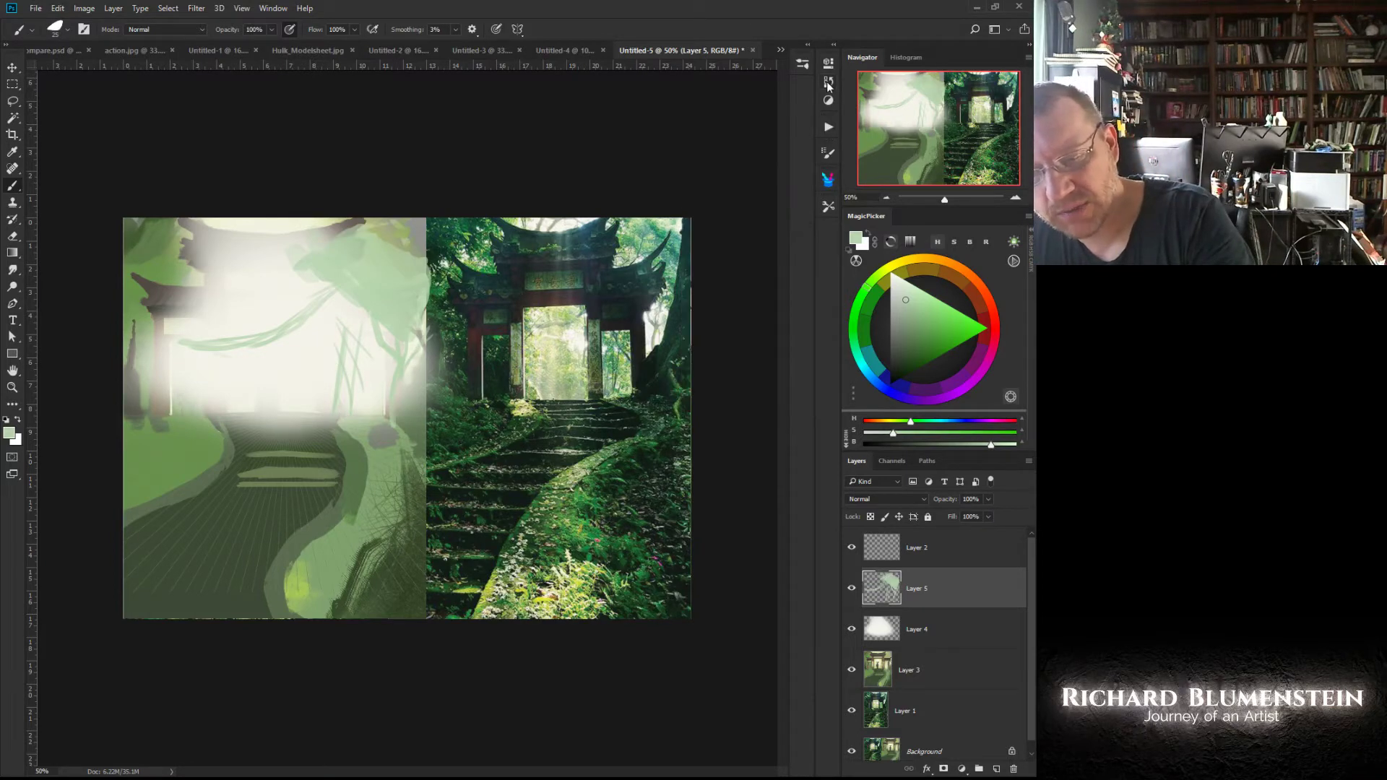
left_click(829, 153)
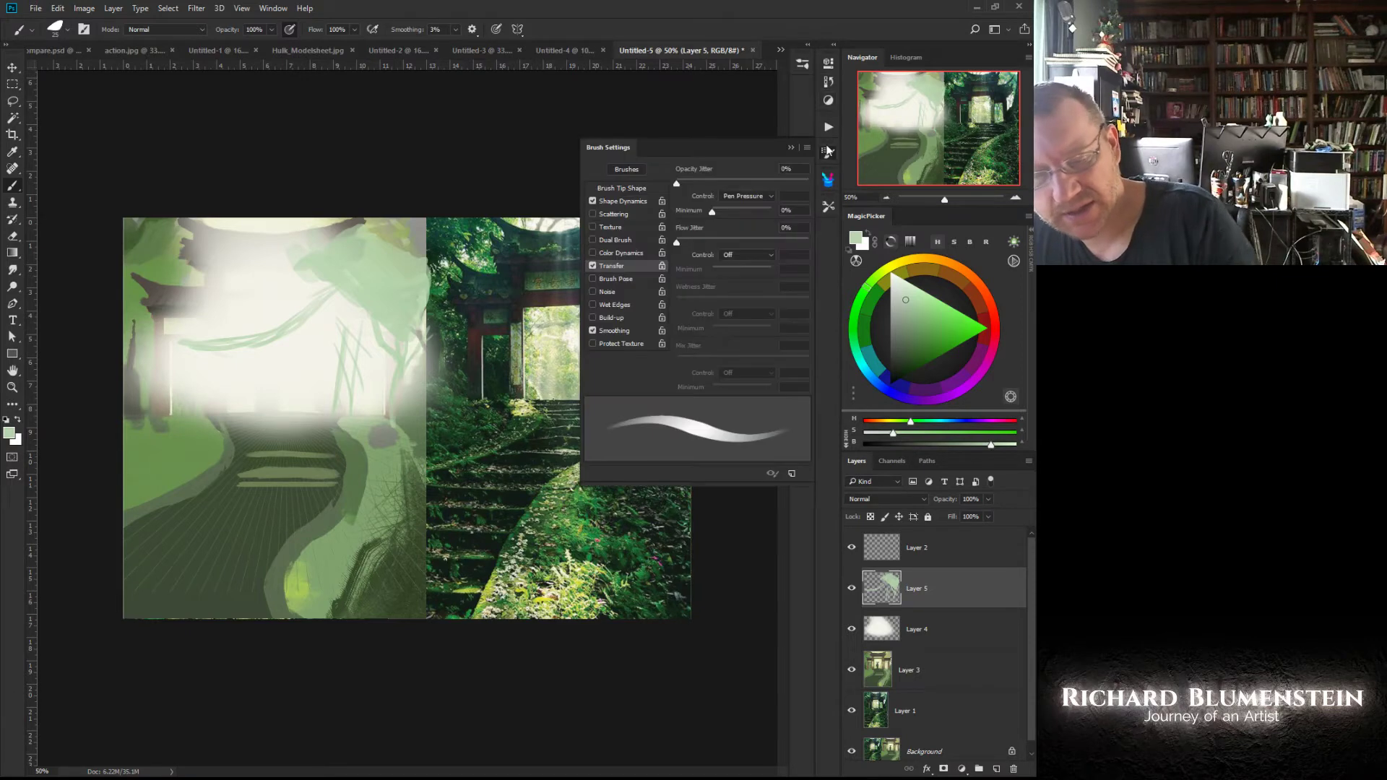
left_click(615, 215)
left_click_drag(689, 182, 726, 181)
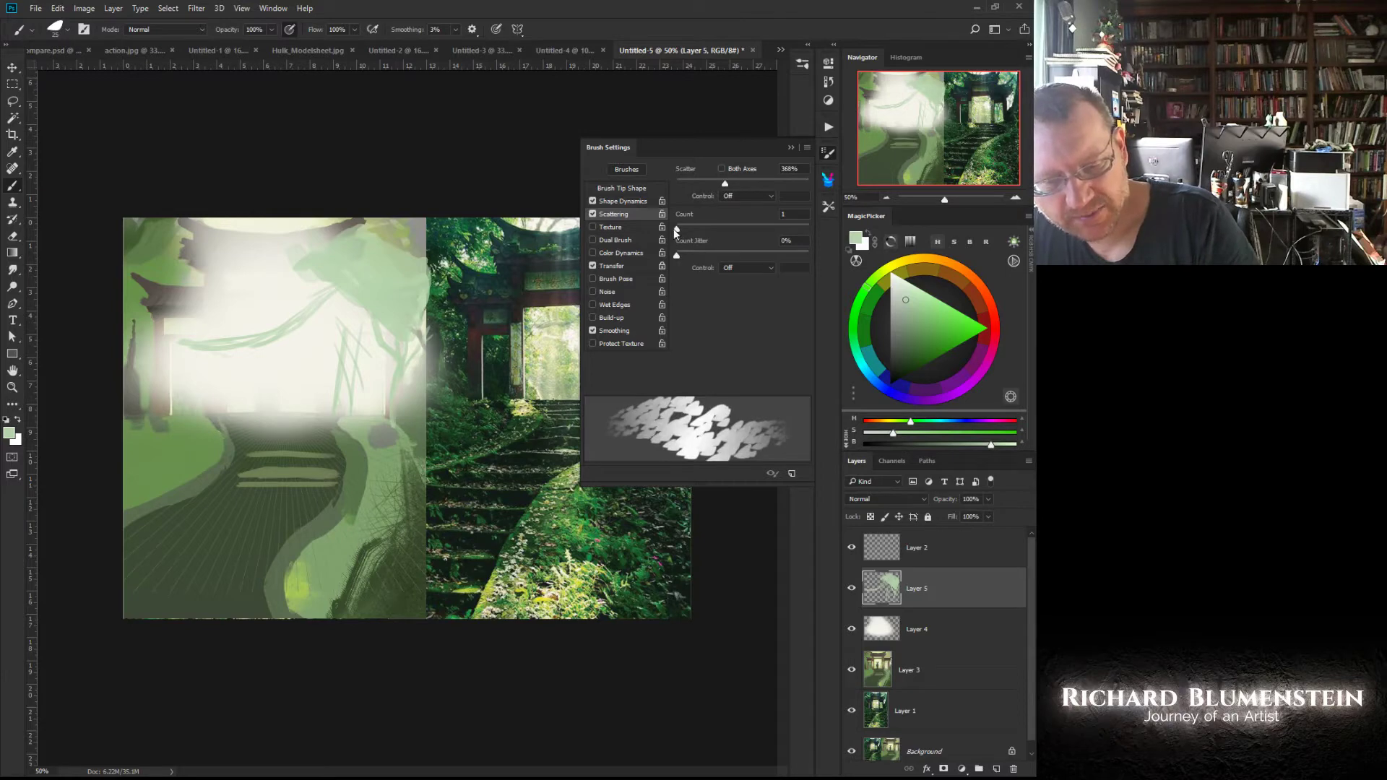
left_click(615, 202)
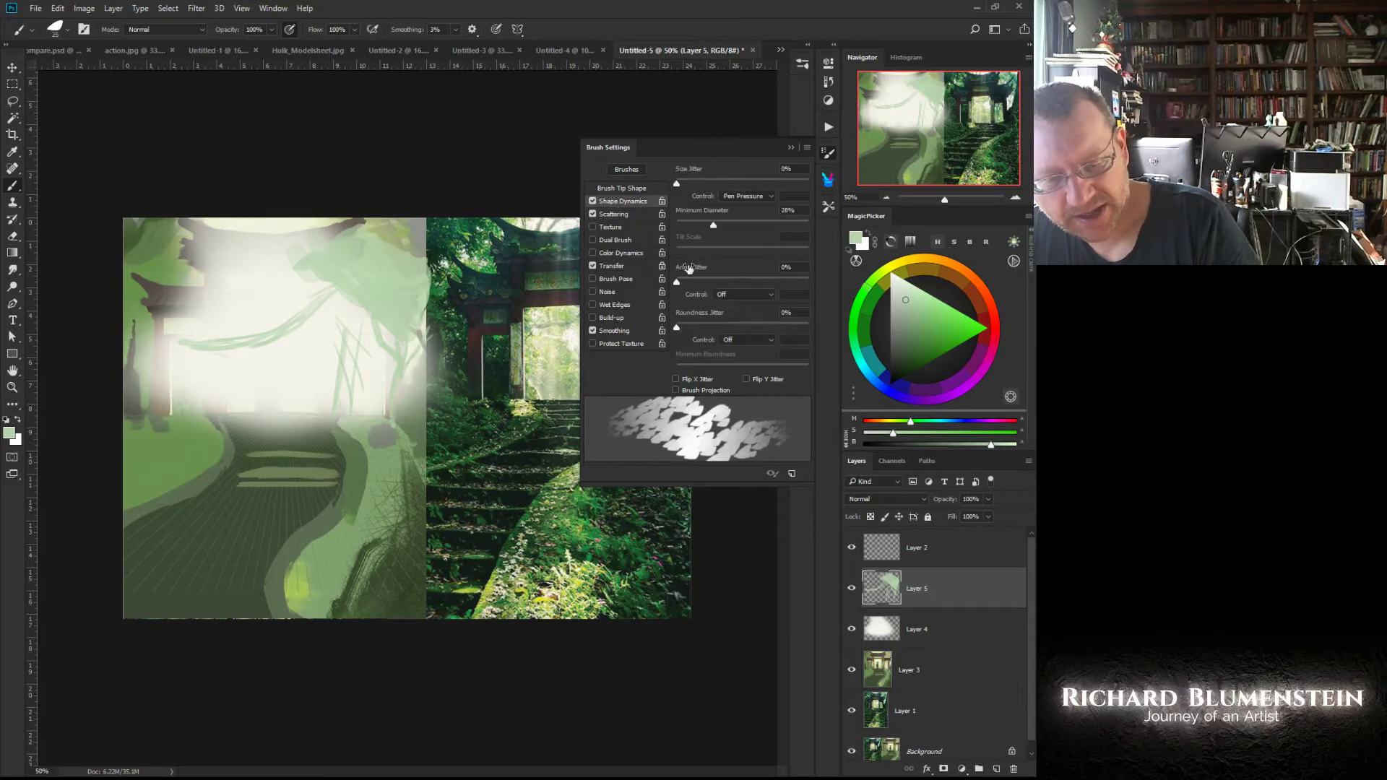
left_click_drag(688, 282, 709, 279)
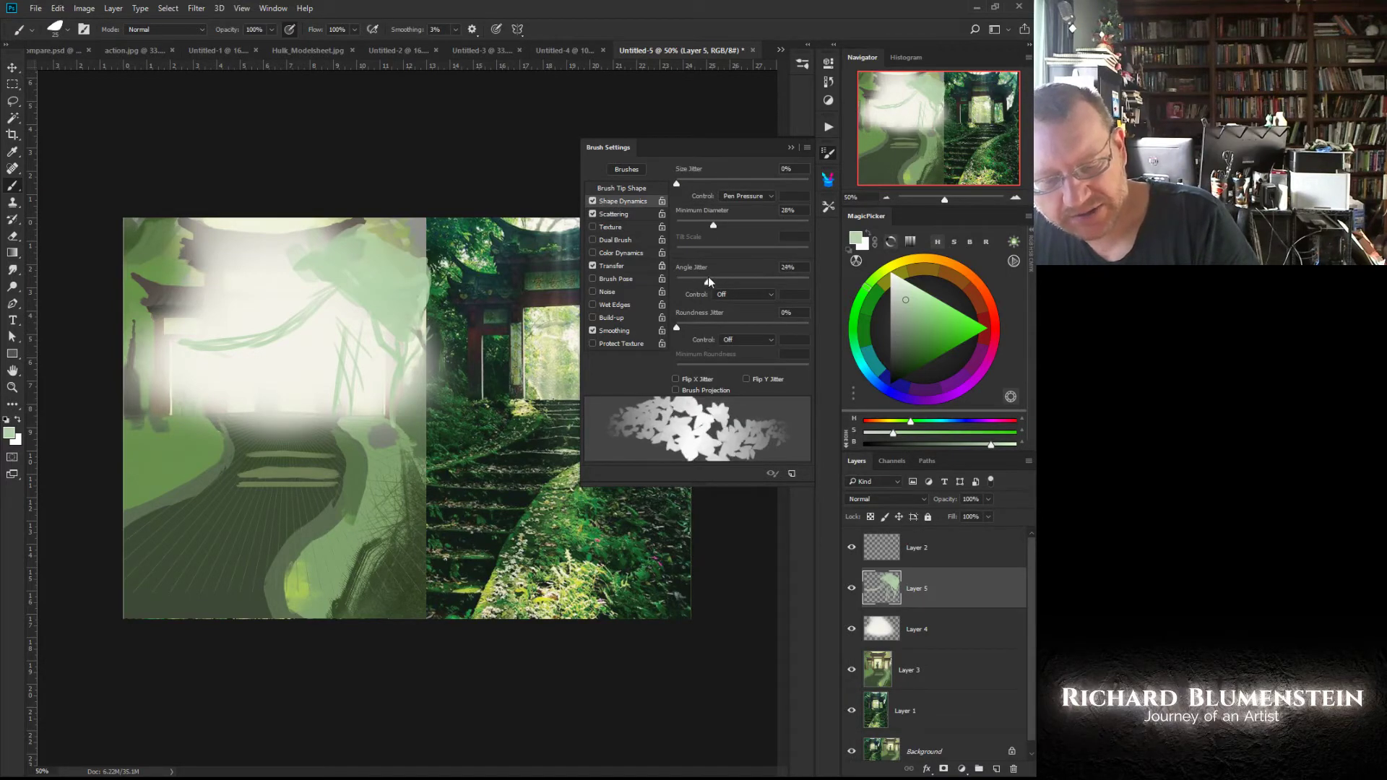
left_click_drag(677, 328, 744, 328)
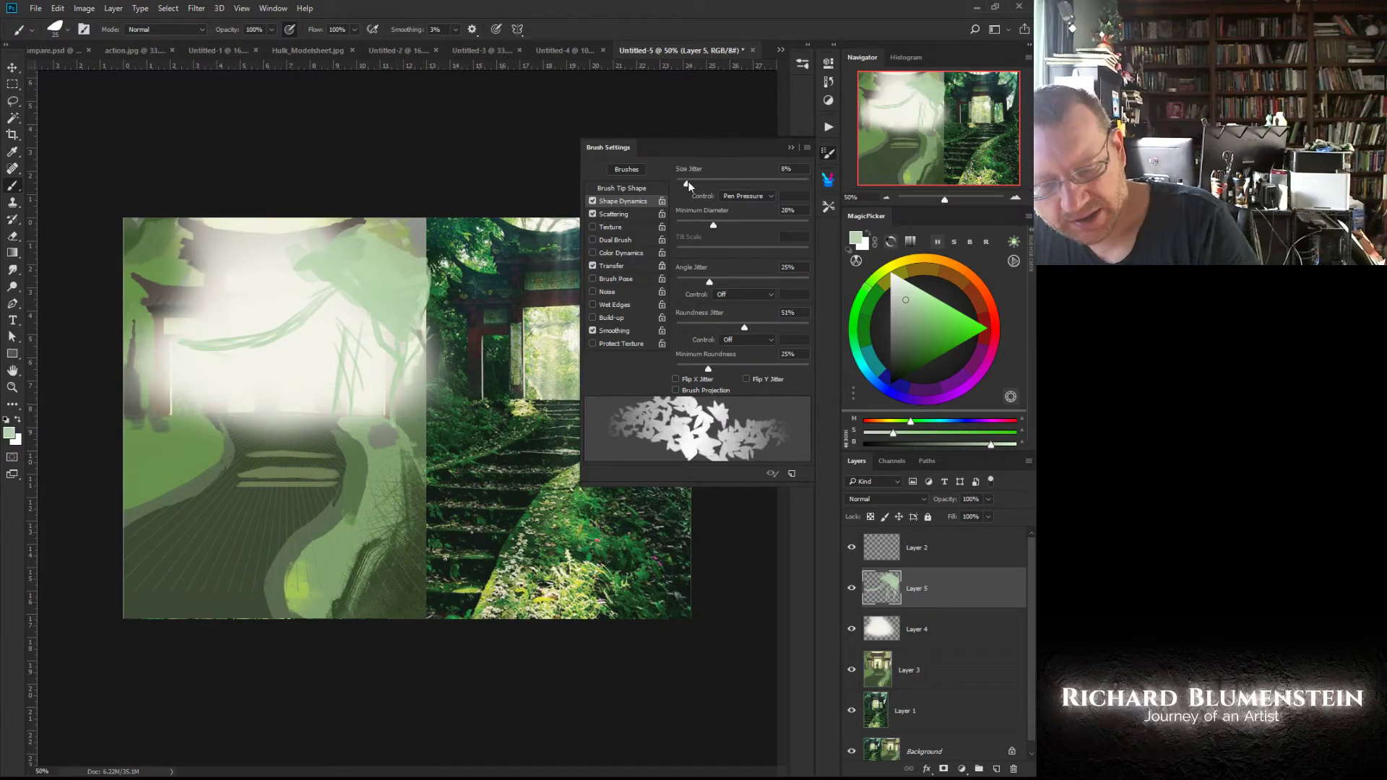
left_click_drag(688, 182, 820, 183)
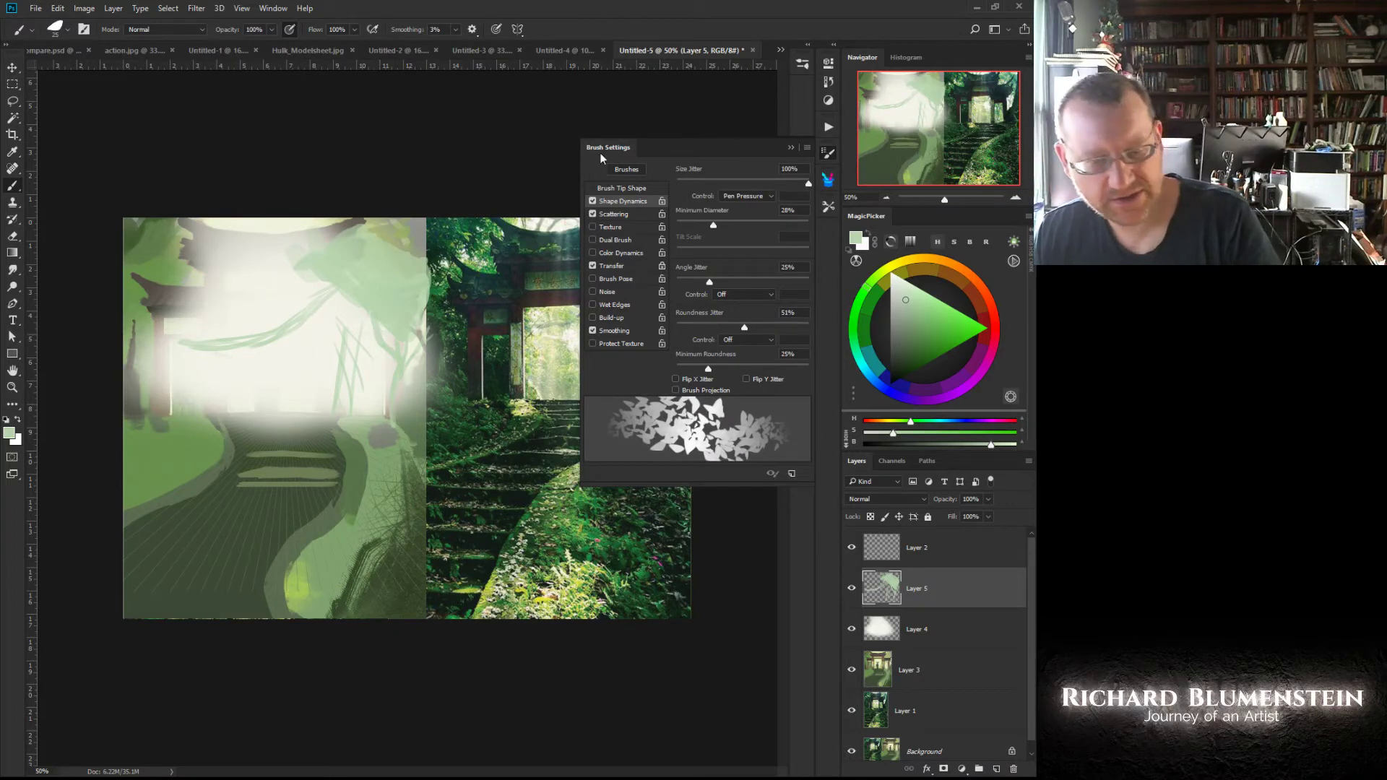
key("F5")
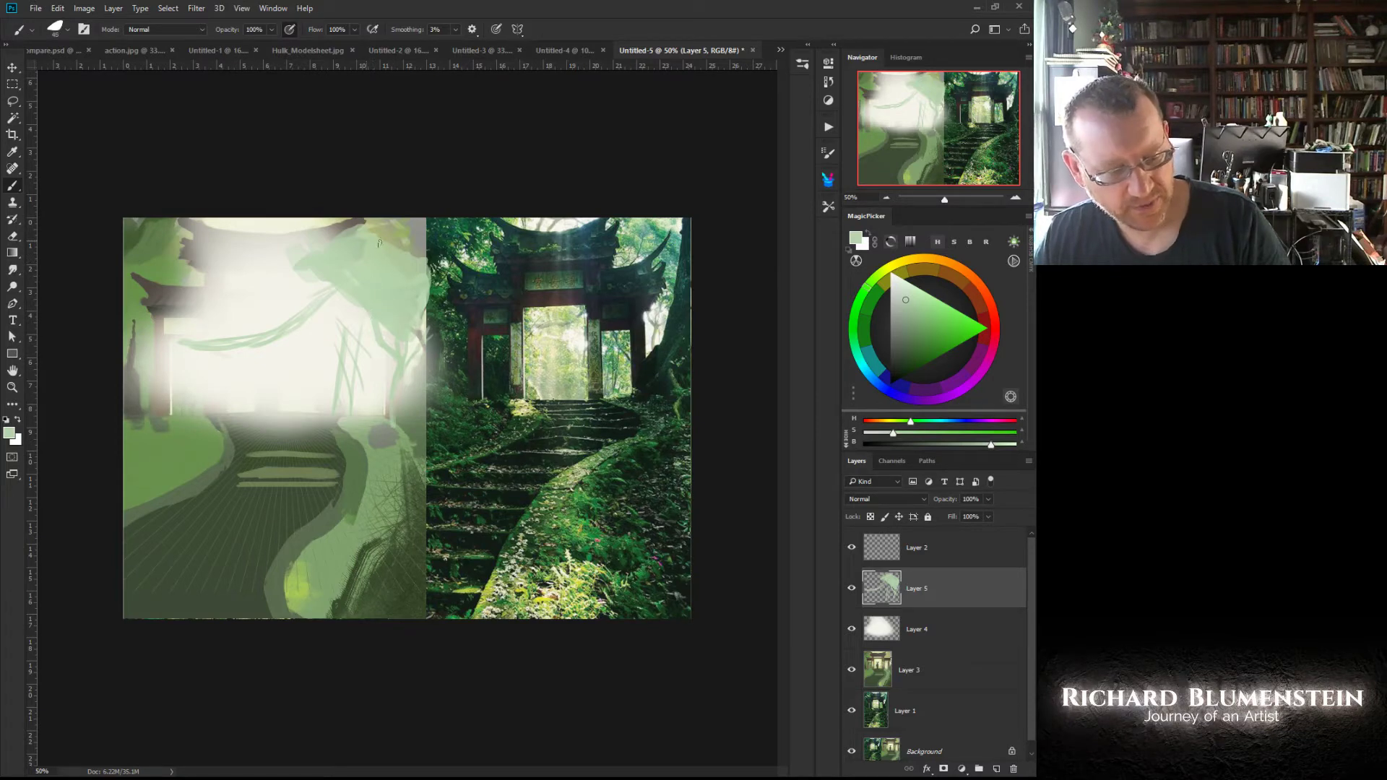
Step: Paint faint light green foliage over the bright glow, undoing a stray top-right stroke
left_click_drag(379, 244, 432, 259)
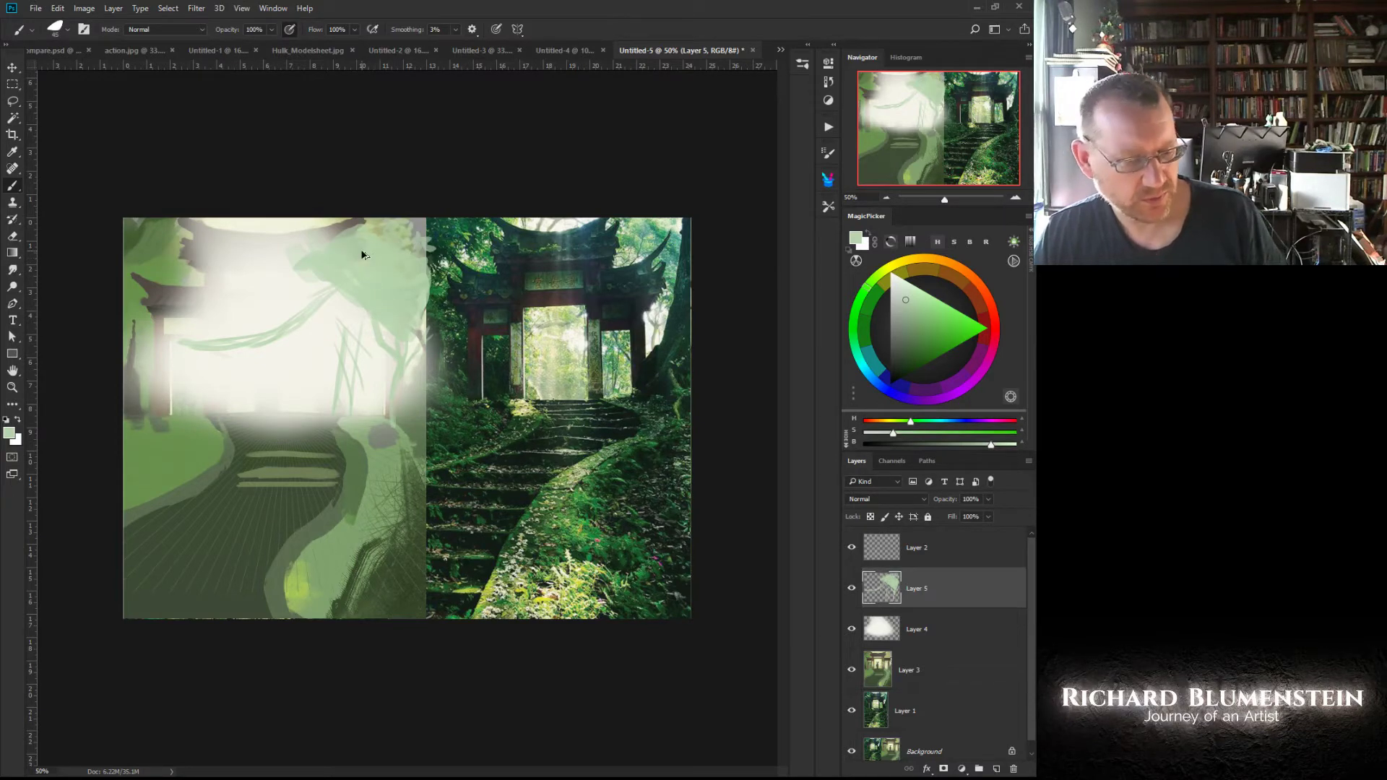
key("ctrl+z")
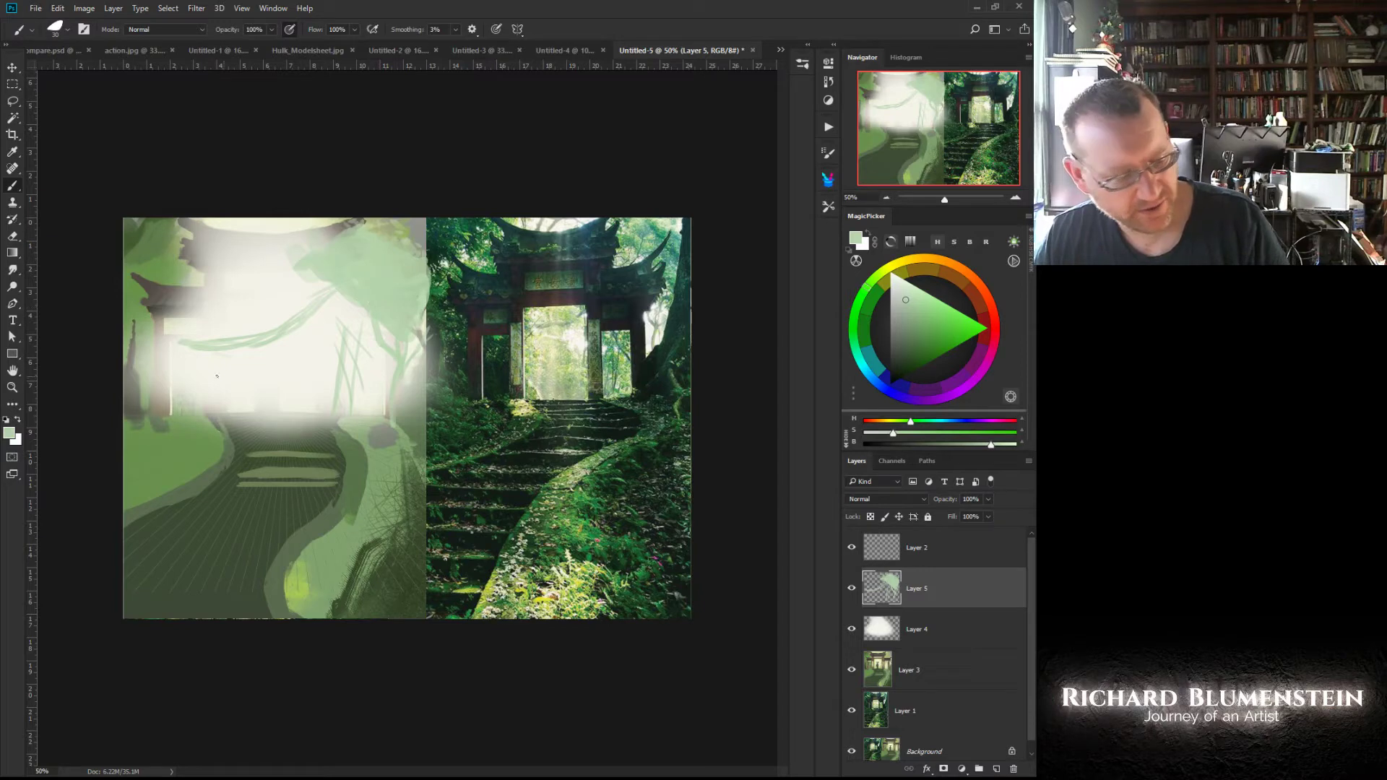
mouse_move(257, 357)
left_mouse_down()
mouse_move(298, 391)
mouse_move(275, 378)
mouse_move(275, 393)
mouse_move(240, 394)
mouse_move(248, 349)
mouse_move(224, 390)
left_mouse_up()
mouse_move(311, 404)
left_mouse_down()
mouse_move(321, 367)
mouse_move(325, 379)
left_mouse_up()
left_click_drag(365, 332, 347, 357)
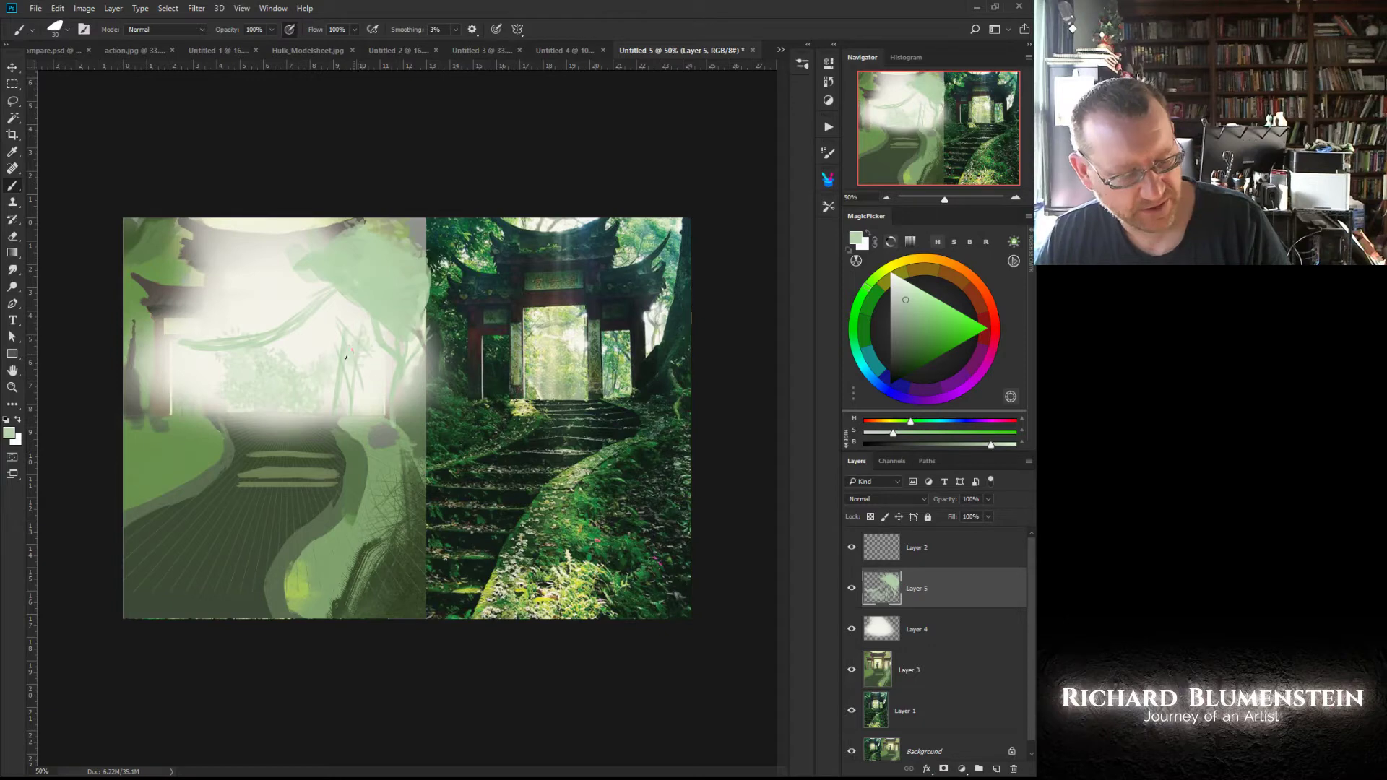
Step: Switch to a darker, more saturated green and paint leafy dabs over the tree foliage
left_click(919, 311)
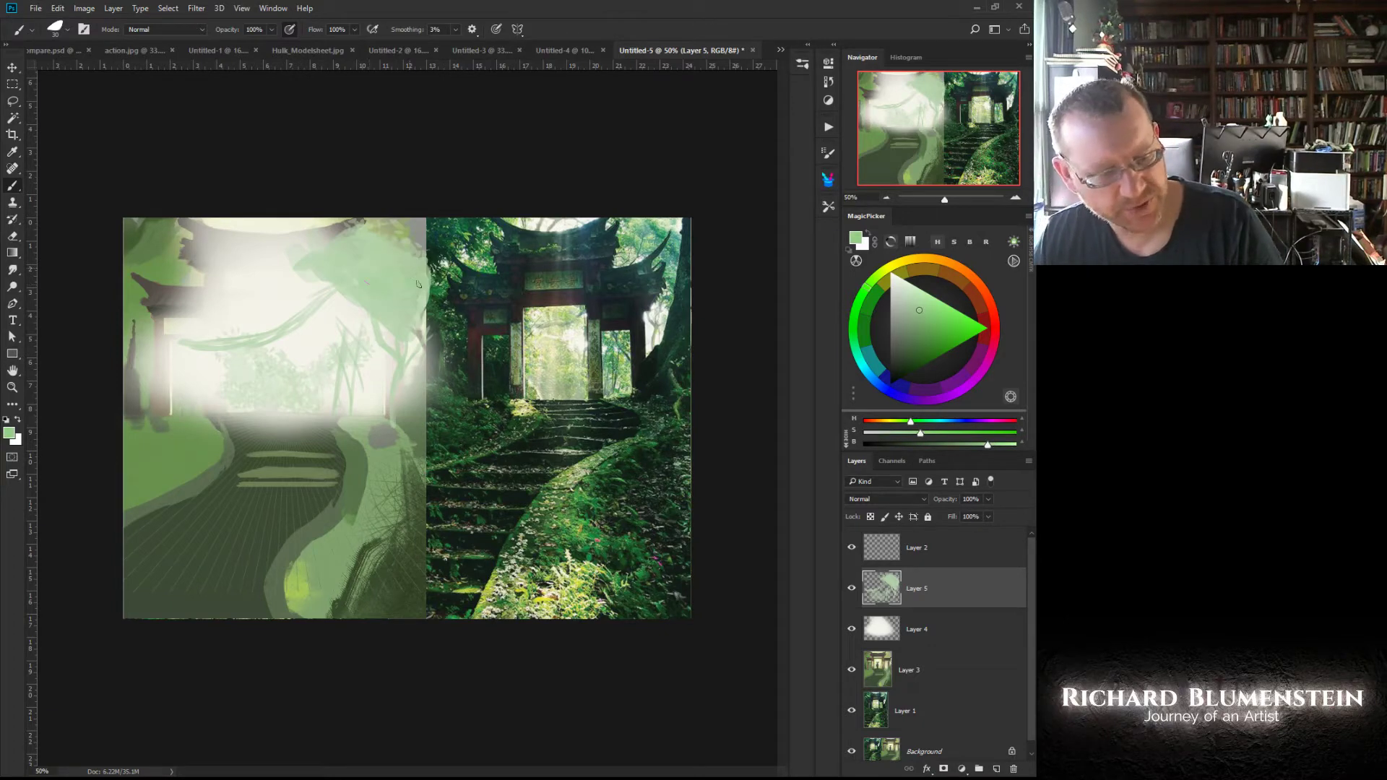
left_click(919, 335)
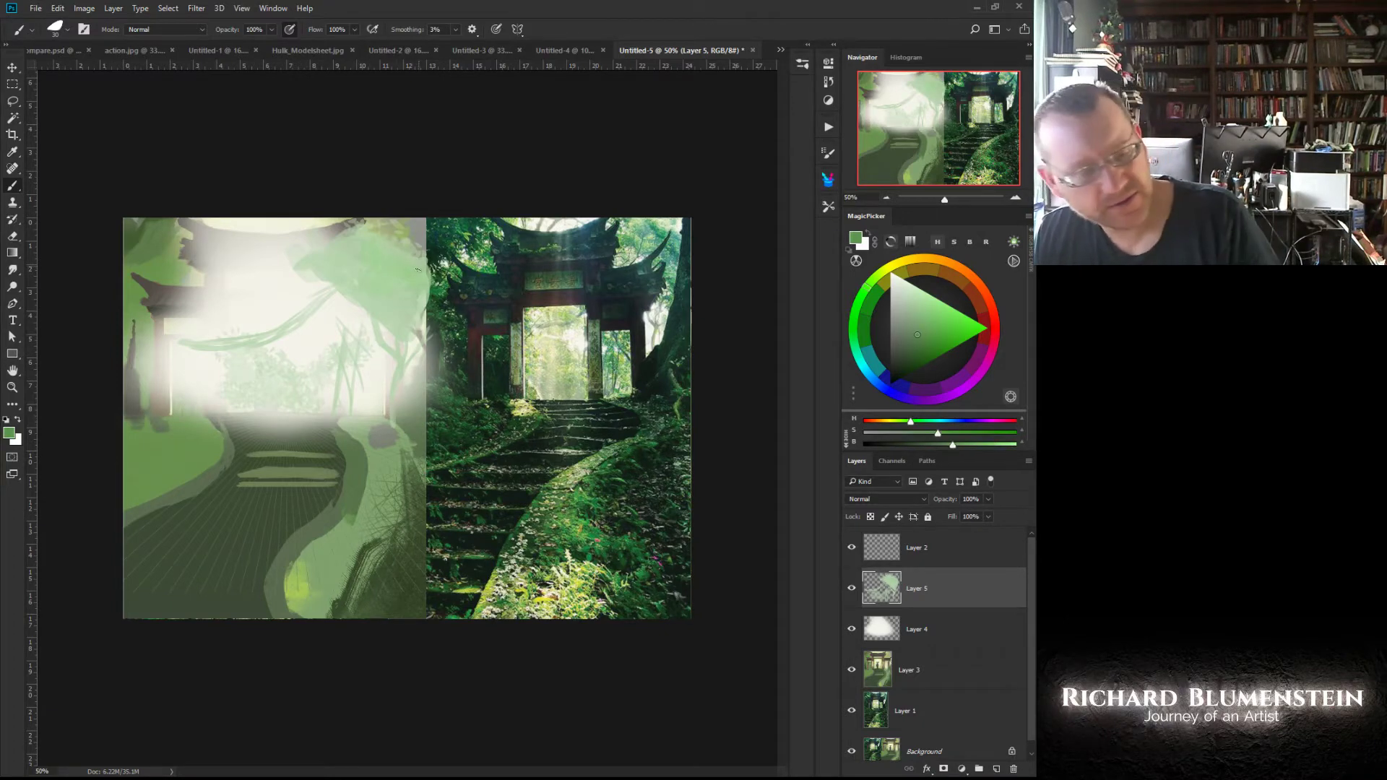
mouse_move(409, 267)
left_mouse_down()
mouse_move(388, 273)
mouse_move(368, 250)
left_mouse_up()
mouse_move(419, 302)
left_mouse_down()
mouse_move(390, 291)
mouse_move(372, 307)
mouse_move(344, 261)
left_mouse_up()
mouse_move(366, 317)
left_mouse_down()
mouse_move(312, 343)
mouse_move(351, 318)
mouse_move(339, 372)
mouse_move(359, 388)
mouse_move(328, 336)
mouse_move(292, 376)
mouse_move(230, 376)
mouse_move(260, 350)
mouse_move(226, 357)
mouse_move(265, 402)
mouse_move(243, 400)
mouse_move(209, 387)
mouse_move(177, 326)
mouse_move(182, 378)
mouse_move(235, 402)
left_mouse_up()
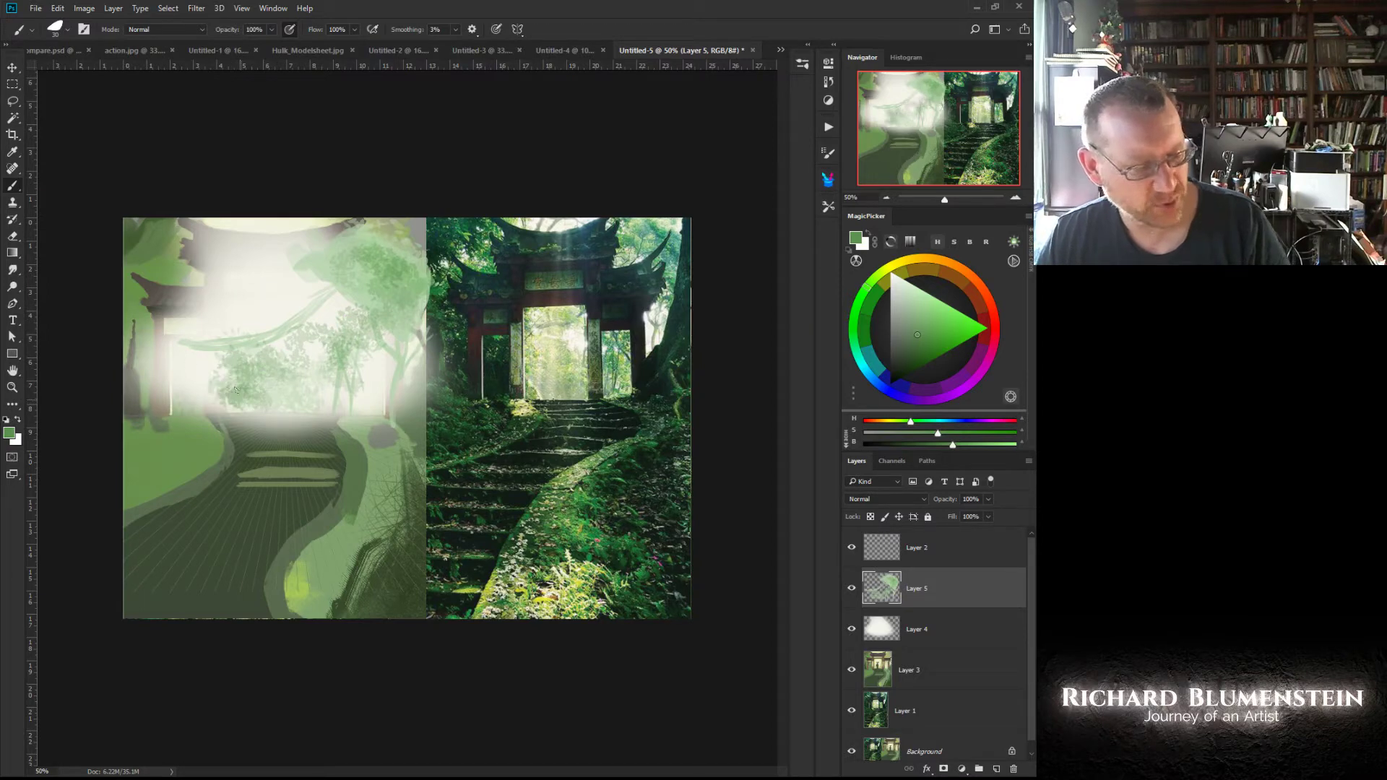
mouse_move(317, 327)
left_mouse_down()
mouse_move(304, 343)
mouse_move(346, 346)
left_mouse_up()
mouse_move(346, 325)
left_mouse_down()
mouse_move(361, 338)
mouse_move(333, 359)
left_mouse_up()
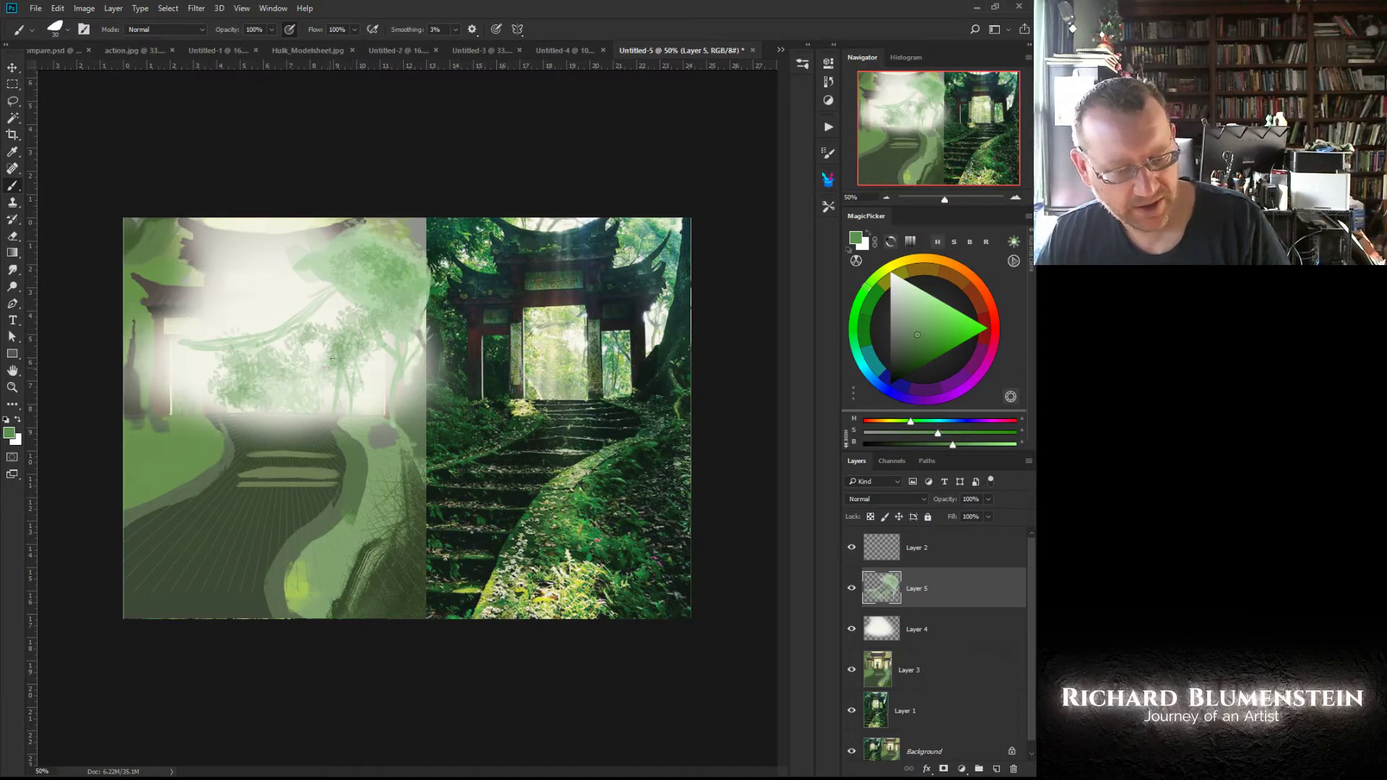
Step: Paint thin dark-green branches with a 15 px brush, thickening some strokes at 35 px
right_click(271, 339)
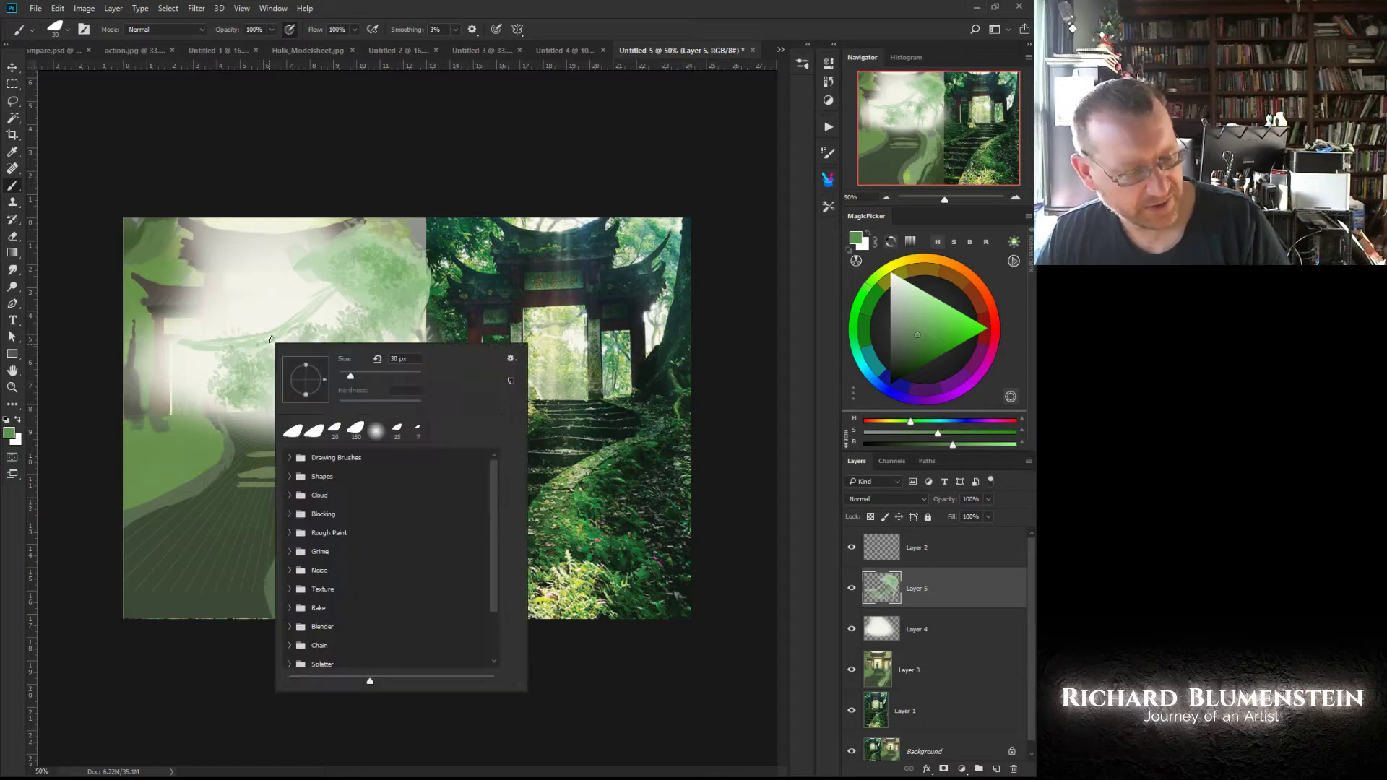
left_click(400, 434)
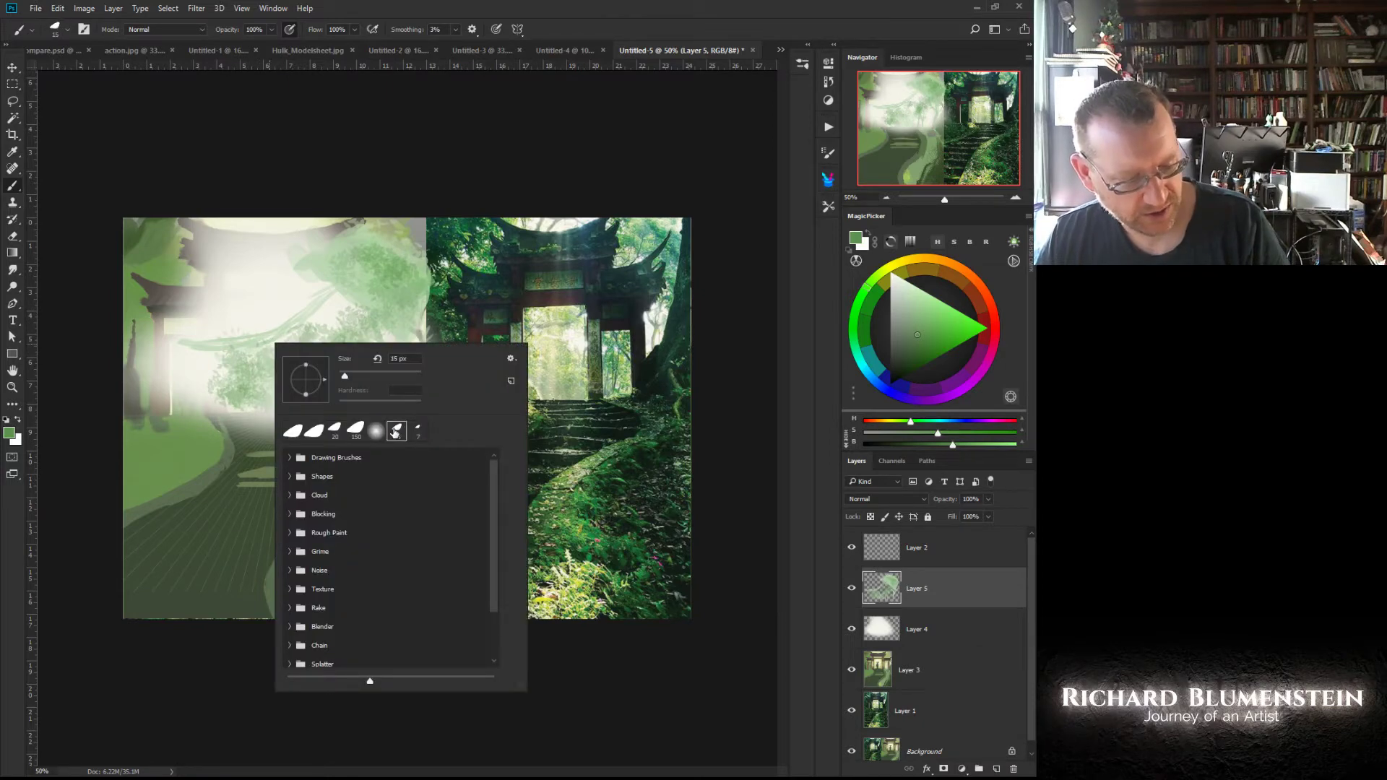
left_click_drag(275, 218, 250, 261)
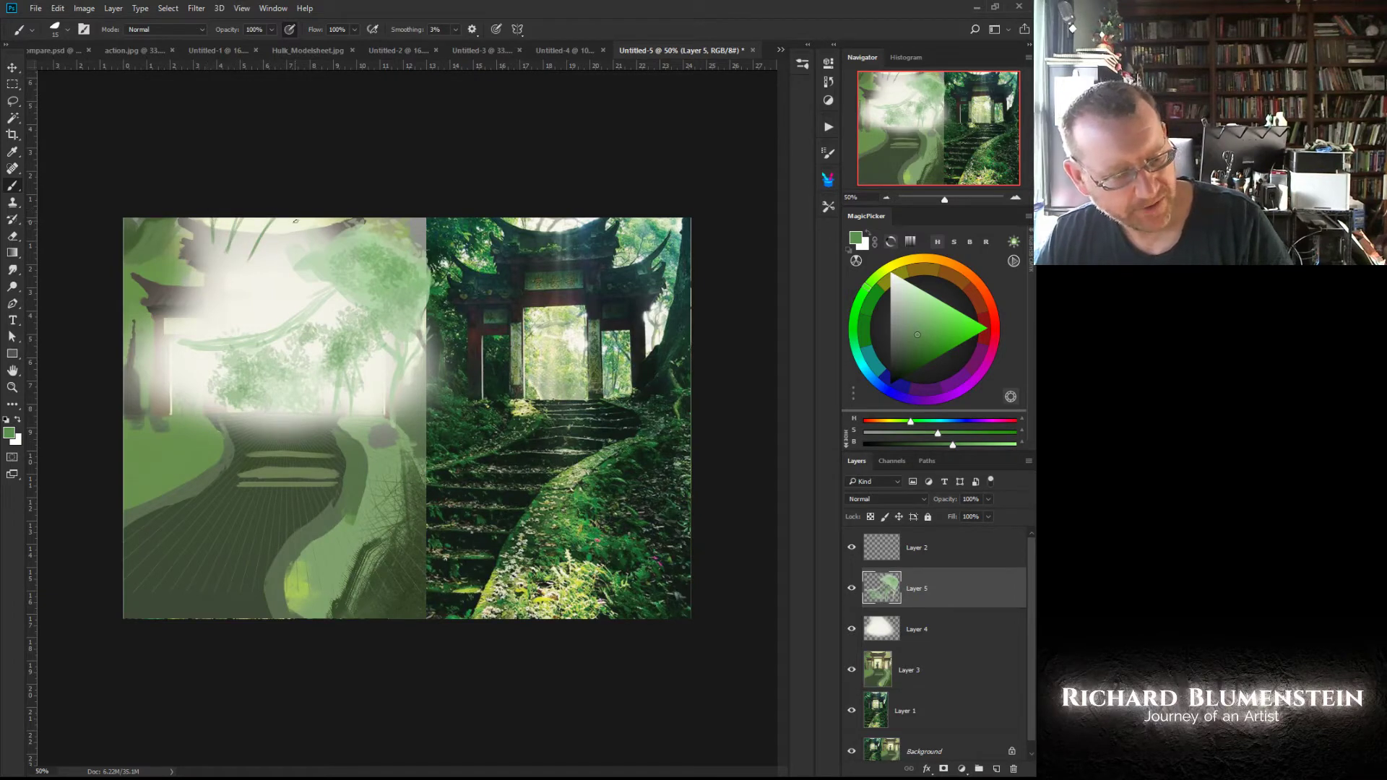
key("bracketright")
key("bracketright")
key("bracketright")
key("bracketright")
left_click_drag(298, 222, 272, 259)
left_click_drag(302, 218, 283, 237)
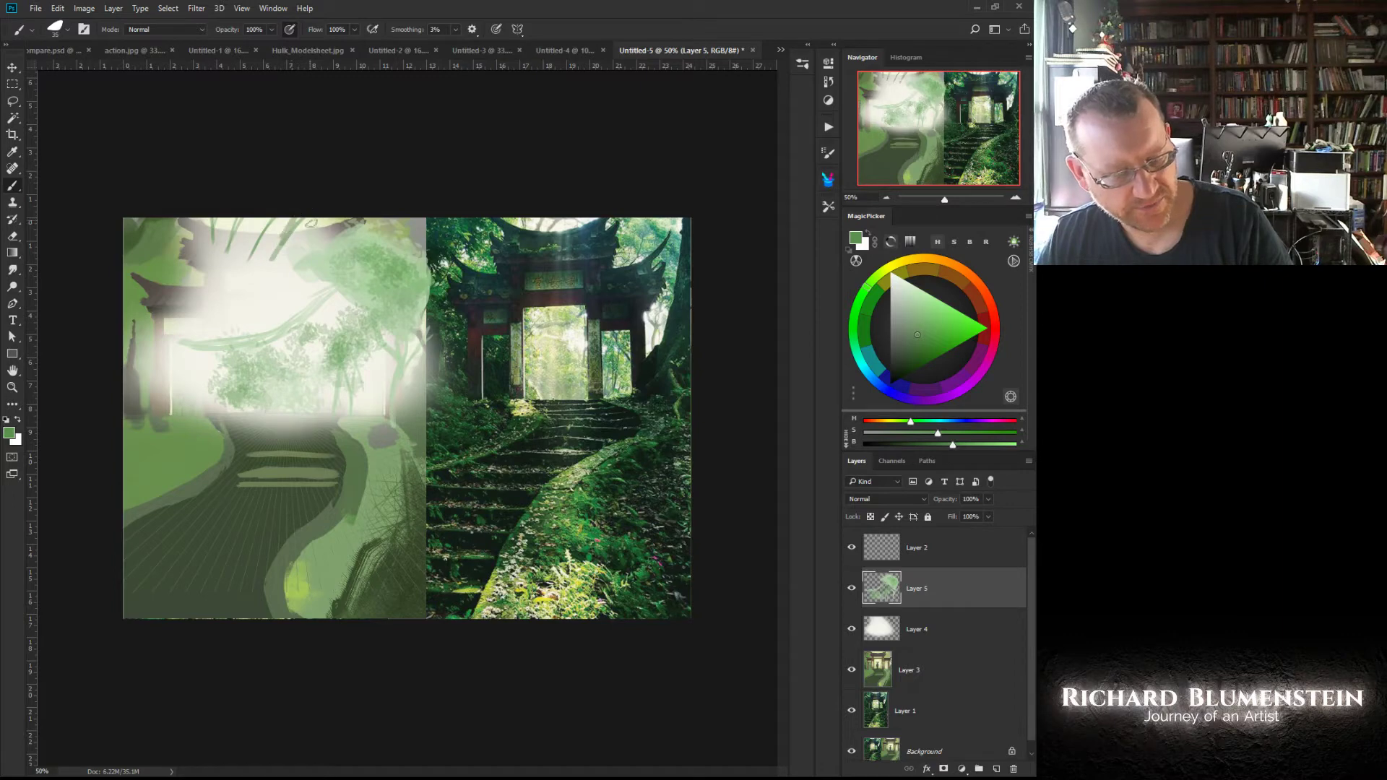
key("bracketleft")
key("bracketleft")
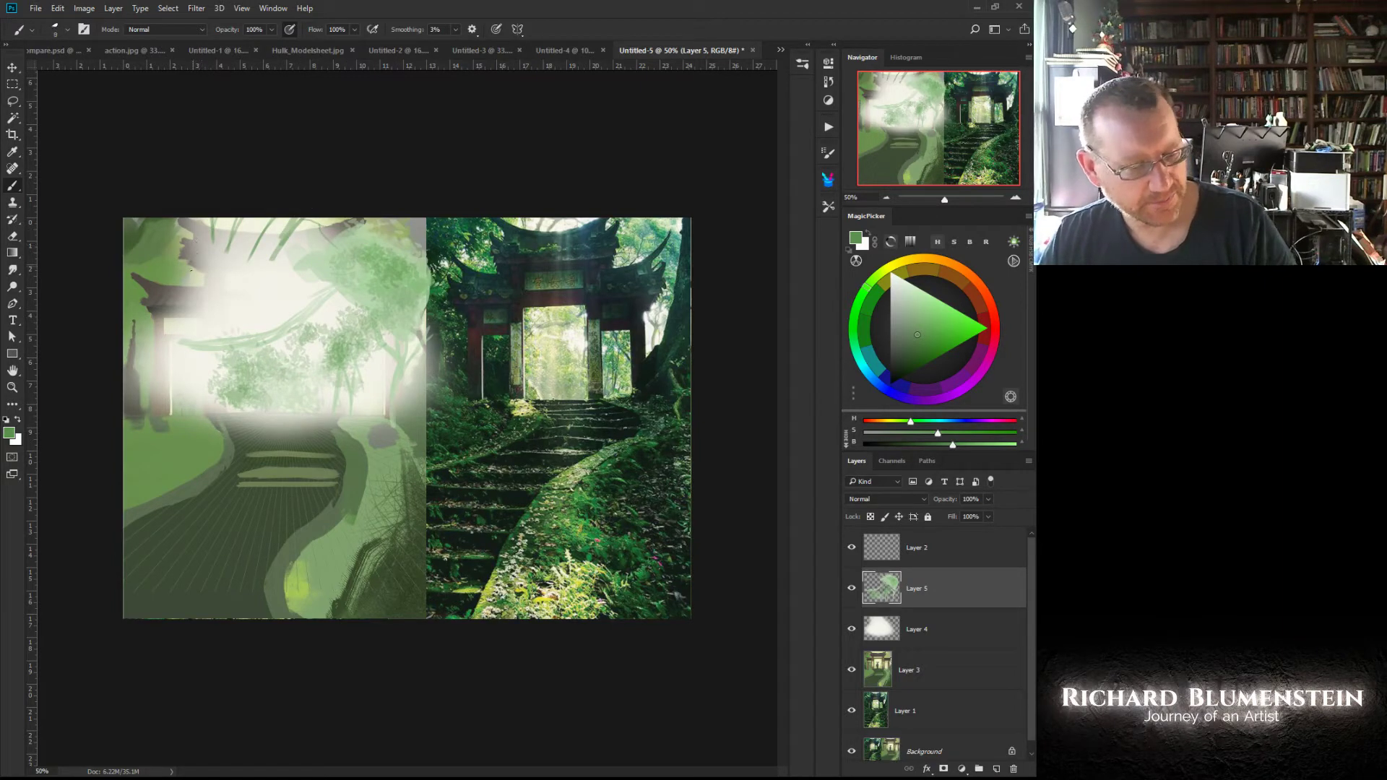
Step: Switch to a different leaf brush tip and paint a short green stroke on the left pillar
right_click(256, 347)
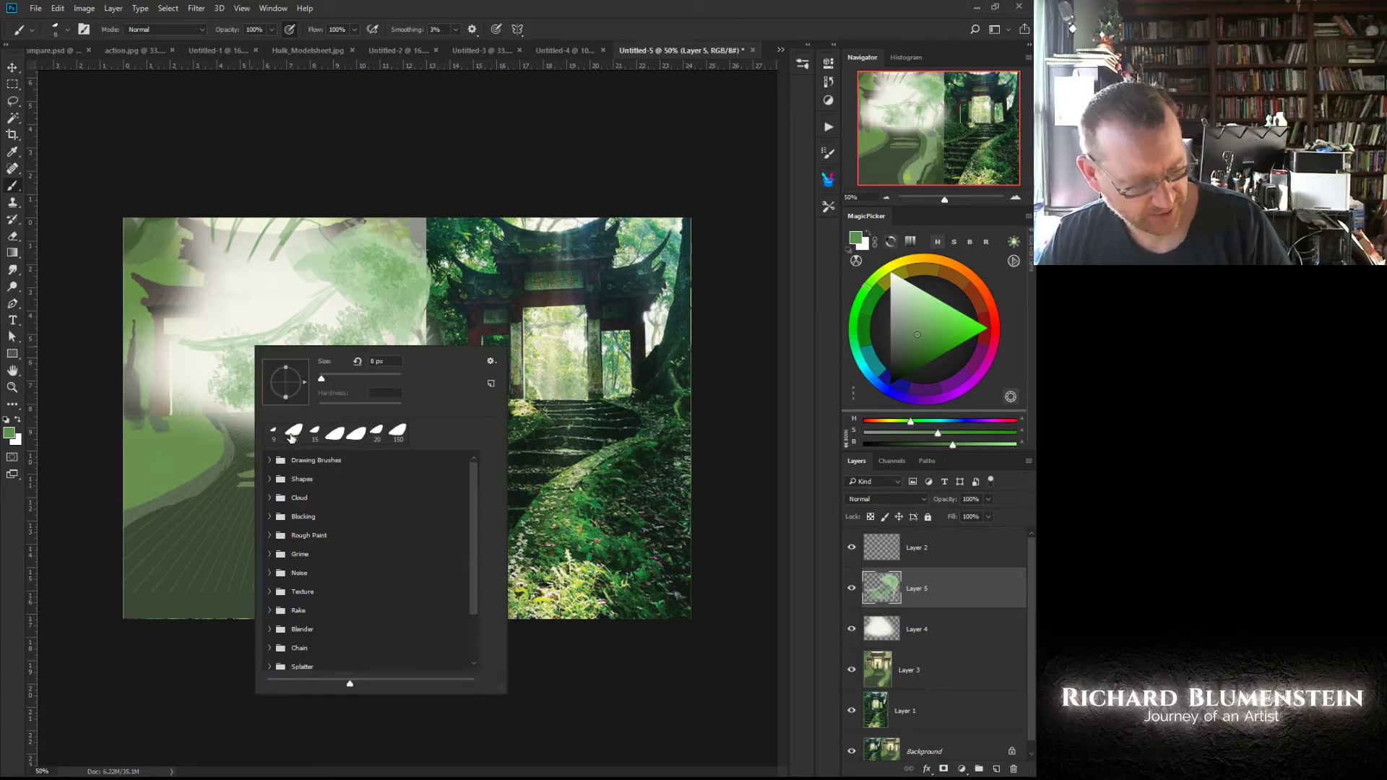
left_click(292, 434)
left_click(167, 354)
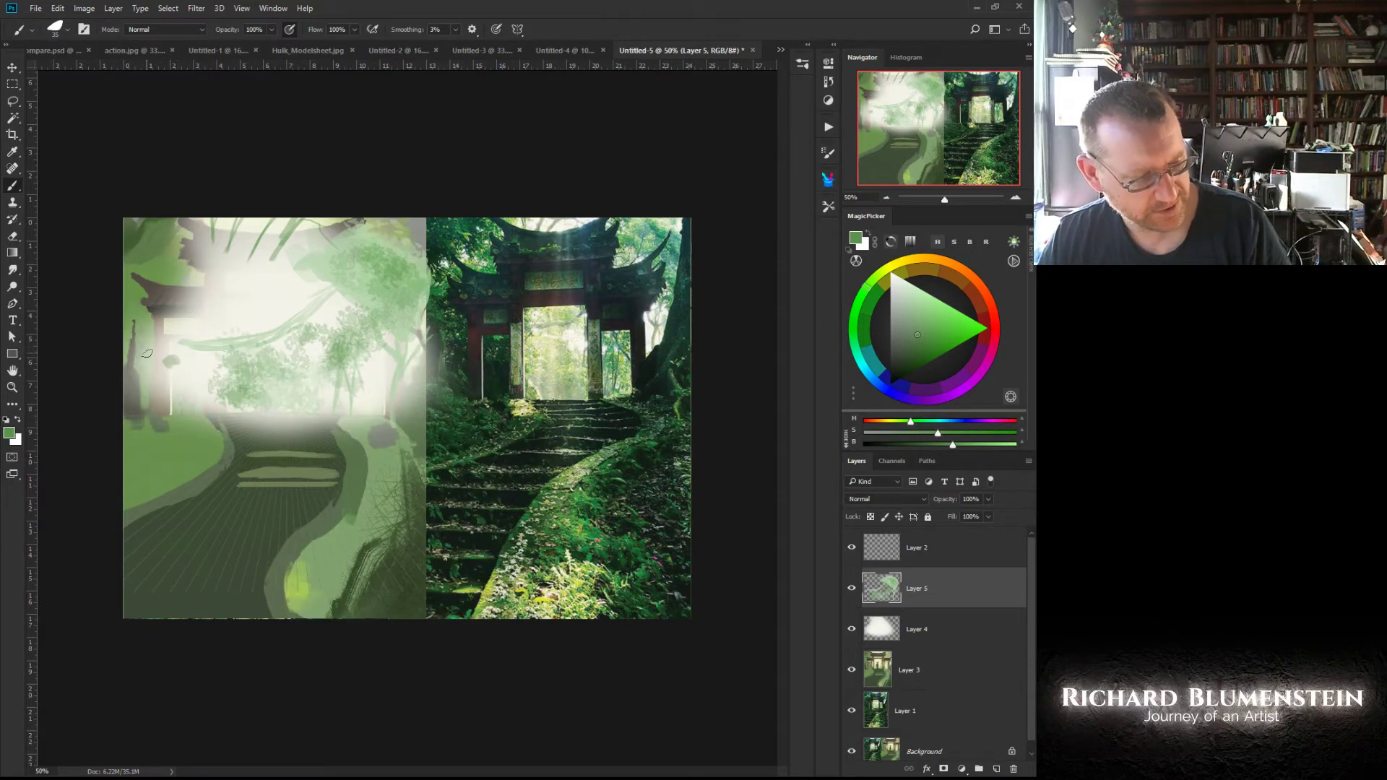
right_click(198, 365)
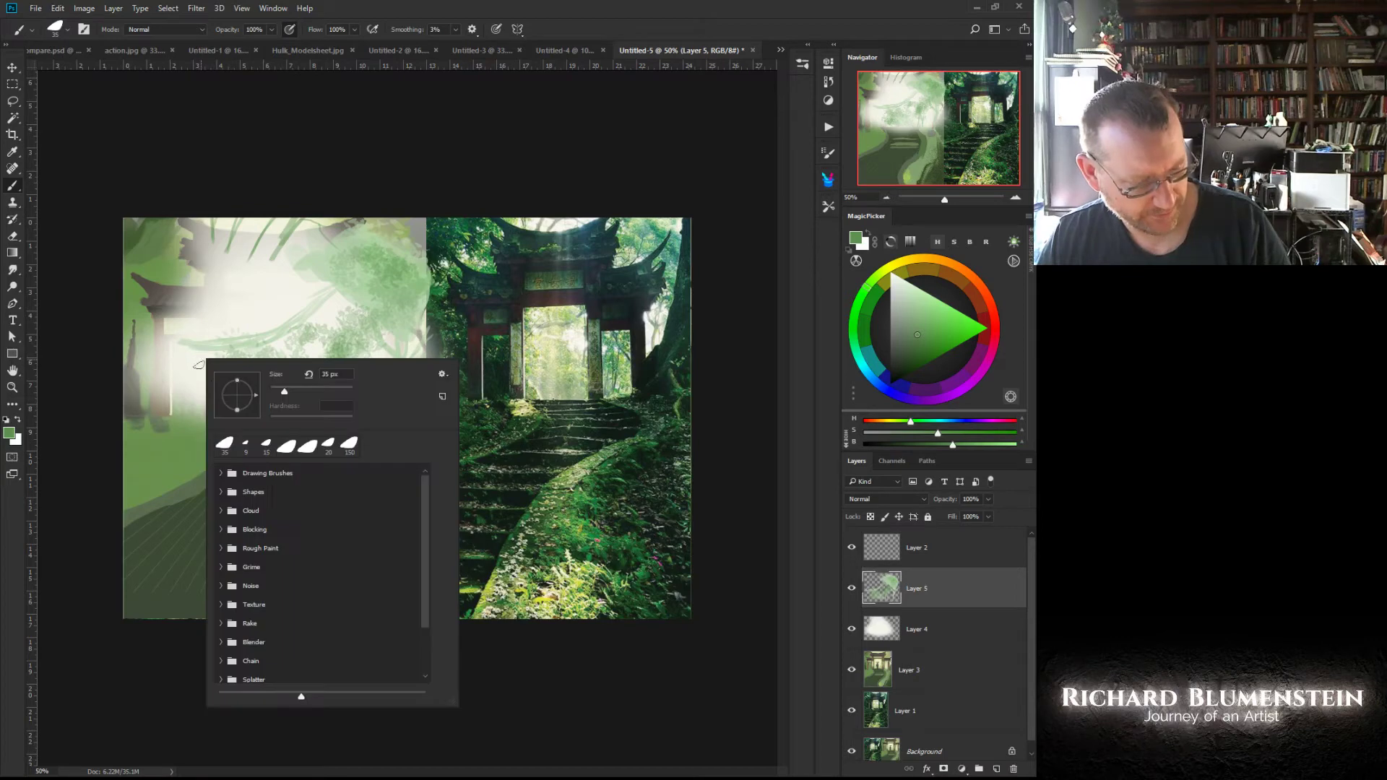
left_click(308, 448)
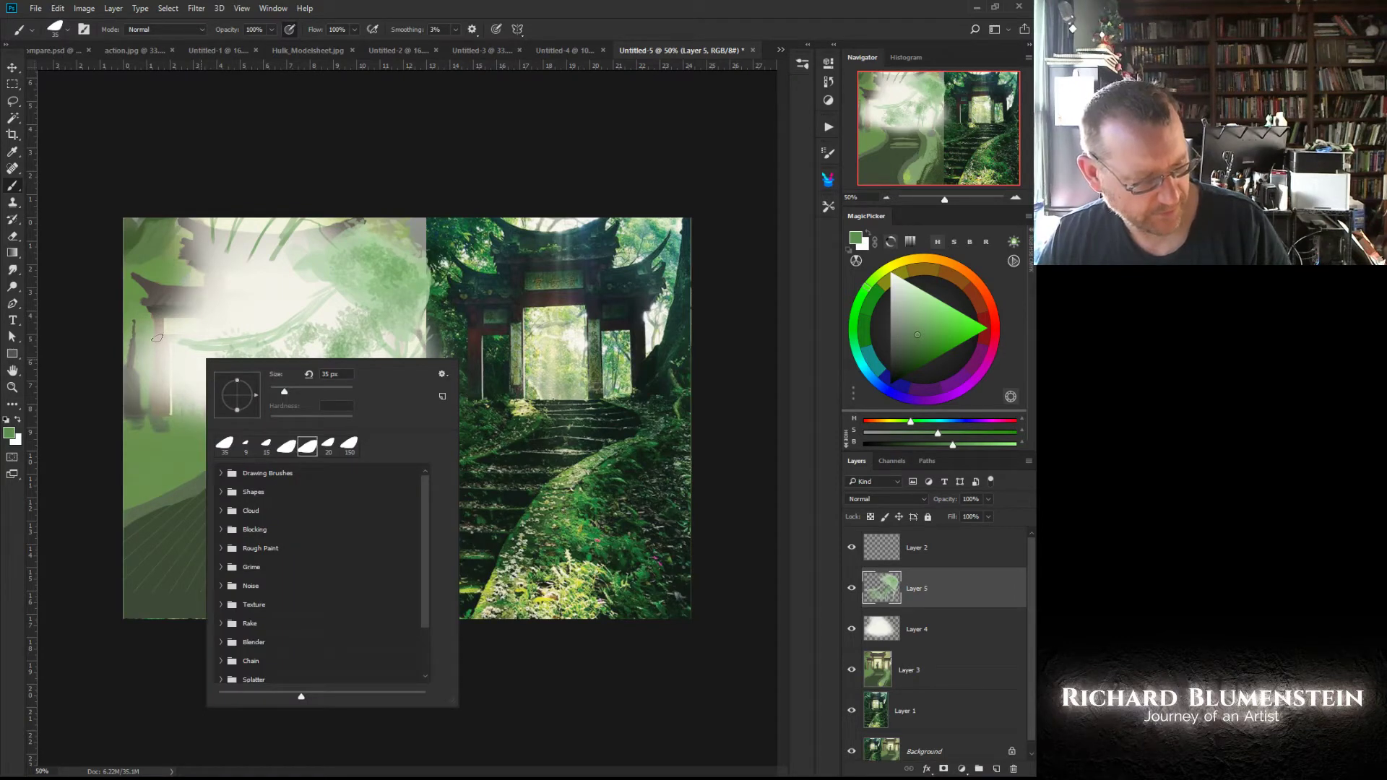
left_click_drag(162, 344, 172, 362)
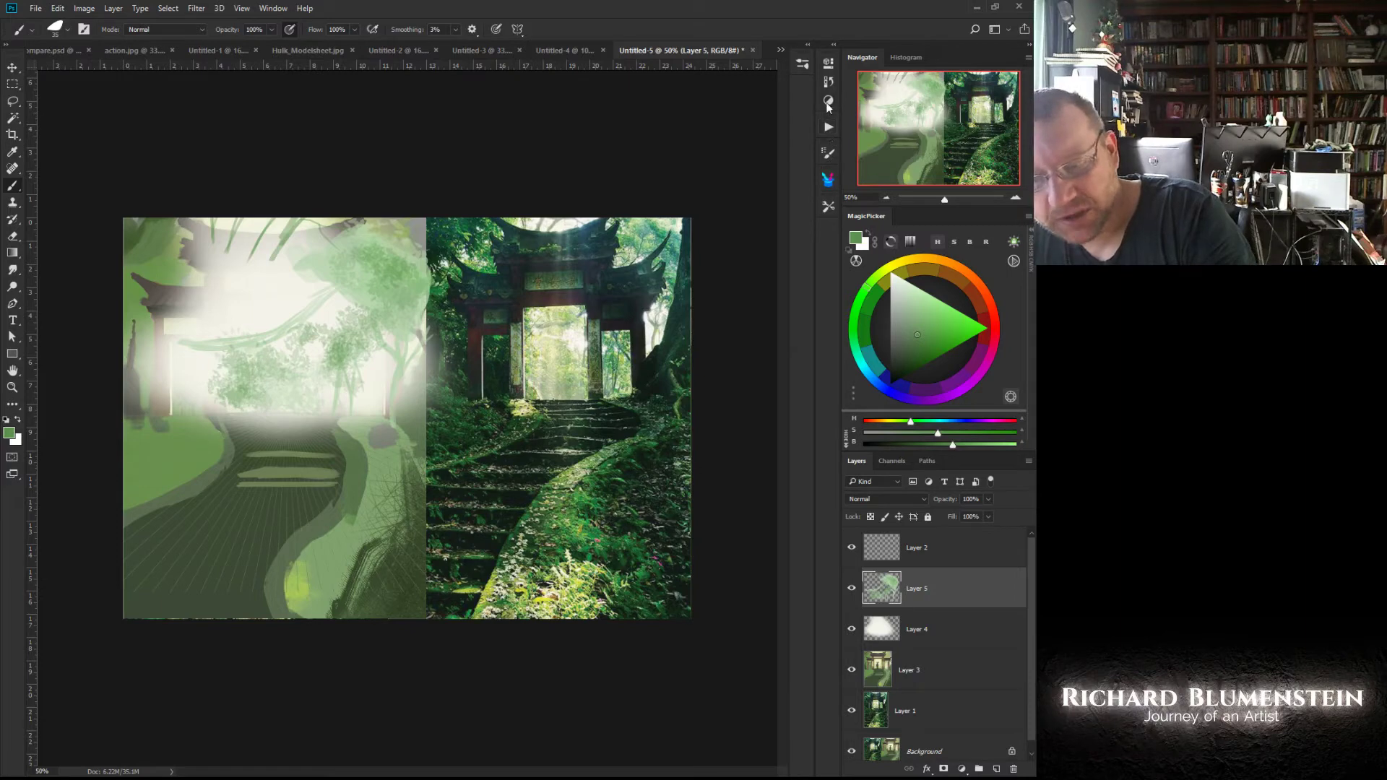
left_click(828, 83)
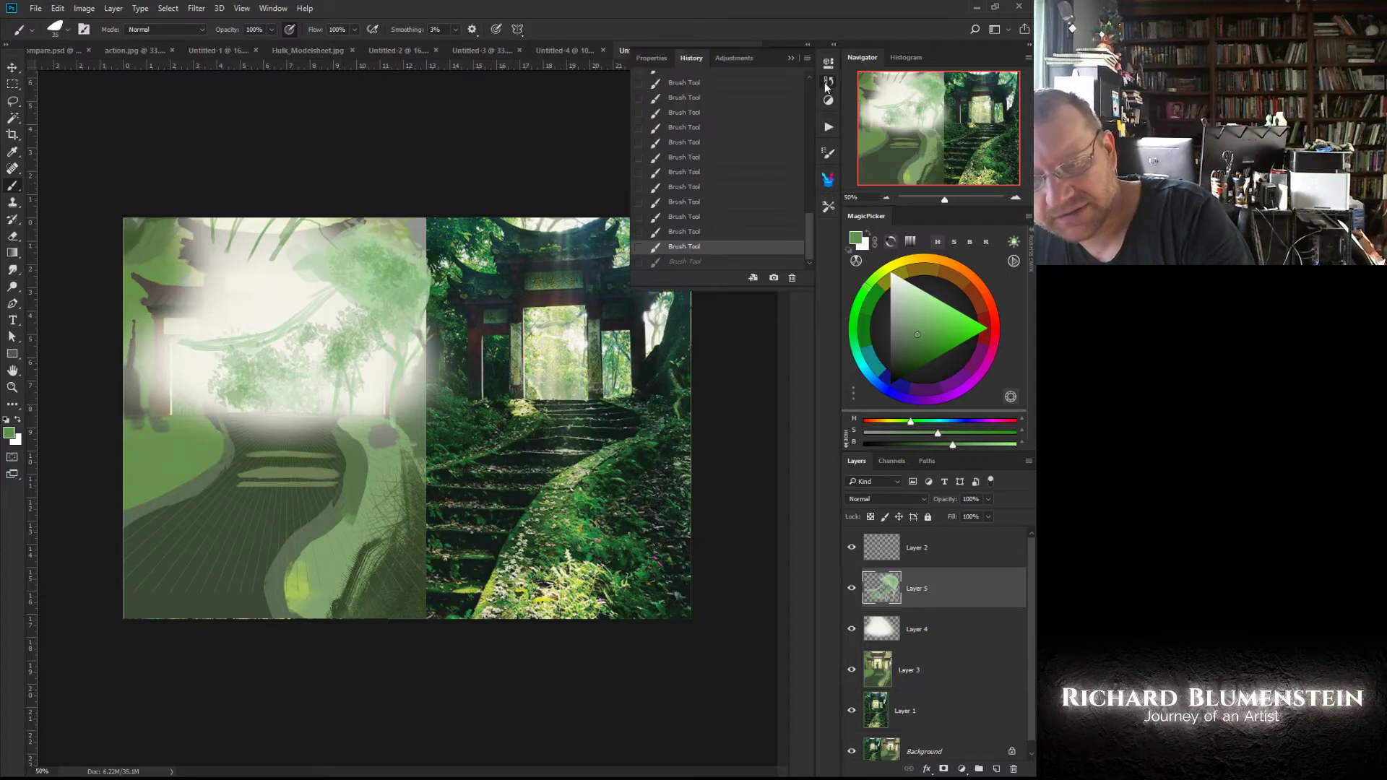
left_click(827, 86)
left_click(828, 101)
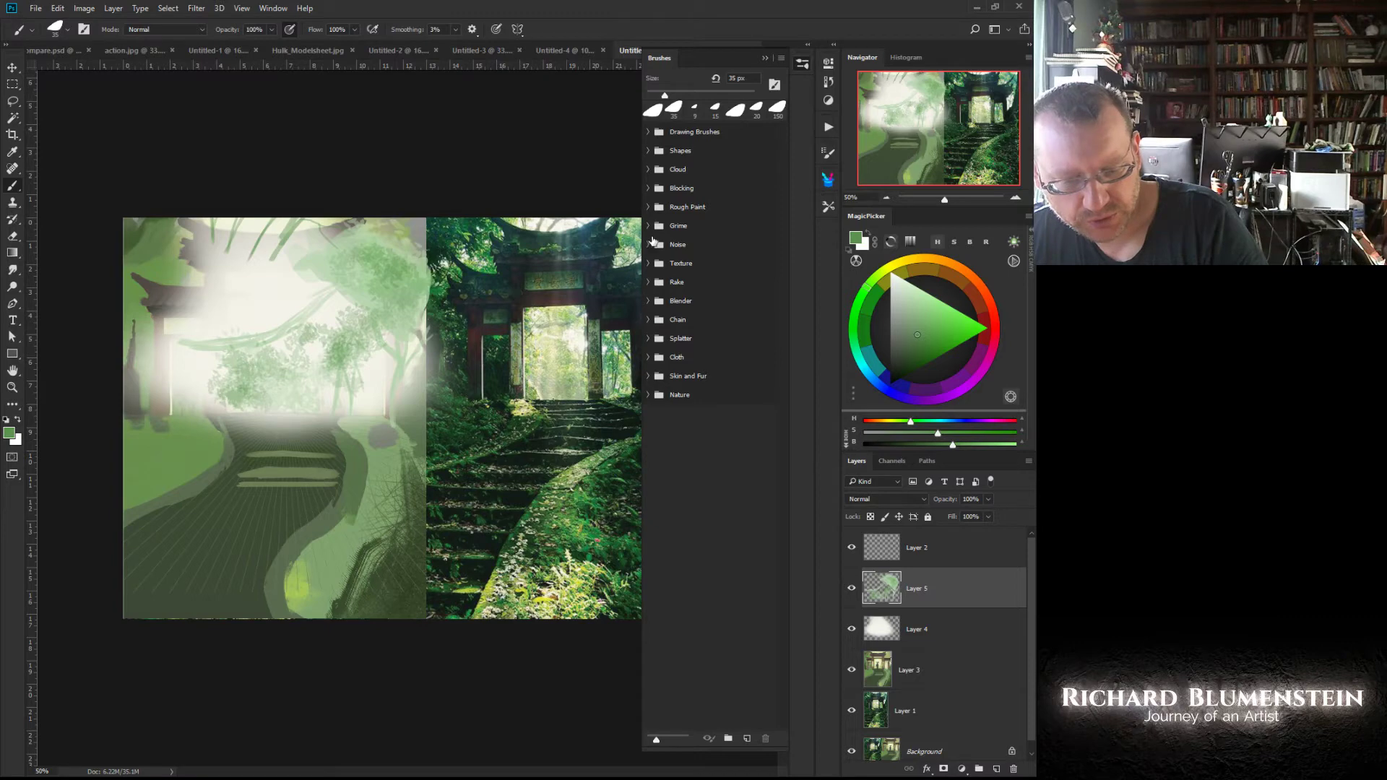
Step: Pick the Painterly foliage brush from Nature > Foliage and texture the lower left, tree crowns and left edge
left_click(650, 395)
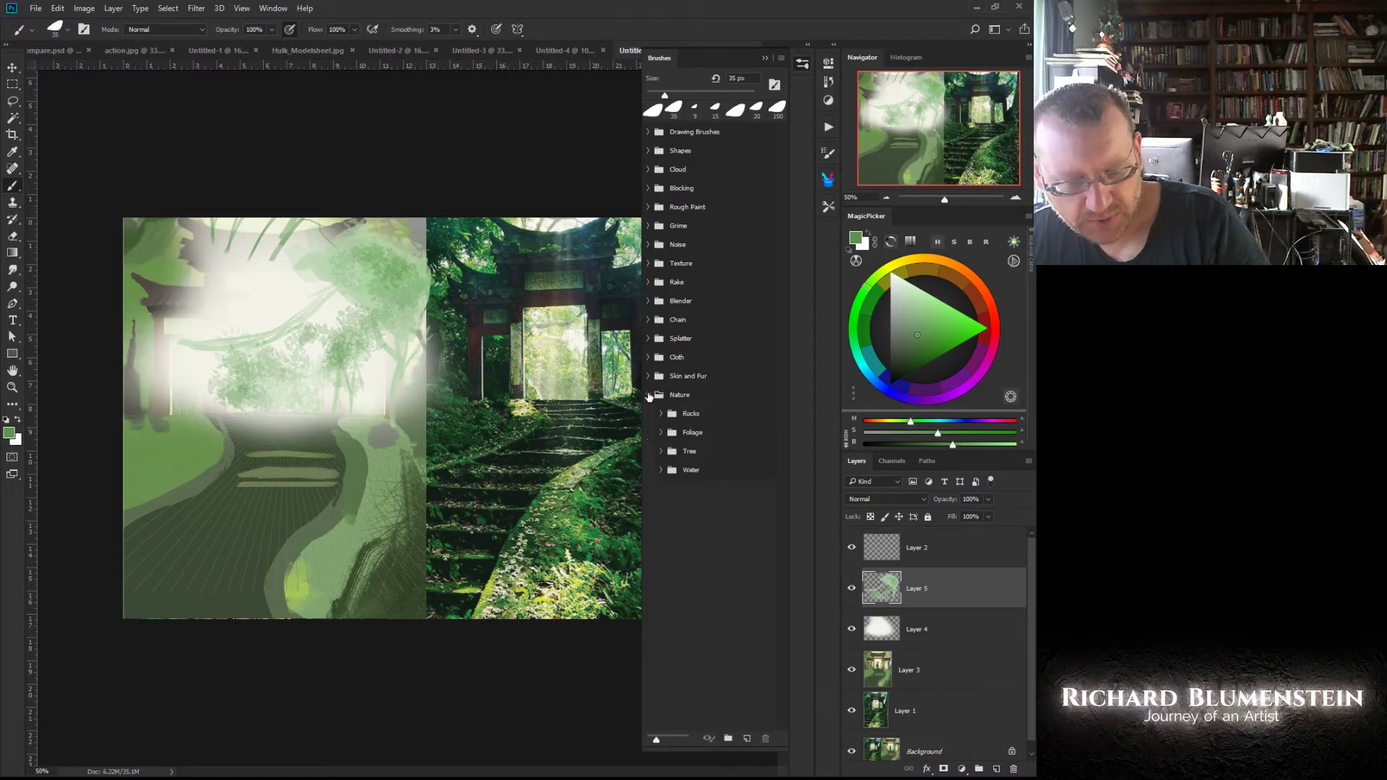
left_click(660, 432)
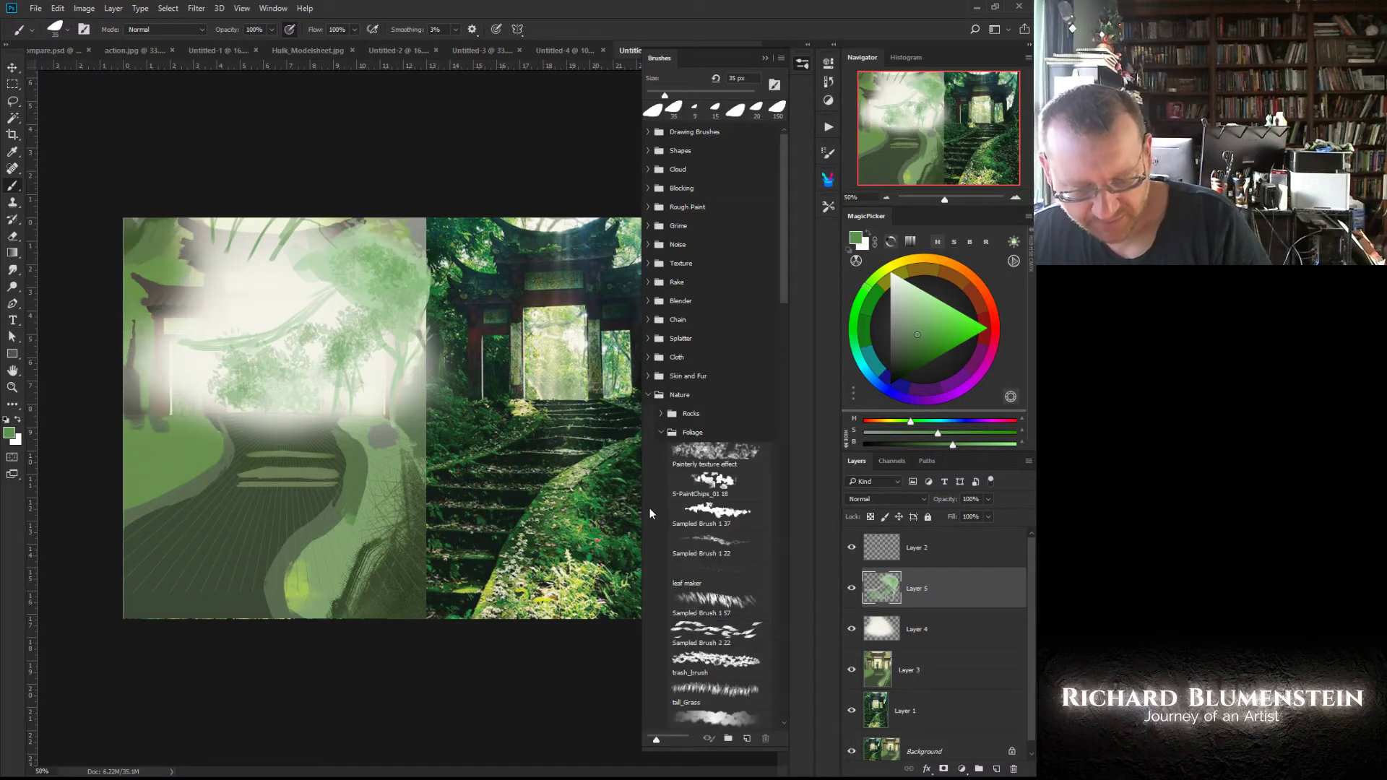
left_click(700, 458)
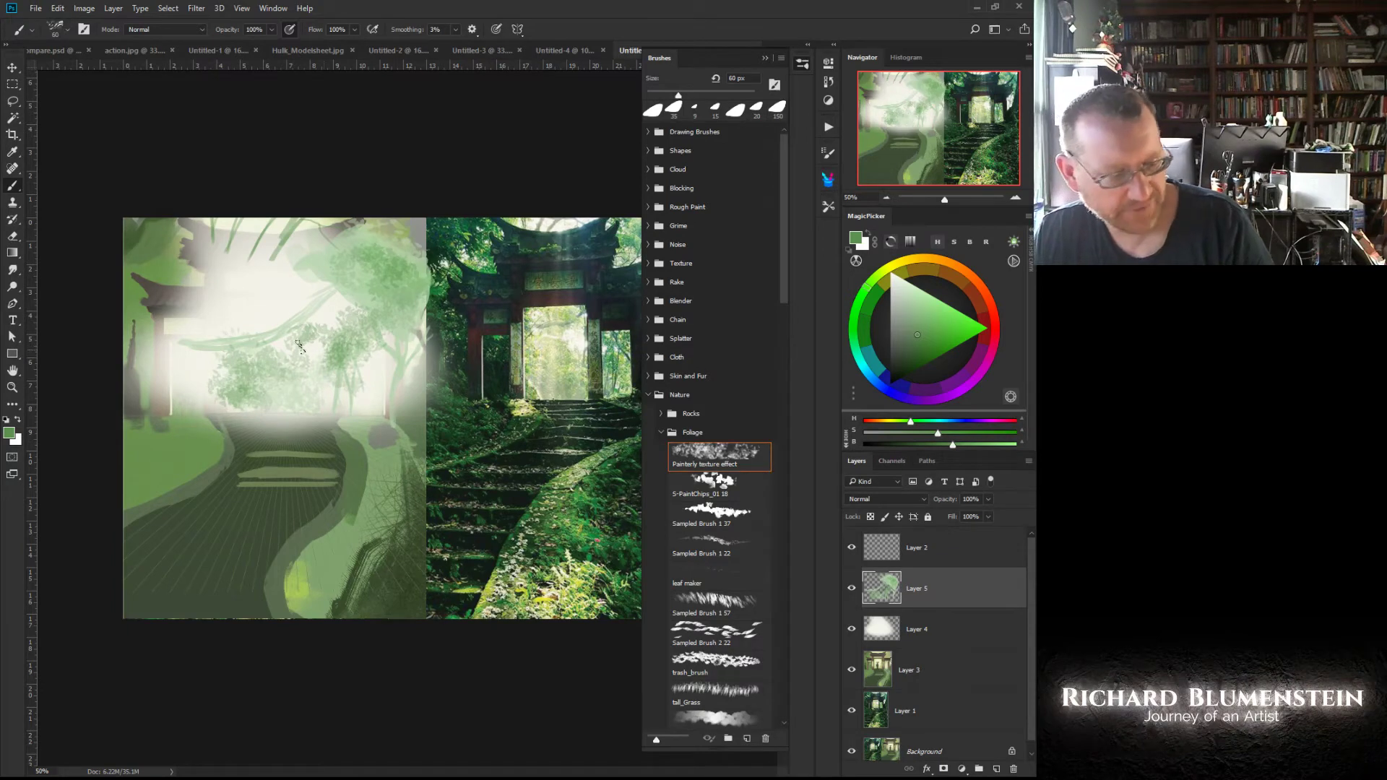
left_click(656, 58)
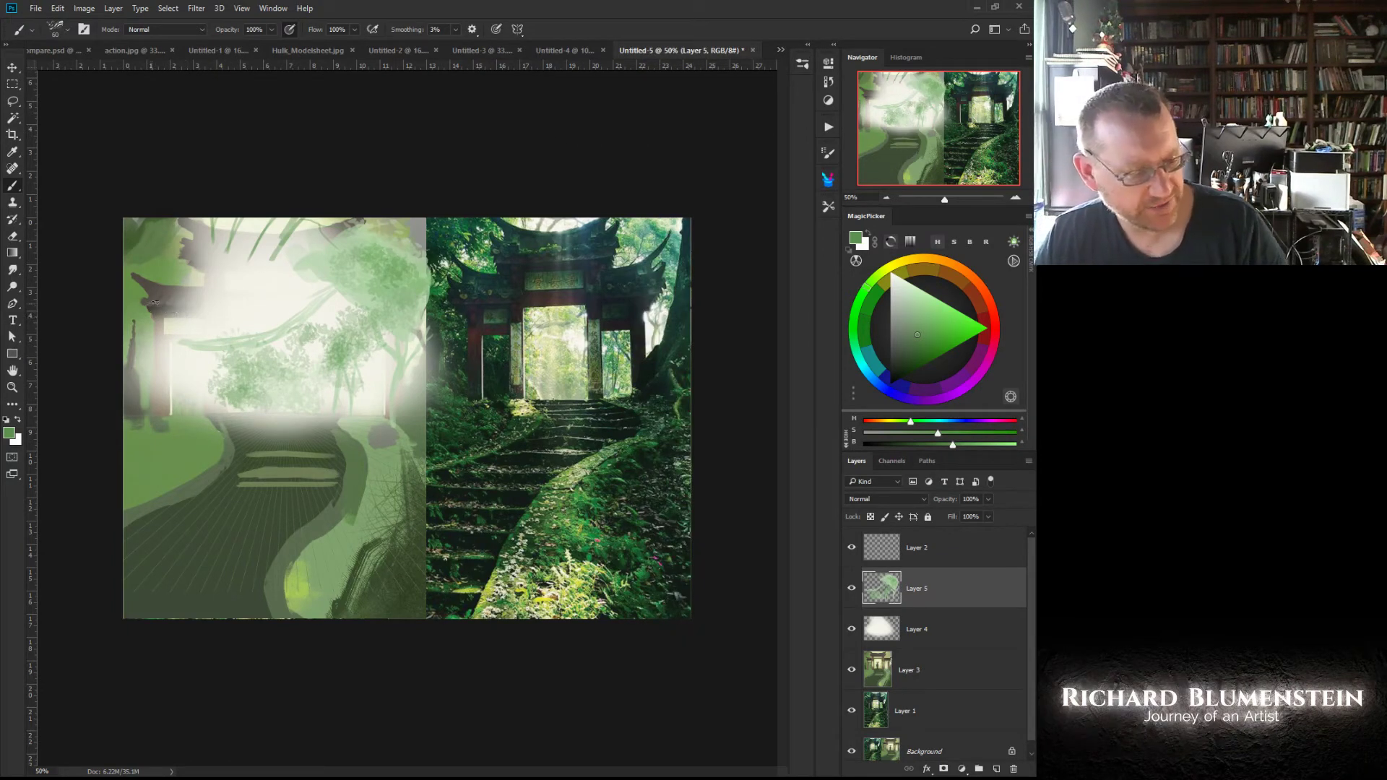
mouse_move(154, 302)
left_mouse_down()
mouse_move(205, 367)
mouse_move(156, 292)
mouse_move(133, 293)
mouse_move(209, 379)
left_mouse_up()
mouse_move(392, 291)
left_mouse_down()
mouse_move(327, 285)
mouse_move(347, 261)
left_mouse_up()
mouse_move(156, 342)
left_mouse_down()
mouse_move(195, 391)
mouse_move(121, 394)
mouse_move(246, 386)
mouse_move(127, 292)
mouse_move(144, 305)
mouse_move(152, 265)
mouse_move(132, 245)
mouse_move(133, 277)
mouse_move(108, 307)
mouse_move(143, 375)
left_mouse_up()
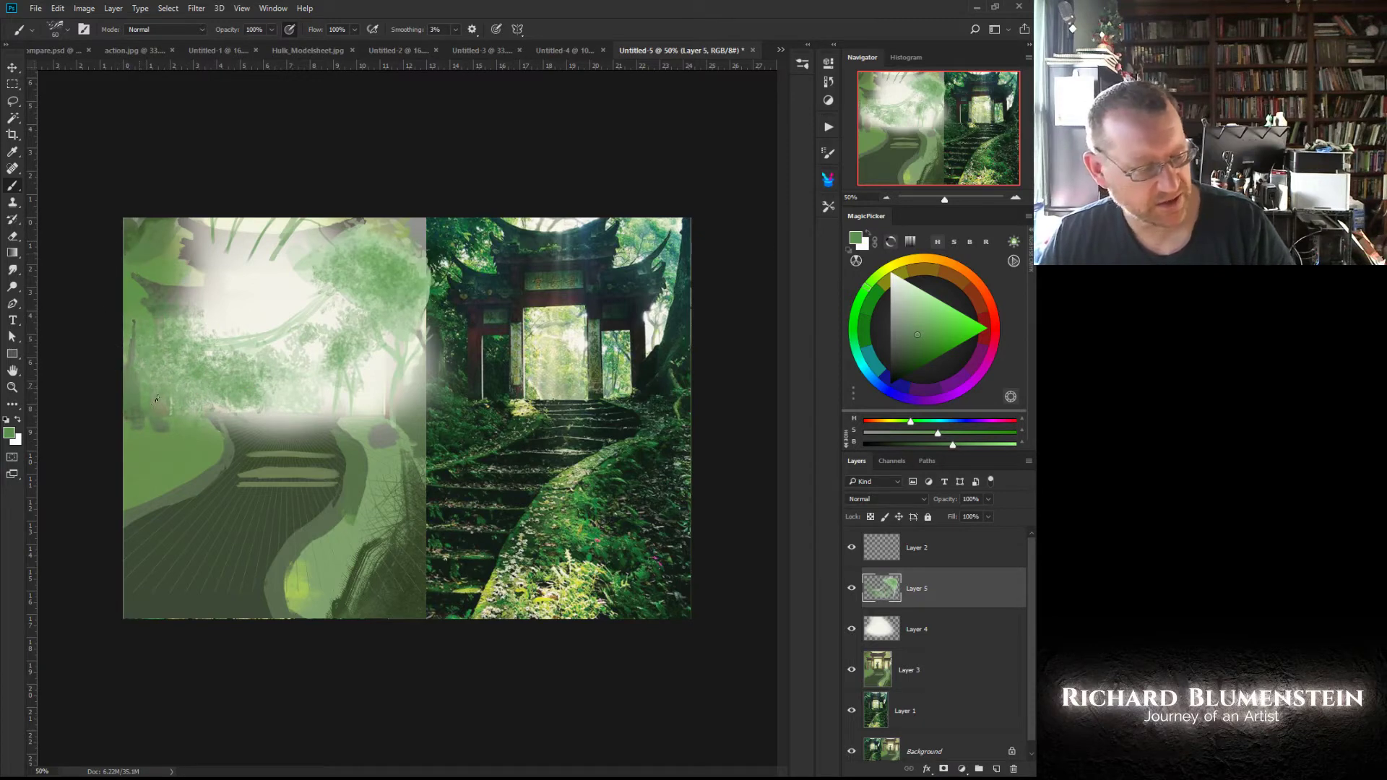
Step: Sample a dark green from the painting and paint darker foliage strokes up the left side
left_click(919, 348)
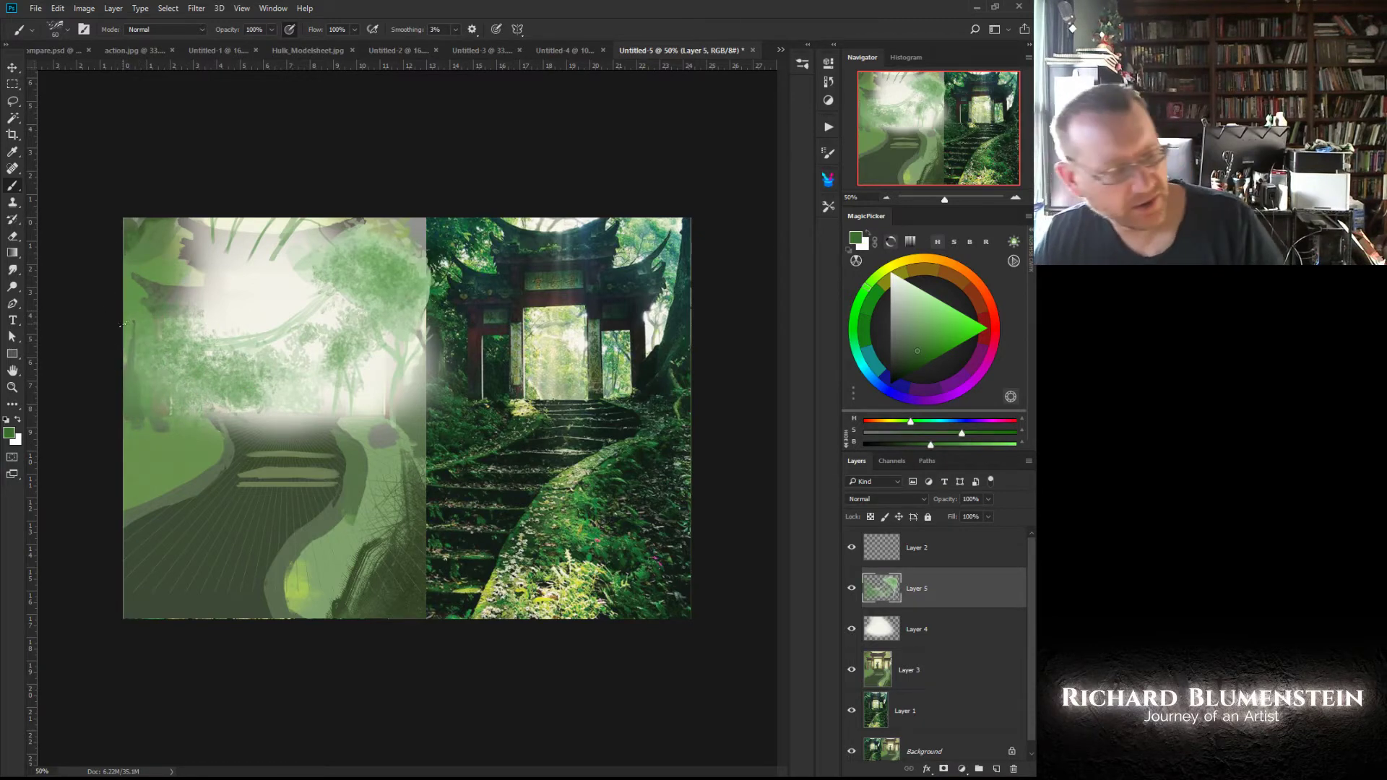
mouse_move(121, 324)
left_mouse_down()
mouse_move(161, 311)
mouse_move(154, 293)
mouse_move(174, 349)
mouse_move(209, 369)
mouse_move(218, 399)
mouse_move(115, 393)
mouse_move(181, 409)
mouse_move(136, 391)
mouse_move(161, 357)
mouse_move(124, 294)
mouse_move(142, 320)
mouse_move(166, 295)
mouse_move(123, 323)
left_mouse_up()
left_click(926, 326)
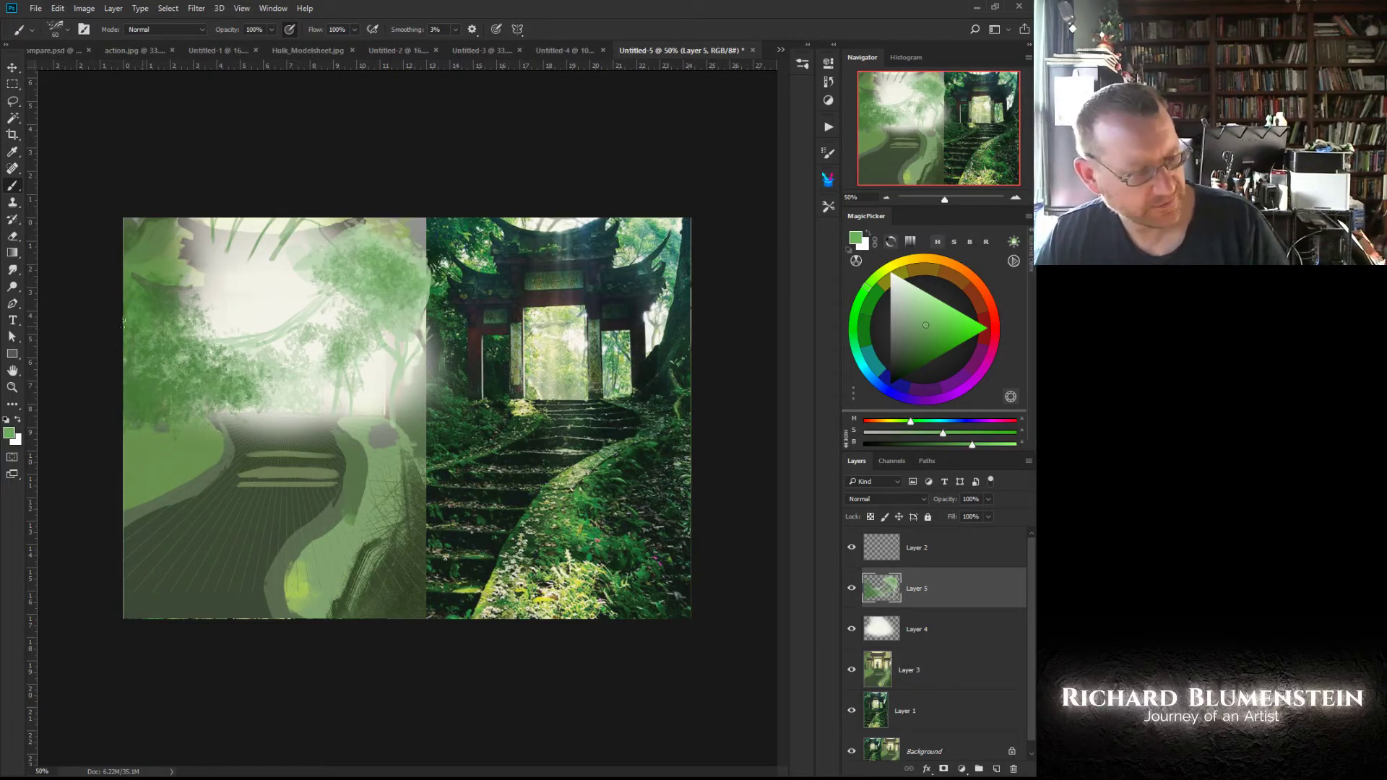
left_click(949, 335)
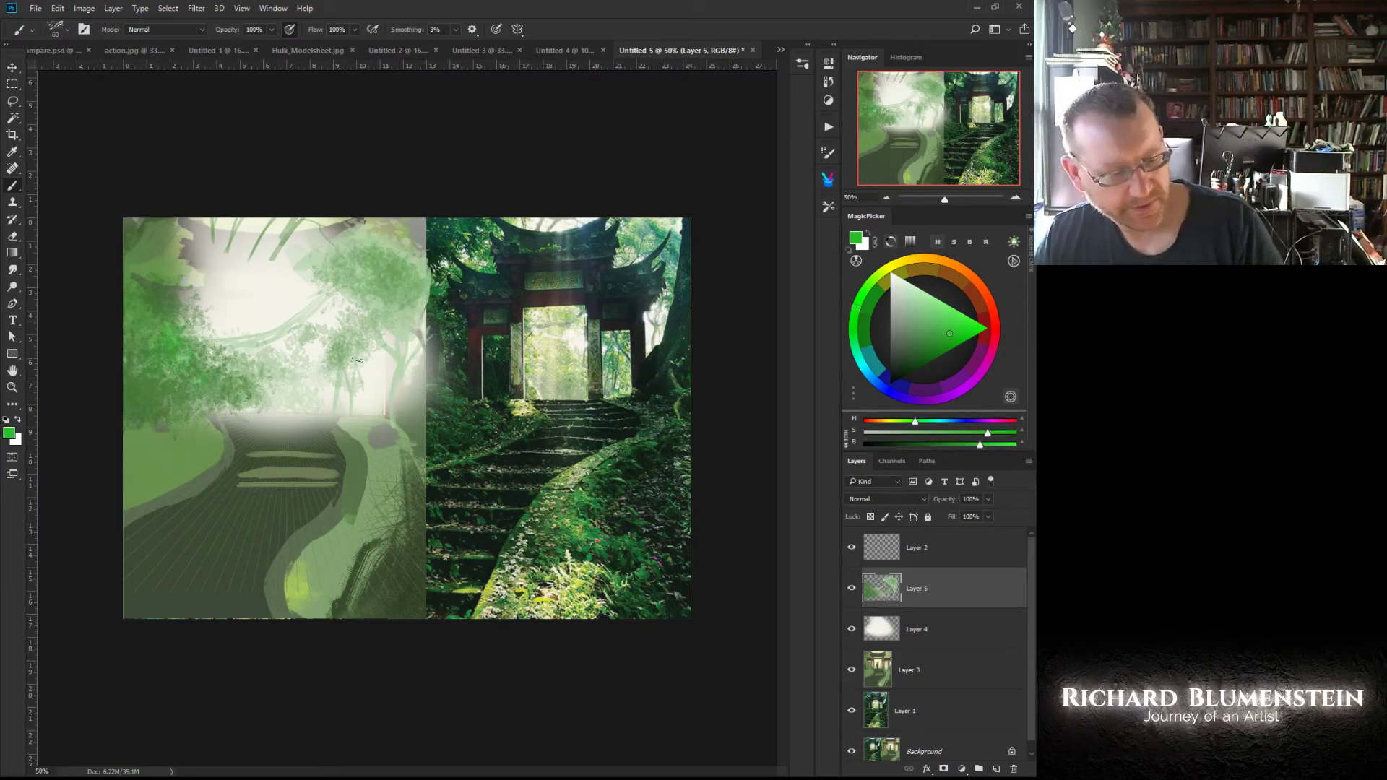
left_click(445, 318, "alt")
mouse_move(127, 315)
left_mouse_down()
mouse_move(161, 343)
mouse_move(153, 364)
mouse_move(117, 353)
mouse_move(124, 381)
mouse_move(187, 386)
mouse_move(129, 391)
mouse_move(135, 407)
mouse_move(245, 403)
mouse_move(147, 374)
mouse_move(142, 265)
mouse_move(158, 211)
mouse_move(120, 227)
left_mouse_up()
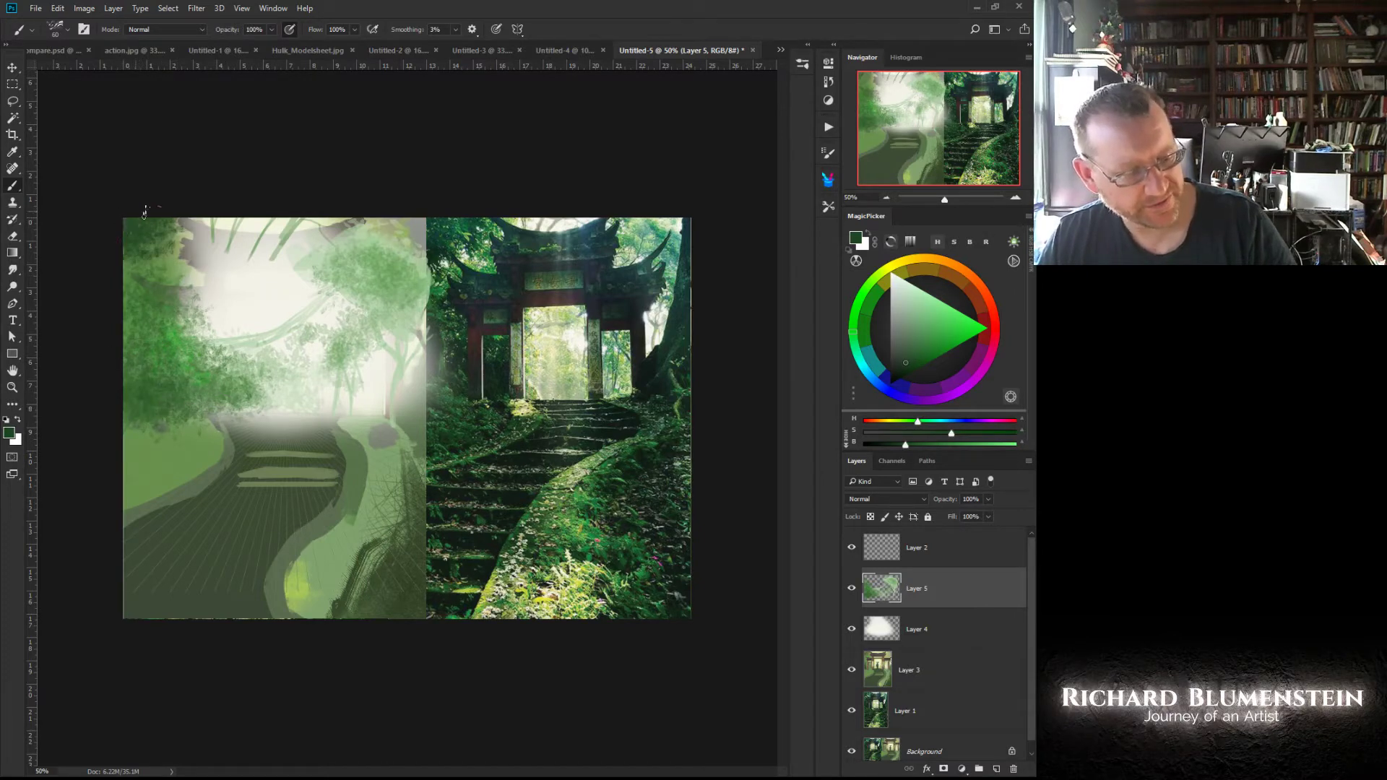
right_click(288, 400)
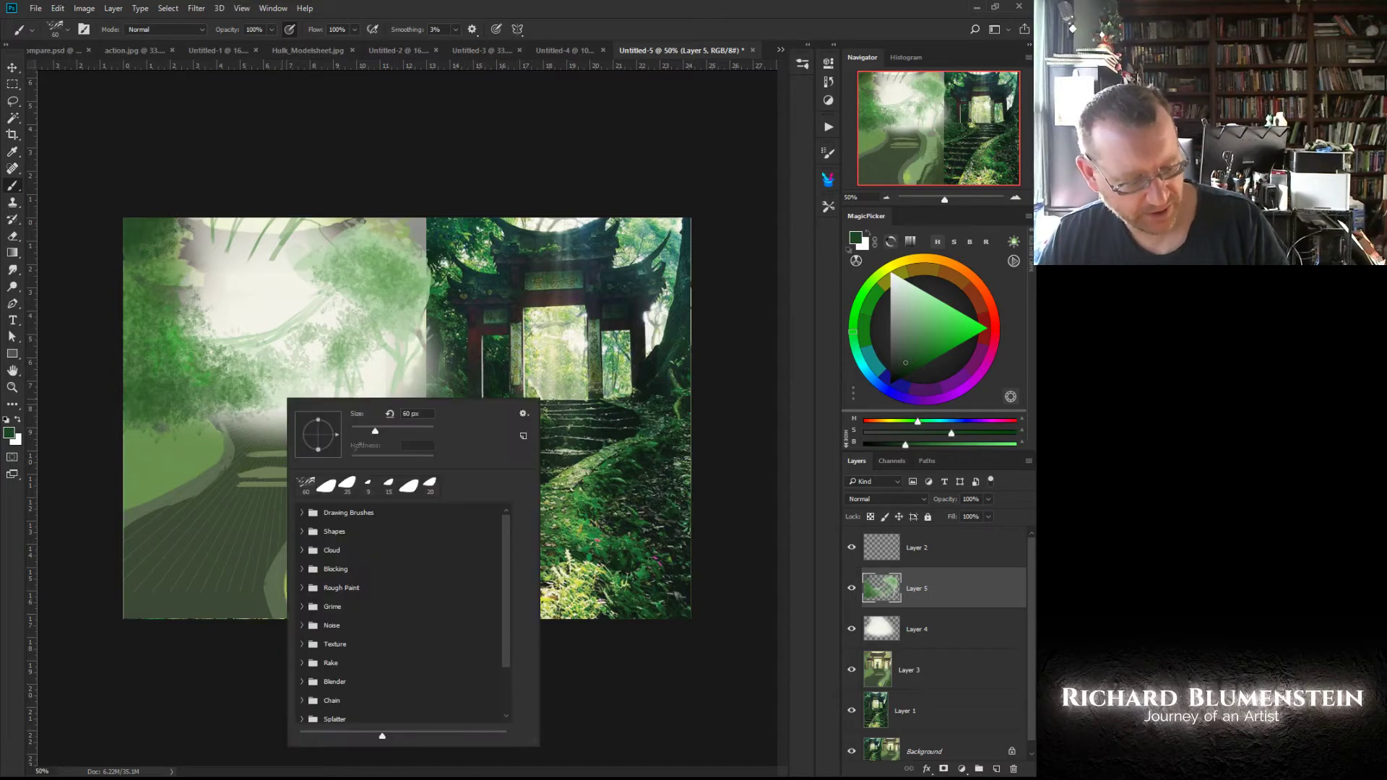
Step: On Layer 4, paint large pale green misty patches across the painting with a 900 px brush
left_click(409, 484)
left_click(254, 289, "alt")
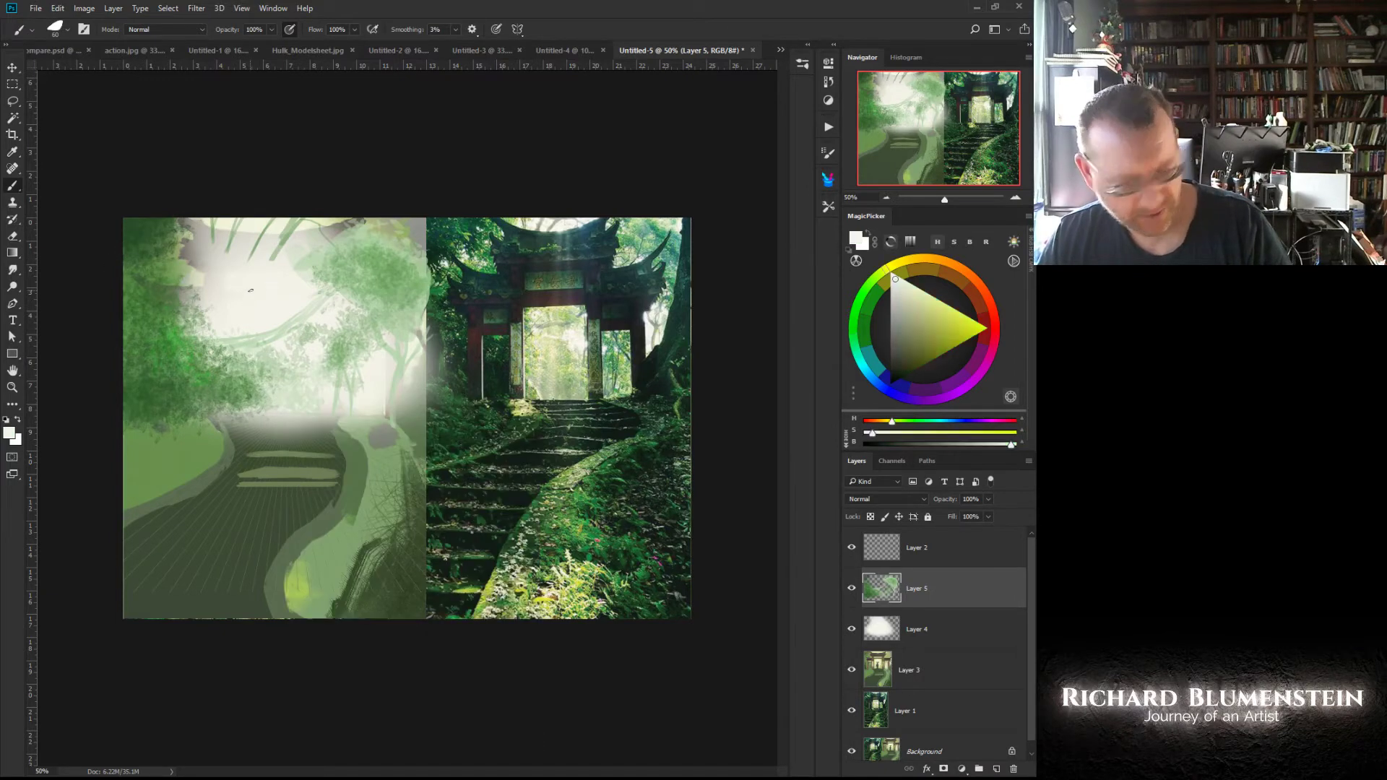
left_click(880, 631)
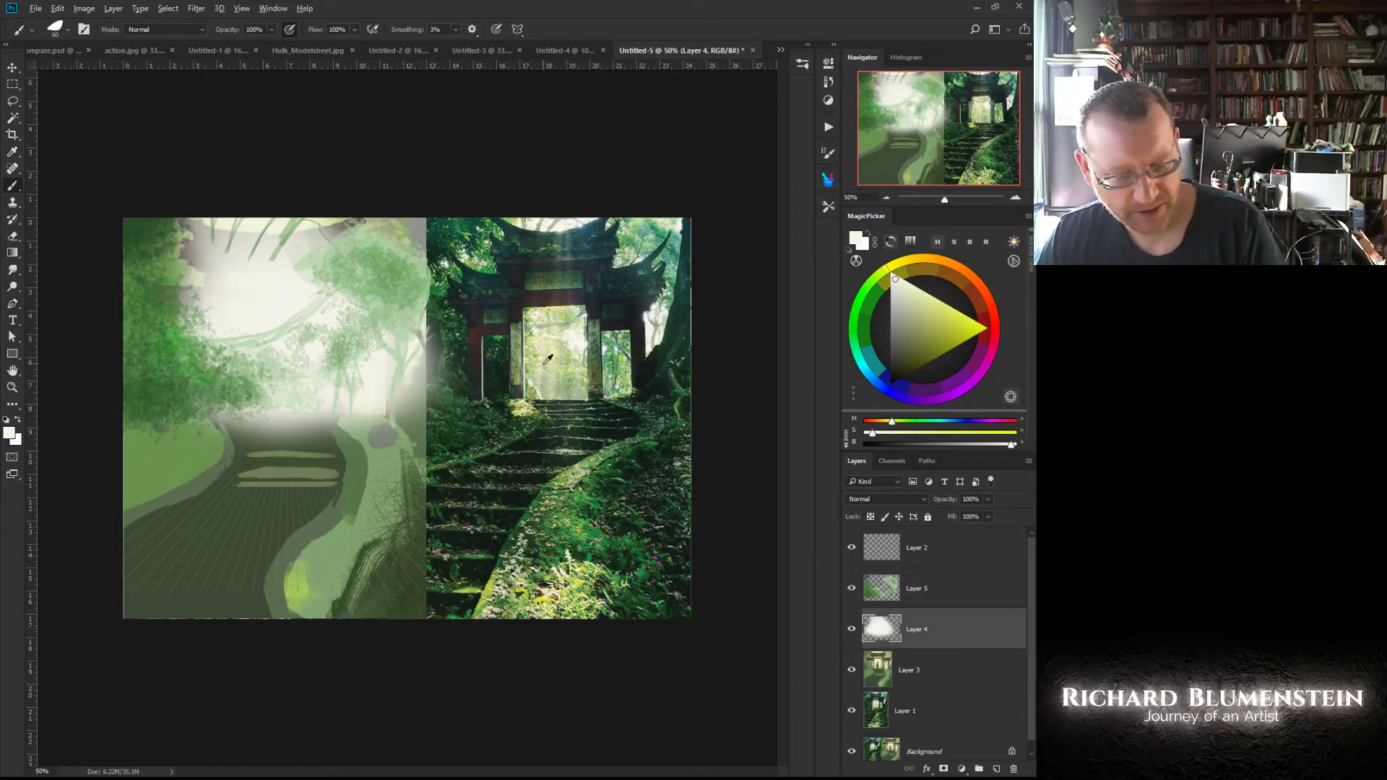
left_click(261, 306, "alt")
key("]")
key("]")
key("]")
key("]")
key("]")
key("]")
key("]")
key("]")
key("]")
key("]")
key("]")
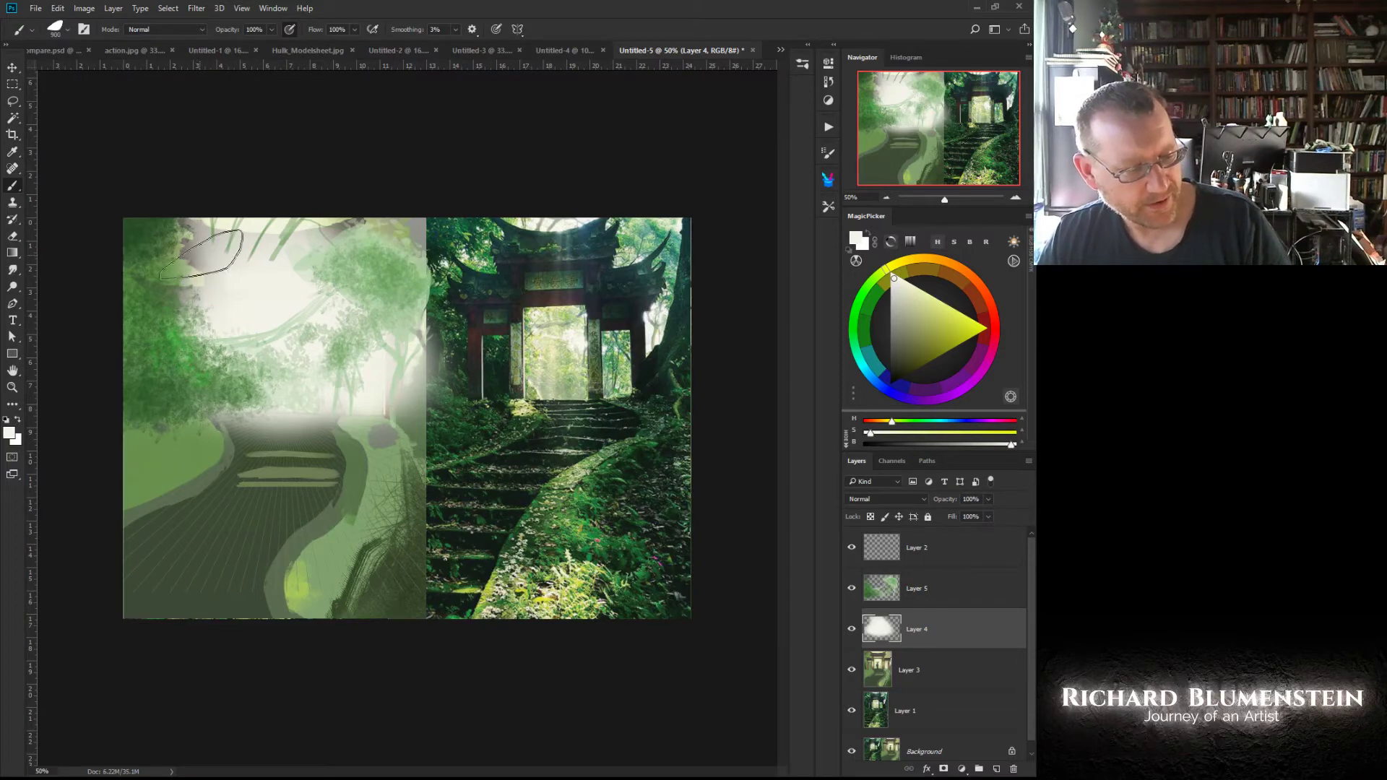
mouse_move(211, 253)
left_mouse_down()
mouse_move(235, 288)
mouse_move(213, 256)
mouse_move(187, 276)
mouse_move(216, 296)
mouse_move(287, 237)
mouse_move(398, 250)
mouse_move(309, 380)
left_mouse_up()
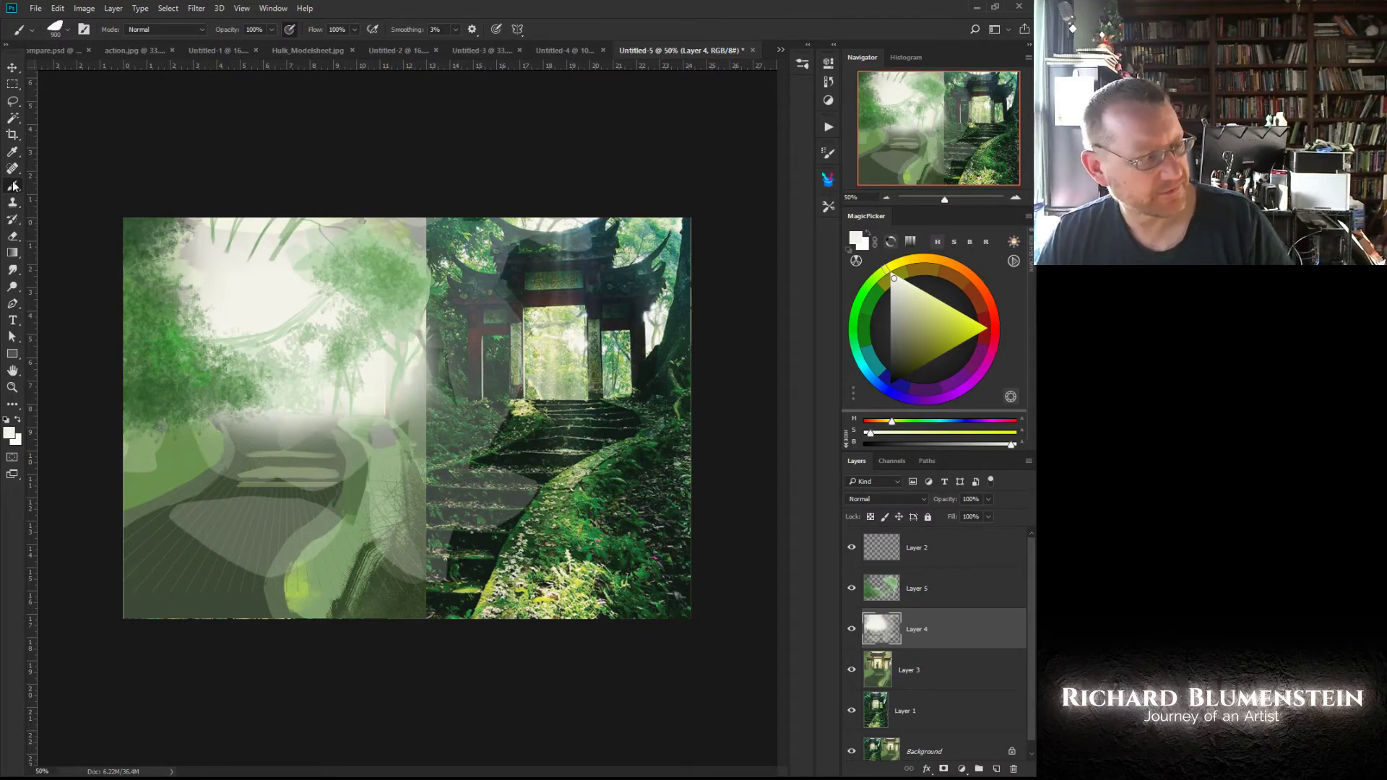
Step: Delete the pale paint from the right-half reference photo, deselect, and return to the Brush
key("m")
left_click_drag(425, 206, 812, 708)
key("Delete")
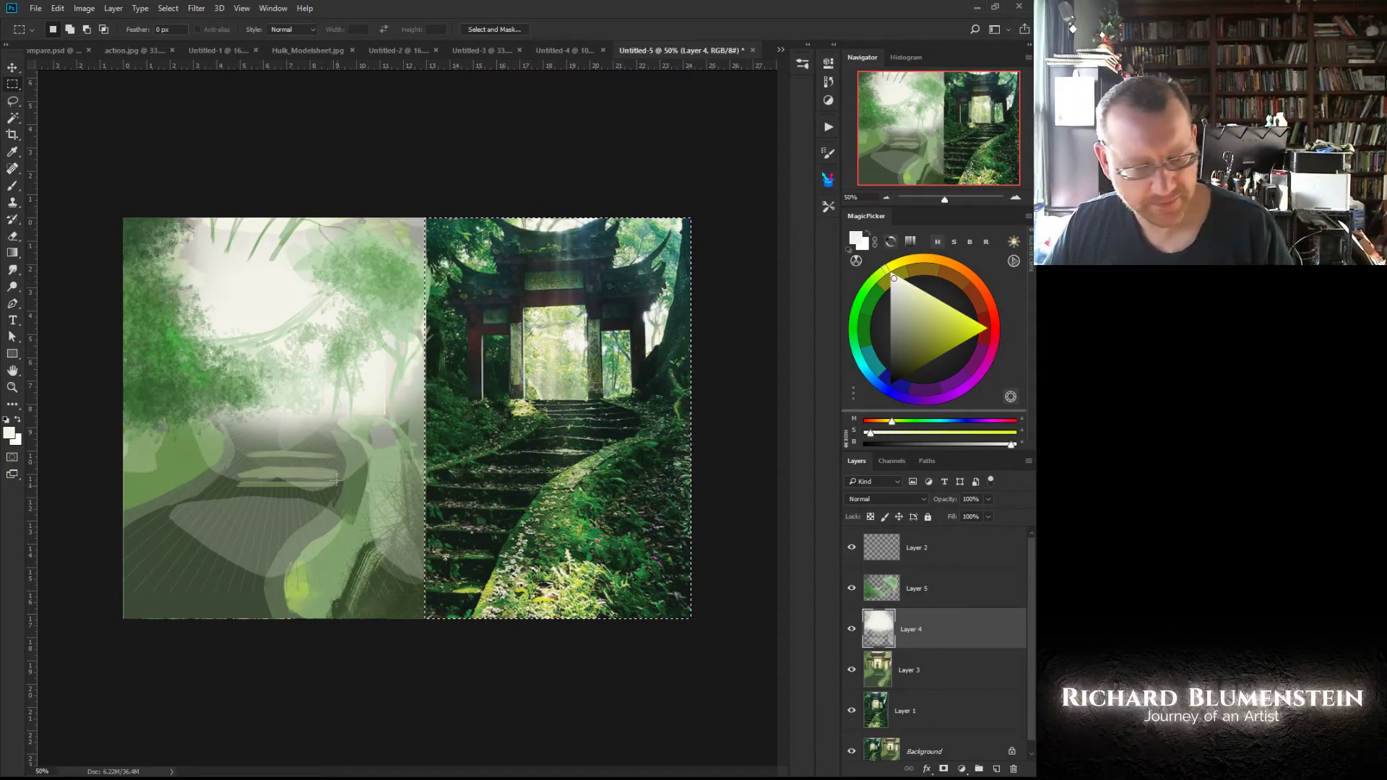
right_click(340, 474)
left_click(302, 426)
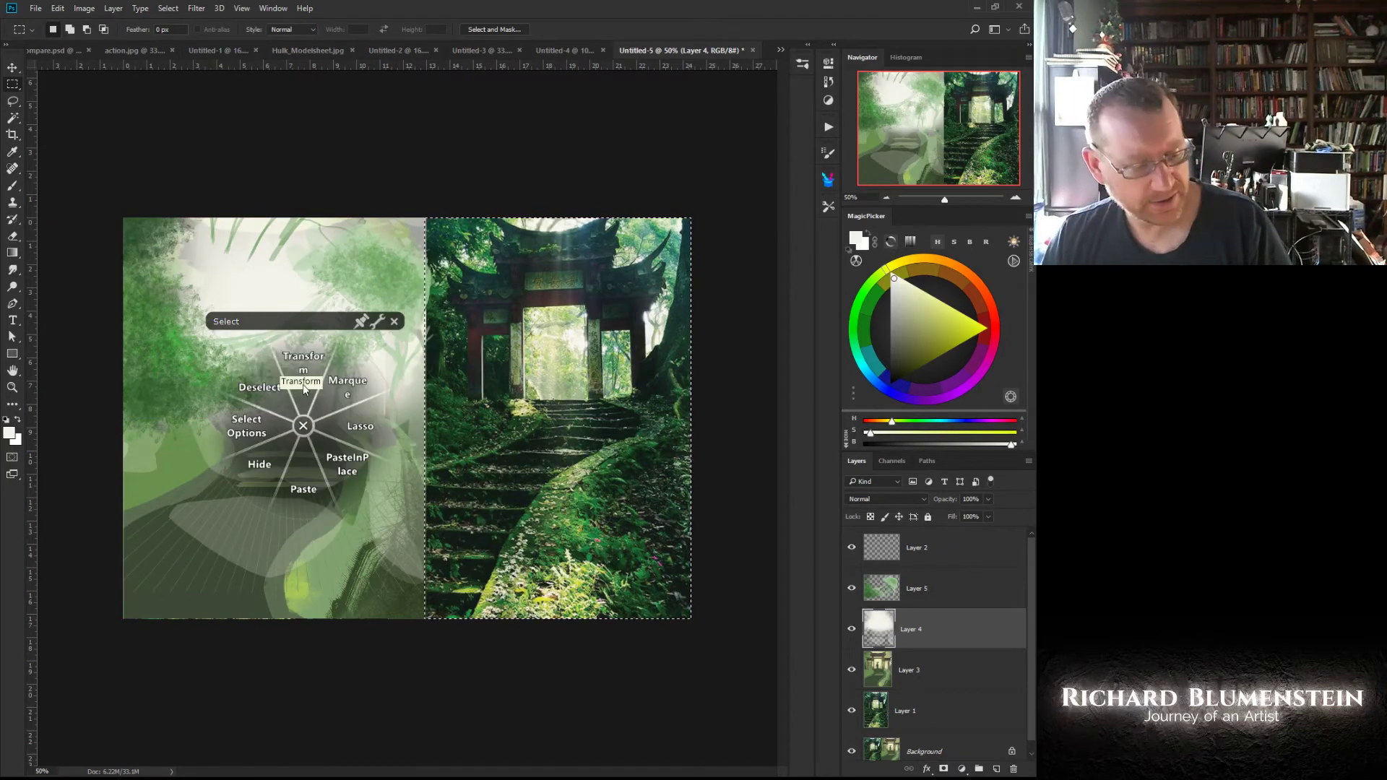
left_click(250, 379)
right_click(293, 430)
left_click(292, 376)
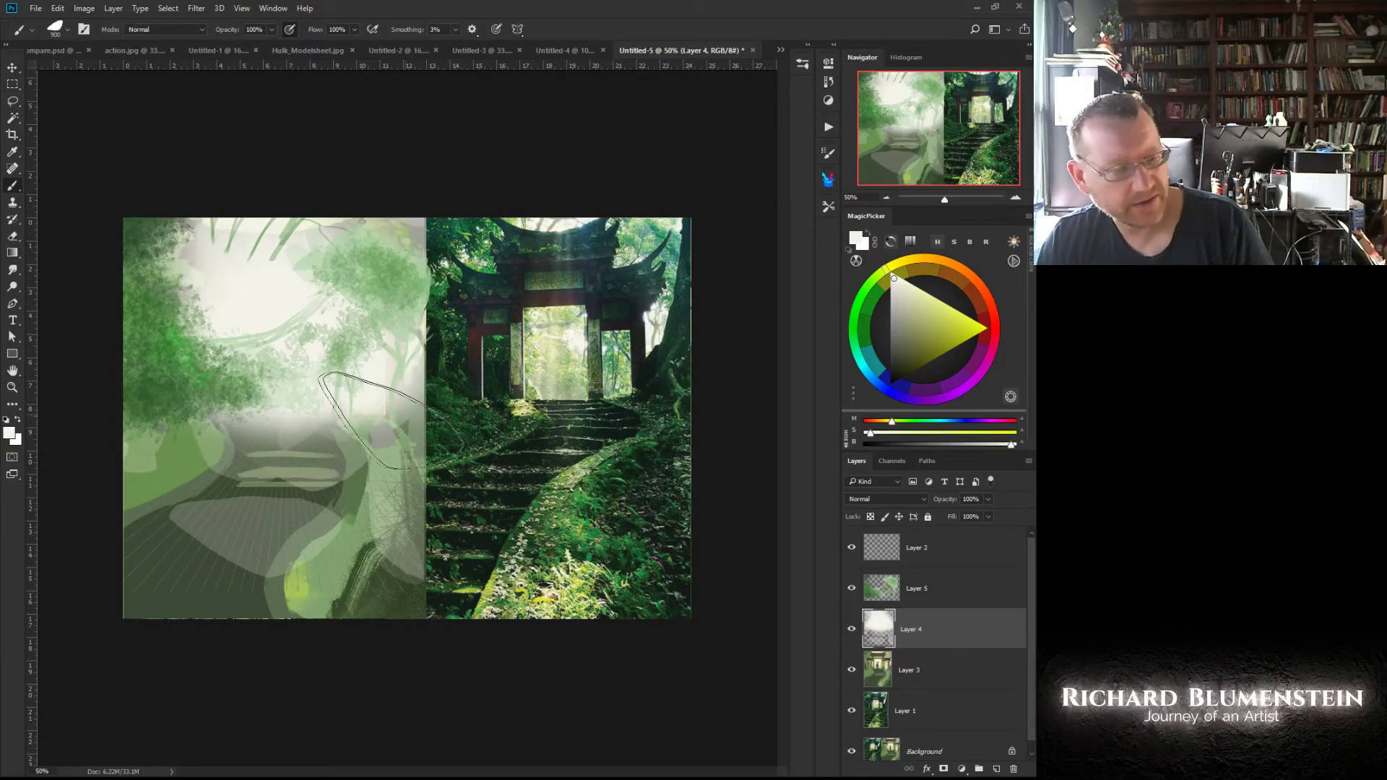
Step: Set a dark red 17 px Drawing Brush and add new Layer 6 above Layer 5
right_click(304, 386)
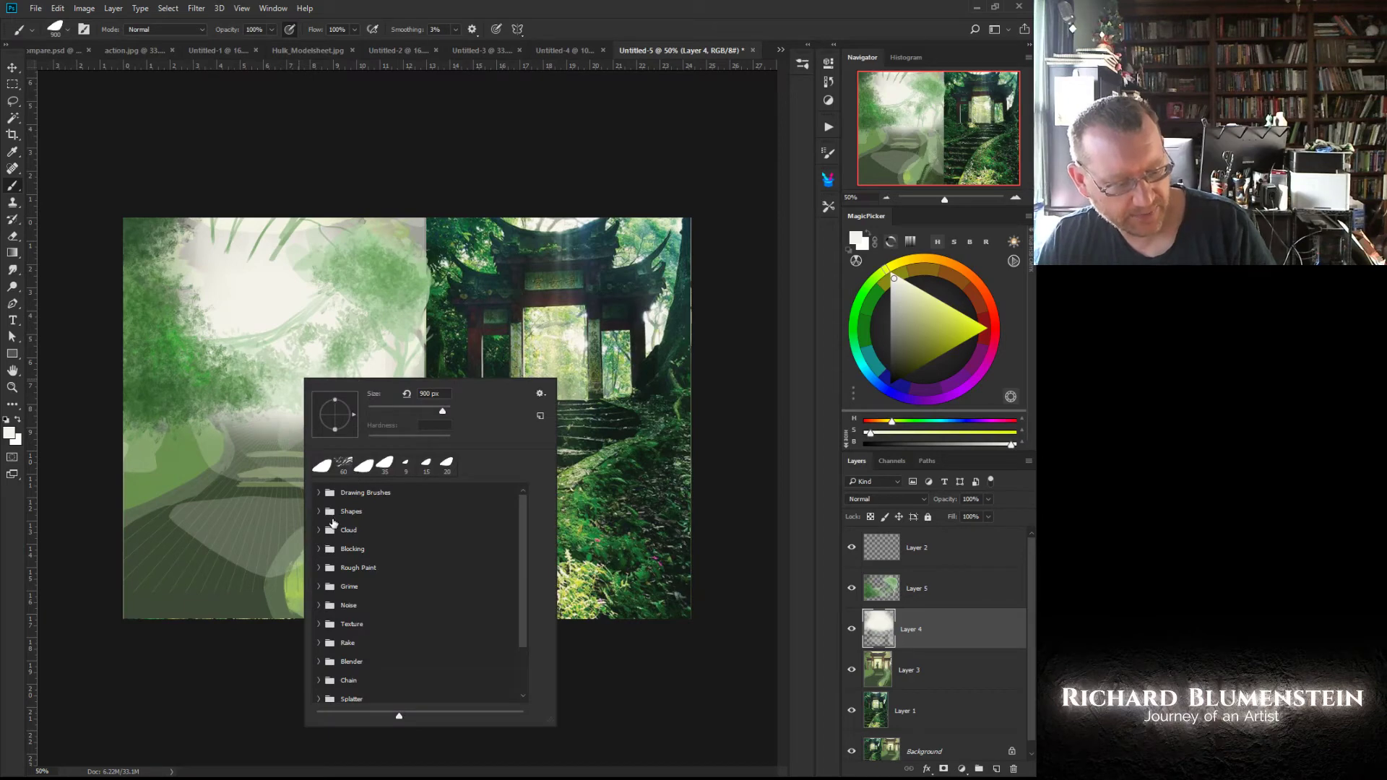
left_click(319, 494)
left_click(405, 513)
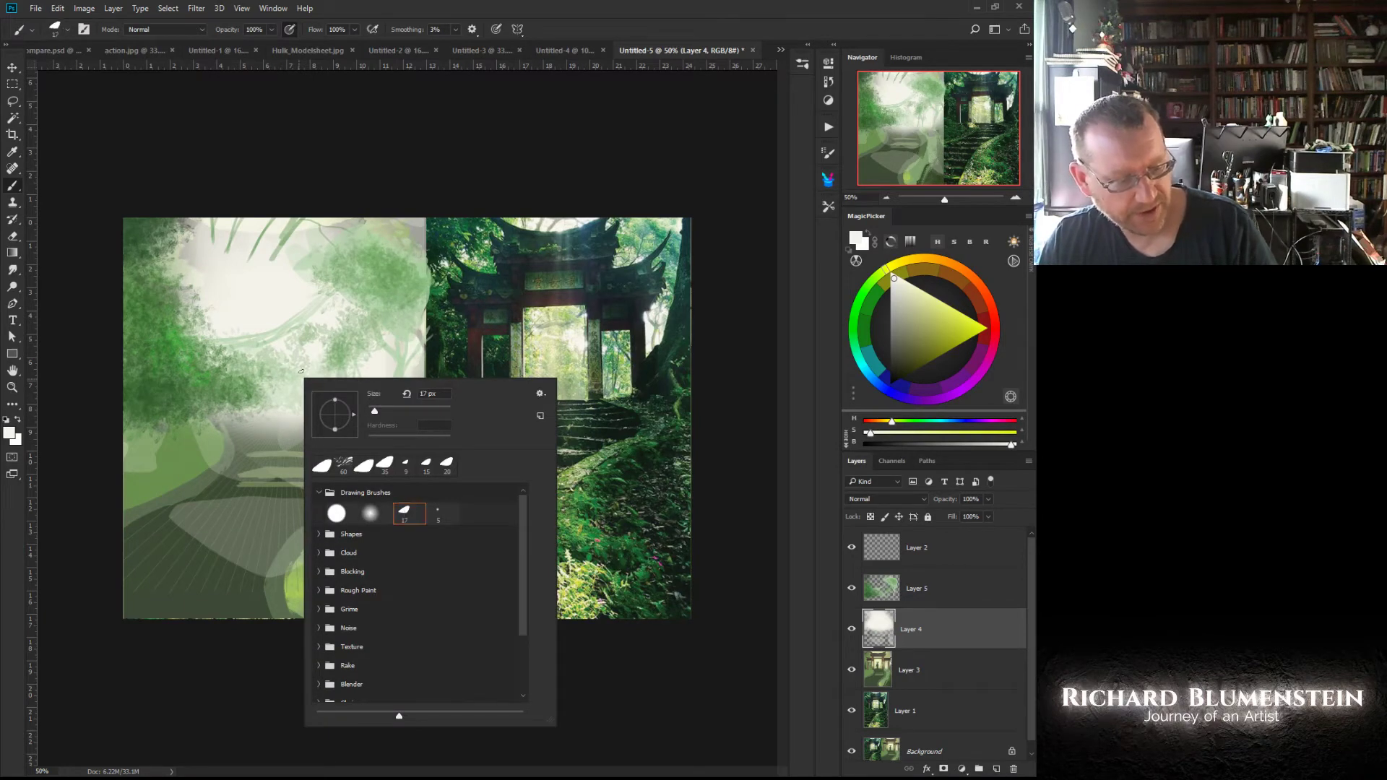
left_click(995, 327)
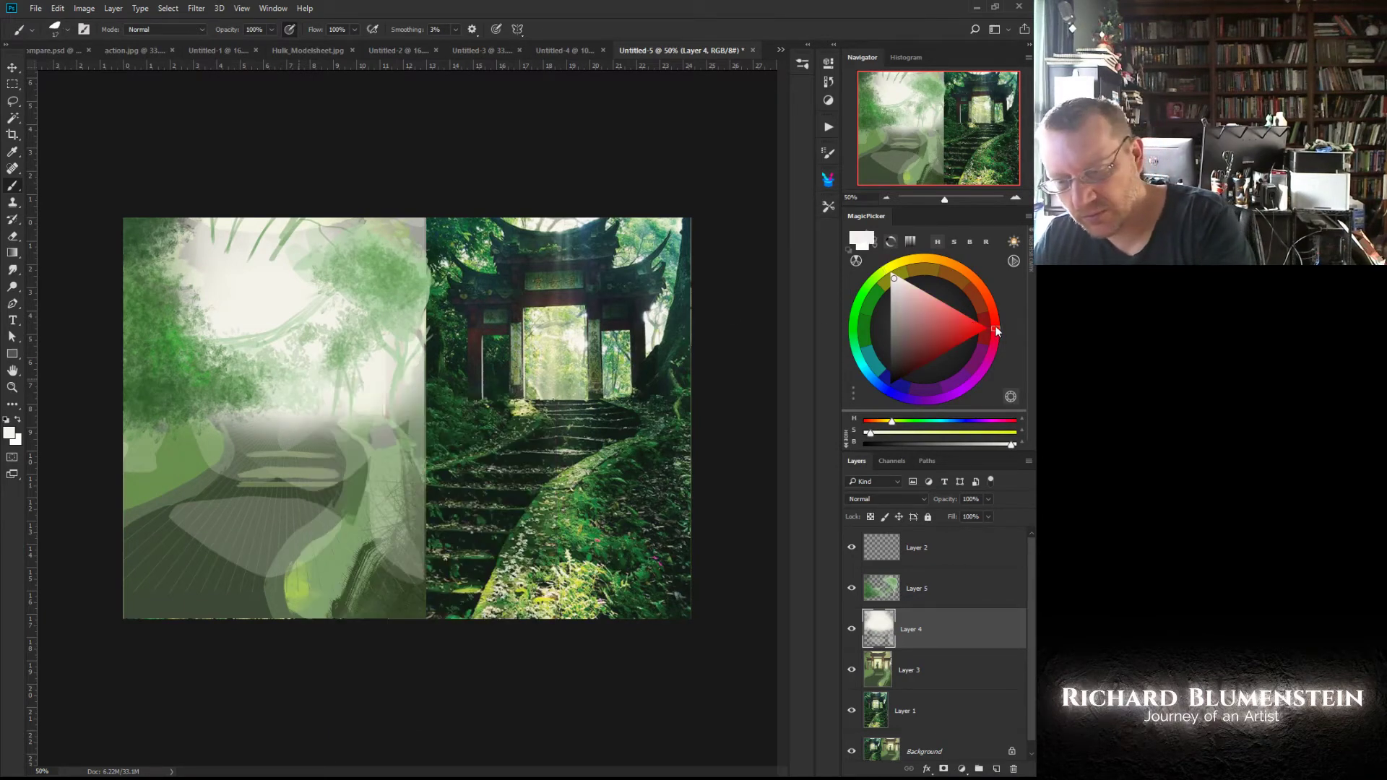
left_click(911, 357)
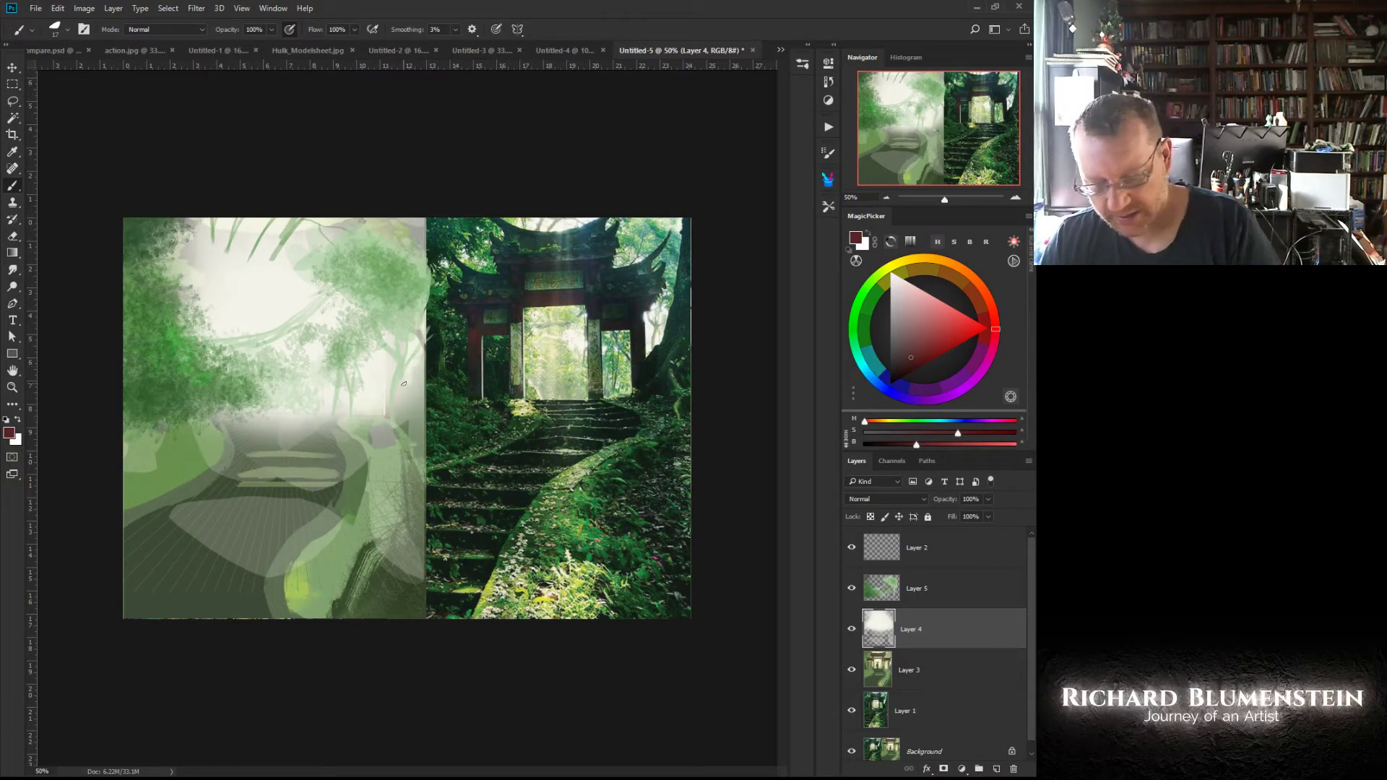
left_click(884, 595)
left_click(996, 769)
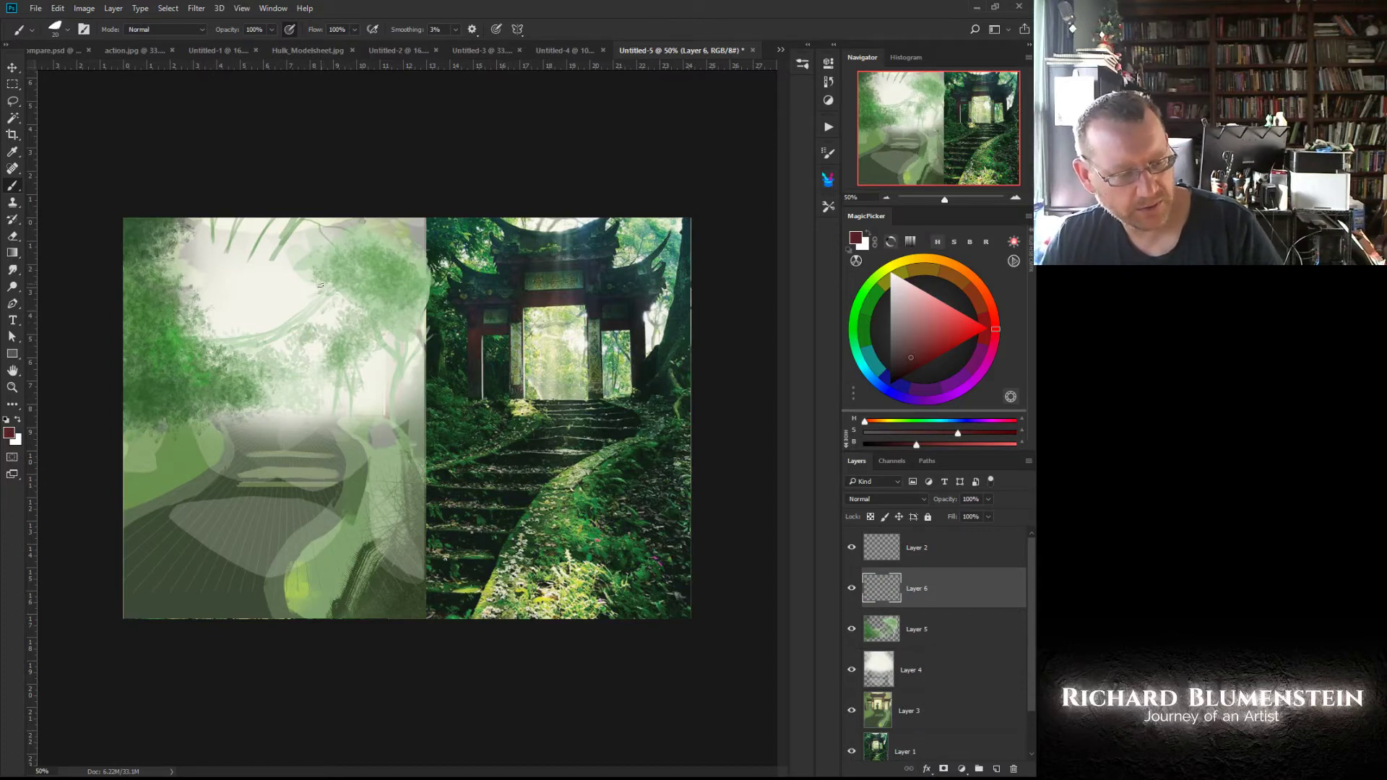
Step: Paint the two solid red gate pillars, repositioning the second closer to the first
left_click_drag(324, 314, 330, 418)
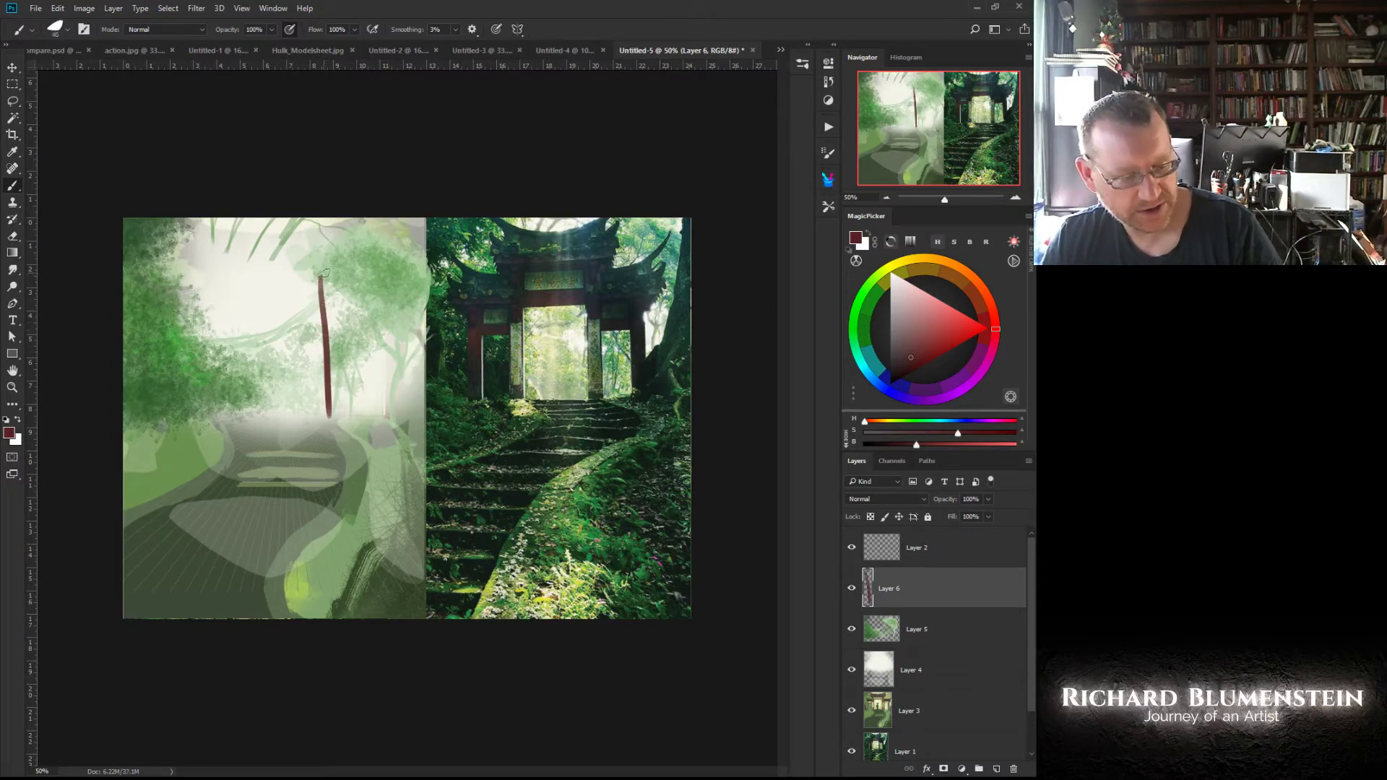
mouse_move(325, 272)
left_mouse_down()
mouse_move(327, 414)
mouse_move(323, 267)
mouse_move(323, 362)
left_mouse_up()
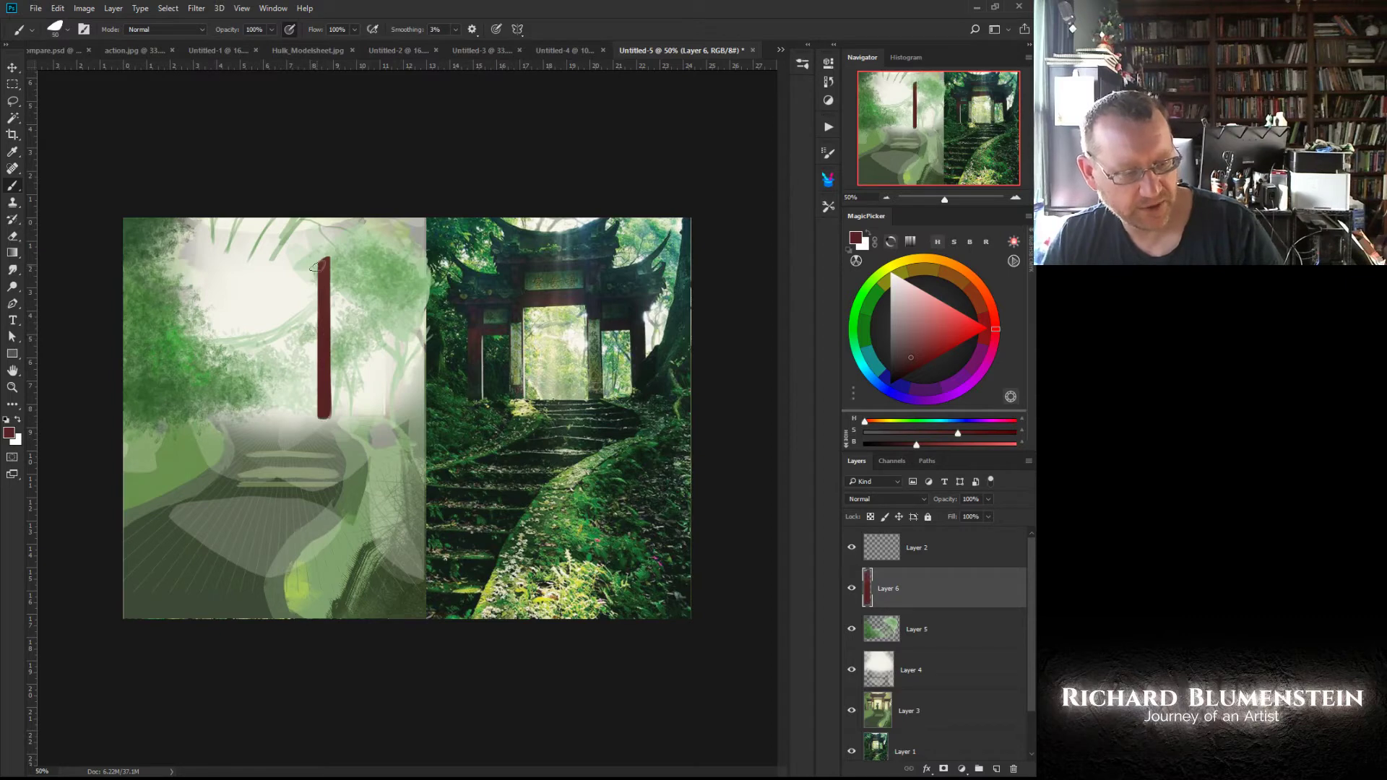
mouse_move(319, 262)
left_mouse_down()
mouse_move(321, 410)
mouse_move(323, 396)
left_mouse_up()
left_click_drag(324, 261, 324, 423)
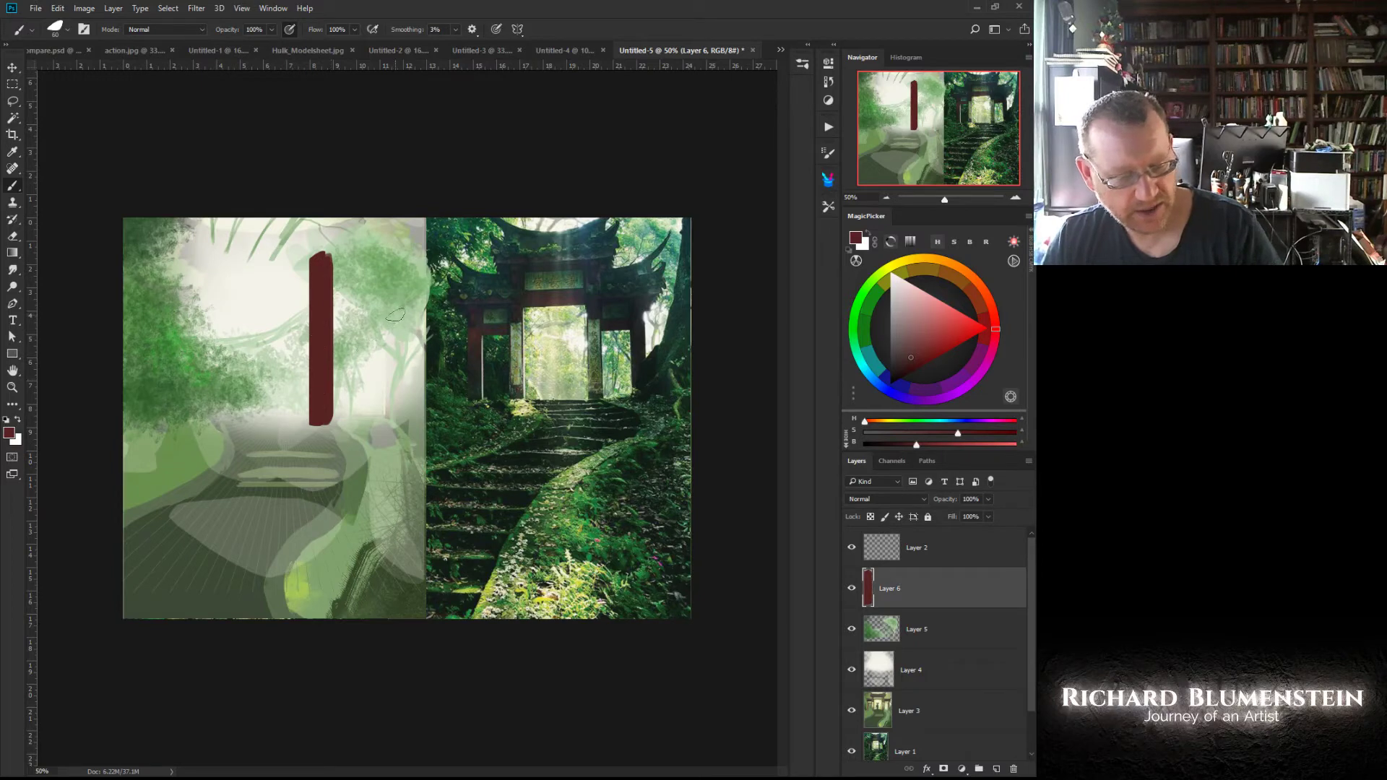
mouse_move(394, 309)
left_mouse_down()
mouse_move(396, 414)
mouse_move(396, 307)
mouse_move(395, 365)
left_mouse_up()
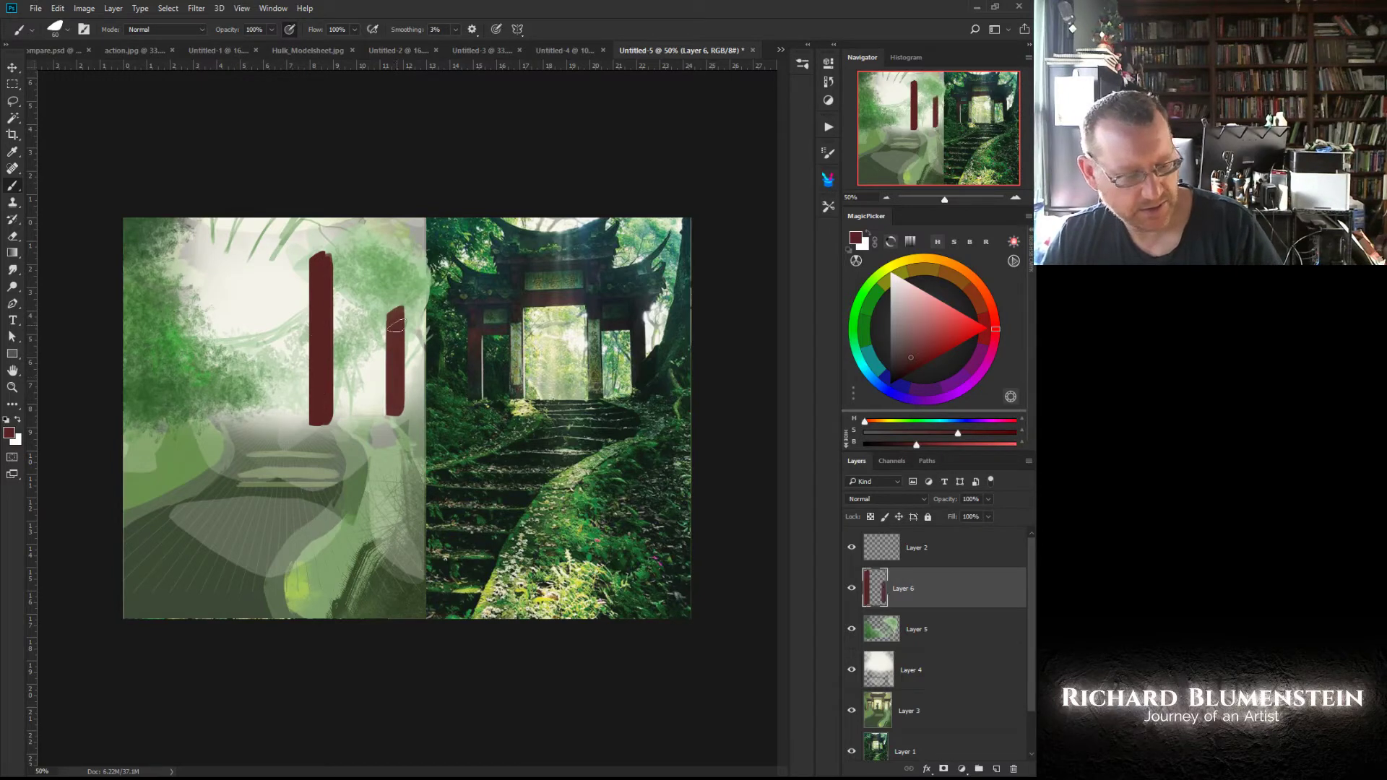
key("ctrl+z")
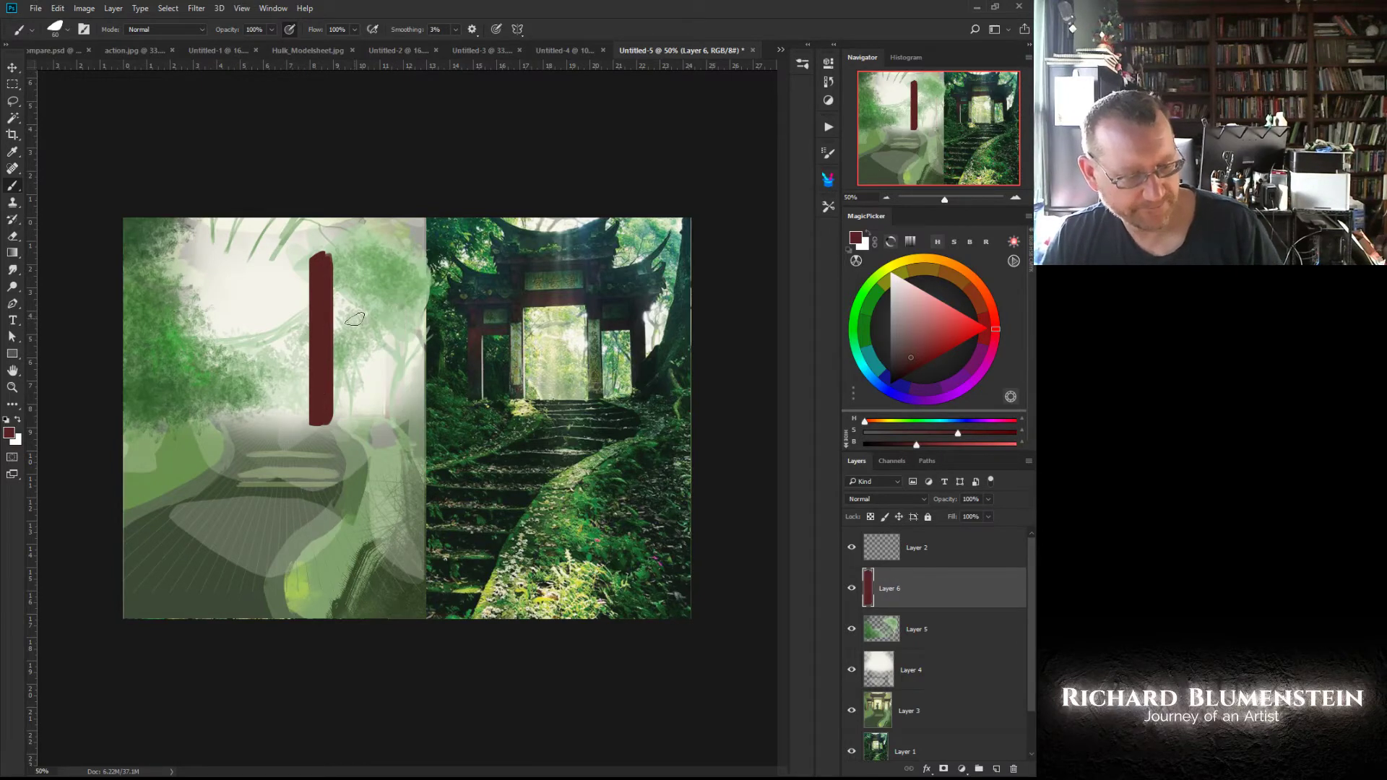
left_click_drag(374, 321, 373, 421)
Step: Join the pillars and block in the crossbar extending left and the roof mass above
mouse_move(370, 321)
left_mouse_down()
mouse_move(333, 322)
mouse_move(372, 316)
mouse_move(377, 290)
mouse_move(318, 294)
mouse_move(349, 316)
left_mouse_up()
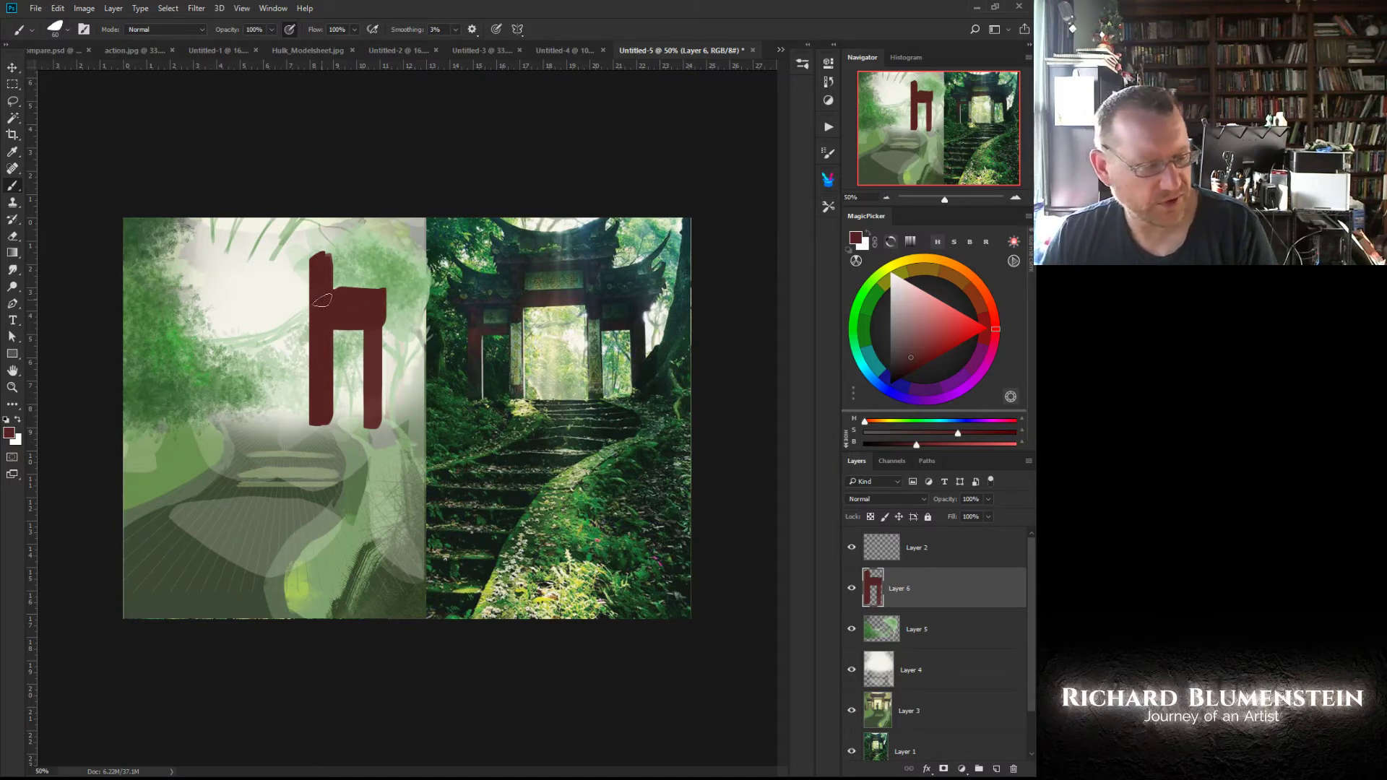
left_click_drag(311, 298, 201, 300)
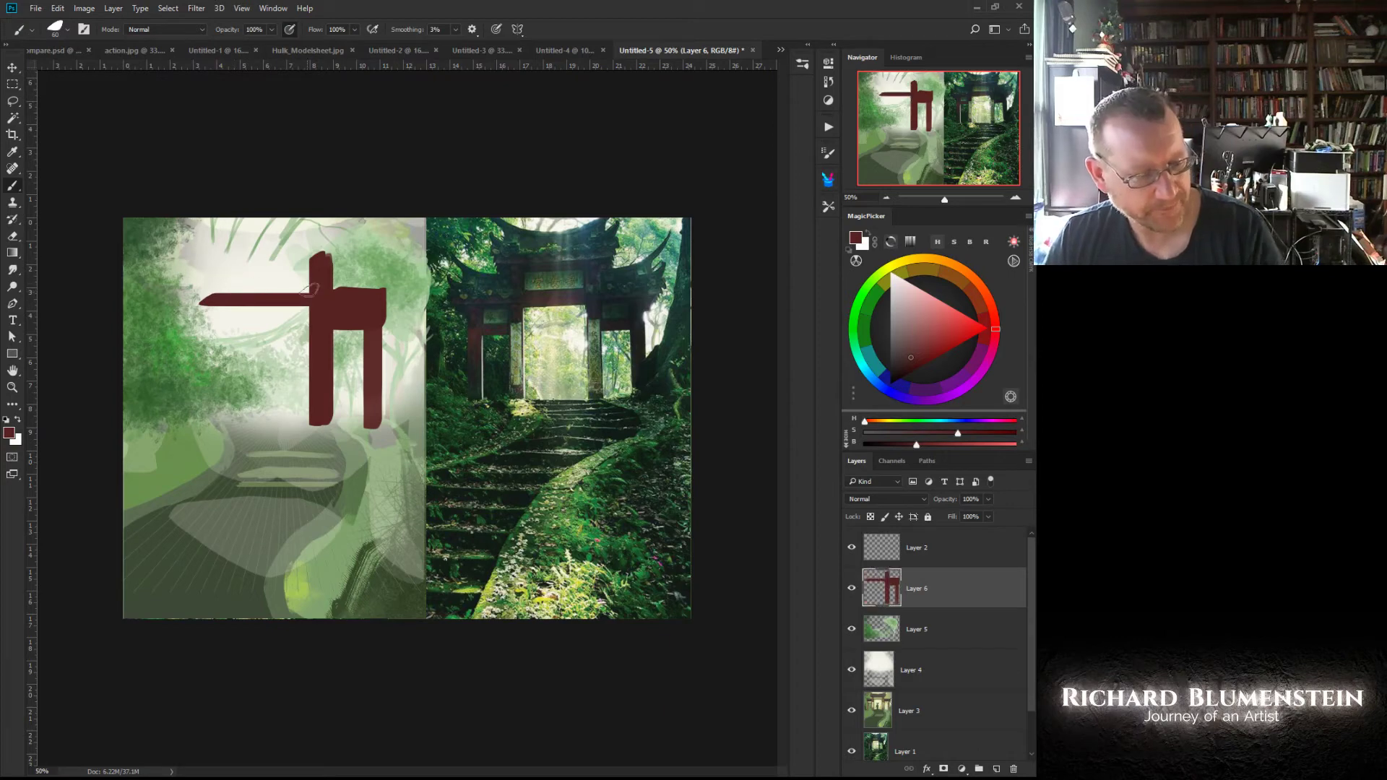
mouse_move(311, 293)
left_mouse_down()
mouse_move(276, 271)
mouse_move(243, 283)
mouse_move(298, 285)
mouse_move(278, 258)
mouse_move(304, 260)
mouse_move(286, 239)
left_mouse_up()
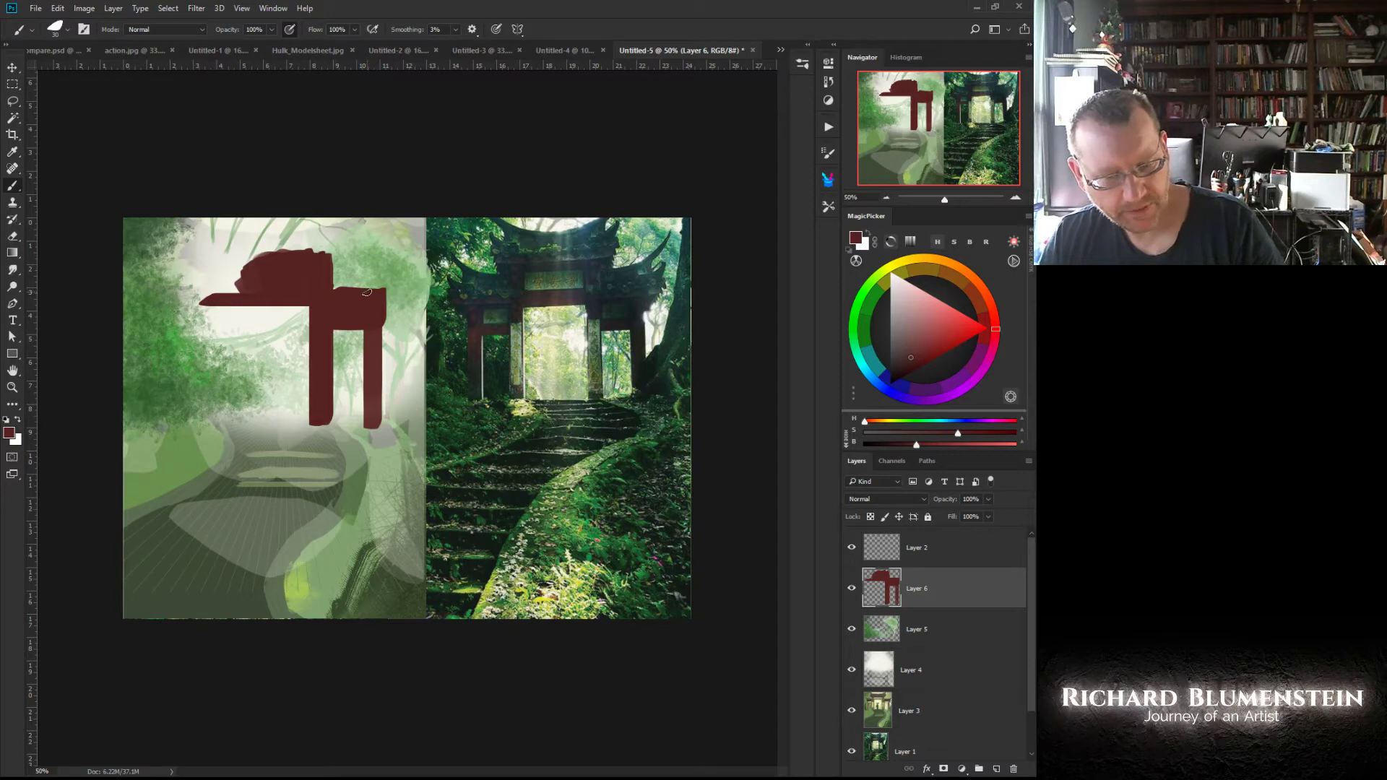
left_click(854, 332)
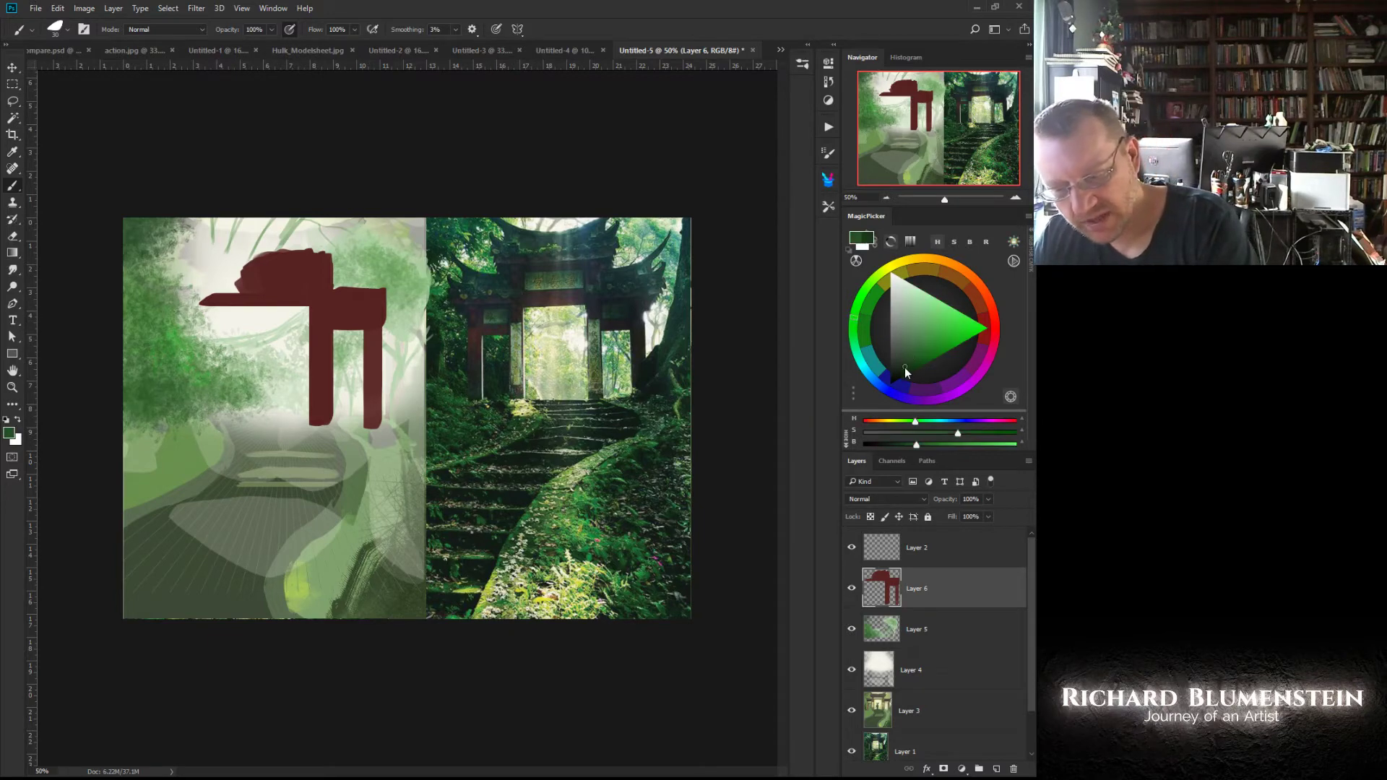
Step: Paint dark green upswept roof tips and shade the right pillar and beam underside
left_click(904, 370)
key("bracketright")
key("bracketright")
key("bracketright")
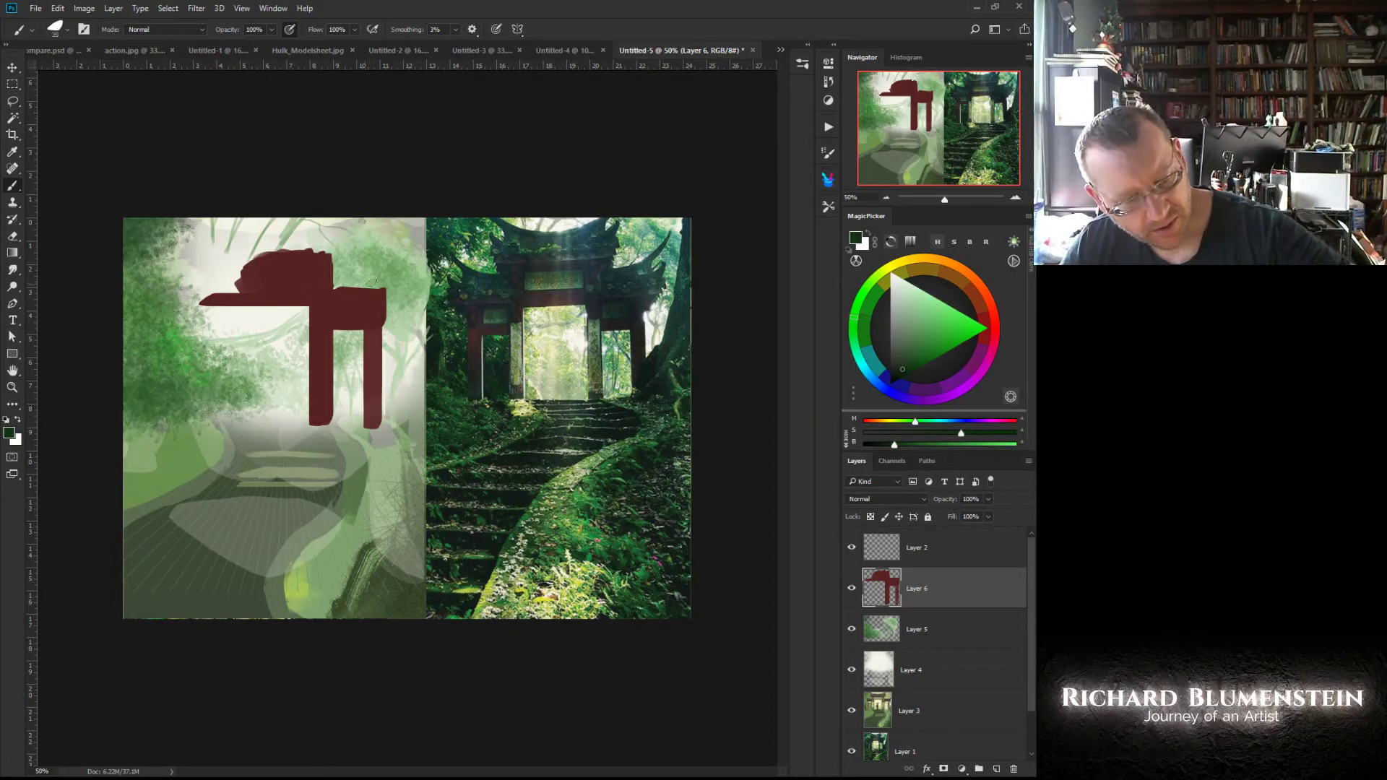
mouse_move(331, 291)
left_mouse_down()
mouse_move(405, 273)
mouse_move(421, 250)
mouse_move(385, 296)
left_mouse_up()
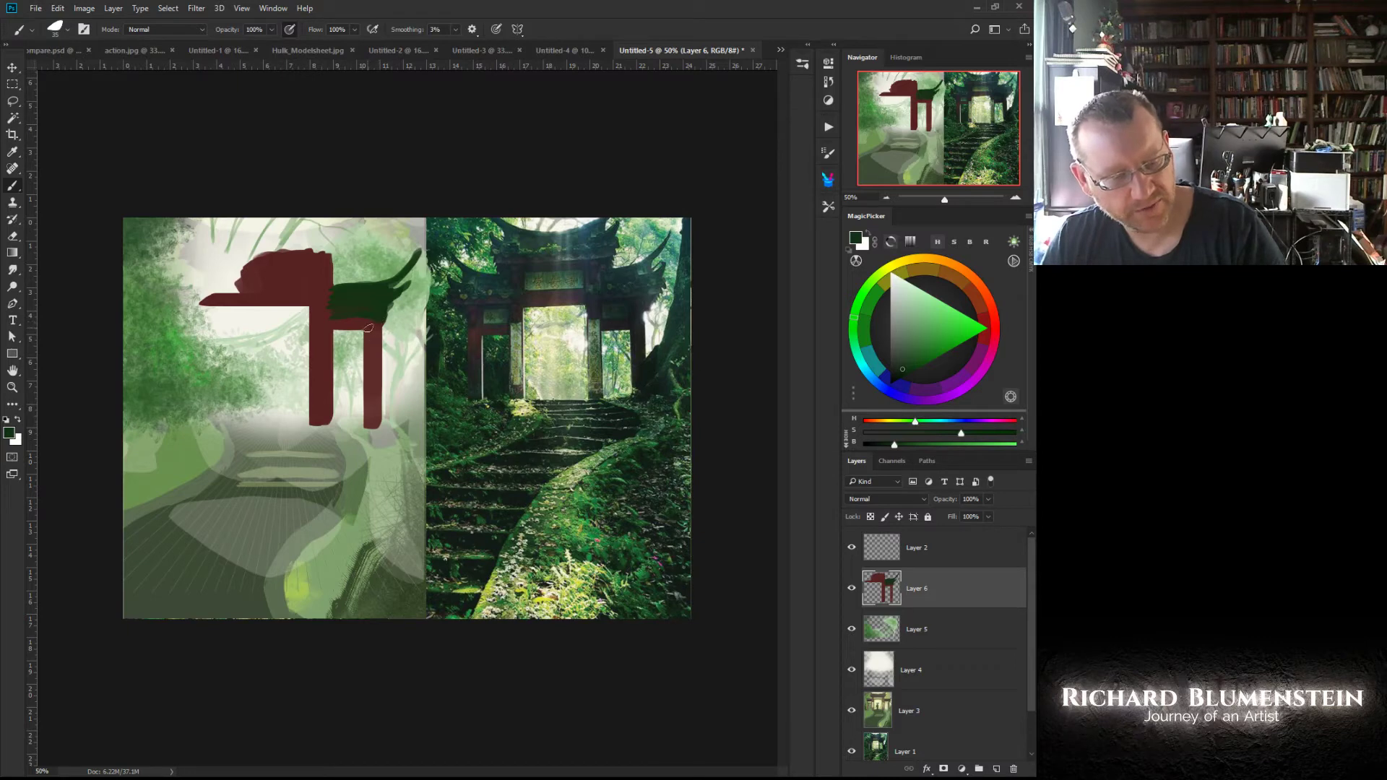
key("bracketright")
key("bracketright")
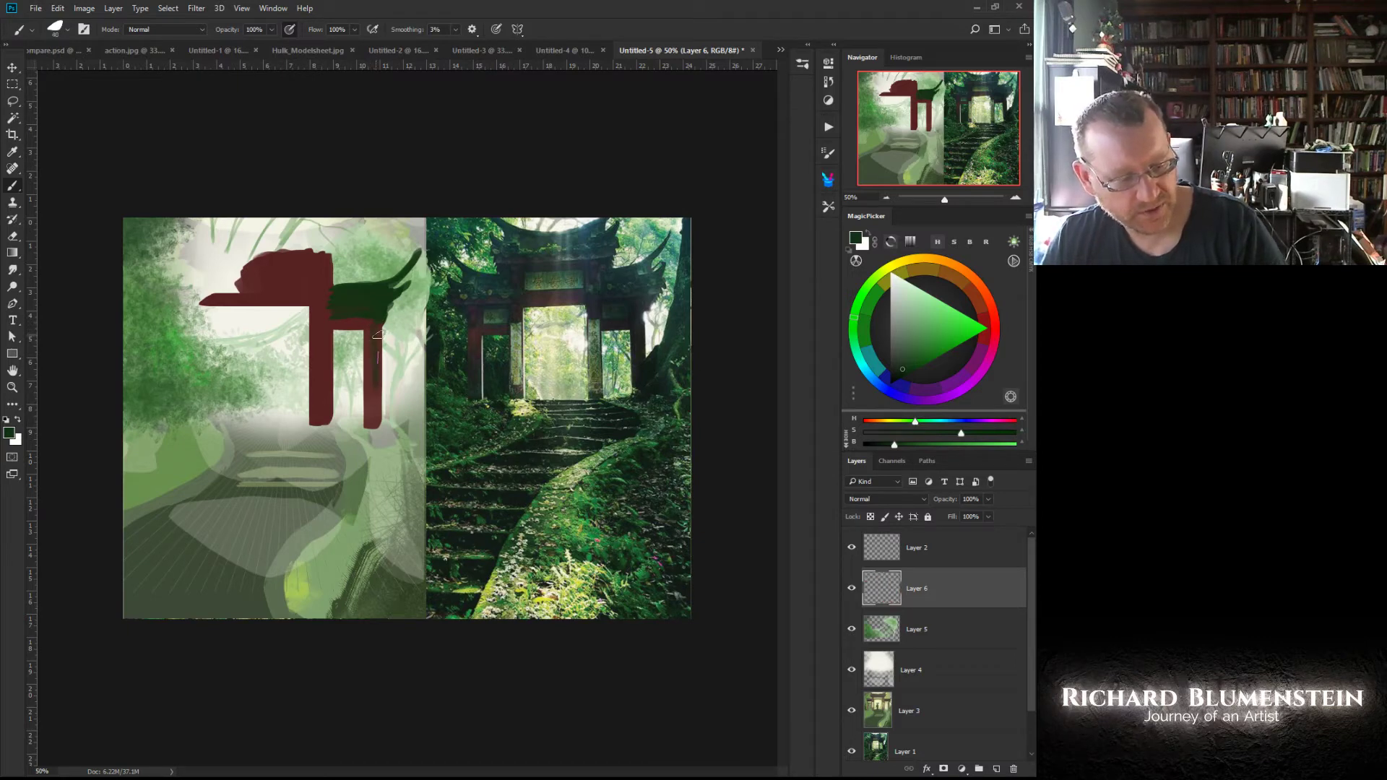
left_click_drag(367, 389, 373, 404)
mouse_move(371, 338)
left_mouse_down()
mouse_move(375, 423)
mouse_move(370, 328)
mouse_move(312, 307)
left_mouse_up()
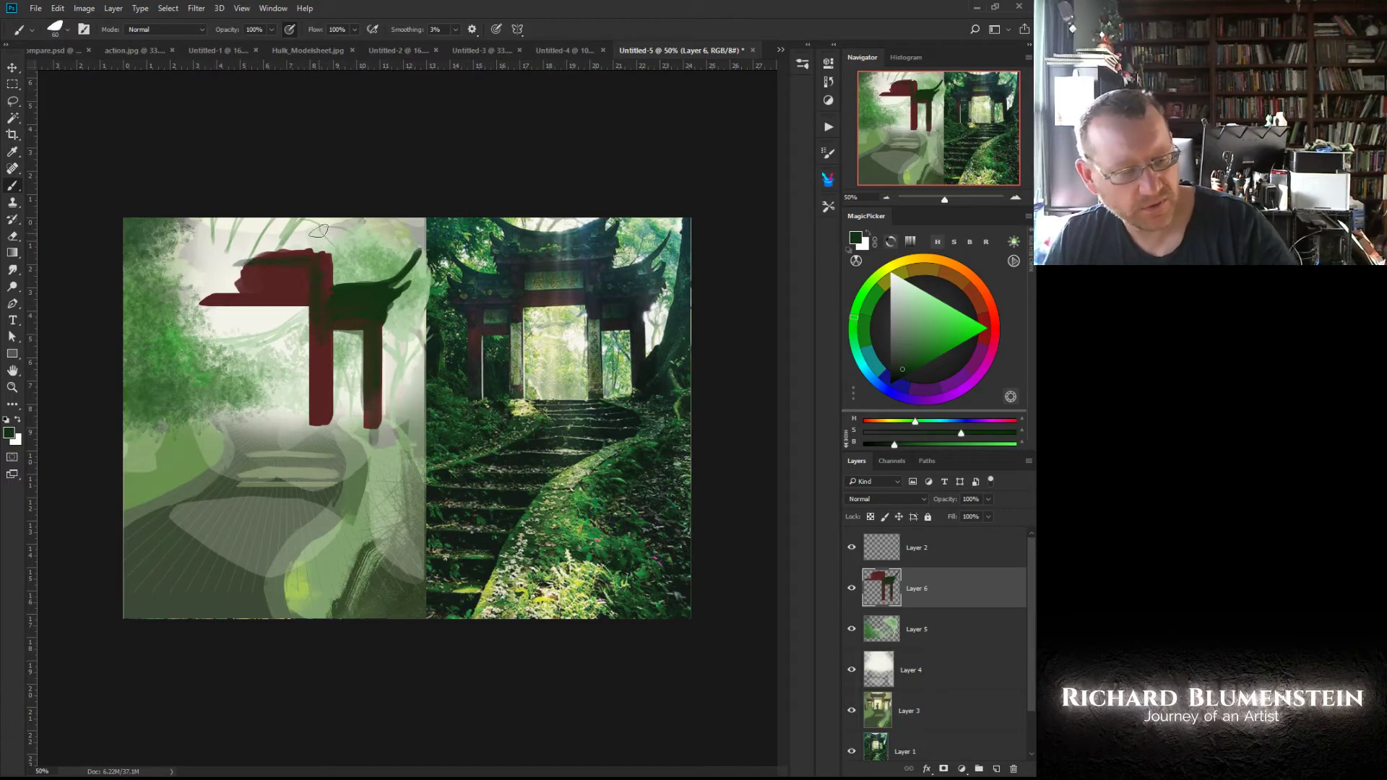
mouse_move(337, 294)
left_mouse_down()
mouse_move(351, 227)
mouse_move(328, 255)
mouse_move(339, 220)
mouse_move(324, 257)
mouse_move(346, 233)
mouse_move(322, 248)
mouse_move(321, 220)
mouse_move(298, 250)
mouse_move(267, 256)
mouse_move(302, 241)
mouse_move(311, 256)
mouse_move(330, 218)
mouse_move(282, 252)
mouse_move(333, 219)
mouse_move(316, 257)
mouse_move(343, 242)
mouse_move(322, 294)
mouse_move(253, 270)
left_mouse_up()
Step: Sample a grey-green from the gate photo and paint it over the red lintel
key("bracketleft")
key("bracketleft")
key("bracketleft")
key("bracketright")
key("bracketright")
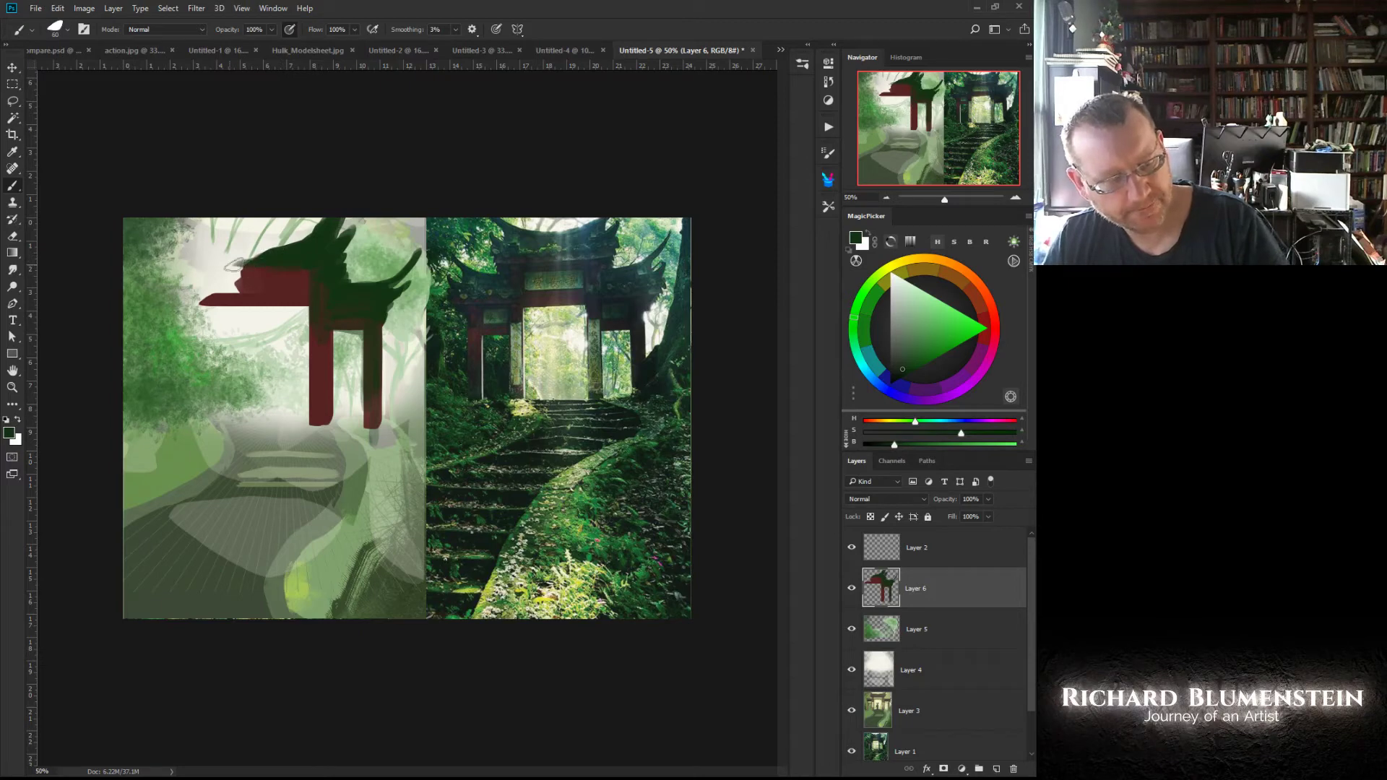
left_click(567, 269, "alt")
key("[")
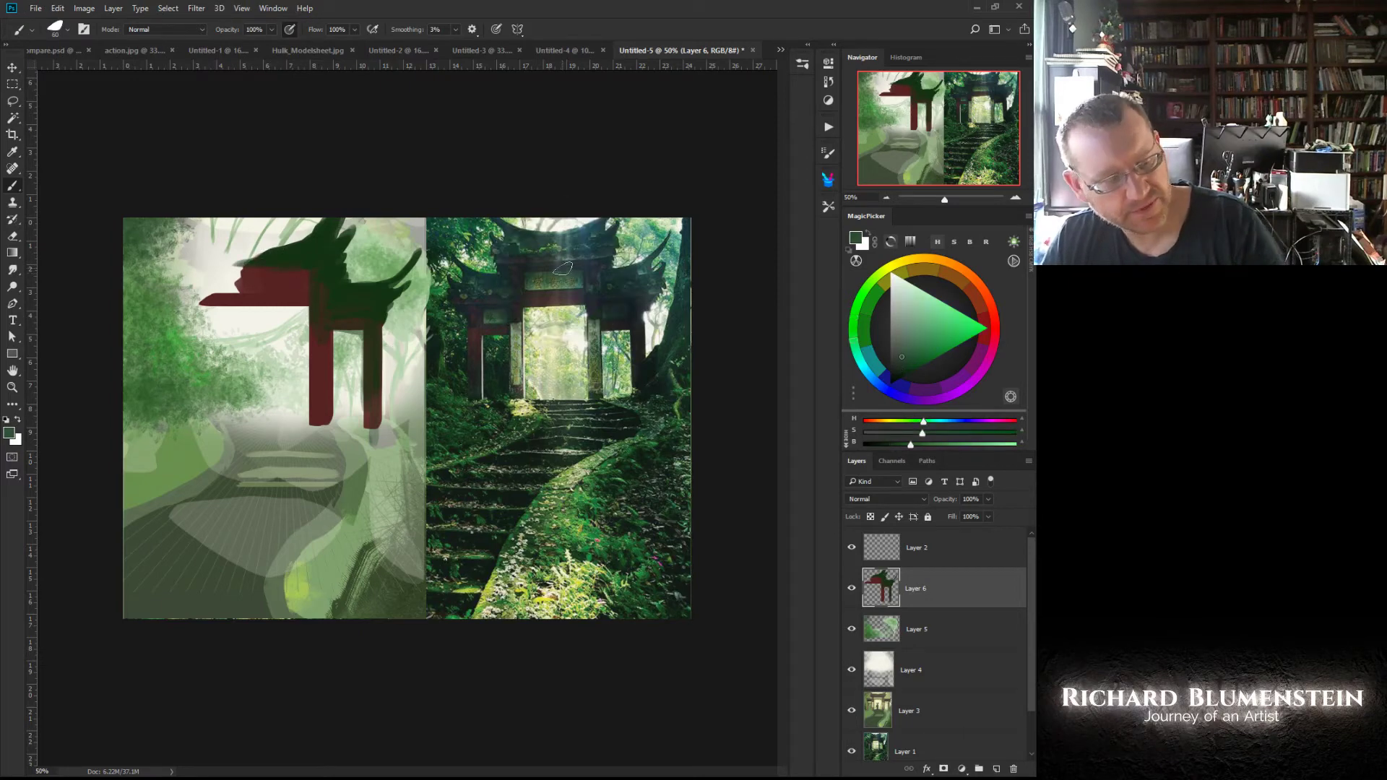
mouse_move(292, 281)
left_mouse_down()
mouse_move(248, 292)
mouse_move(292, 288)
mouse_move(281, 274)
mouse_move(252, 260)
mouse_move(323, 404)
mouse_move(319, 322)
mouse_move(323, 379)
left_mouse_up()
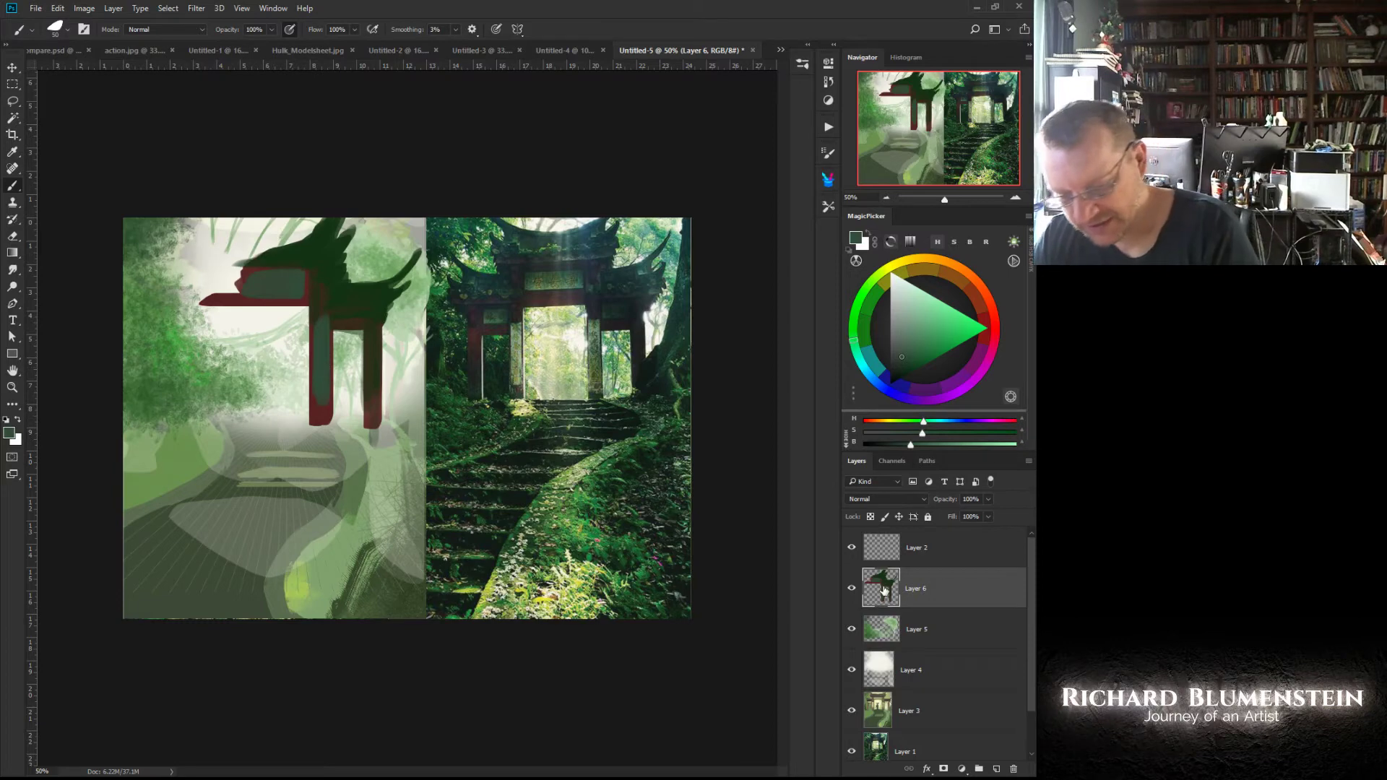
Step: Duplicate the gate layer as Layer 6 copy
left_click_drag(883, 590, 996, 769)
right_click(425, 425)
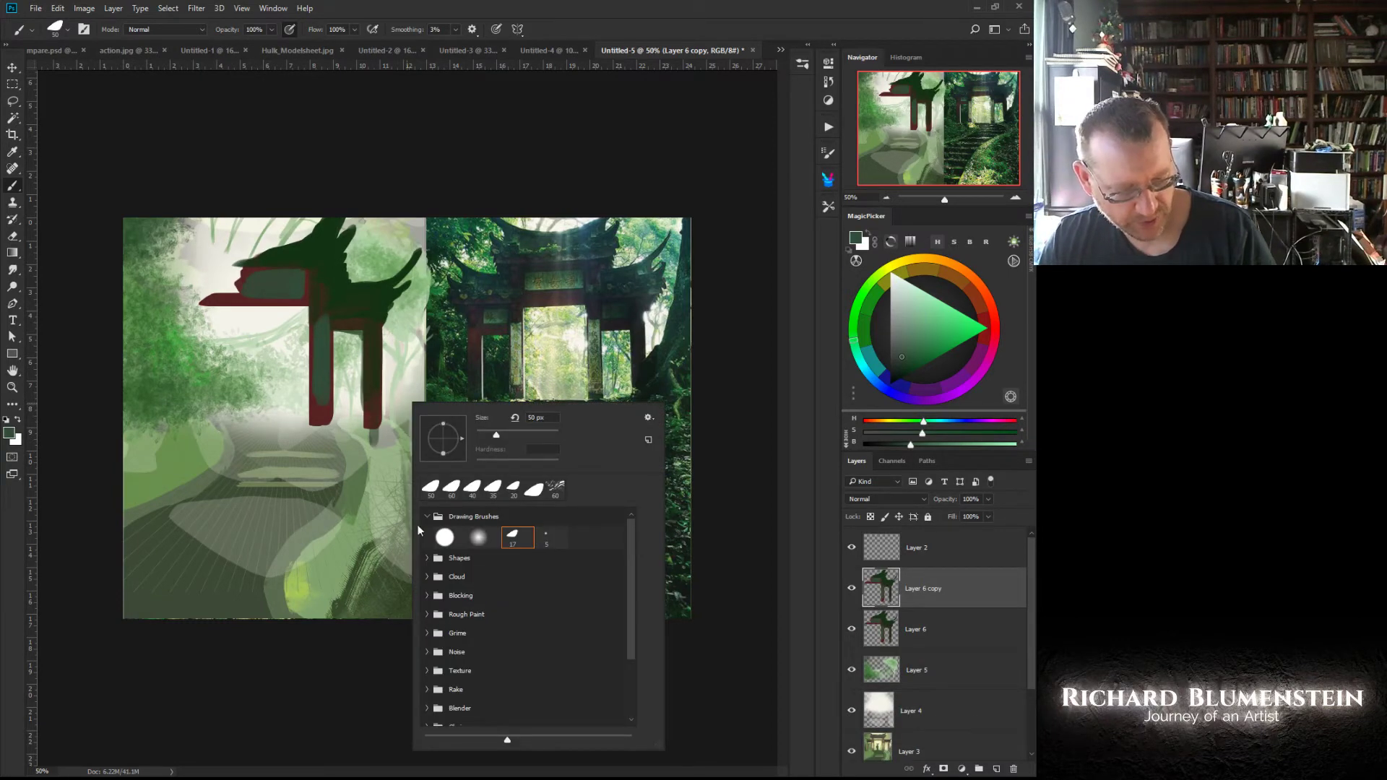
left_click(323, 315)
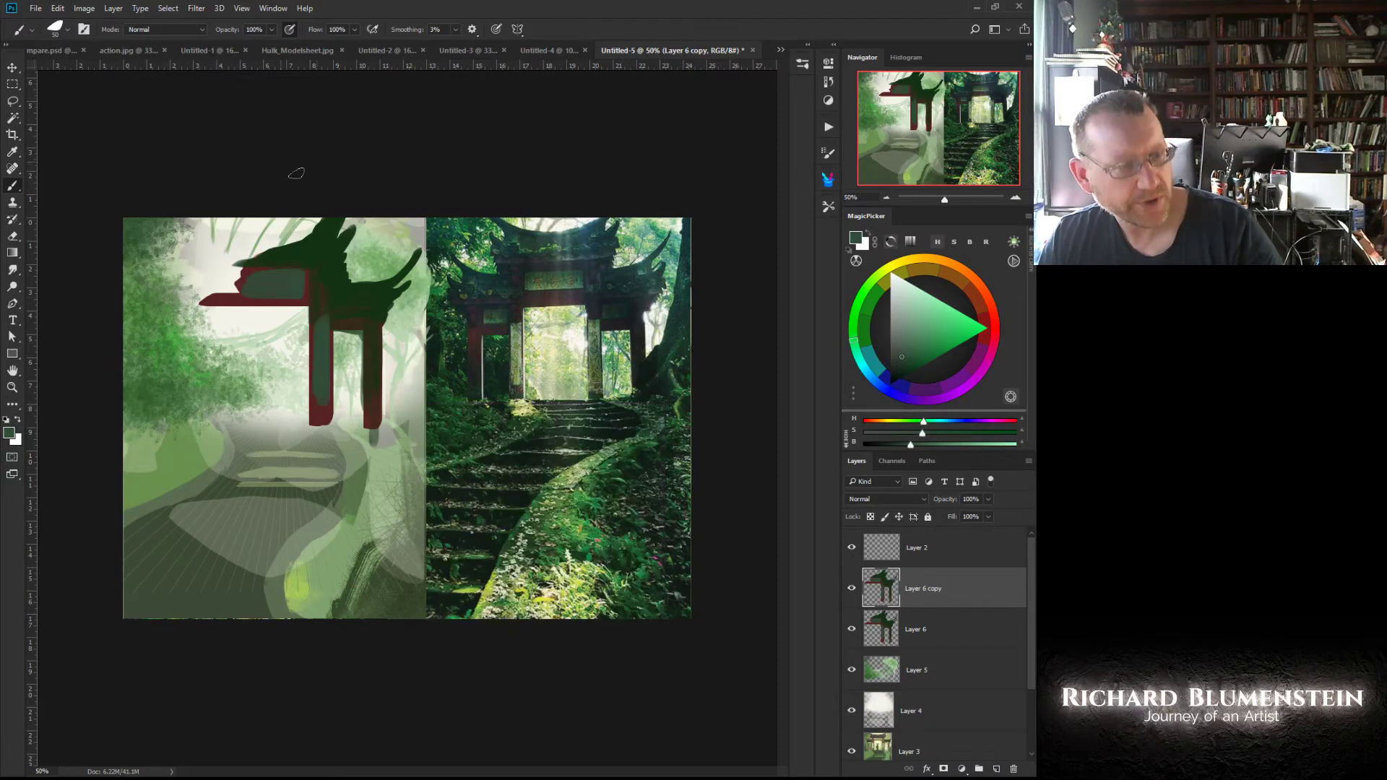
Step: Flip the copied gate half horizontally around a pivot at the gate's edge
right_click(302, 303)
left_click(246, 243)
left_click(251, 183)
right_click(282, 247)
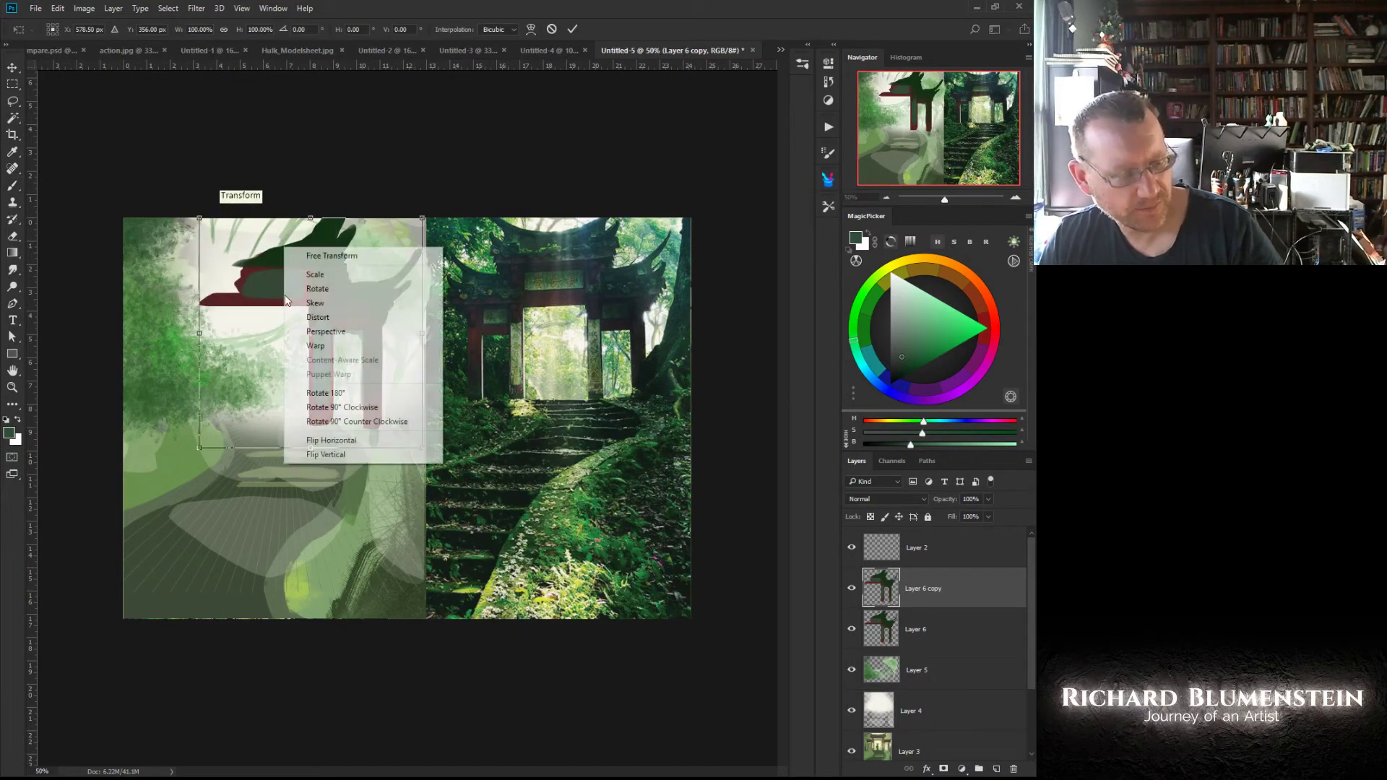
left_click(305, 329)
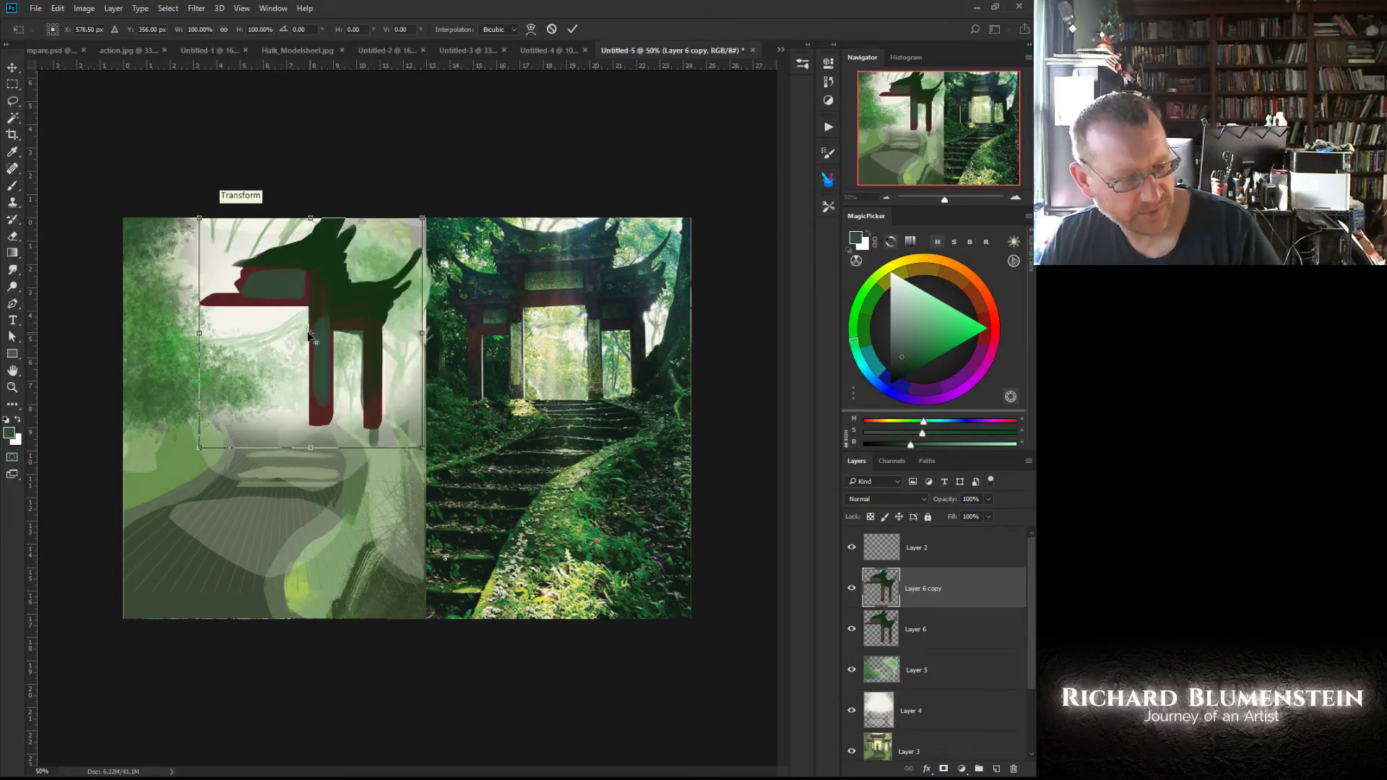
left_click_drag(309, 336, 263, 306)
right_click(263, 306)
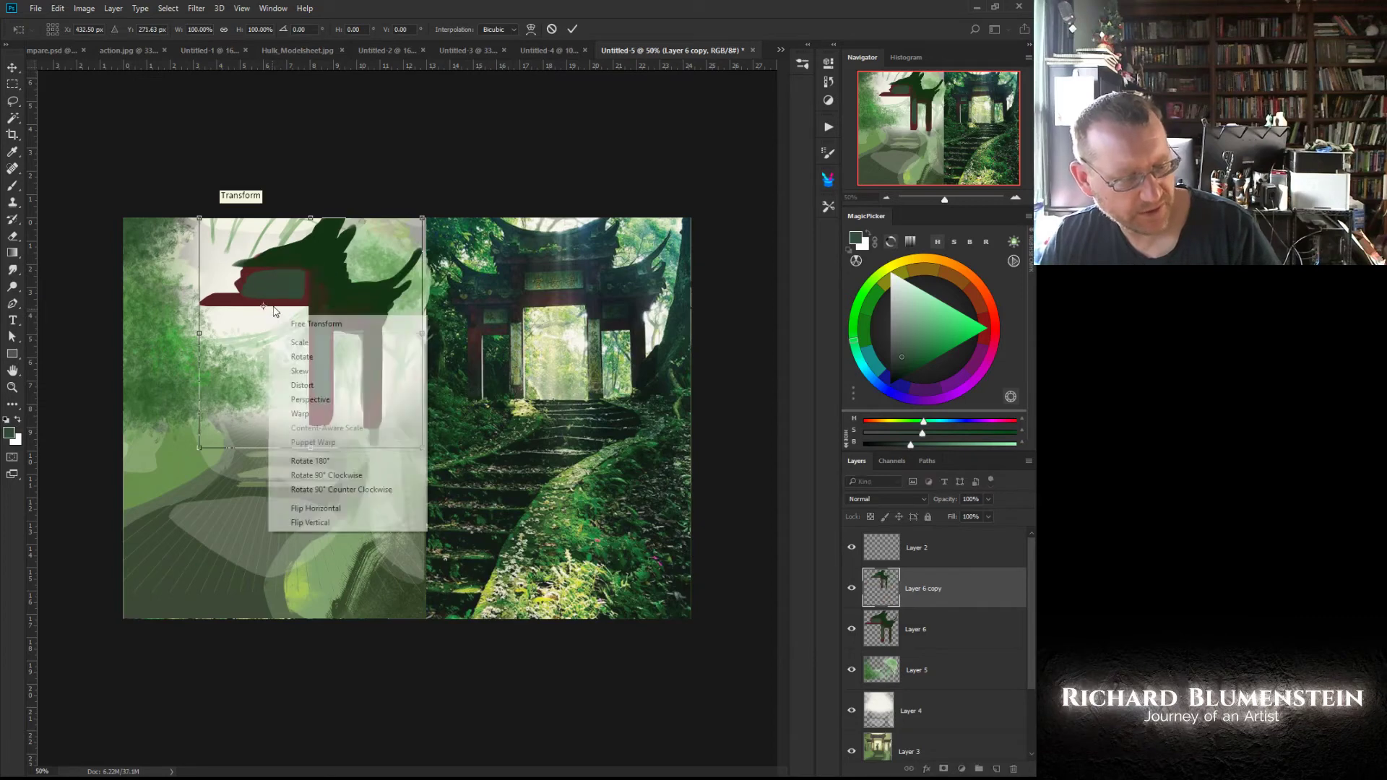
left_click(306, 510)
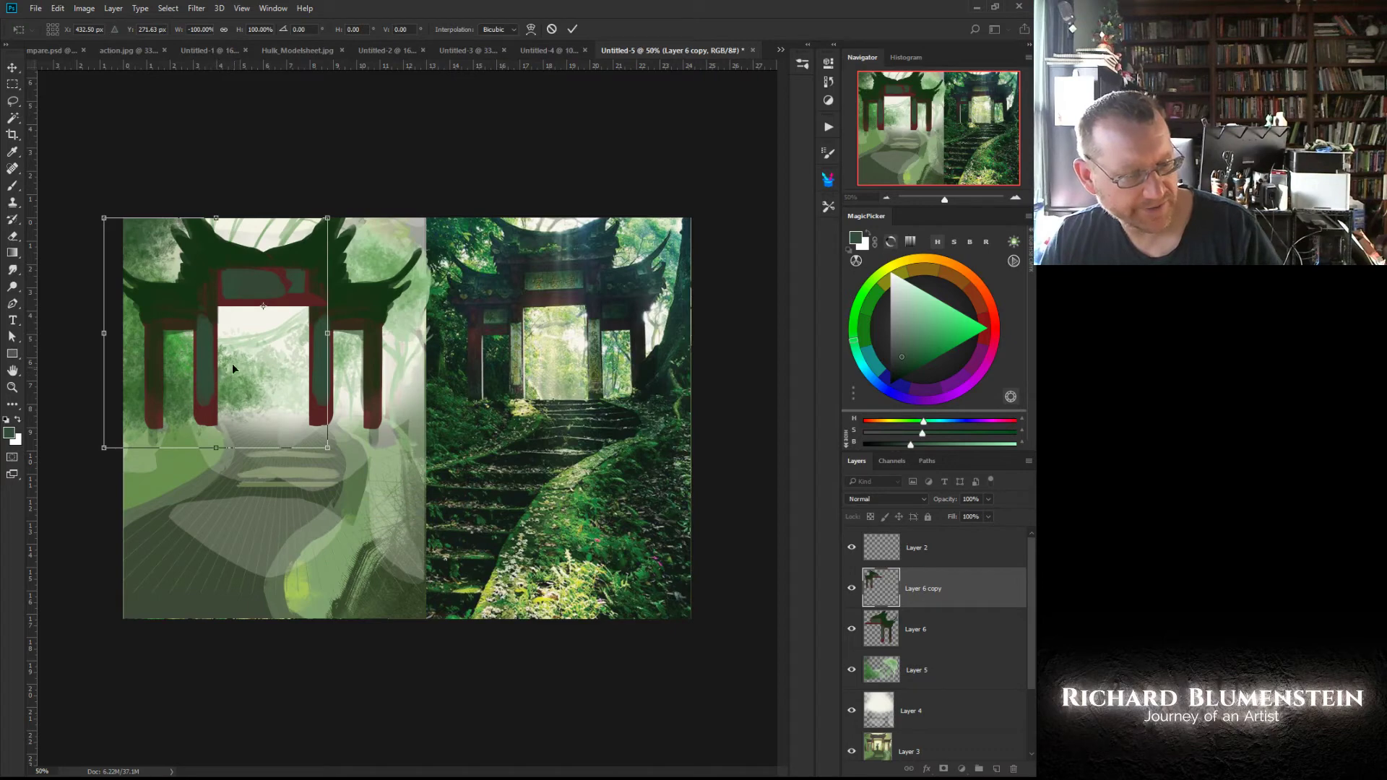
key("Return")
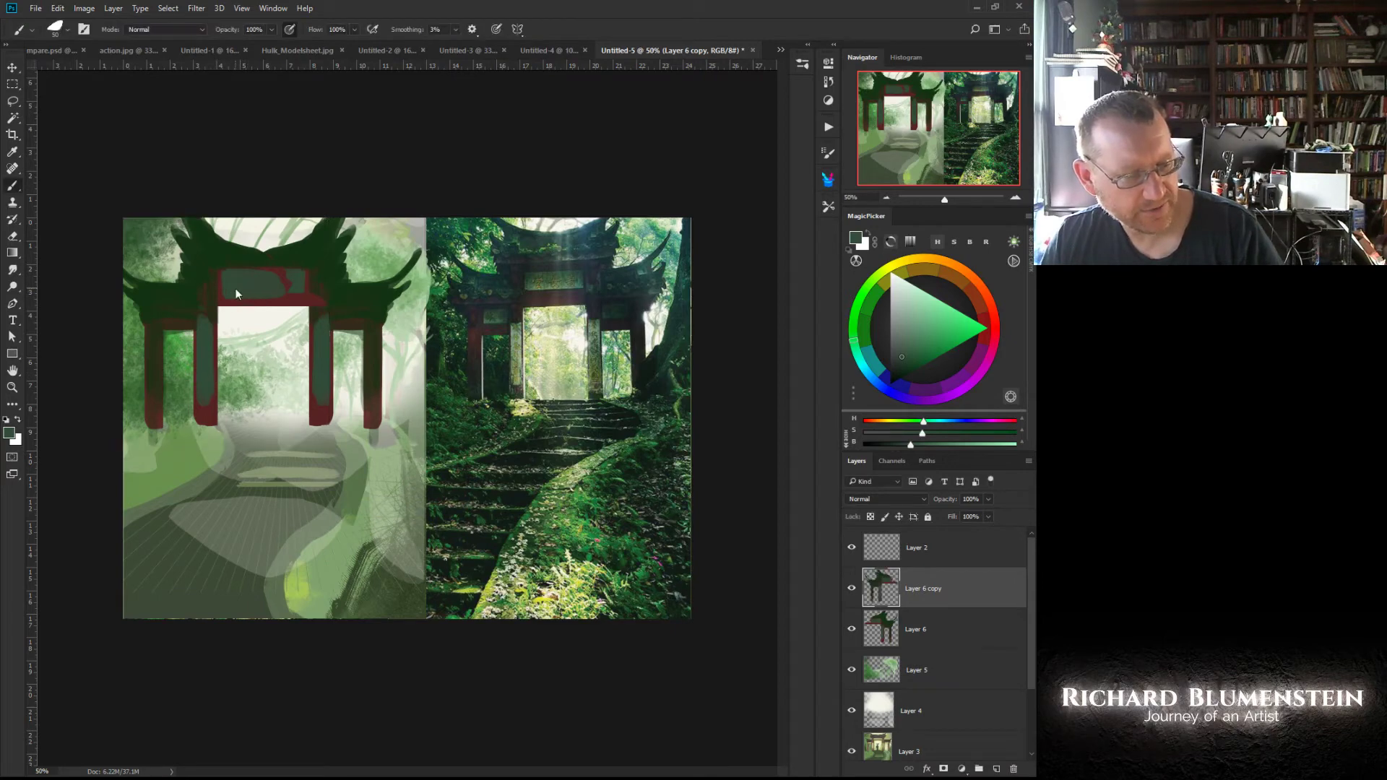
Step: Merge the mirrored copy down into Layer 6
right_click(254, 397)
left_click(287, 400)
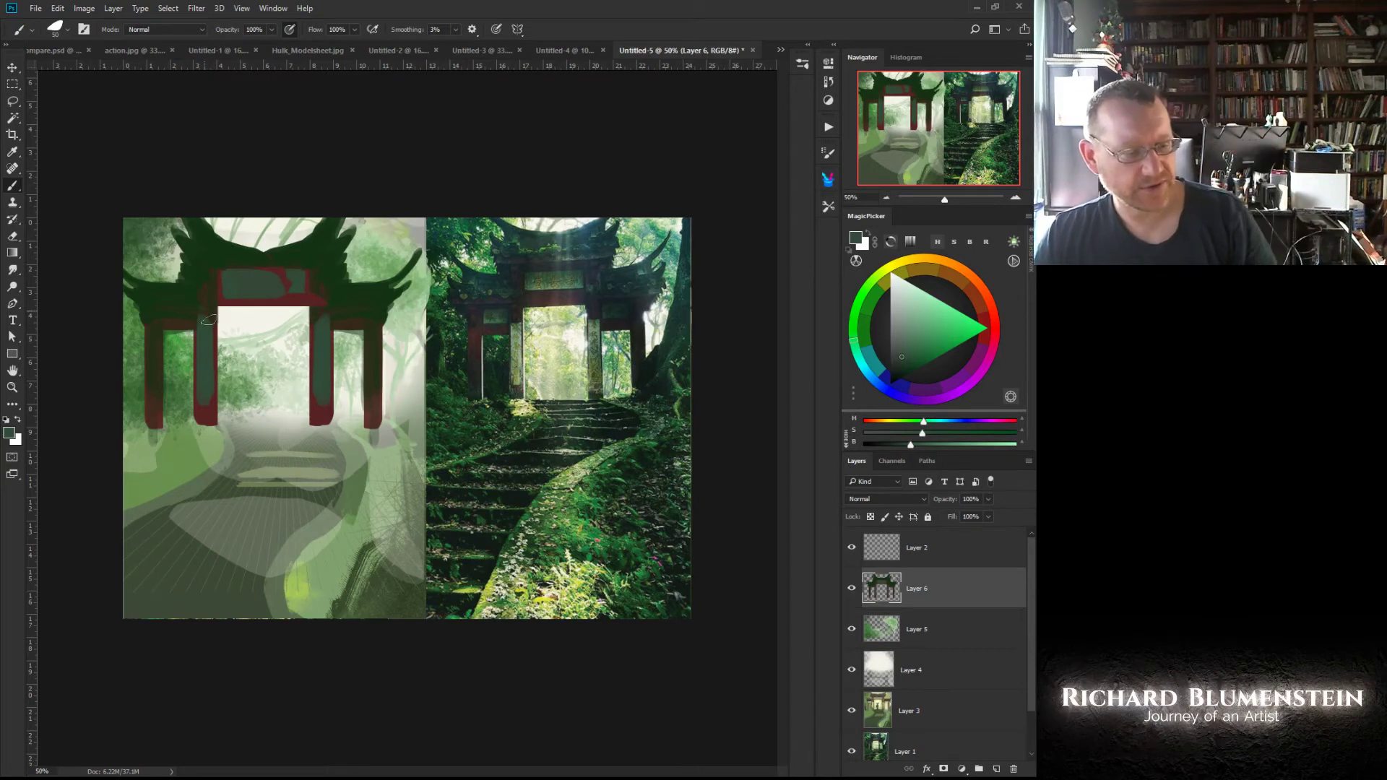
right_click(202, 378)
Step: Narrow the gate to about 91% width, slant both sides inward, stretch it slightly taller
left_click(154, 331)
left_click(146, 248)
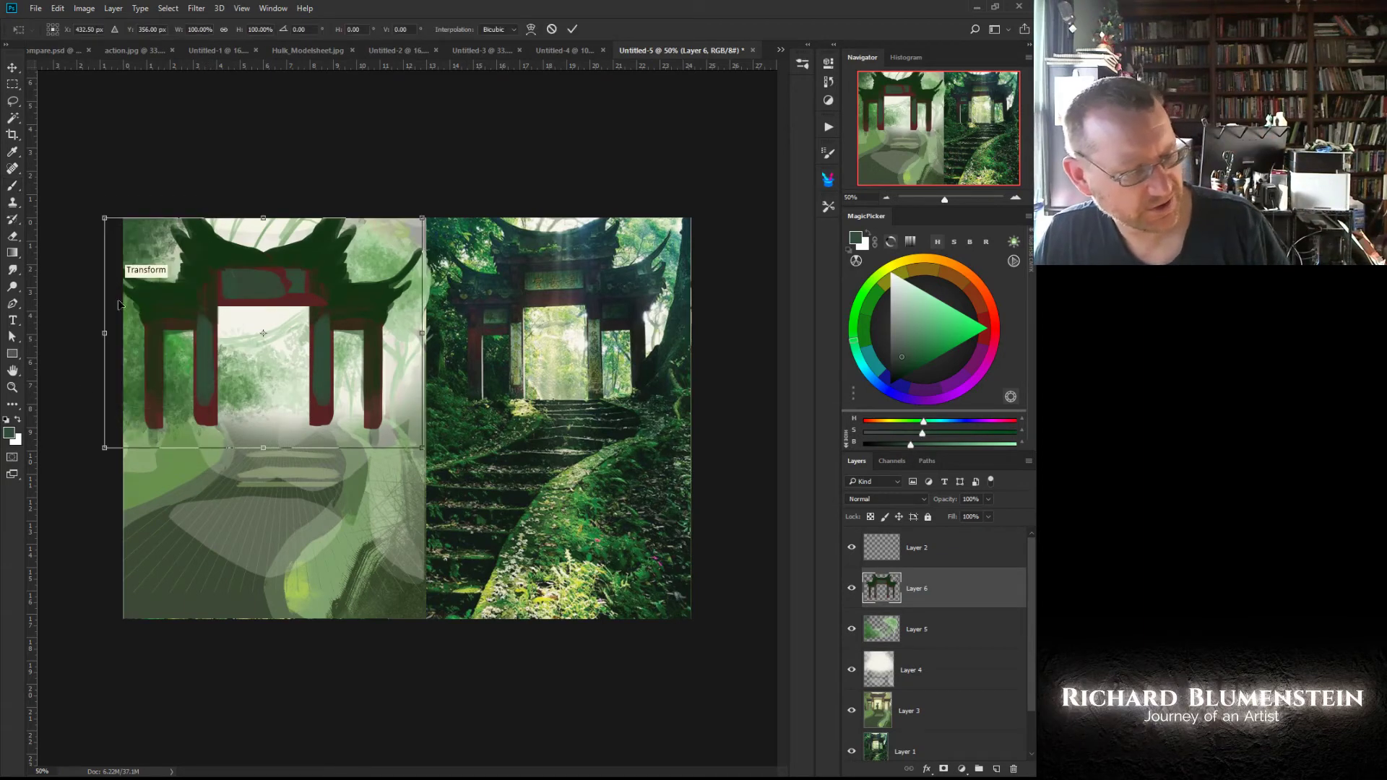
left_click_drag(101, 328, 133, 330)
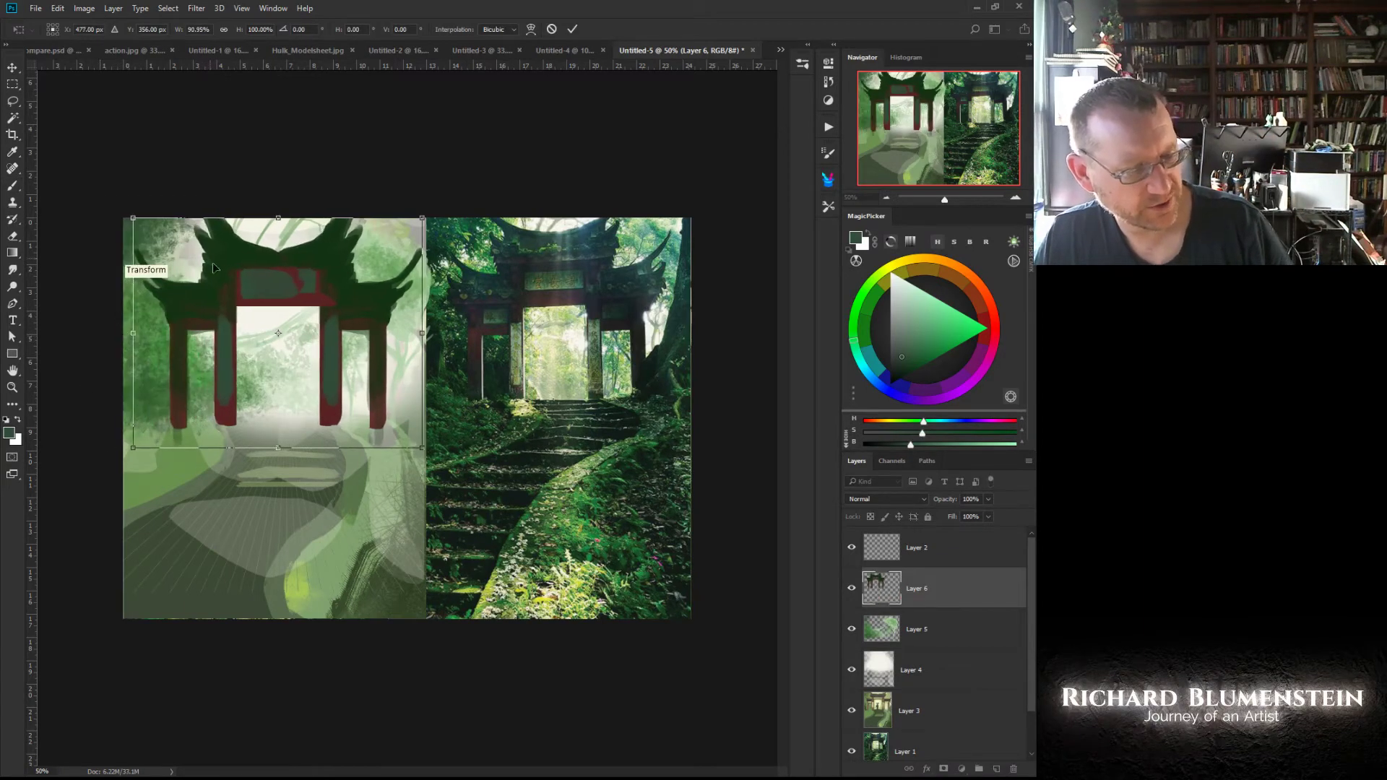
left_click_drag(269, 310, 270, 318)
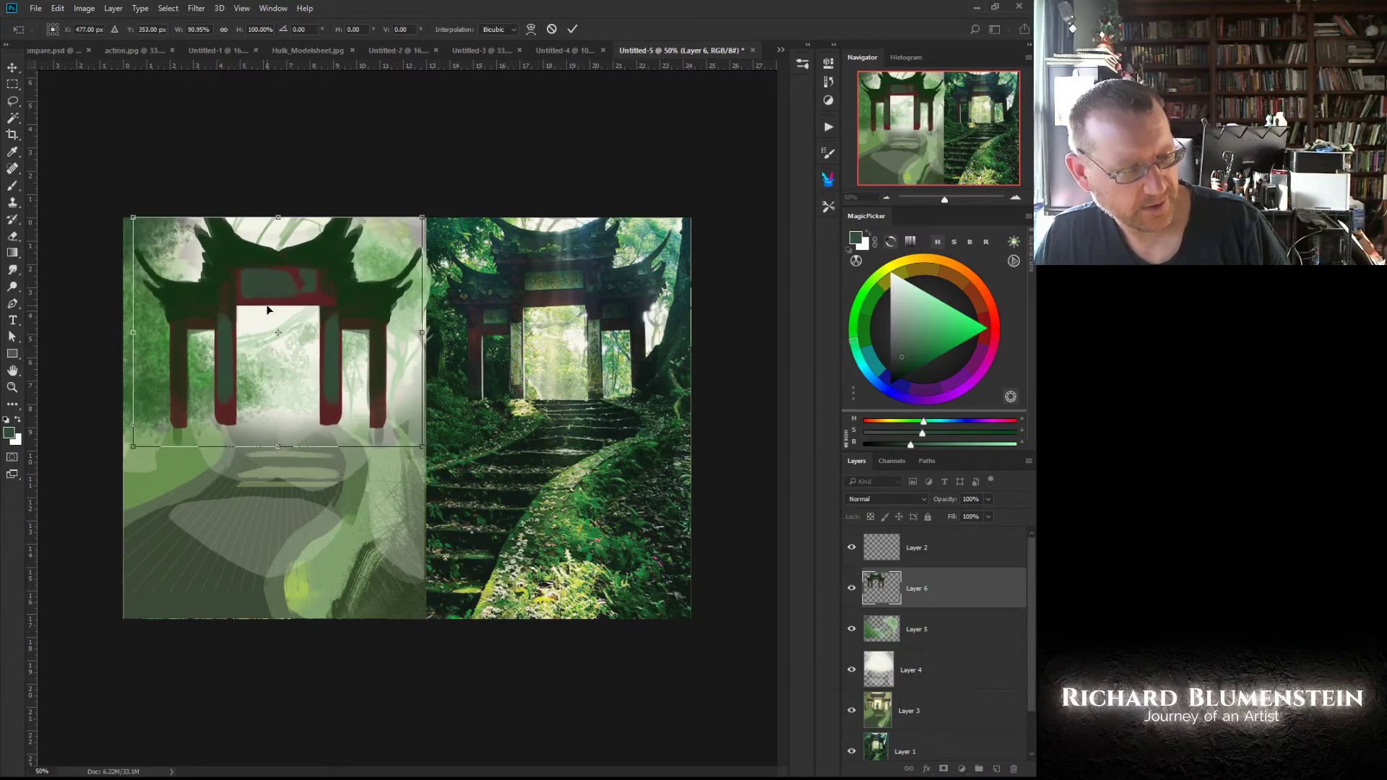
mouse_move(133, 221)
left_mouse_down()
mouse_move(148, 221)
mouse_move(135, 215)
left_mouse_up()
left_click_drag(422, 217, 406, 216)
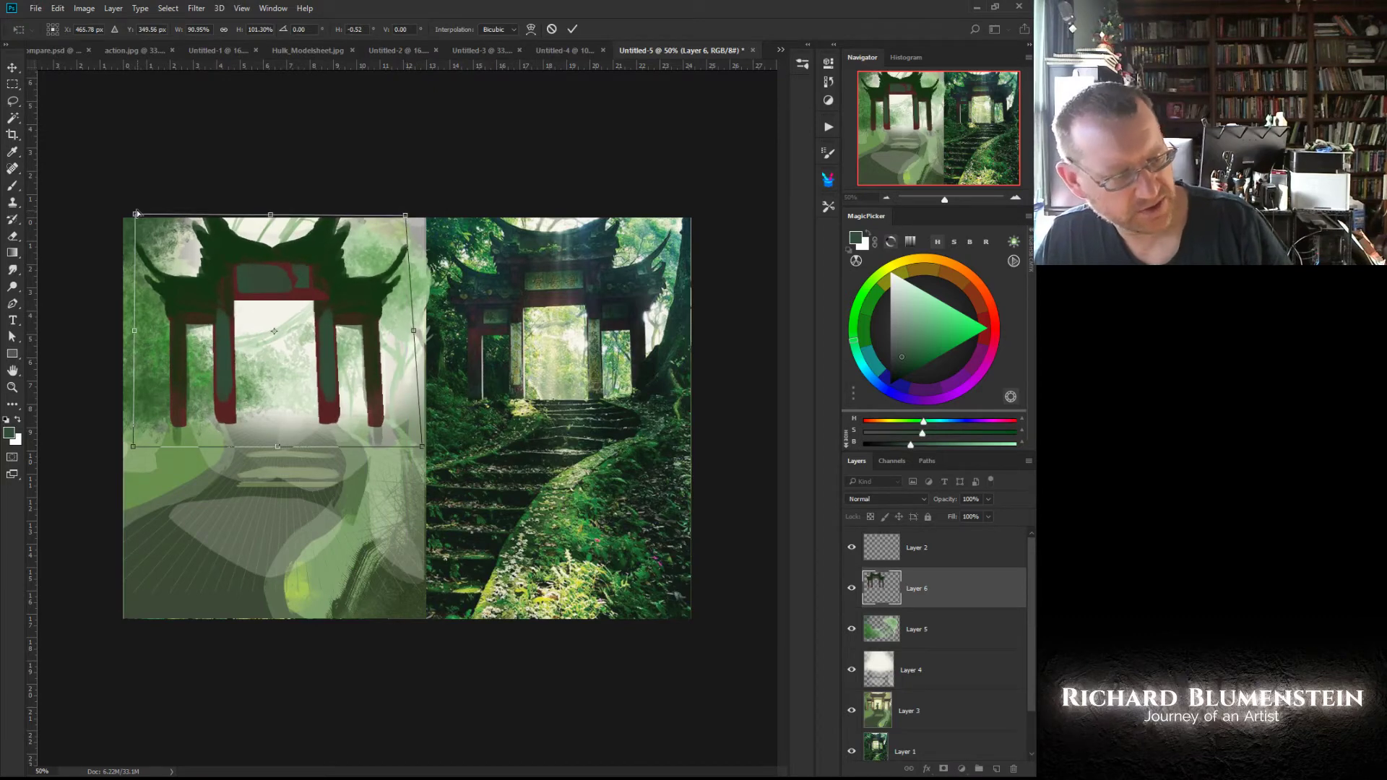
left_click_drag(135, 214, 145, 215)
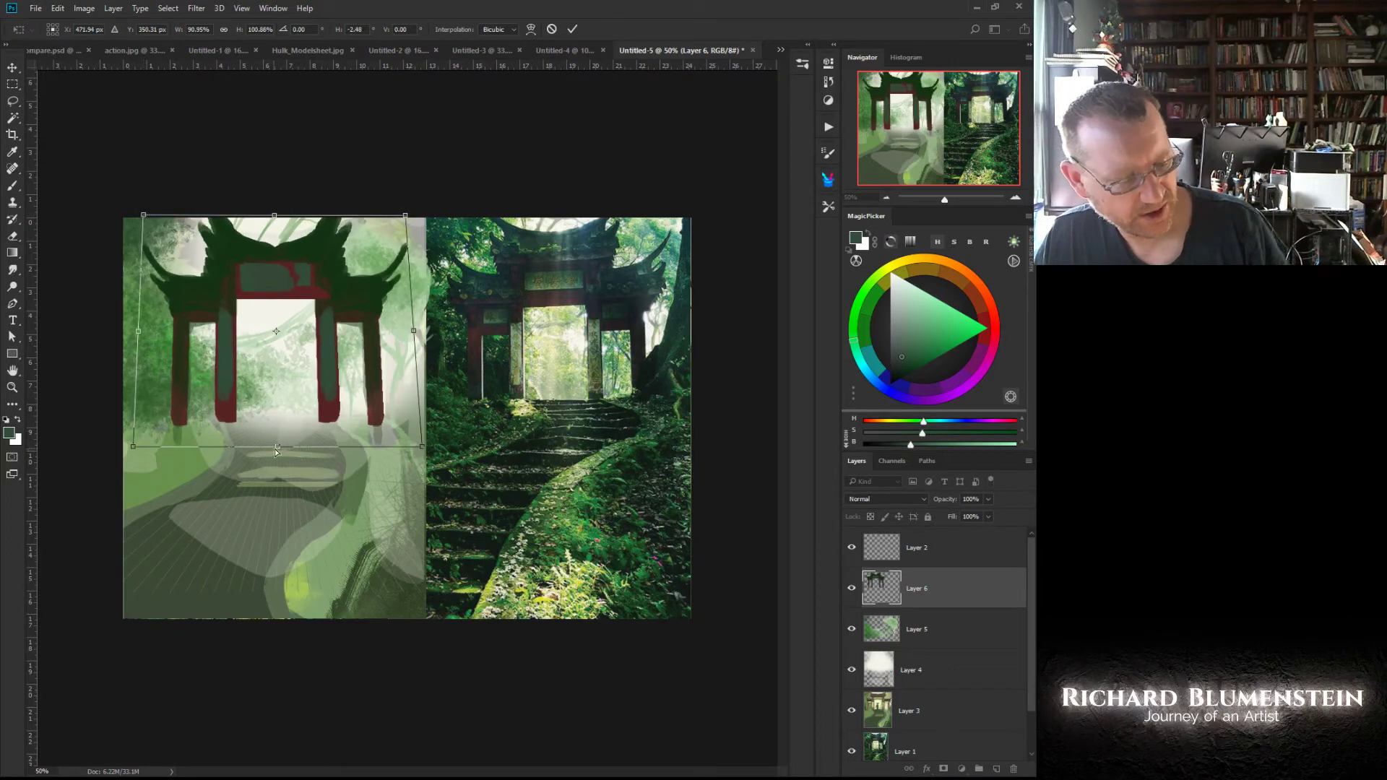
left_click_drag(278, 446, 278, 451)
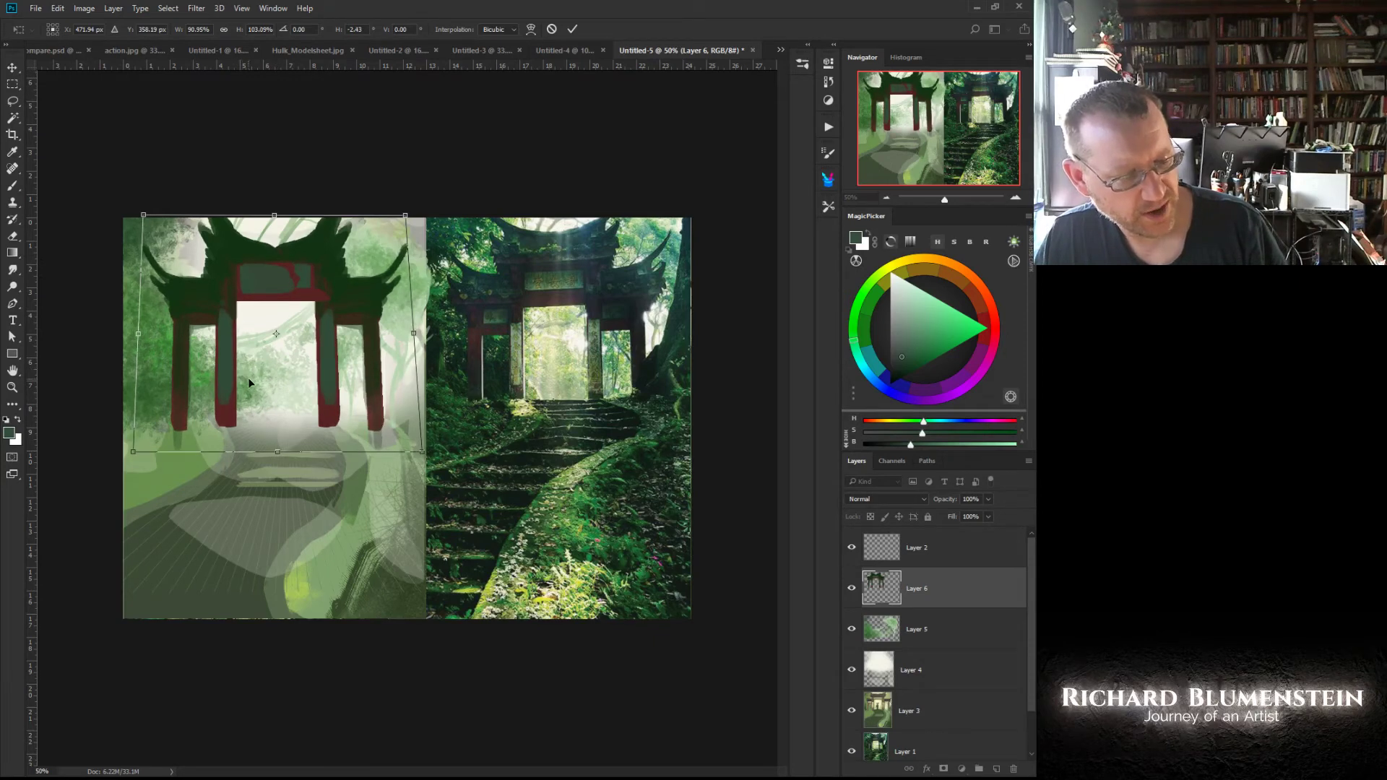
key("Return")
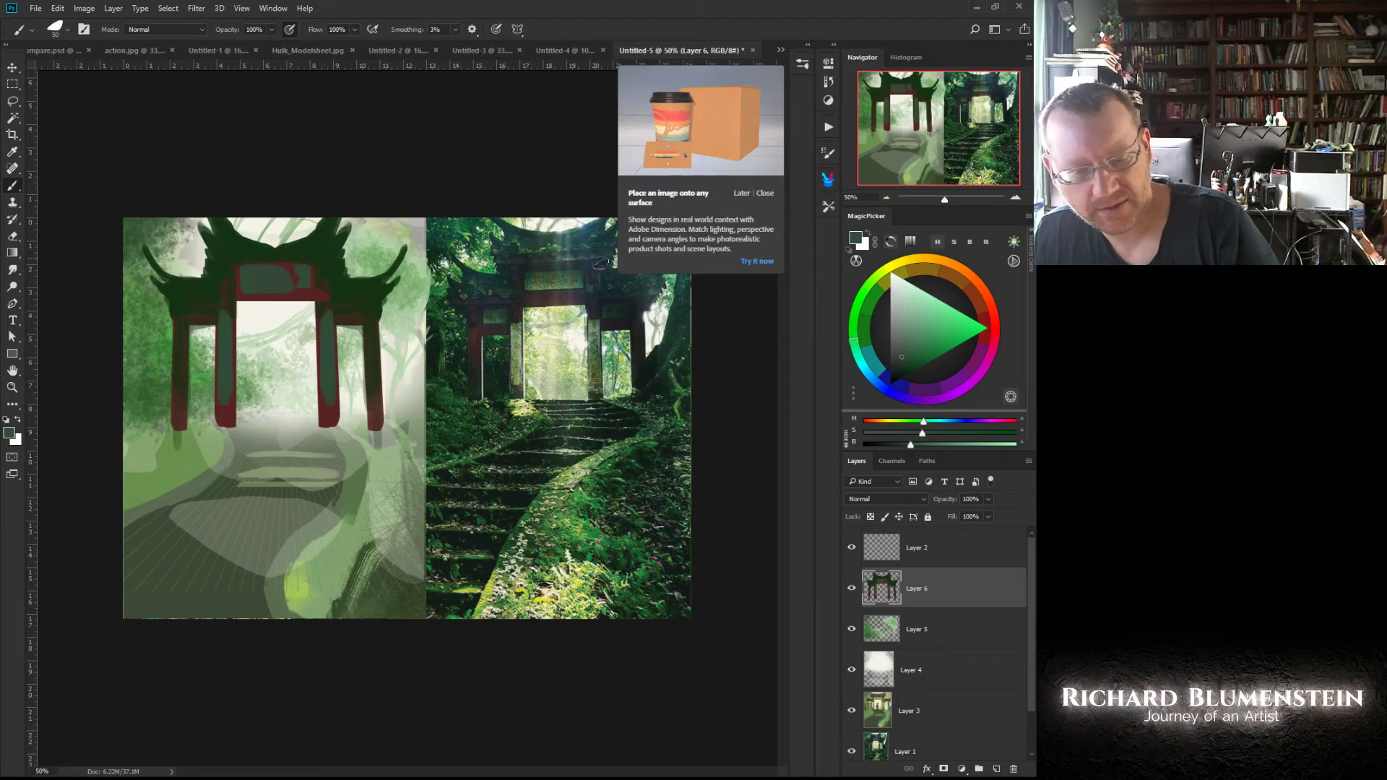
Step: Paint light grey-green highlights down both edges of the left pillar with a smaller brush
left_click(742, 193)
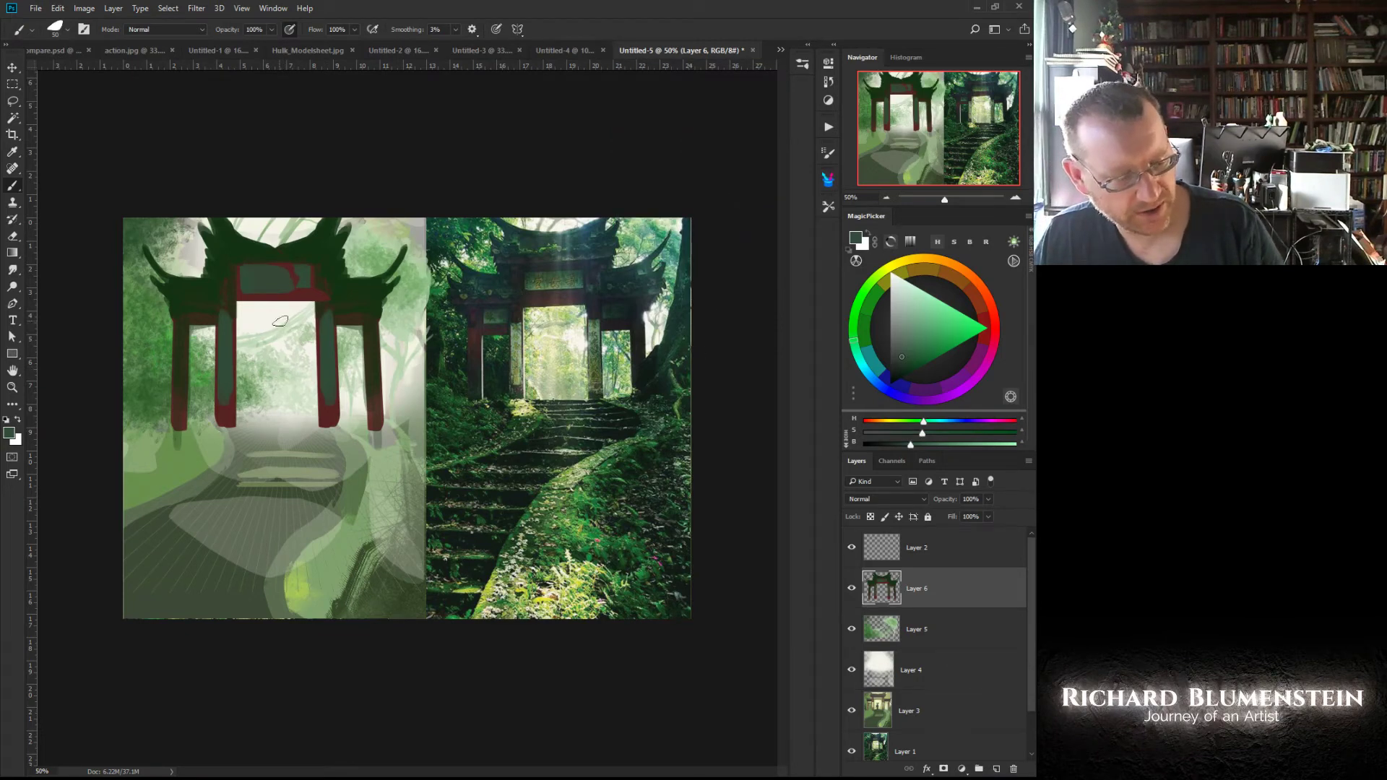
left_click(388, 228, "alt")
key("bracketleft")
key("bracketleft")
key("bracketleft")
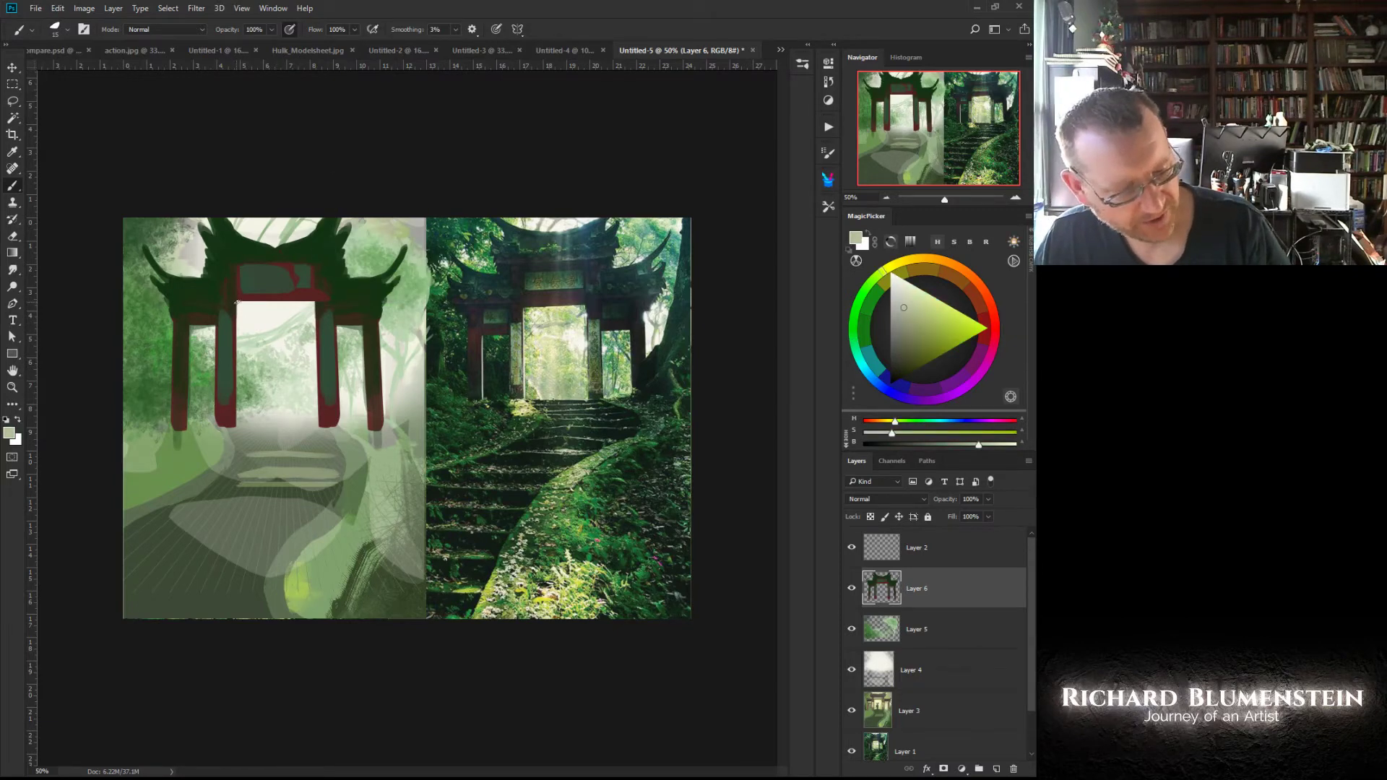
left_click_drag(238, 303, 236, 424)
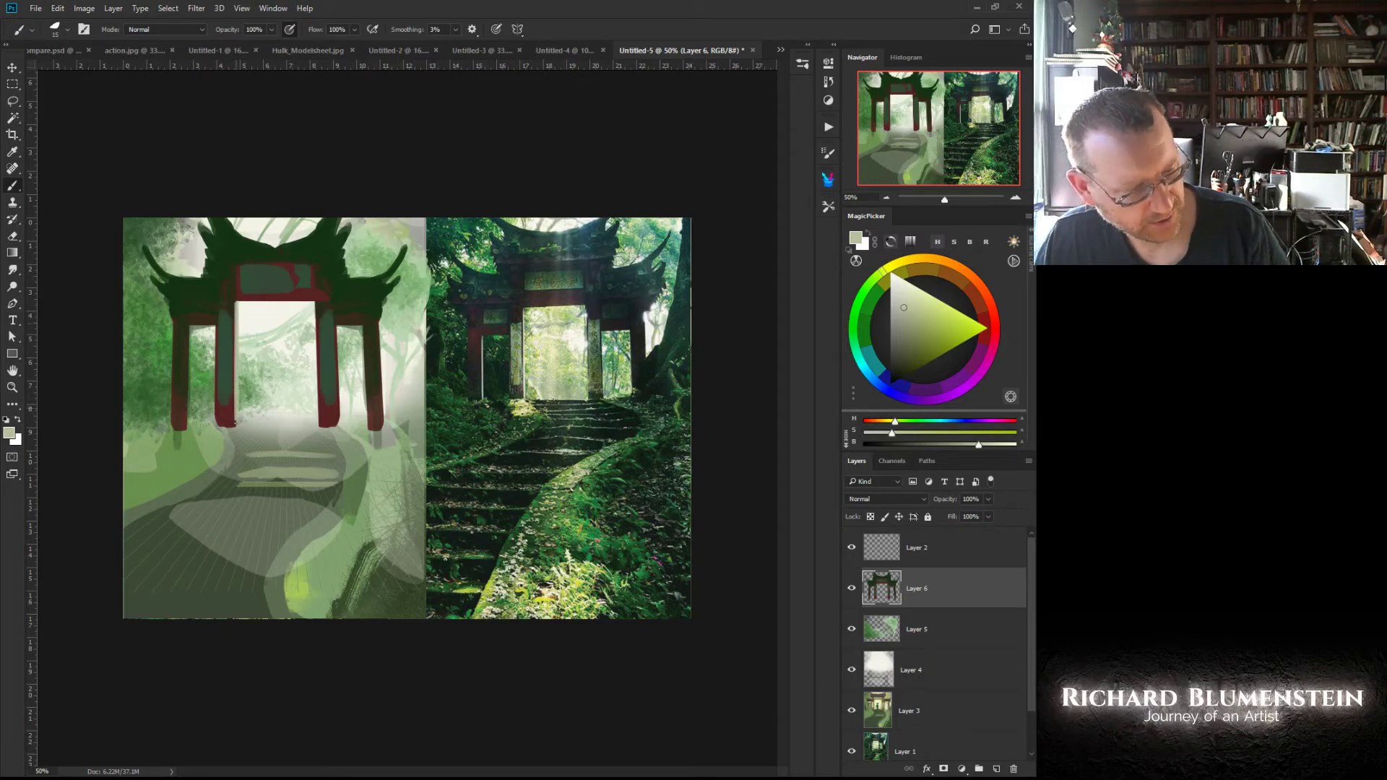
left_click_drag(190, 327, 189, 415)
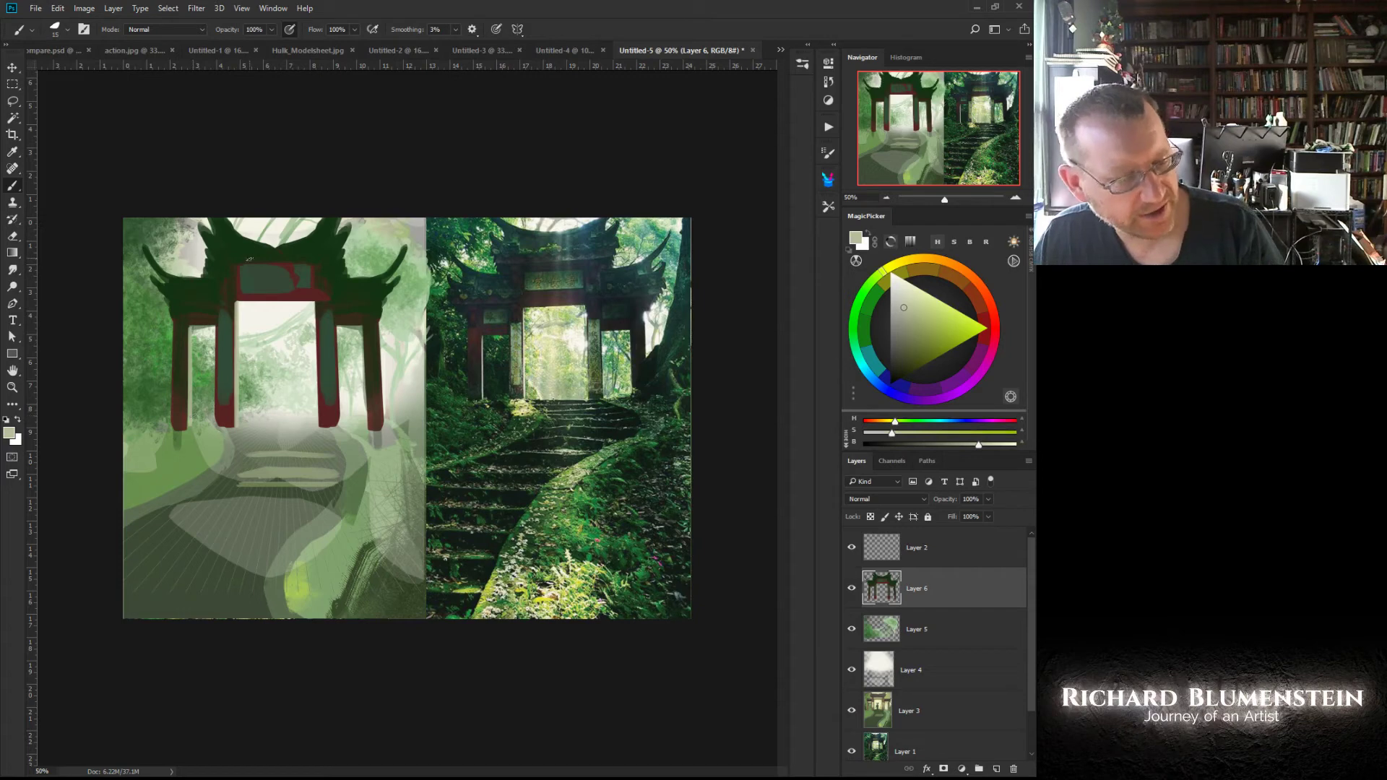
mouse_move(272, 255)
left_mouse_down()
mouse_move(222, 244)
mouse_move(288, 259)
left_mouse_up()
Step: Darken the upper roof ridge with sampled dark green strokes
key("bracketright")
key("bracketright")
key("bracketright")
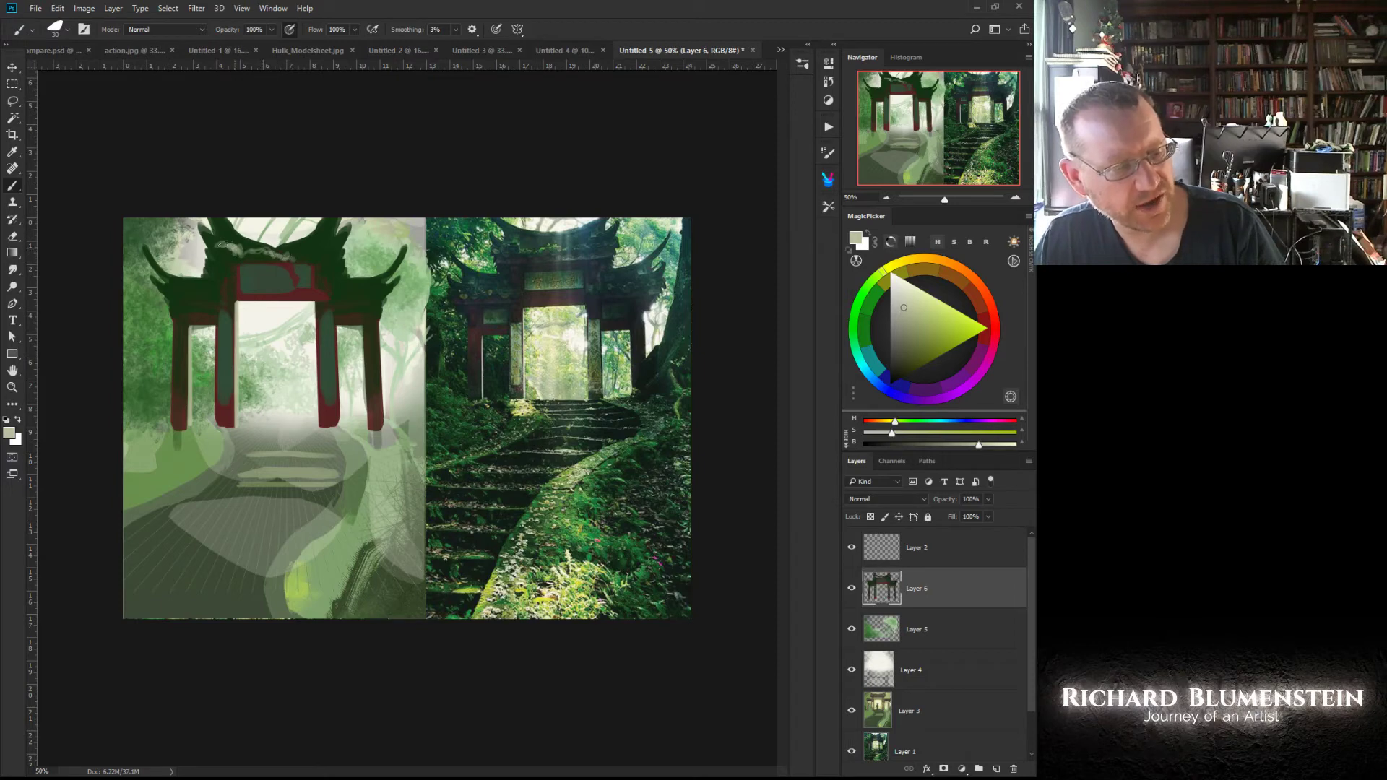
left_click(239, 240, "alt")
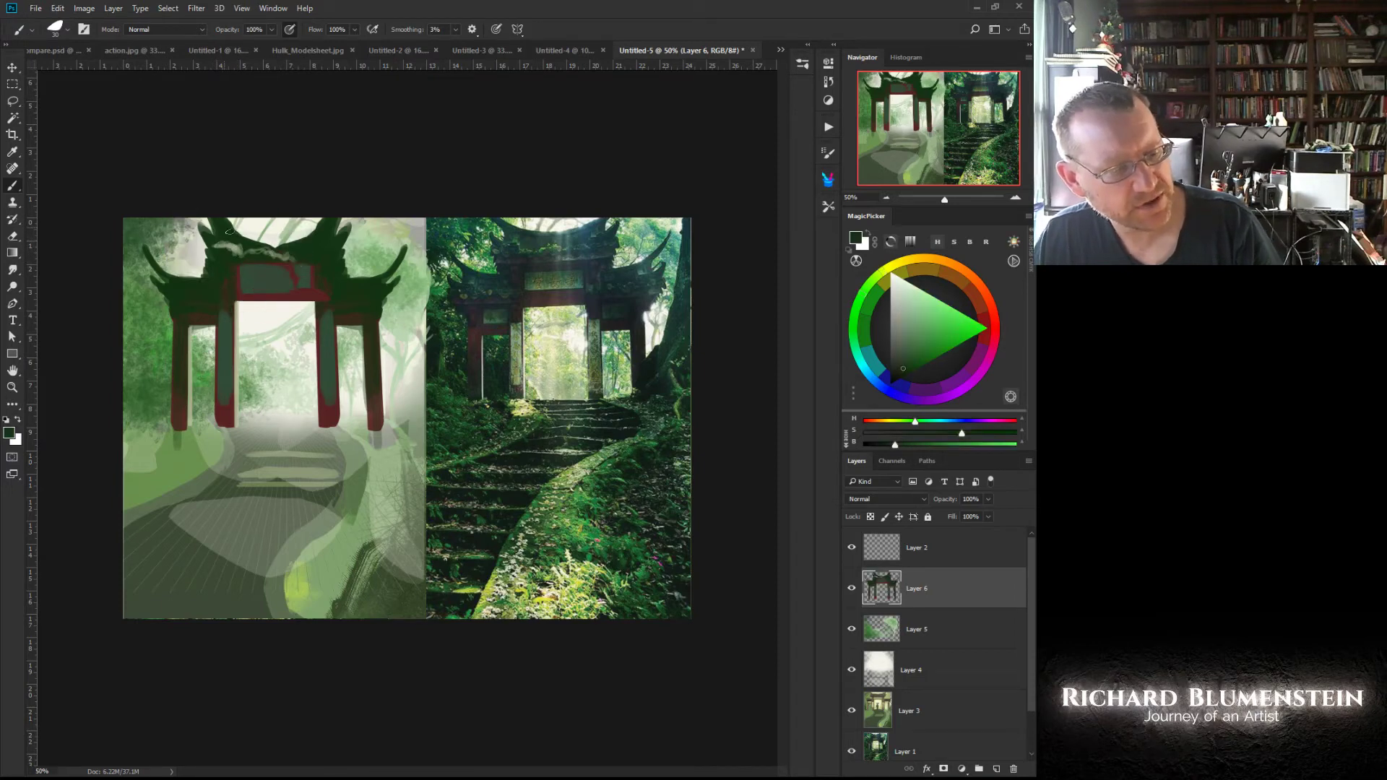
mouse_move(234, 231)
left_mouse_down()
mouse_move(324, 237)
mouse_move(233, 235)
mouse_move(261, 246)
left_mouse_up()
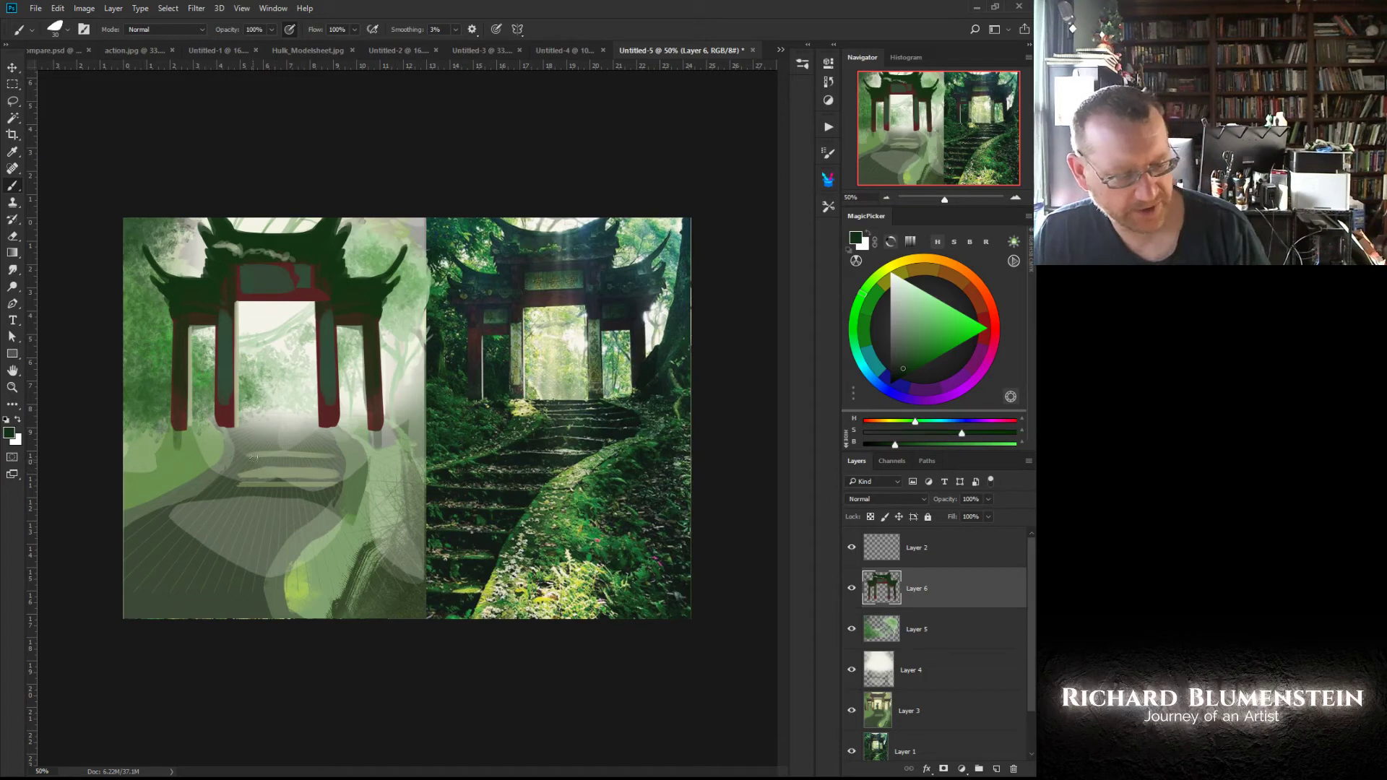
Step: Add a new layer, Layer 7, above Layer 6
right_click(473, 485)
left_click(467, 539)
left_click(449, 436)
left_click(630, 240)
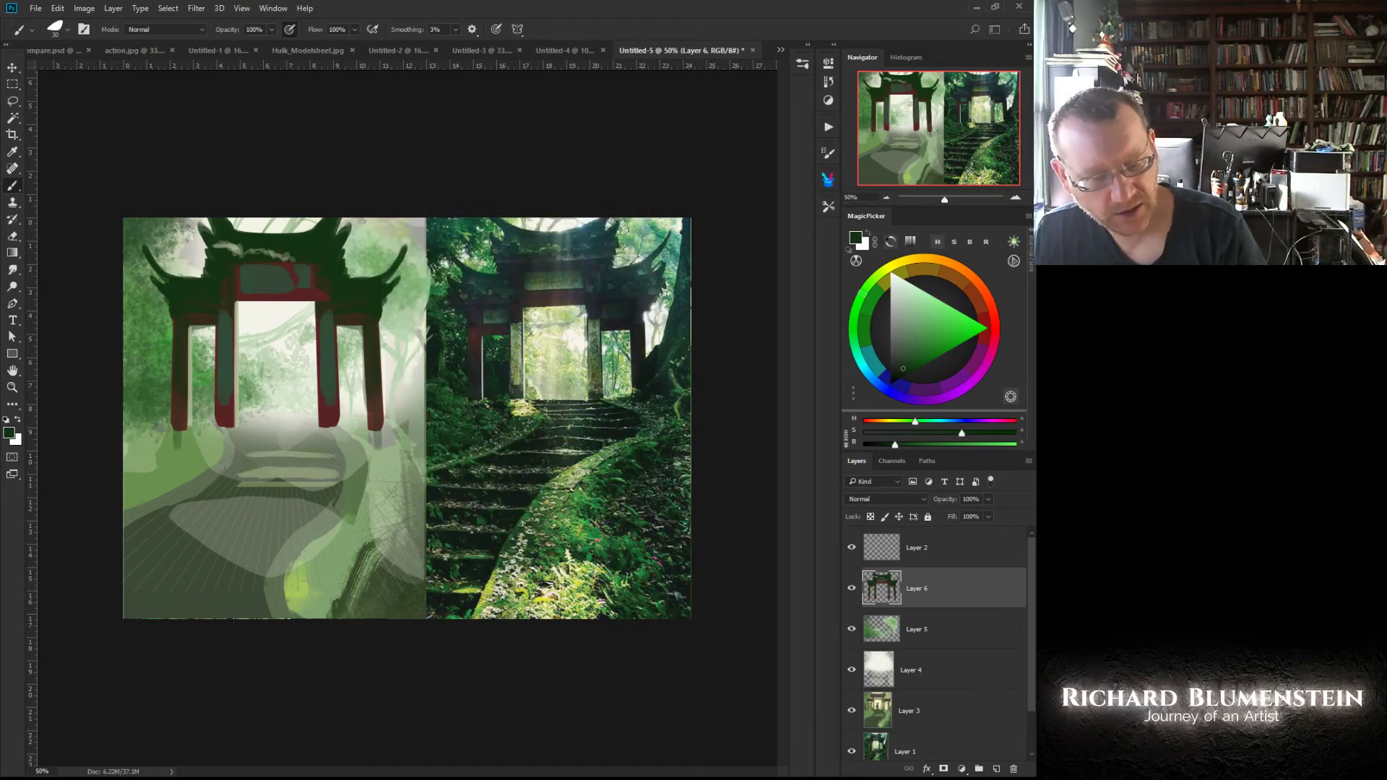
Step: Paint a dark teal line under the gate opening and lasso a winding path below it
left_click(514, 454, "alt")
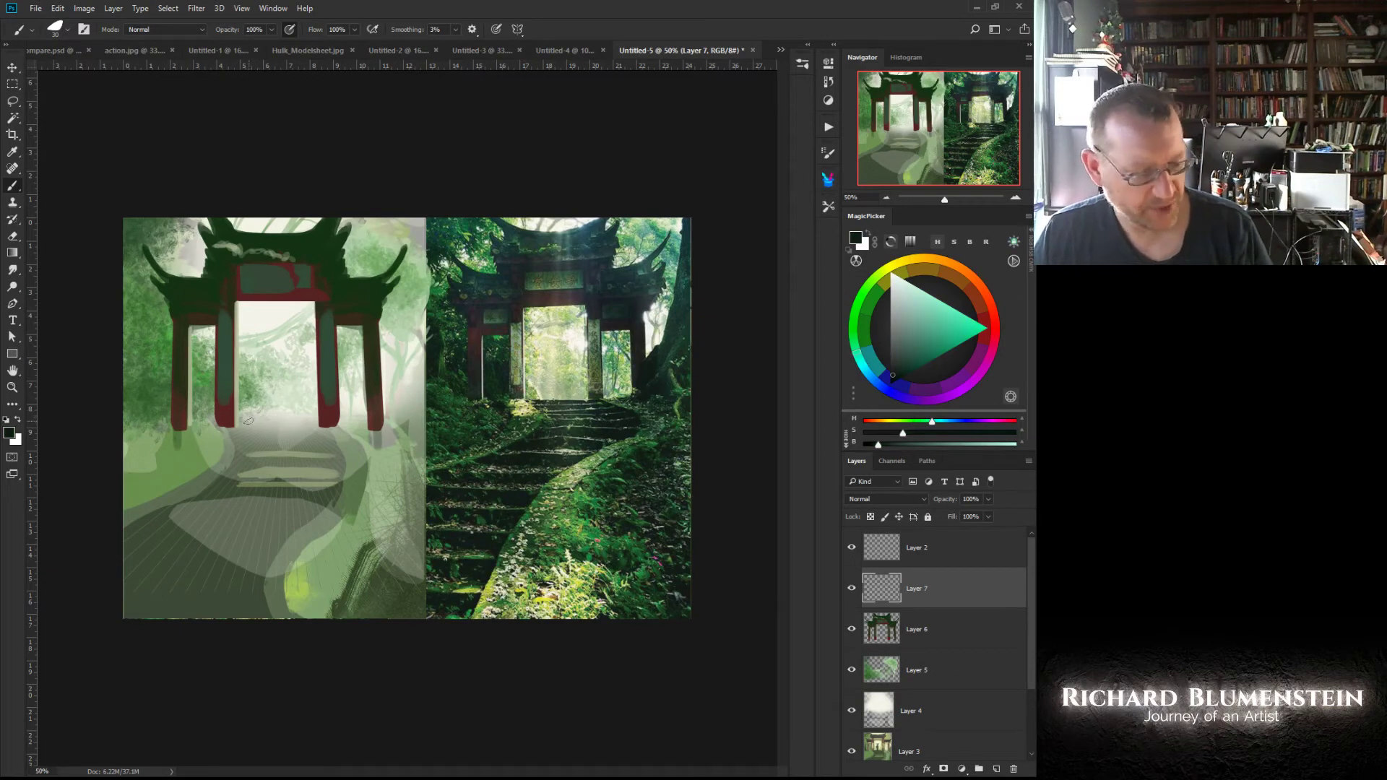
mouse_move(247, 421)
left_mouse_down()
mouse_move(307, 422)
mouse_move(243, 423)
left_mouse_up()
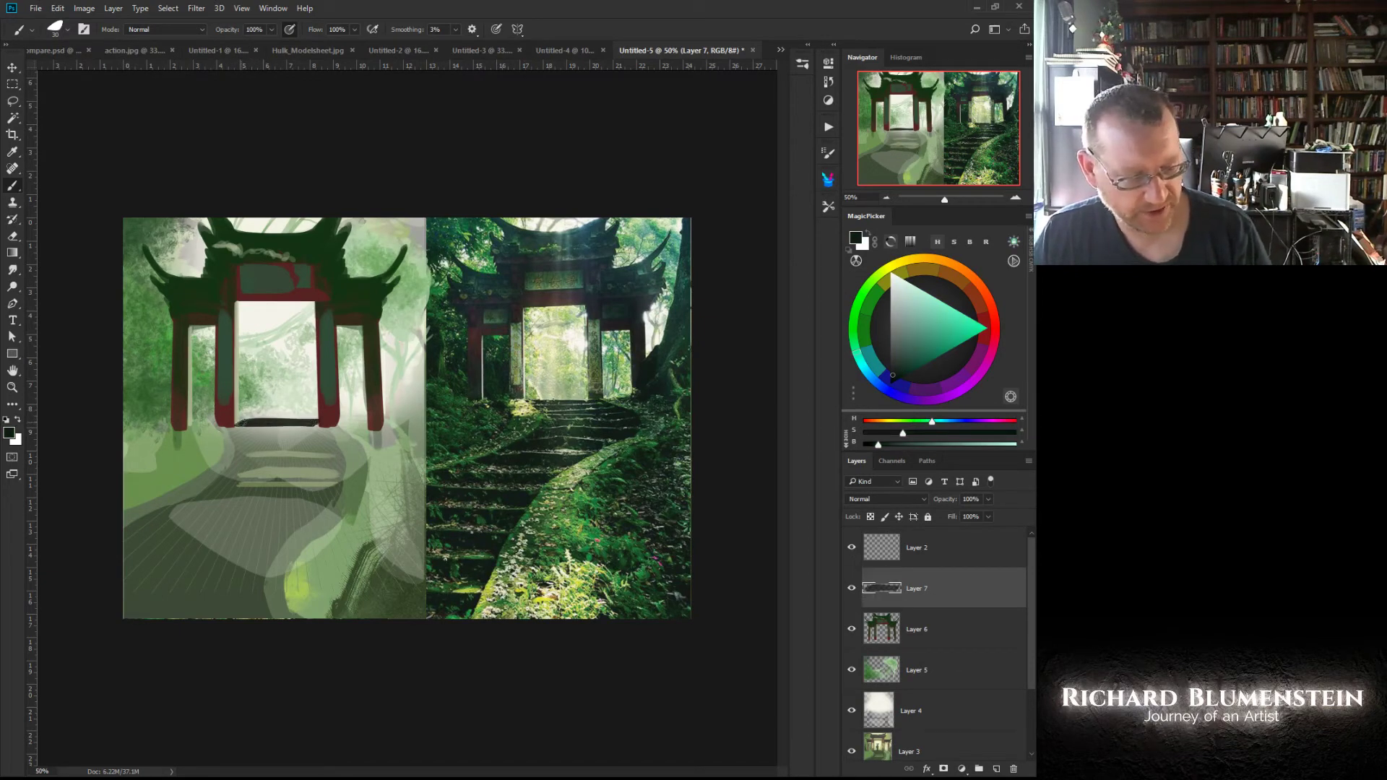
left_click(13, 105)
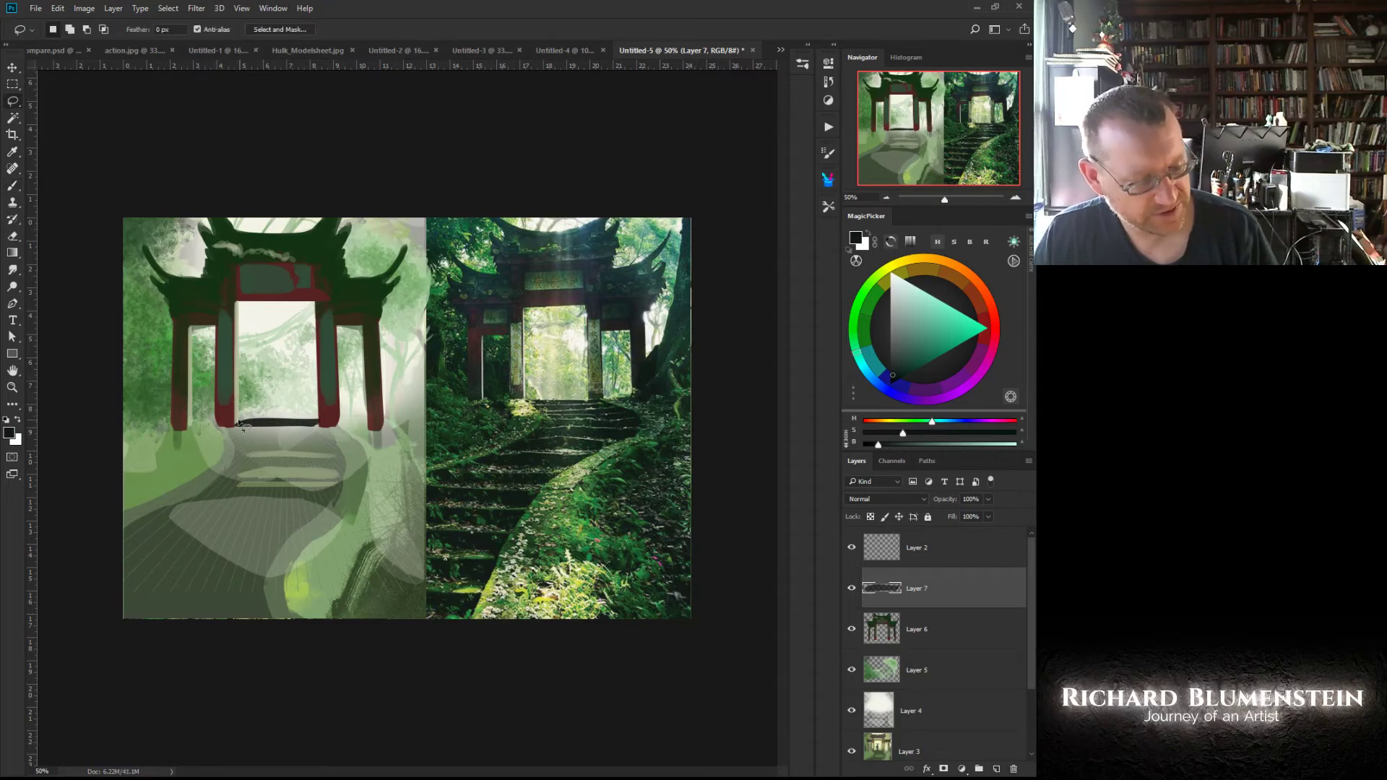
mouse_move(244, 422)
left_mouse_down()
mouse_move(240, 455)
mouse_move(104, 531)
mouse_move(103, 585)
mouse_move(125, 638)
mouse_move(292, 642)
mouse_move(213, 638)
mouse_move(239, 553)
mouse_move(362, 457)
mouse_move(298, 419)
left_mouse_up()
right_click(273, 464)
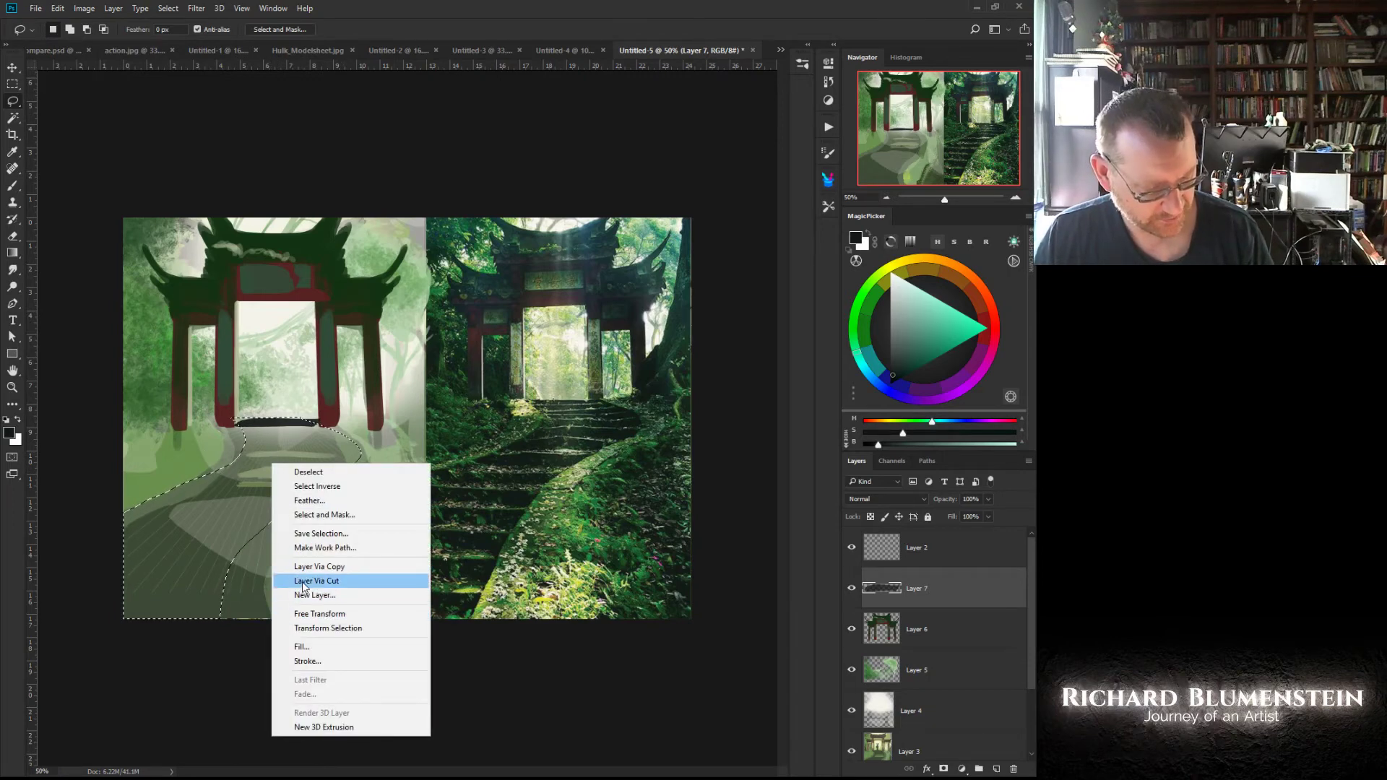
Step: Fill the winding path selection on Layer 7 with the dark foreground colour
left_click(302, 648)
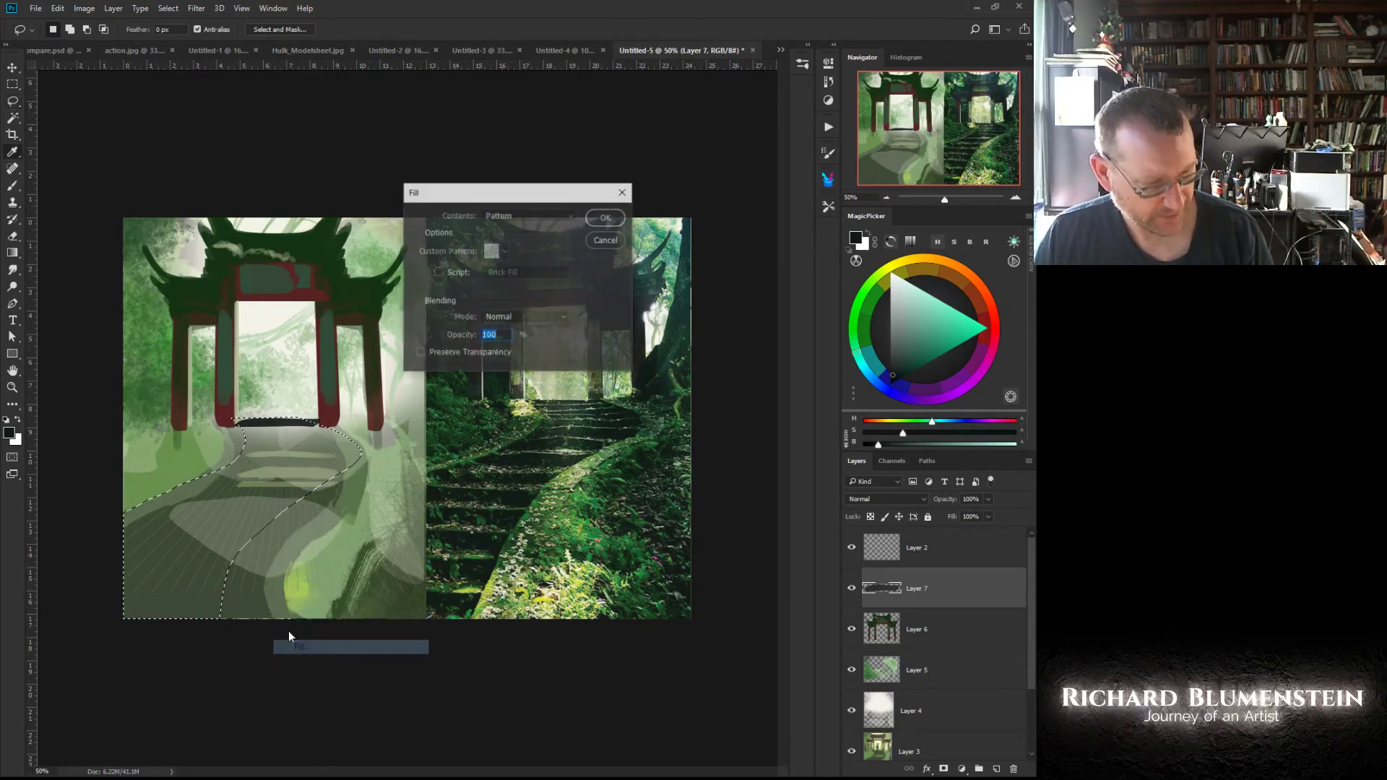
left_click(499, 217)
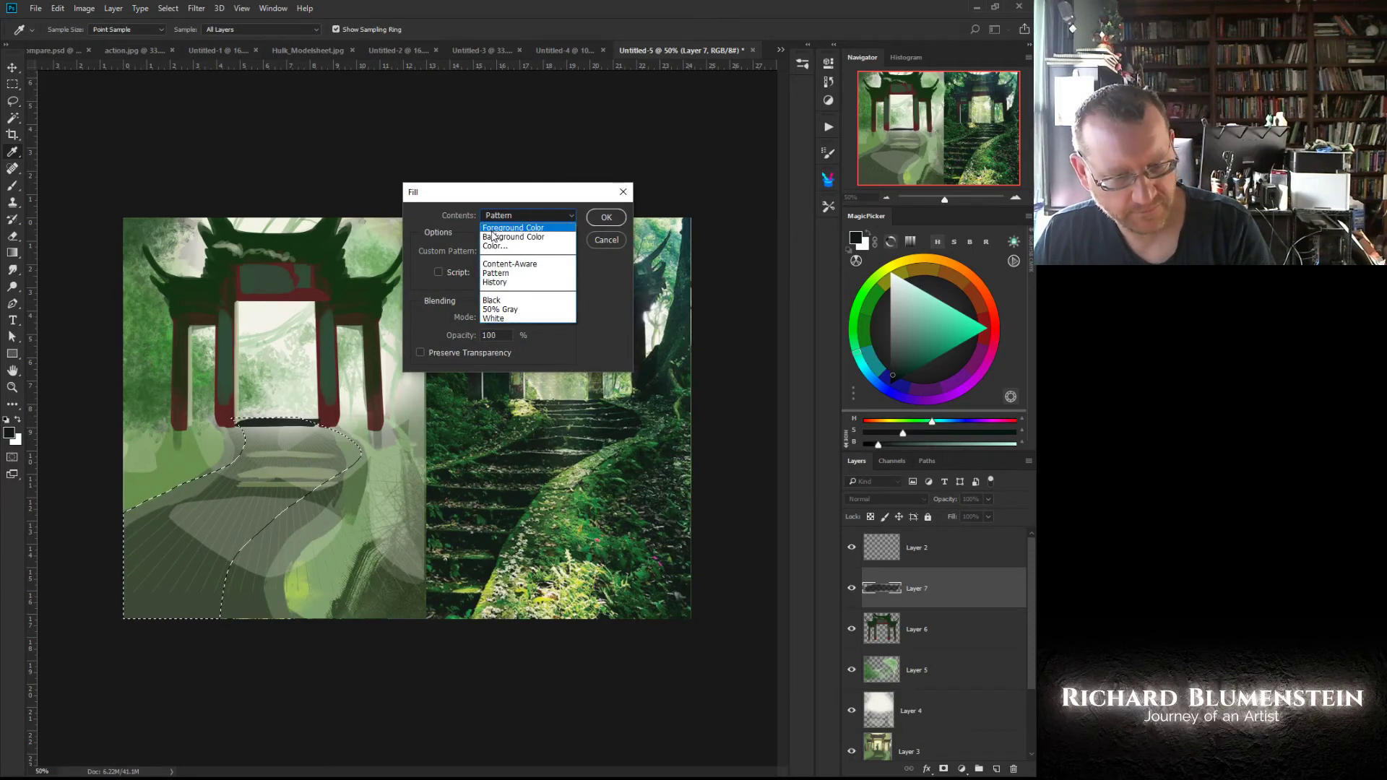
left_click(496, 229)
left_click(604, 218)
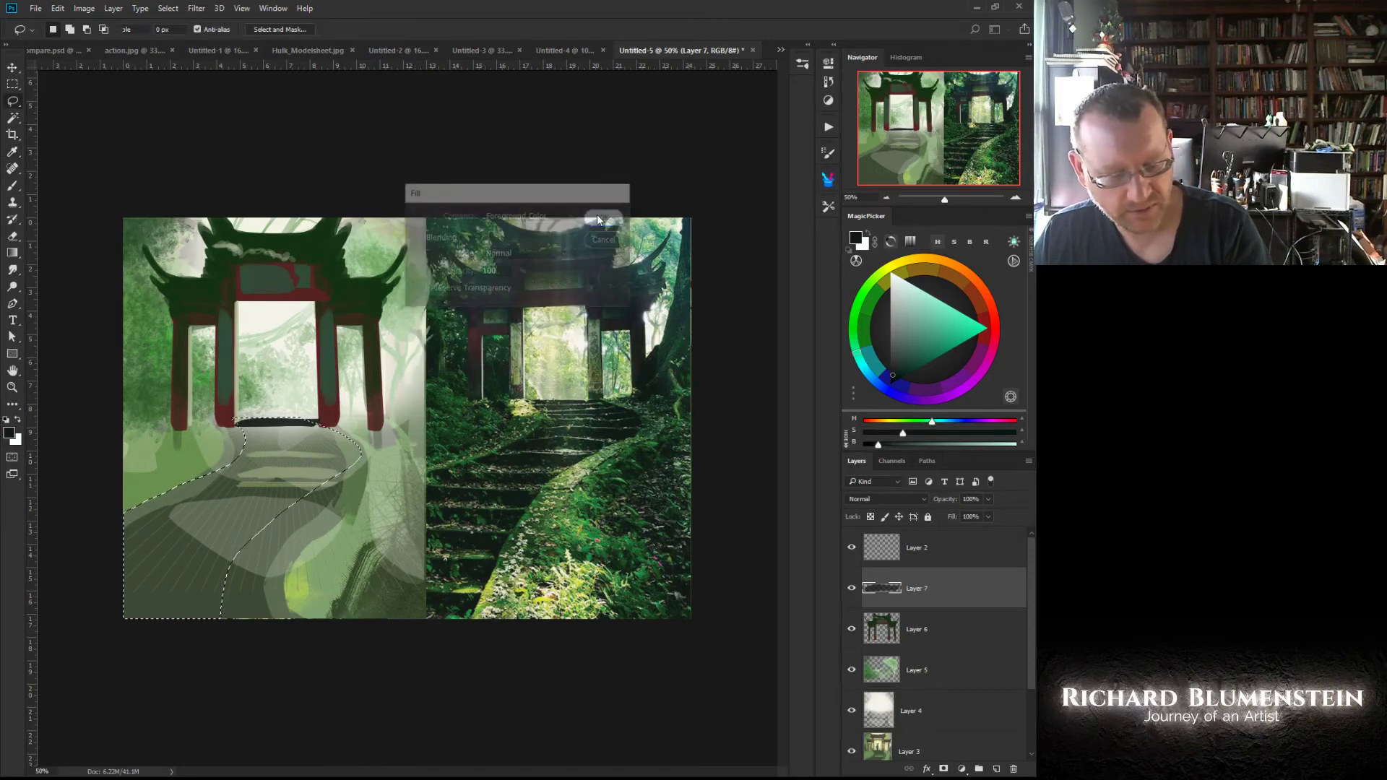
right_click(304, 462)
left_click(256, 438)
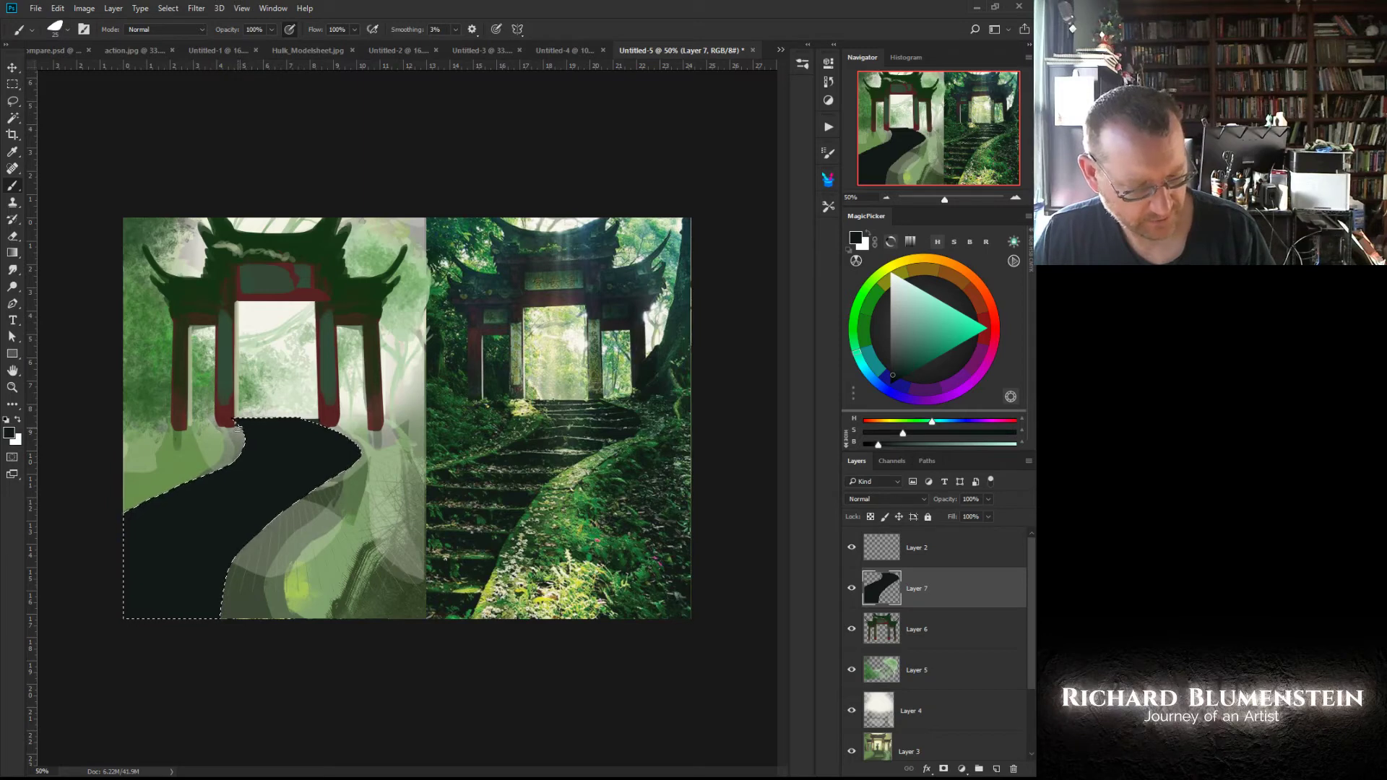
Step: Paint dark green and yellow-green strokes along the winding path's edges to suggest steps
left_click(466, 450, "alt")
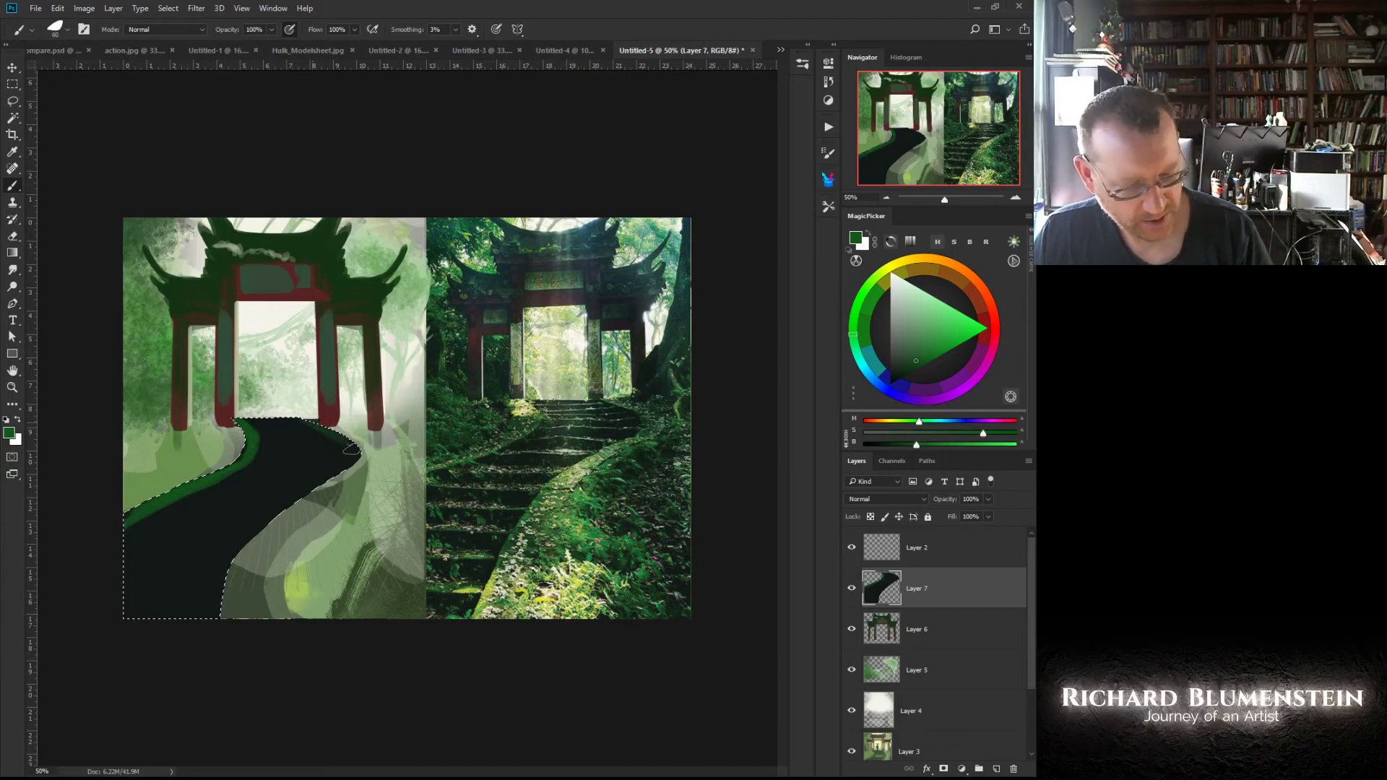
left_click_drag(349, 459, 330, 475)
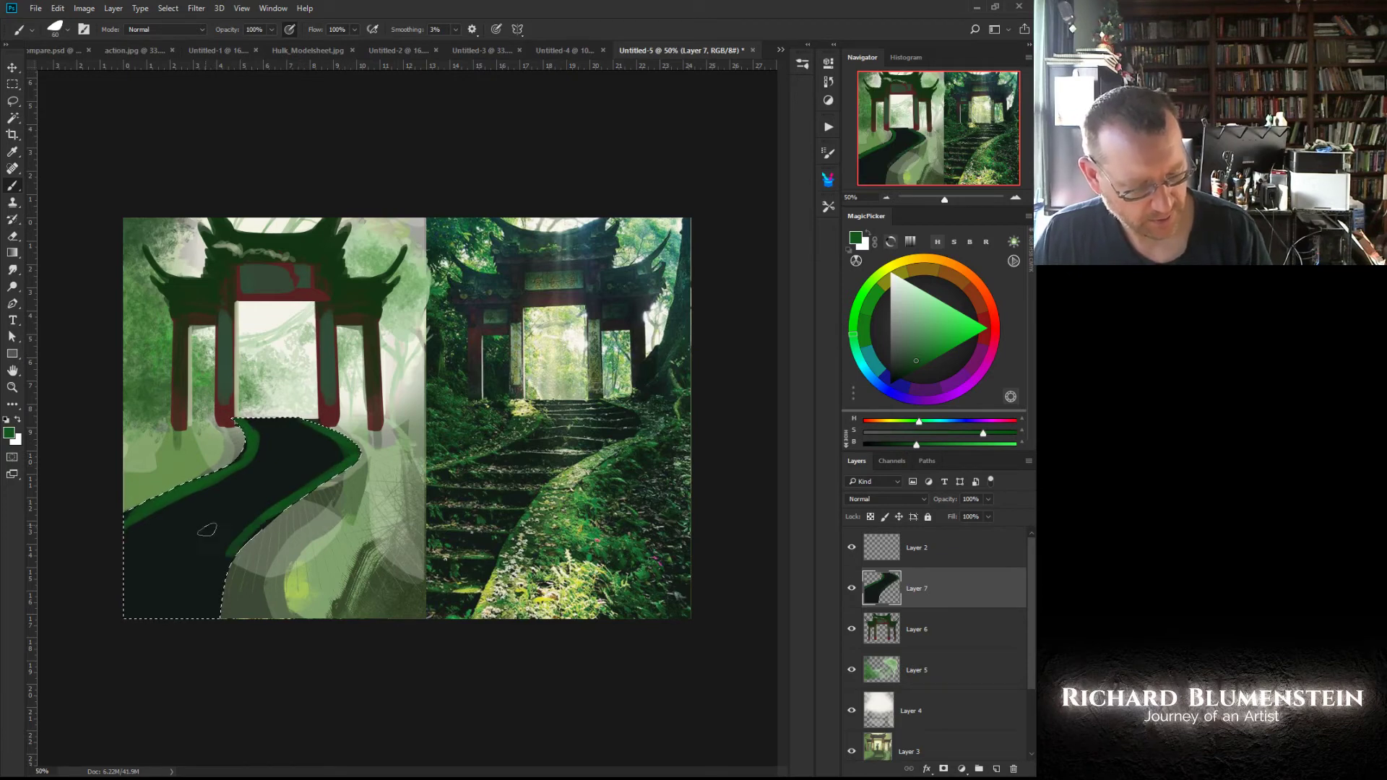
left_click_drag(233, 561, 308, 501)
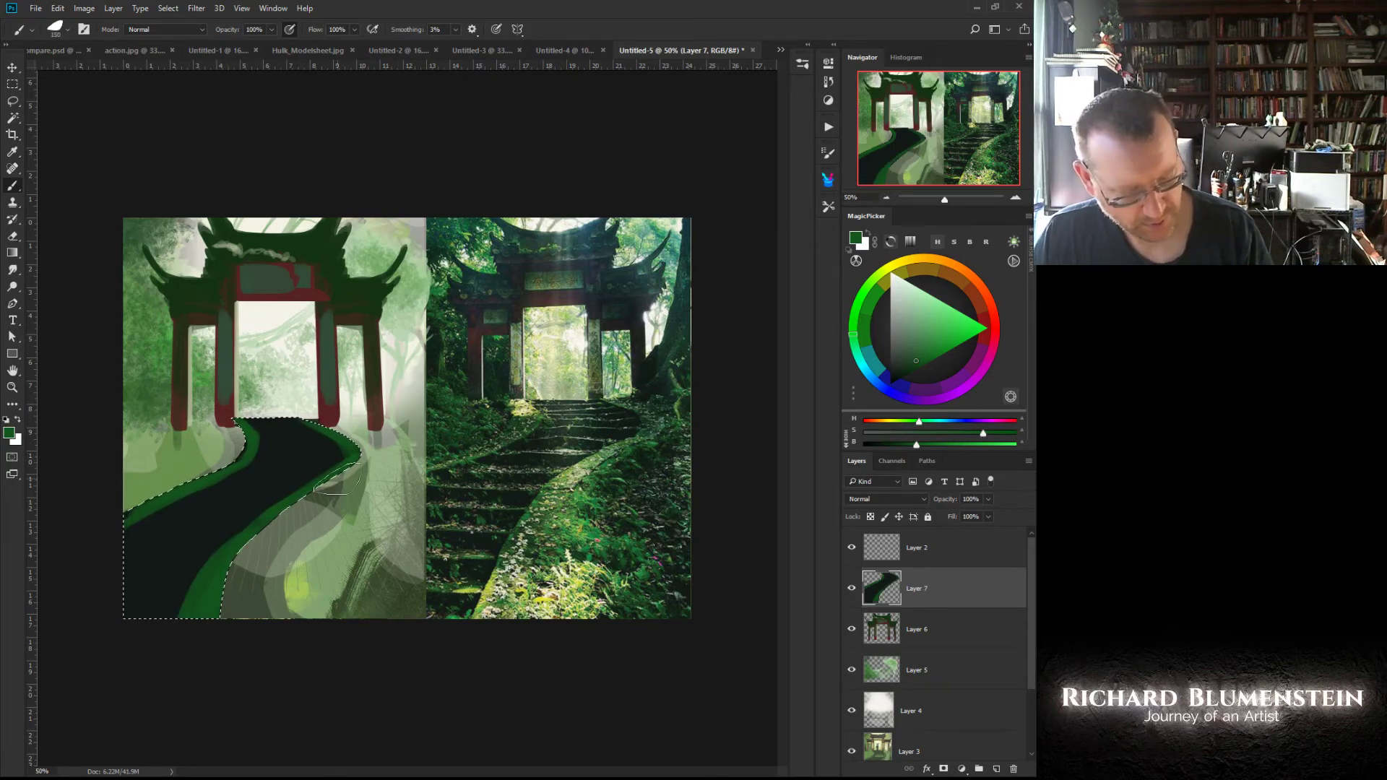
left_click(296, 583, "alt")
key("bracketleft")
key("bracketleft")
key("bracketleft")
mouse_move(222, 566)
left_mouse_down()
mouse_move(188, 623)
mouse_move(210, 574)
left_mouse_up()
key("bracketright")
key("bracketright")
key("bracketright")
key("bracketright")
key("bracketright")
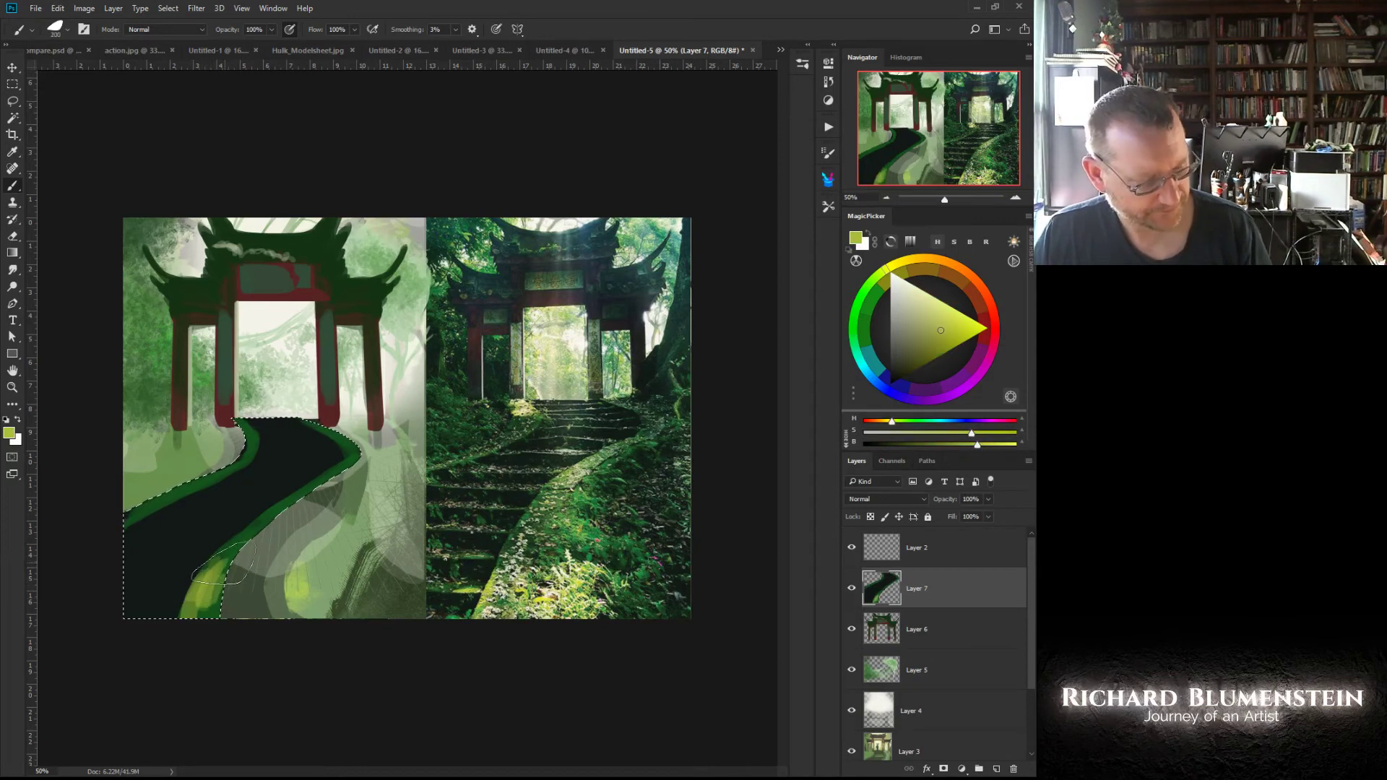
key("bracketleft")
key("bracketleft")
key("bracketleft")
key("bracketleft")
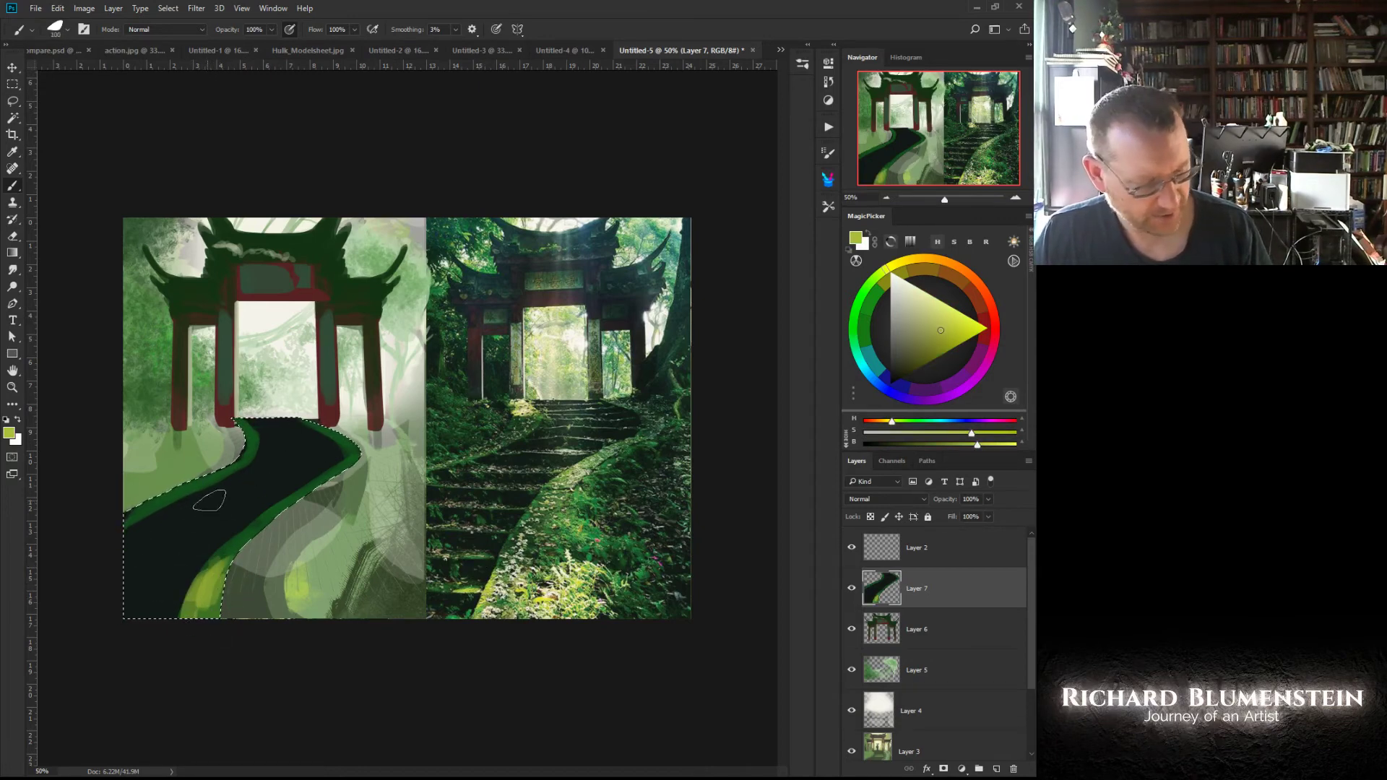
left_click(468, 591, "alt")
key("bracketleft")
key("bracketleft")
key("bracketleft")
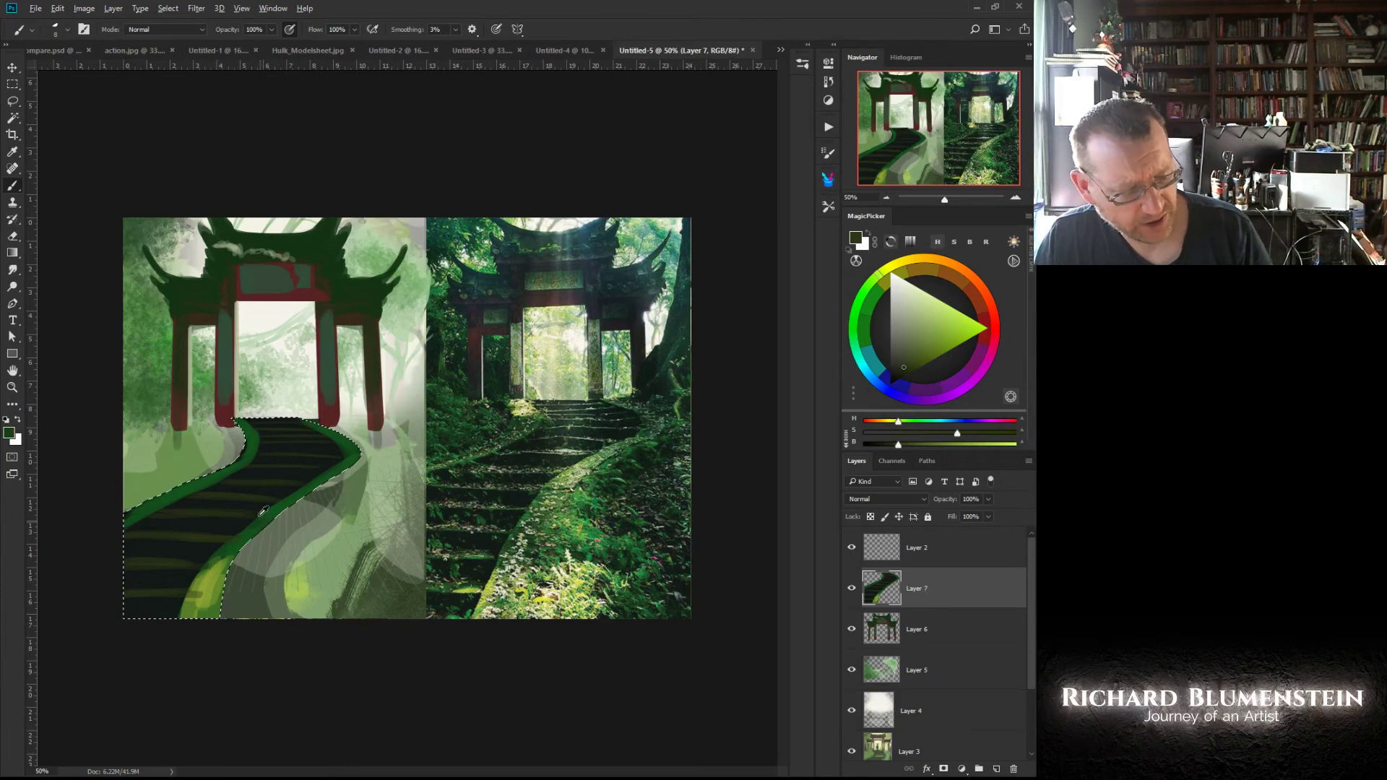
Step: Dab pale yellow-green and olive highlights onto the lower stair steps
key("bracketright")
key("bracketright")
key("bracketright")
key("bracketright")
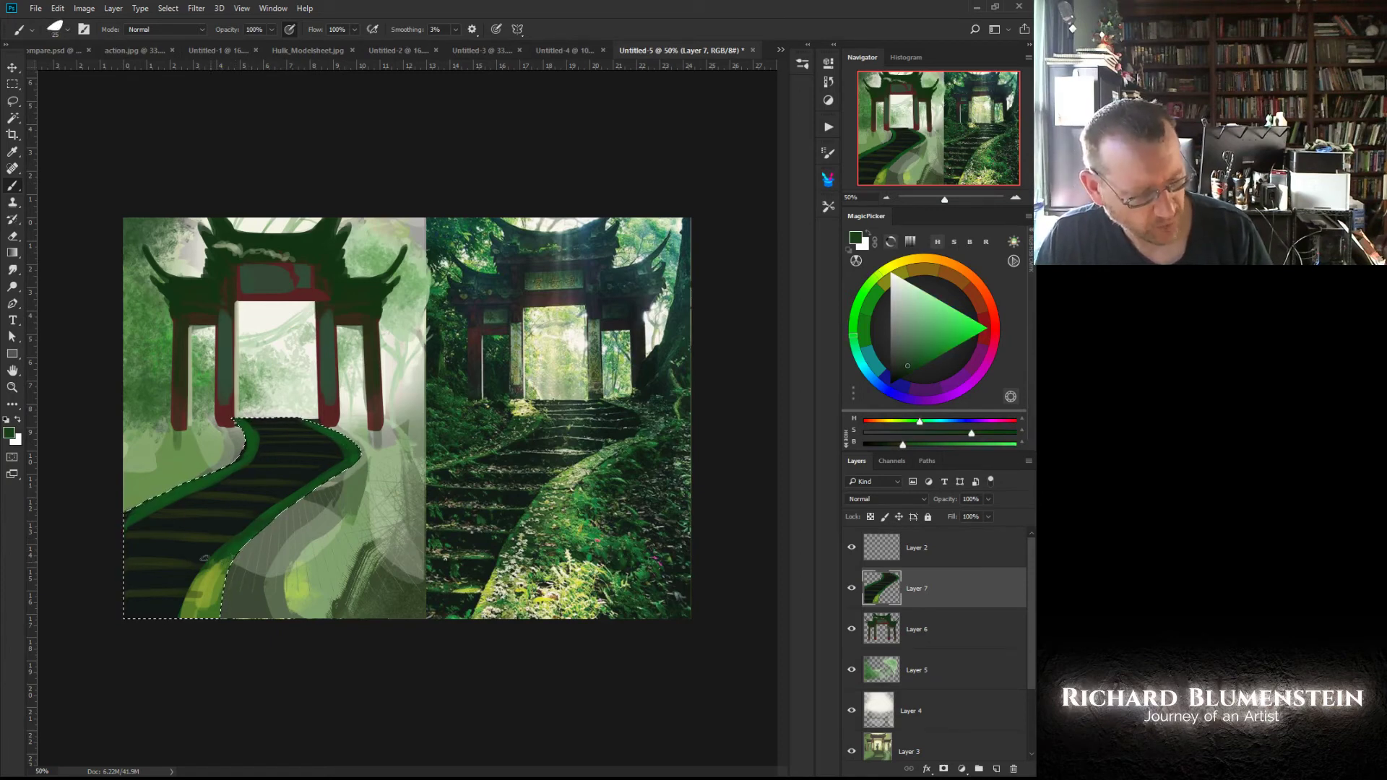
left_click(214, 576, "alt")
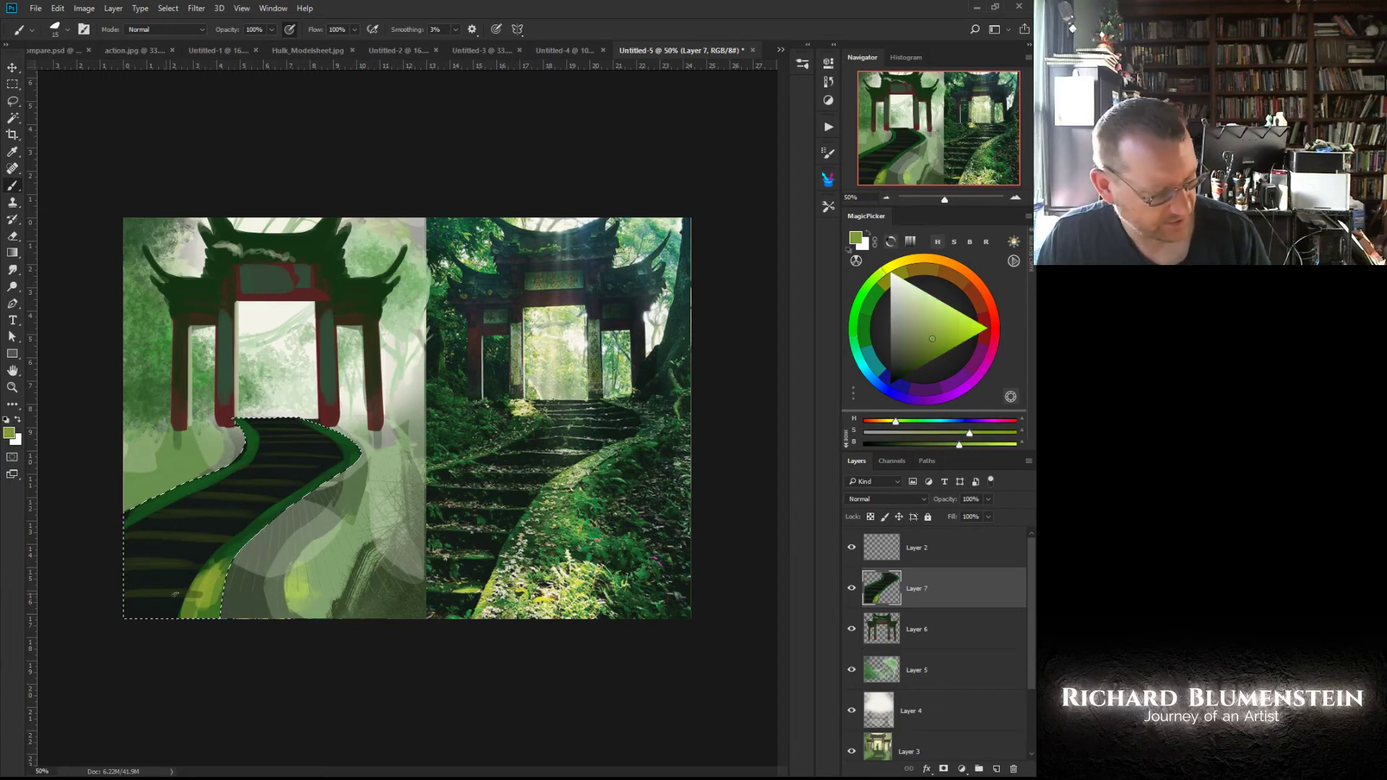
left_click_drag(175, 594, 168, 595)
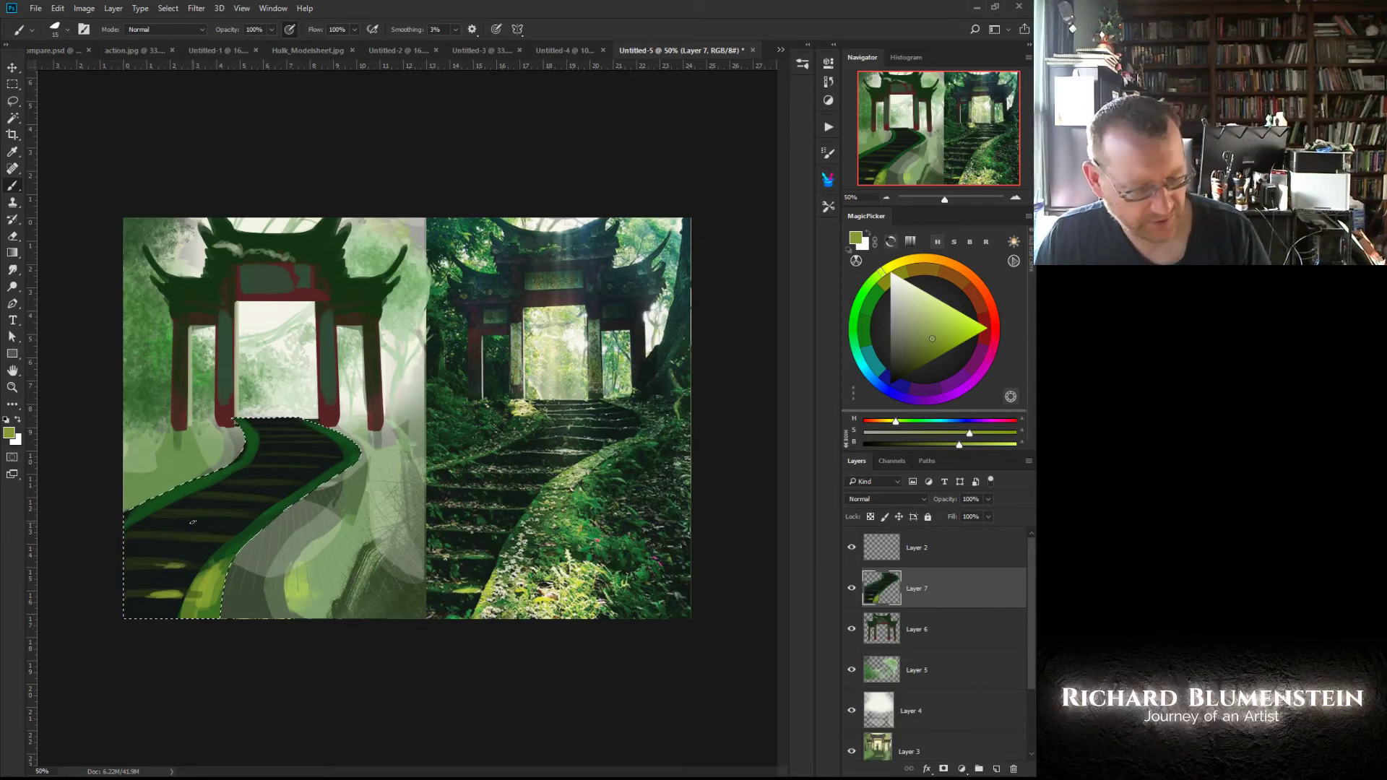
left_click(206, 582, "alt")
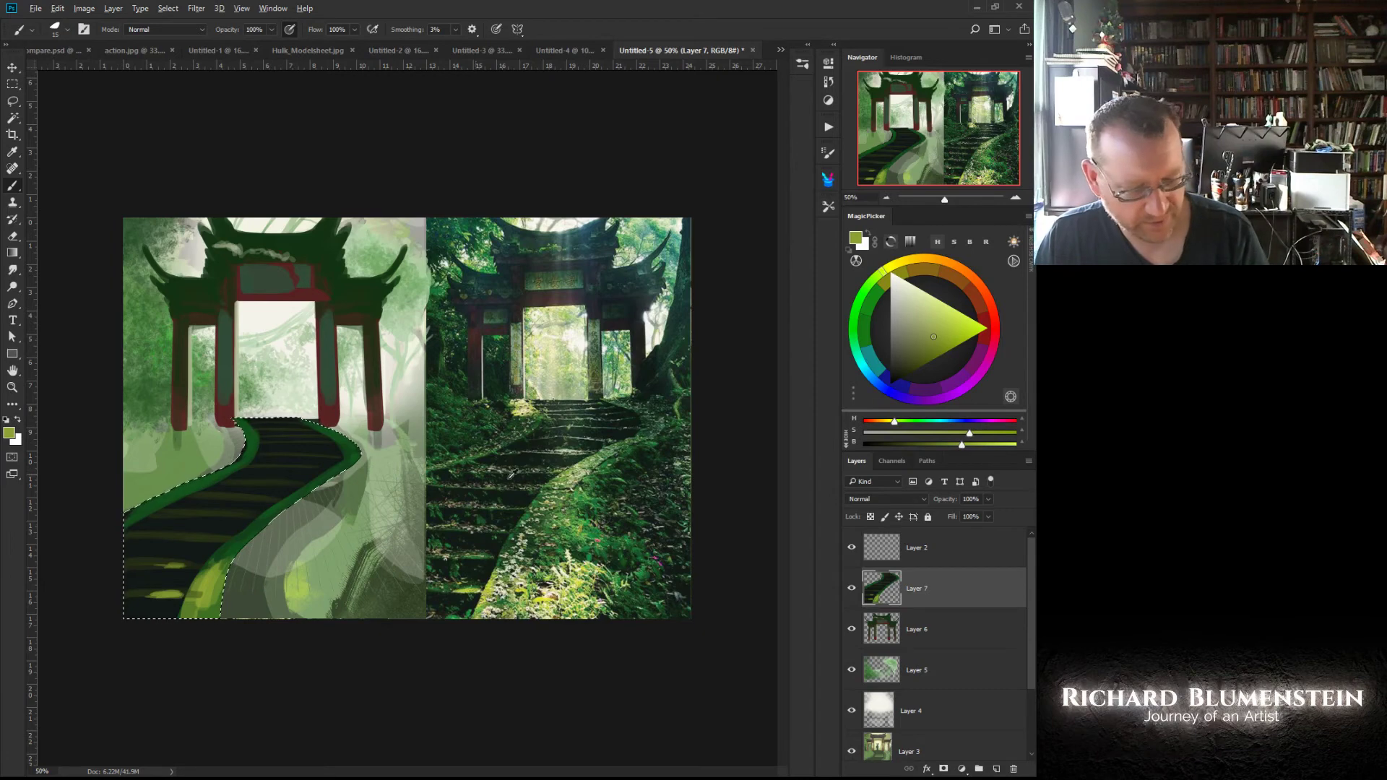
left_click(514, 526, "alt")
key("]")
key("]")
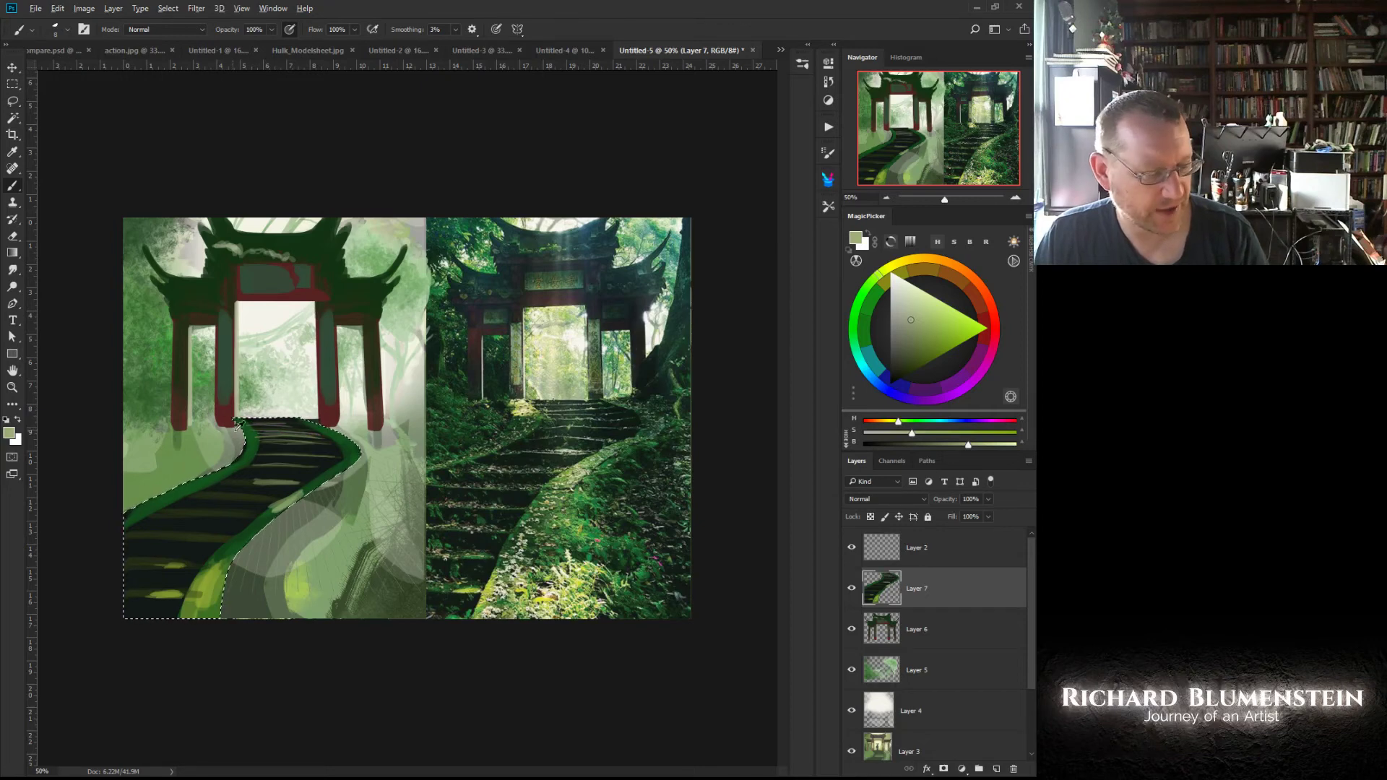
key("bracketright")
key("bracketright")
key("bracketright")
key("bracketright")
key("bracketright")
key("bracketright")
key("bracketright")
key("bracketright")
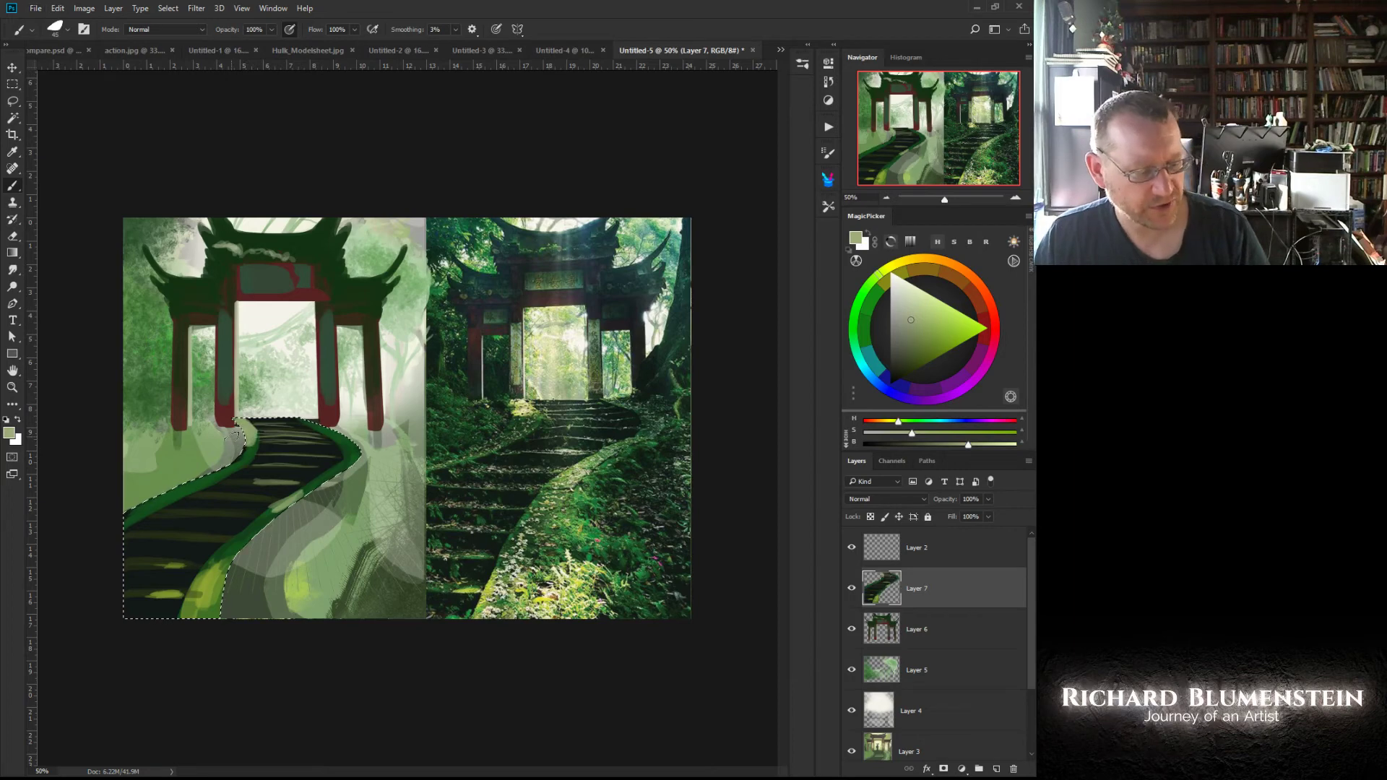
Step: Deselect the path selection and make Layer 2 active
right_click(302, 551)
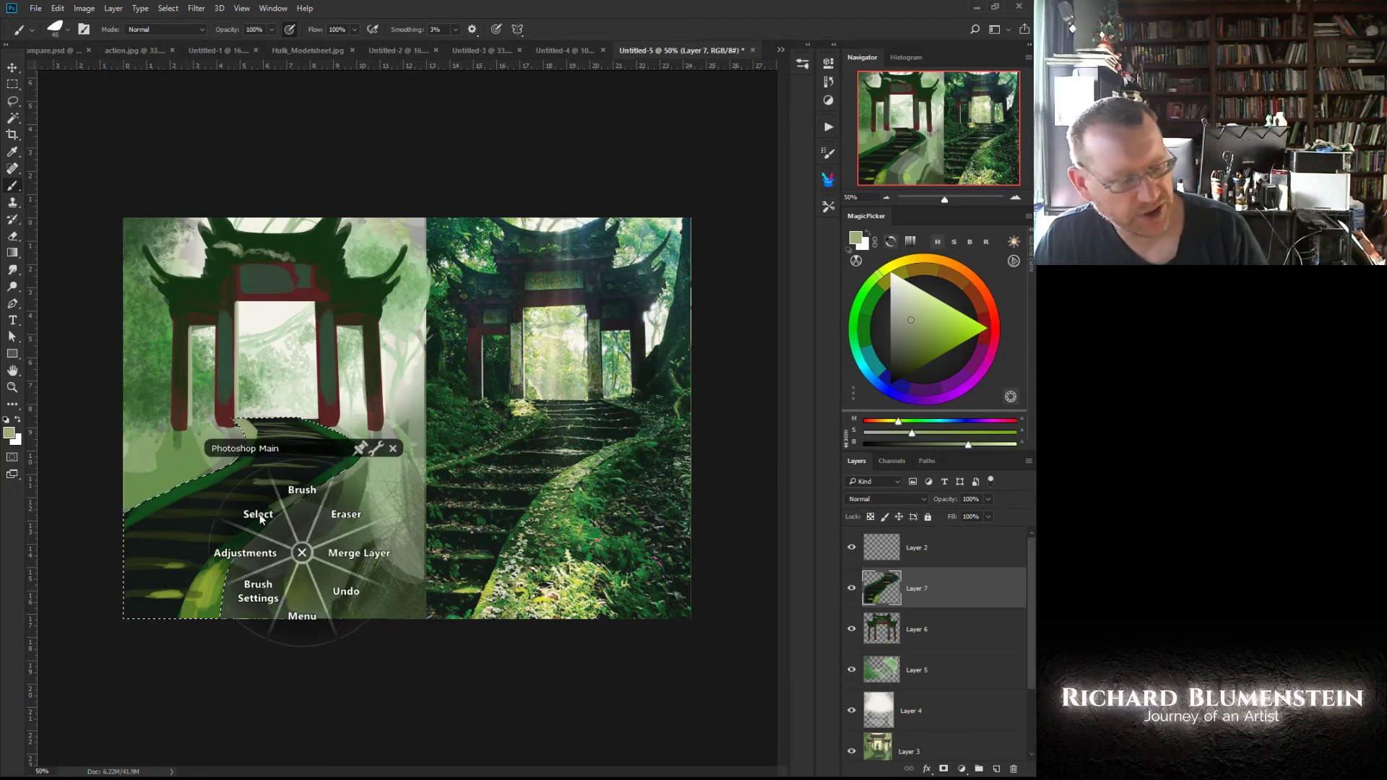
left_click(255, 514)
left_click(174, 453)
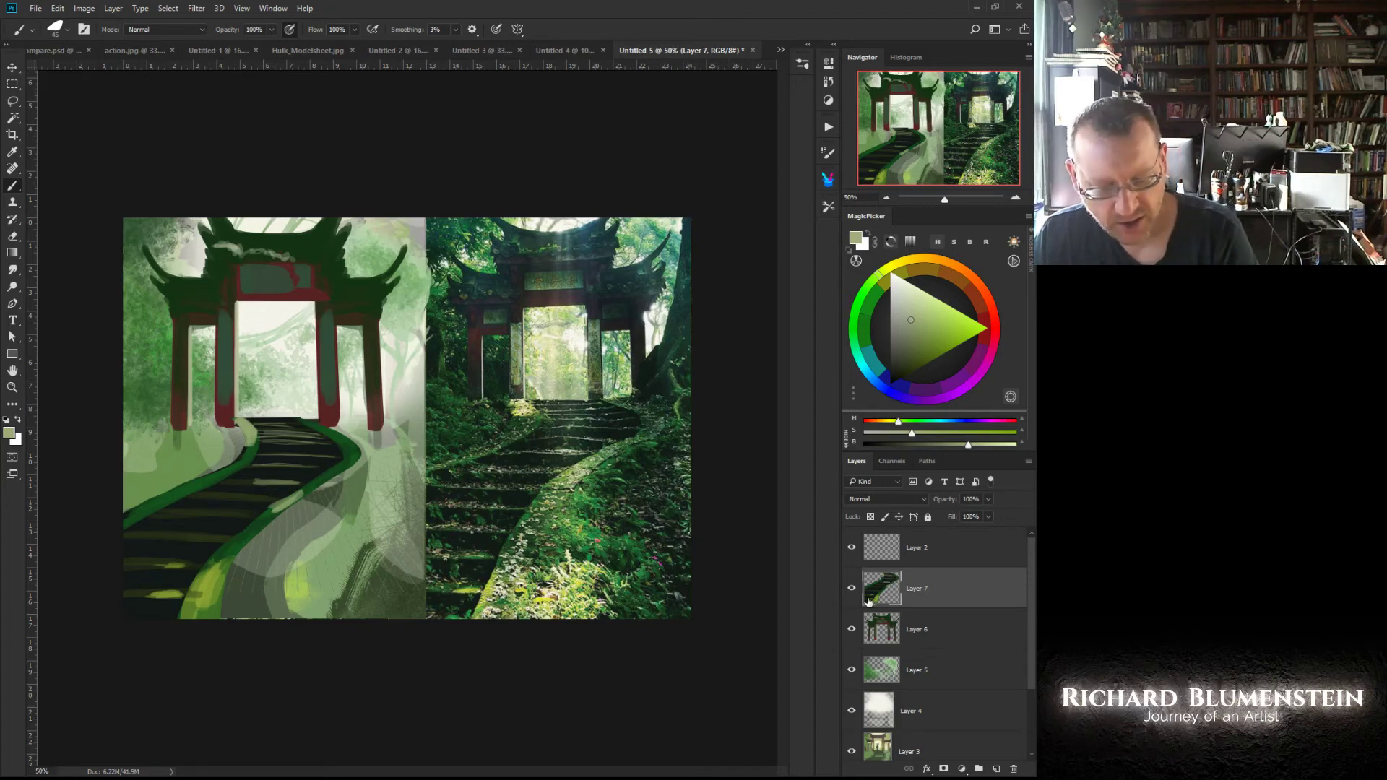
left_click(871, 551)
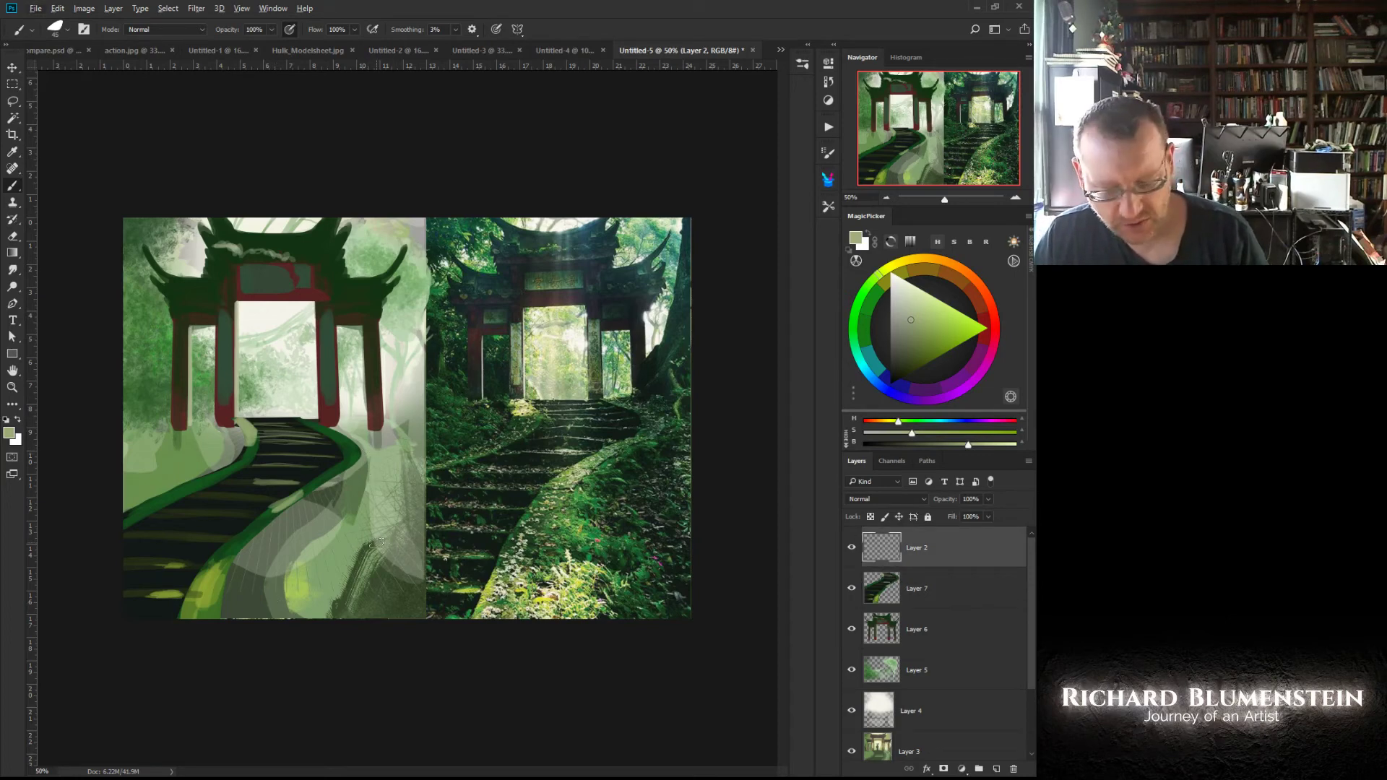
Step: Paint dark teal down the right side, right of the stairs, and at the gate's base
left_click(589, 439, "alt")
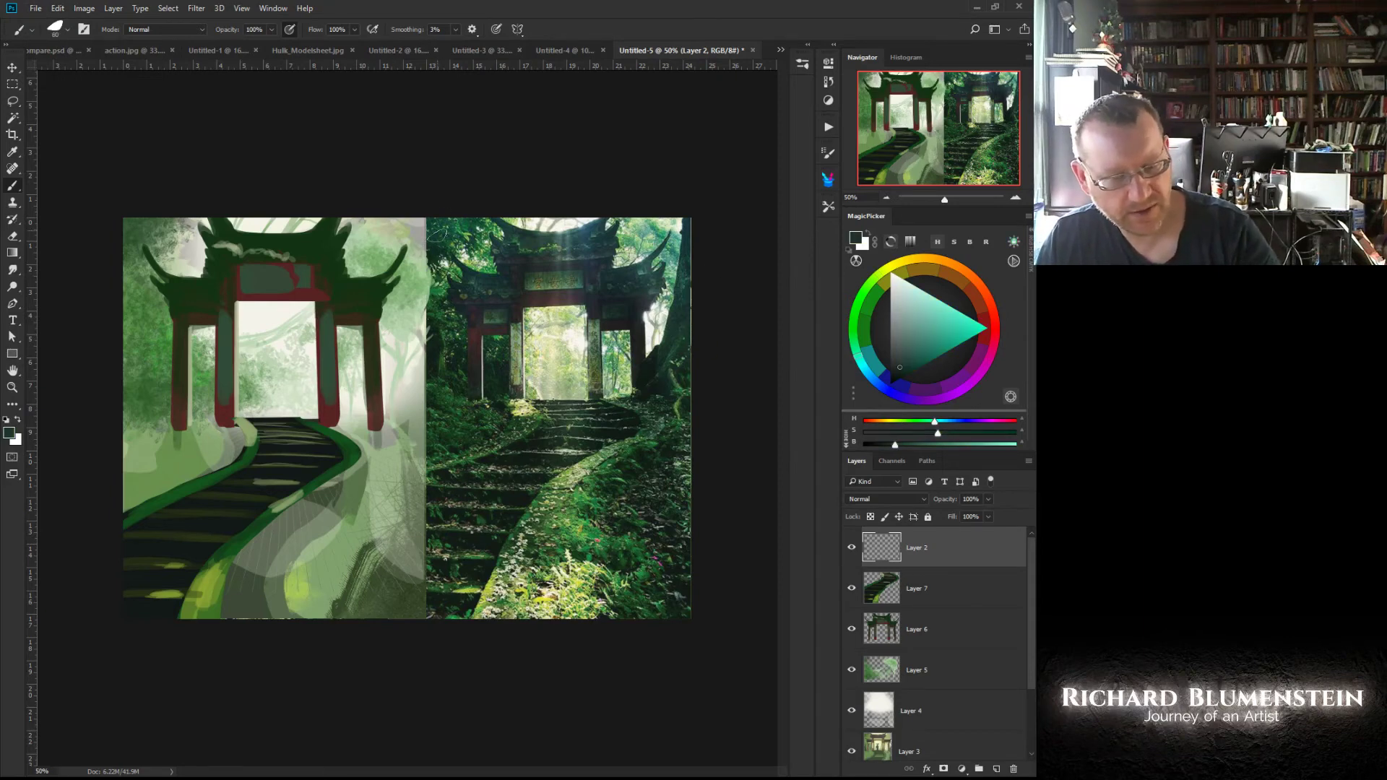
mouse_move(427, 210)
left_mouse_down()
mouse_move(403, 387)
mouse_move(404, 405)
mouse_move(421, 283)
mouse_move(422, 433)
mouse_move(410, 376)
mouse_move(394, 398)
mouse_move(415, 381)
mouse_move(403, 404)
mouse_move(377, 413)
mouse_move(392, 393)
mouse_move(386, 422)
mouse_move(396, 406)
mouse_move(355, 426)
mouse_move(386, 422)
mouse_move(329, 423)
mouse_move(377, 434)
mouse_move(358, 433)
mouse_move(367, 422)
mouse_move(362, 441)
mouse_move(382, 450)
mouse_move(354, 427)
mouse_move(372, 465)
mouse_move(367, 453)
mouse_move(328, 475)
mouse_move(362, 455)
mouse_move(251, 561)
mouse_move(257, 542)
mouse_move(225, 617)
mouse_move(221, 583)
mouse_move(242, 615)
mouse_move(423, 611)
left_mouse_up()
left_click(273, 526, "alt")
left_click(307, 497, "alt")
left_click_drag(420, 433, 418, 631)
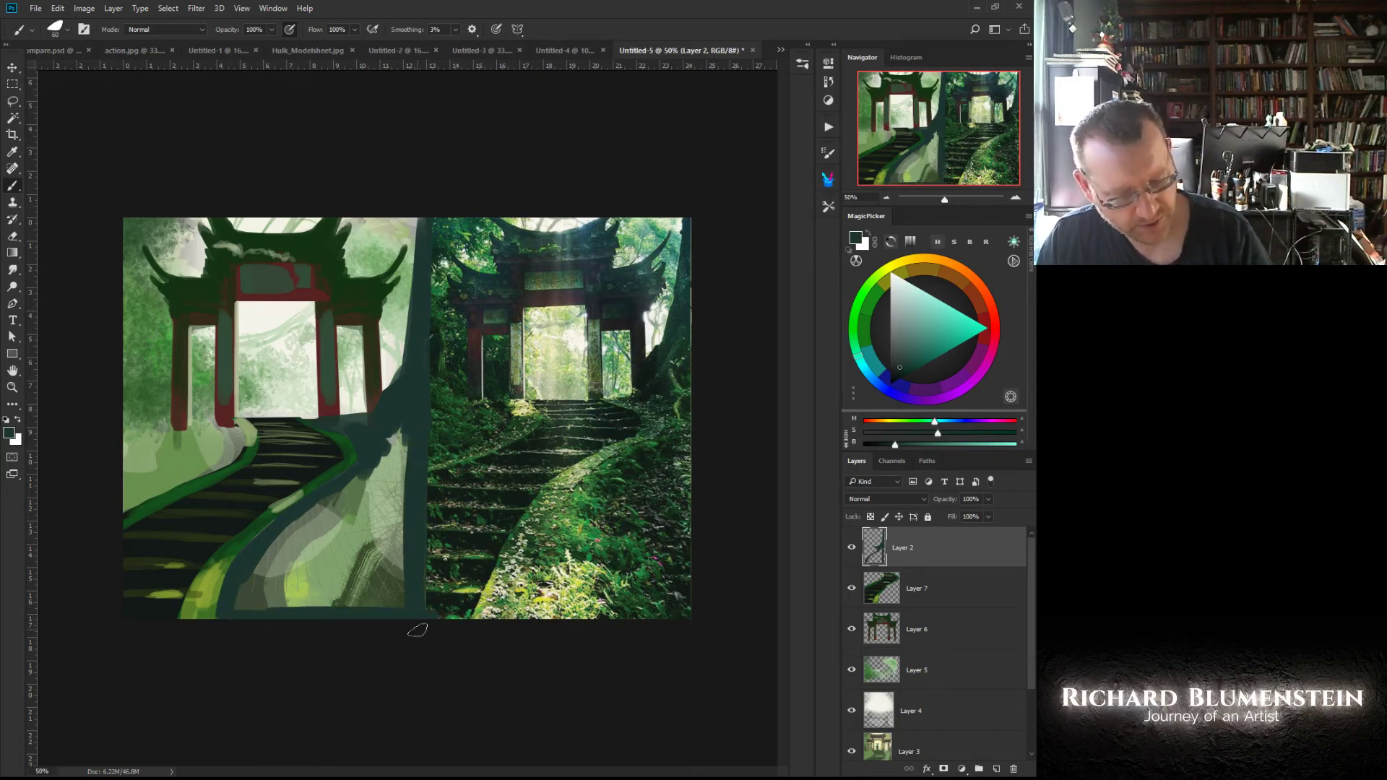
mouse_move(372, 477)
left_mouse_down()
mouse_move(387, 430)
mouse_move(412, 495)
mouse_move(344, 488)
mouse_move(330, 506)
mouse_move(389, 611)
mouse_move(255, 594)
mouse_move(256, 619)
mouse_move(274, 560)
left_mouse_up()
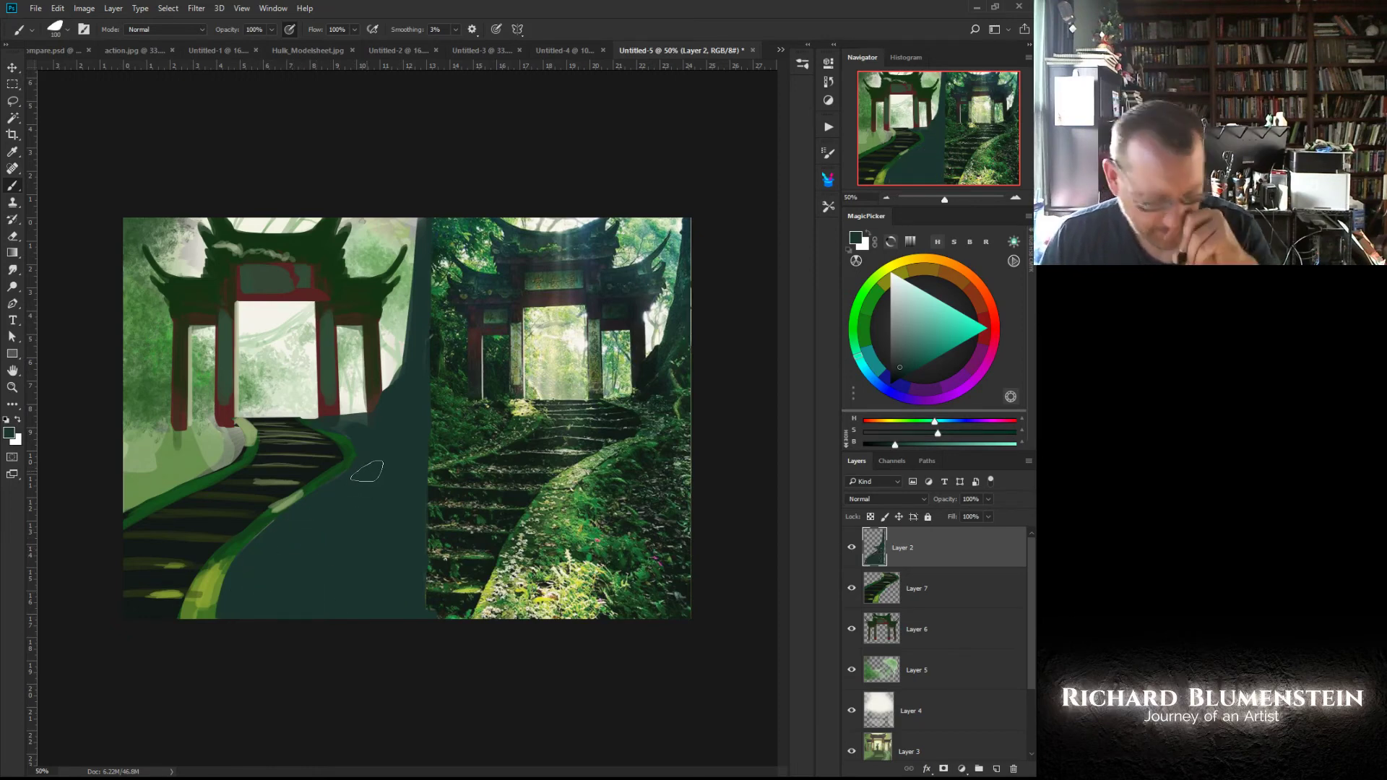
mouse_move(230, 432)
left_mouse_down()
mouse_move(177, 423)
mouse_move(112, 366)
mouse_move(166, 419)
mouse_move(168, 449)
mouse_move(103, 442)
mouse_move(106, 510)
mouse_move(225, 448)
mouse_move(188, 435)
mouse_move(220, 451)
mouse_move(217, 423)
mouse_move(225, 432)
mouse_move(166, 399)
mouse_move(194, 420)
mouse_move(168, 400)
mouse_move(195, 422)
left_mouse_up()
Step: Cover the gate's left side with dark teal hillside colour
left_click(255, 428, "alt")
key("bracketleft")
key("bracketleft")
left_click(148, 396, "alt")
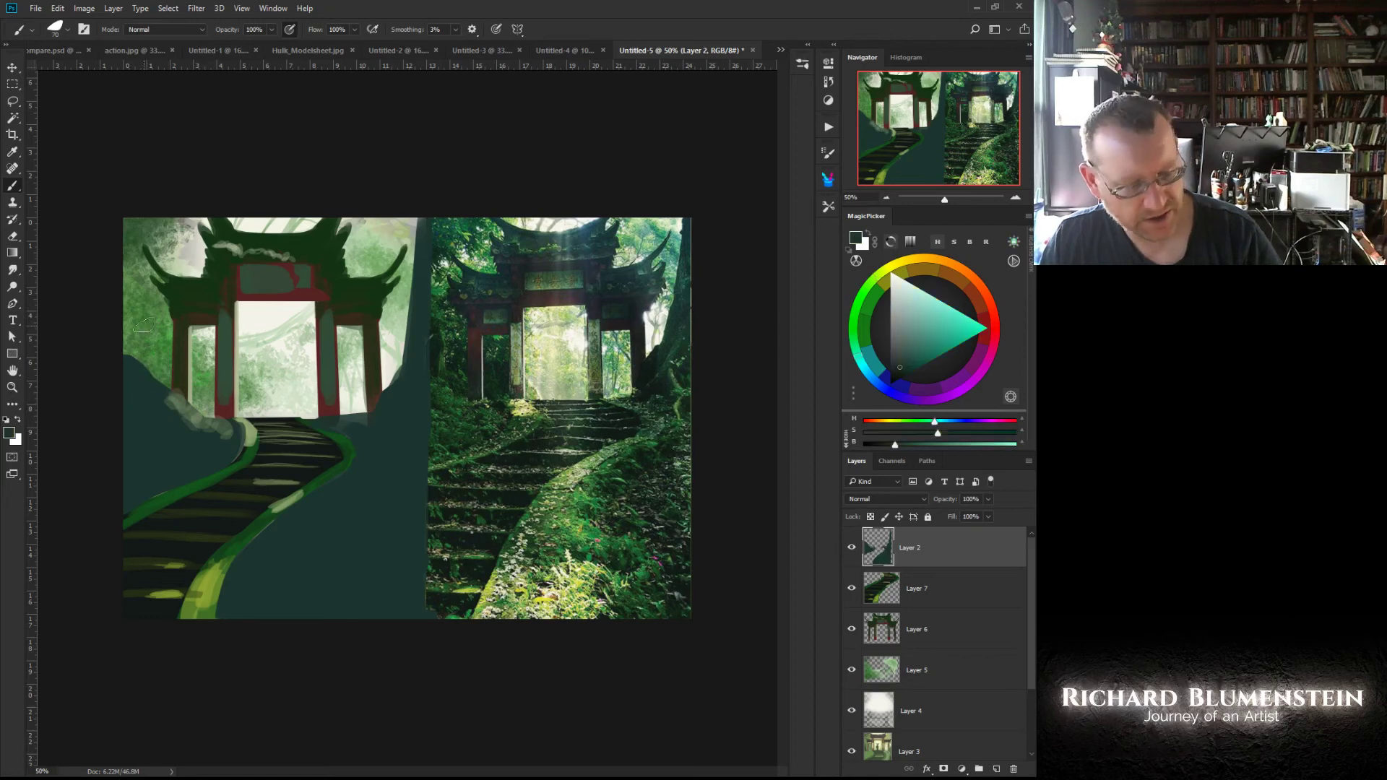
mouse_move(128, 325)
left_mouse_down()
mouse_move(128, 368)
mouse_move(148, 359)
mouse_move(147, 376)
mouse_move(122, 284)
mouse_move(130, 329)
left_mouse_up()
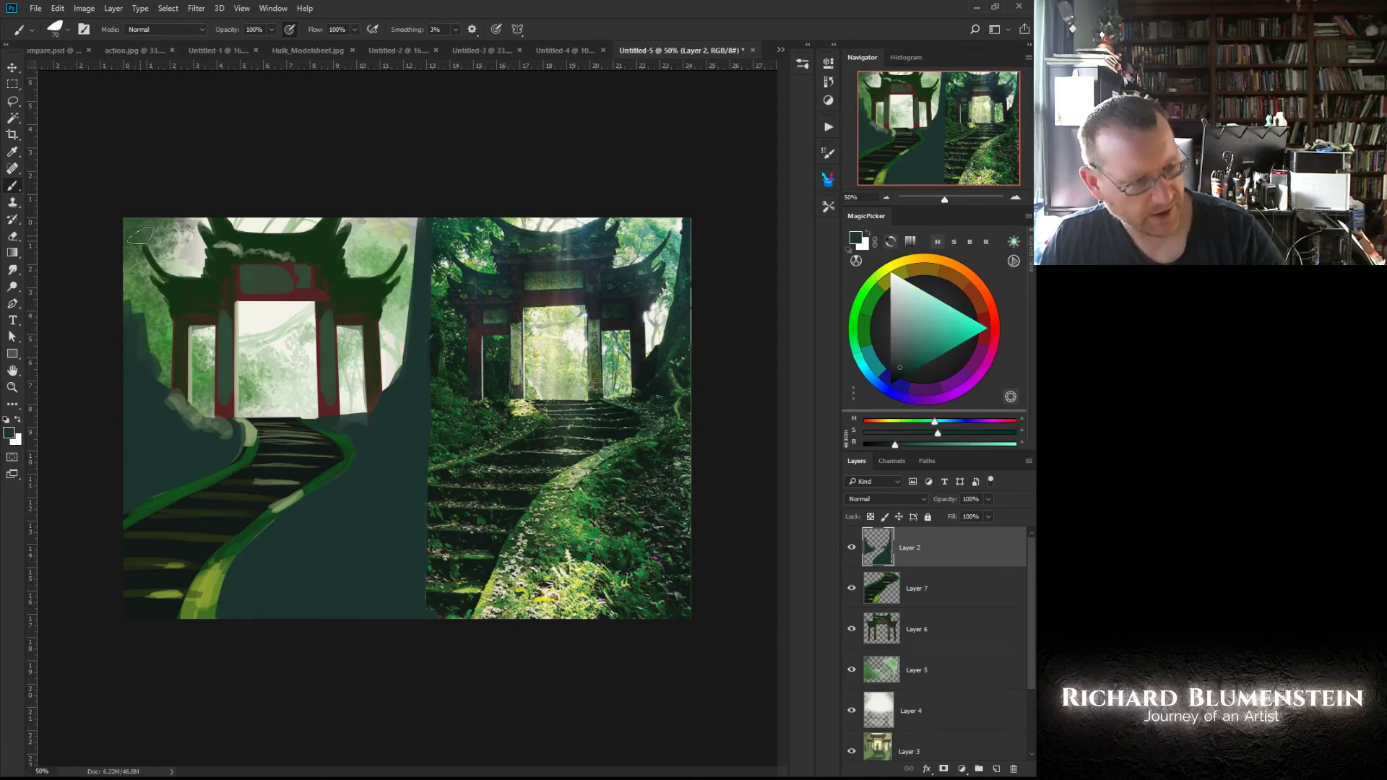
key("bracketright")
key("bracketright")
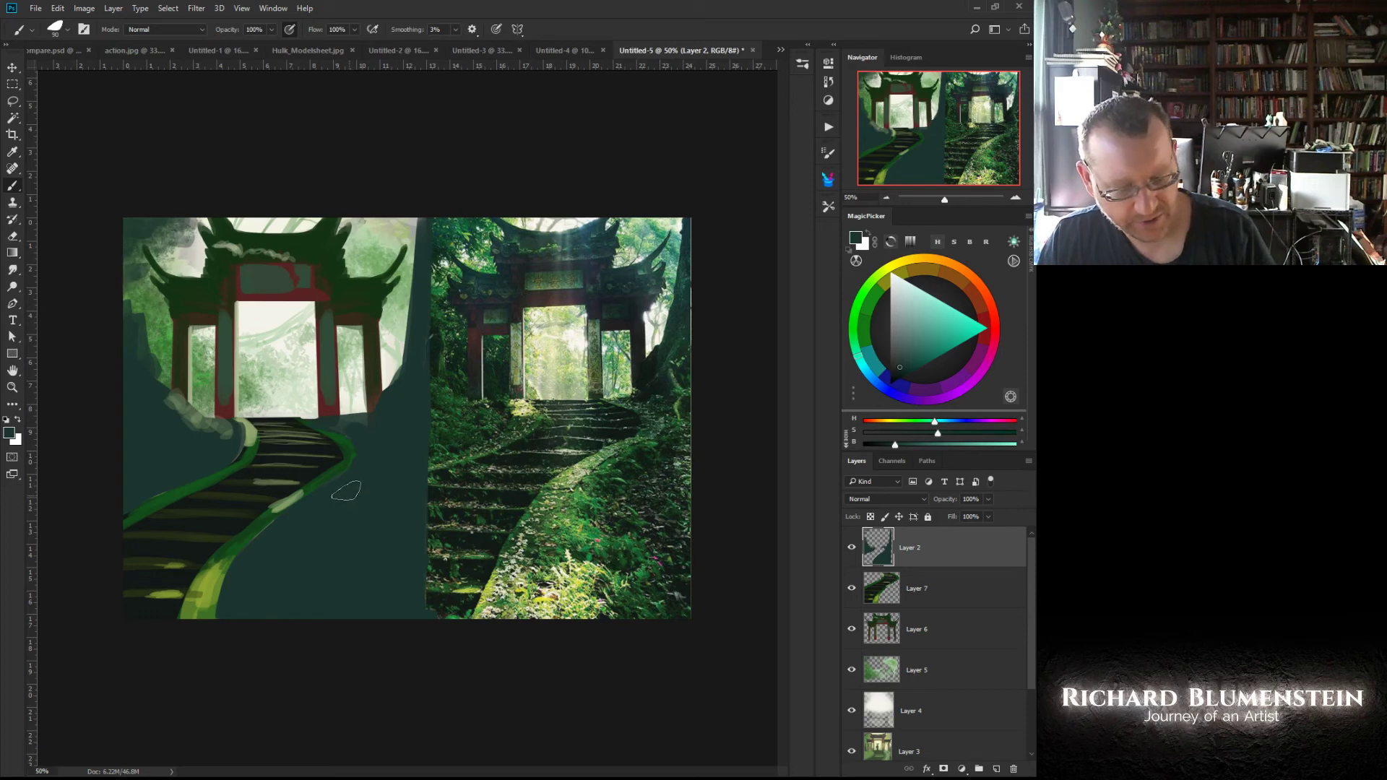
Step: Lay a large yellow-green patch across the lower foreground
left_click(210, 573, "alt")
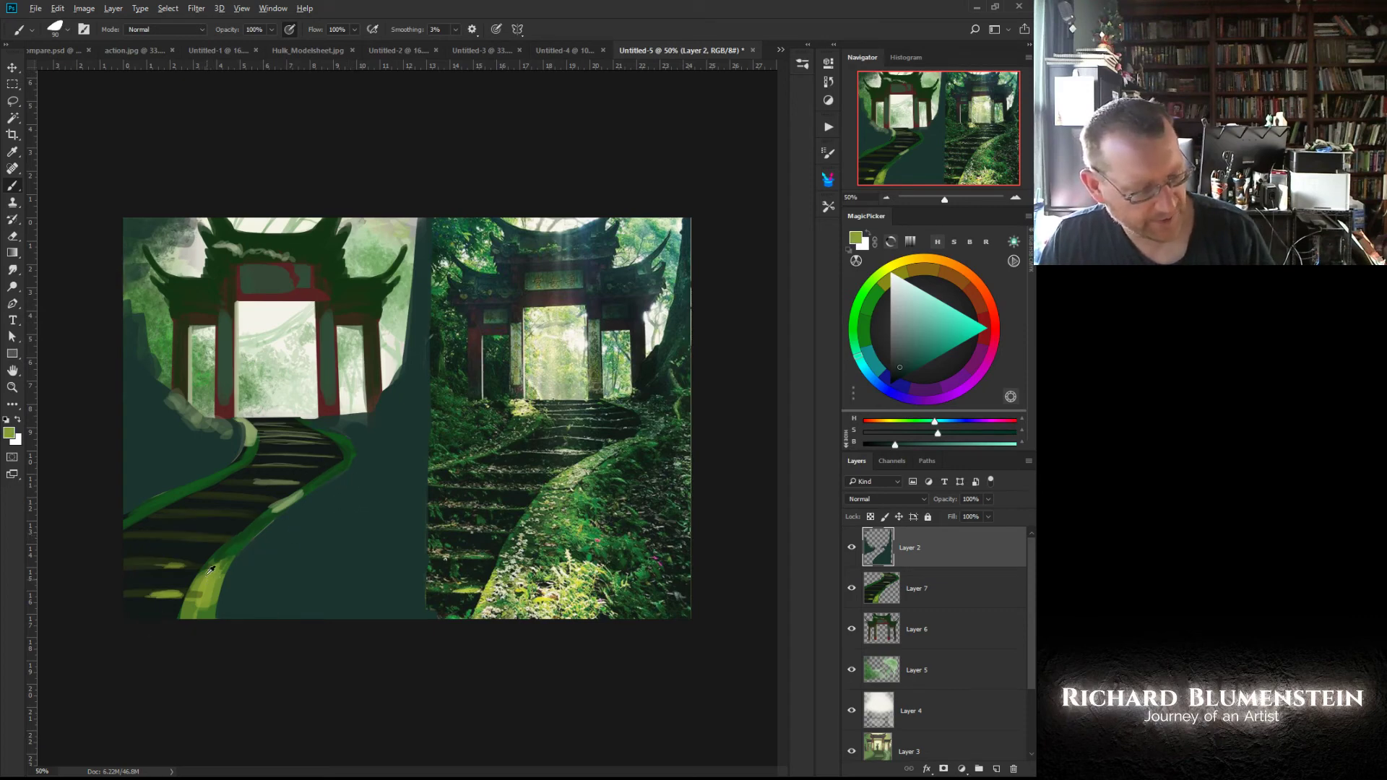
key("bracketright")
key("bracketright")
key("bracketright")
key("bracketright")
key("bracketright")
key("bracketright")
key("bracketright")
key("bracketright")
mouse_move(310, 586)
left_mouse_down()
mouse_move(252, 608)
mouse_move(241, 578)
mouse_move(264, 578)
mouse_move(280, 601)
mouse_move(314, 590)
mouse_move(303, 612)
mouse_move(255, 587)
mouse_move(221, 603)
mouse_move(291, 560)
mouse_move(313, 612)
mouse_move(231, 634)
left_mouse_up()
key("bracketleft")
key("bracketleft")
key("bracketleft")
key("bracketleft")
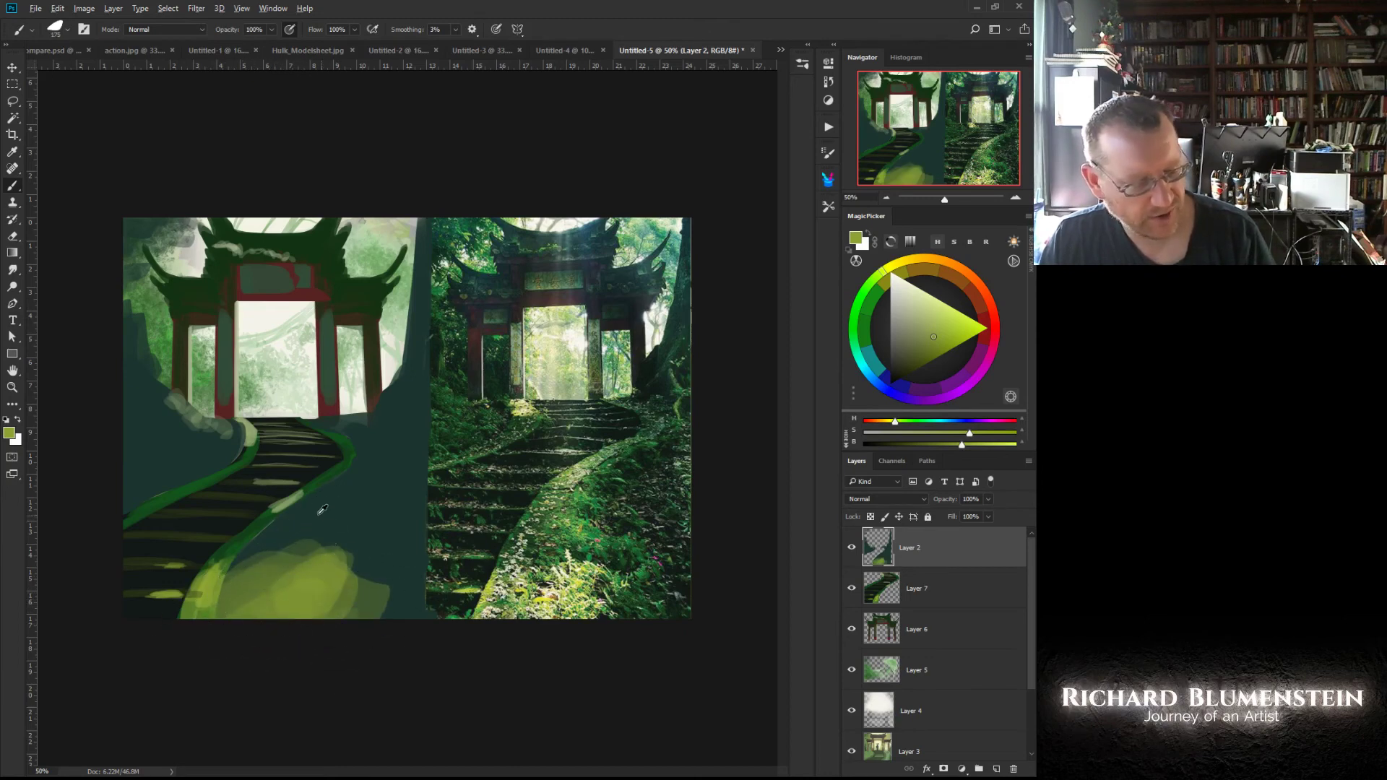
Step: Paint very dark teal beside the staircase and over the light patch right of the gate
left_click(282, 466, "alt")
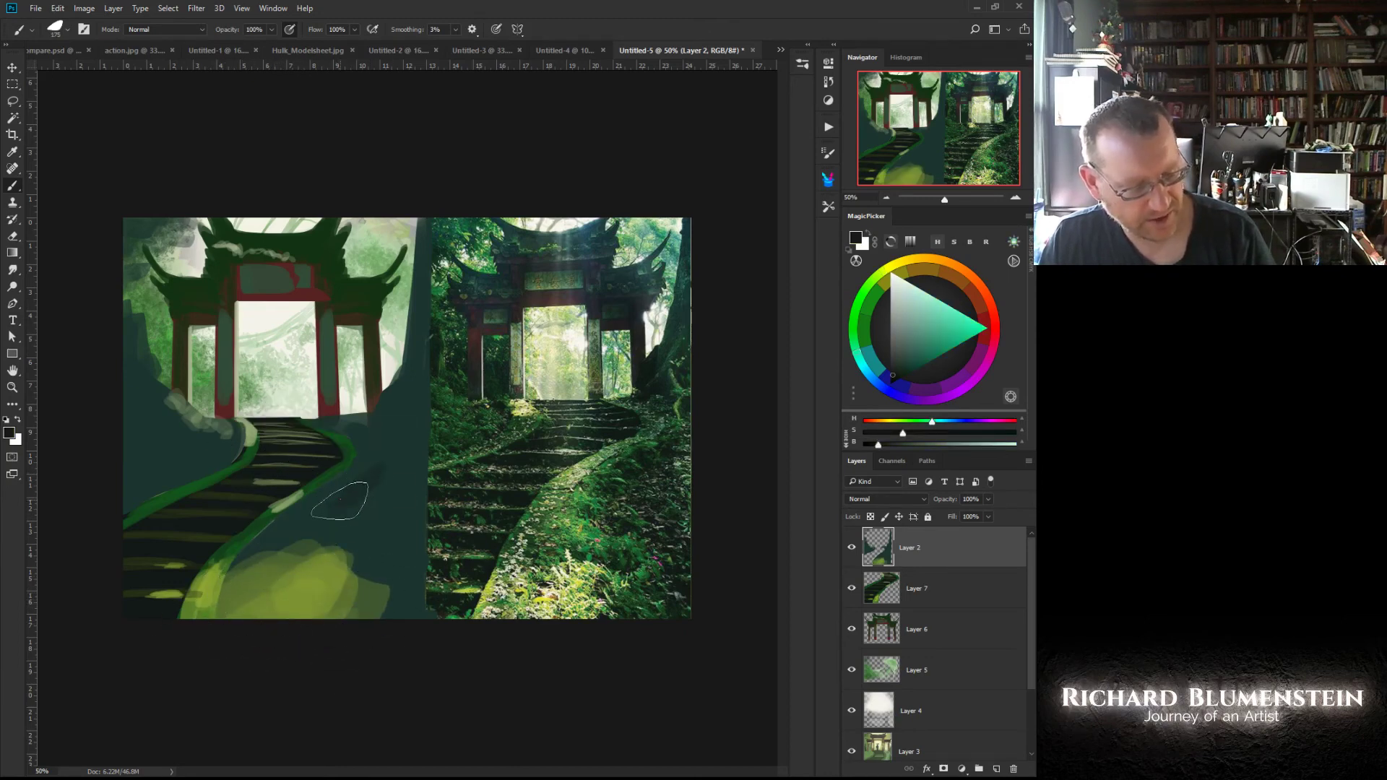
left_click_drag(364, 507, 379, 461)
left_click_drag(379, 461, 361, 513)
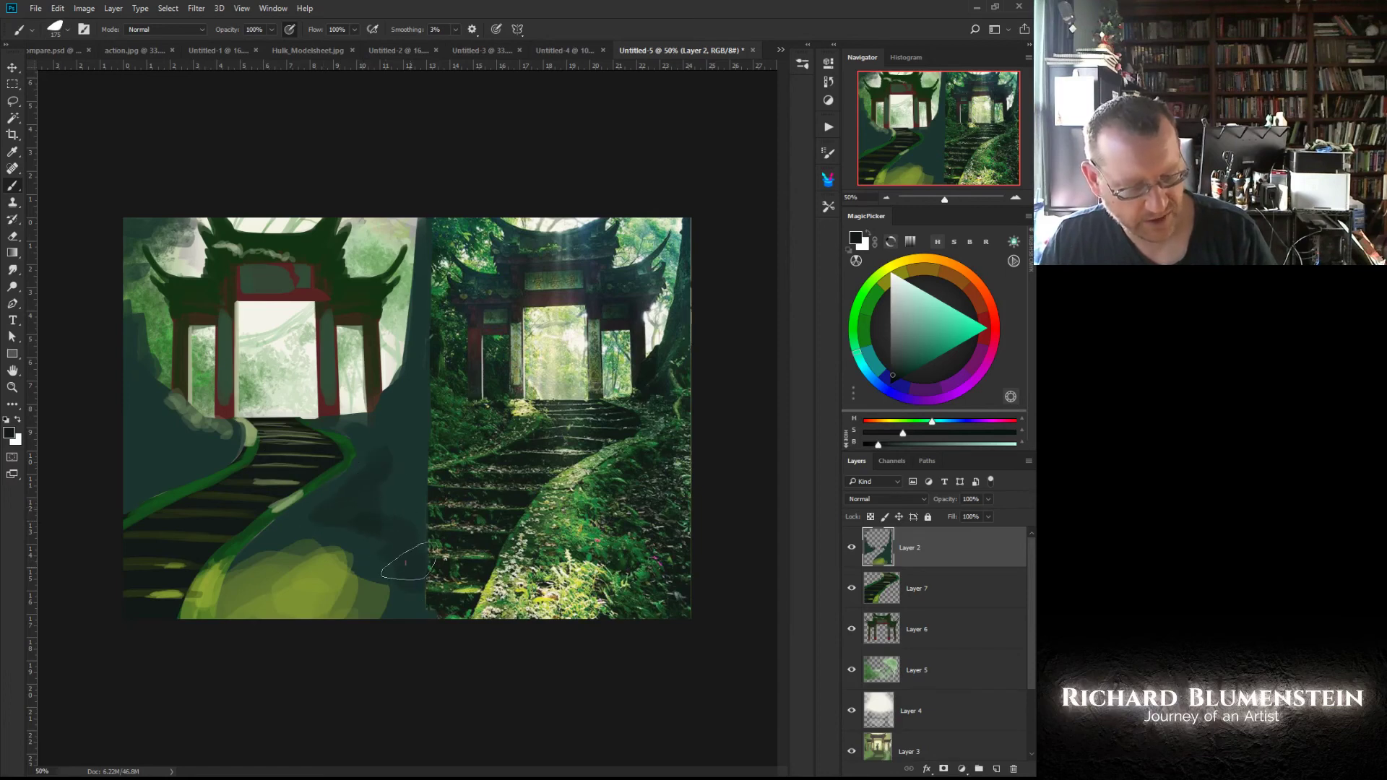
mouse_move(409, 463)
left_mouse_down()
mouse_move(424, 438)
mouse_move(419, 452)
left_mouse_up()
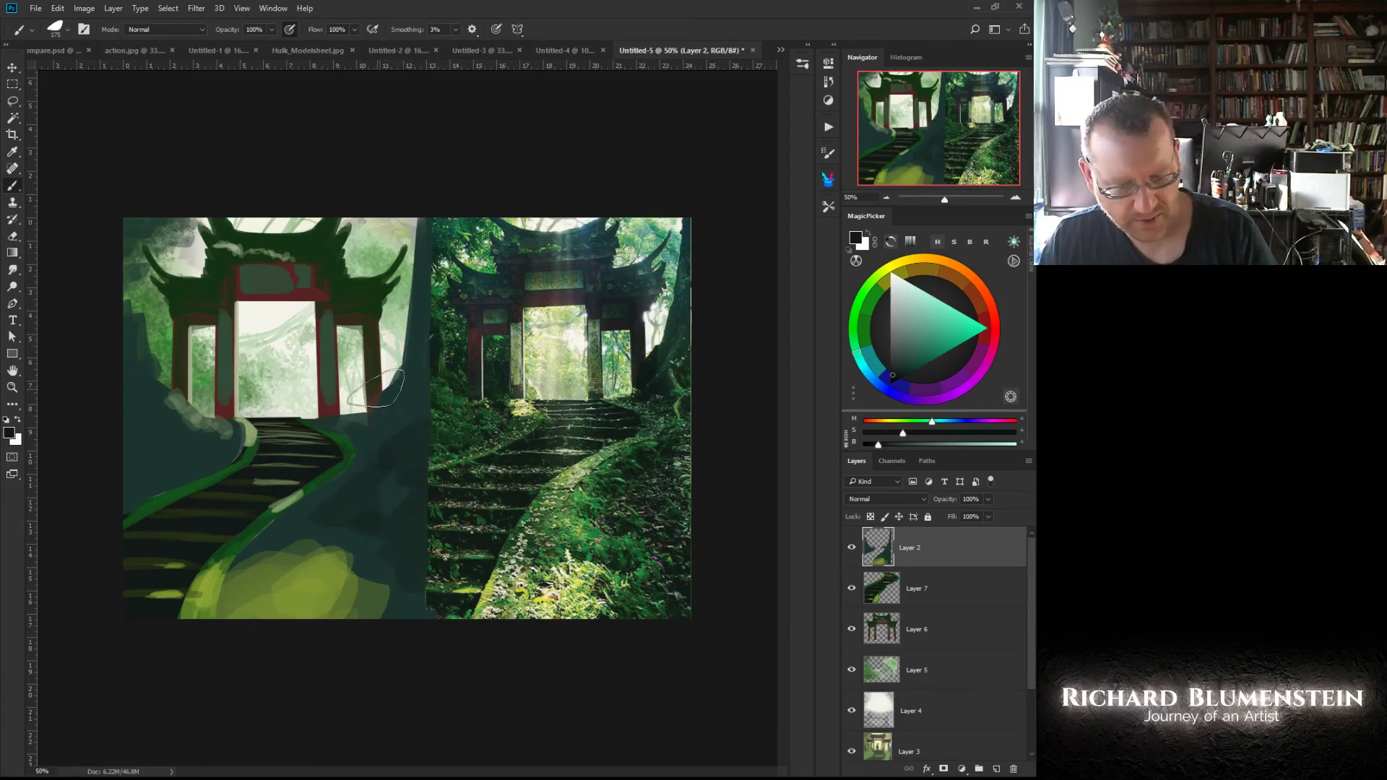
key("bracketleft")
key("bracketleft")
key("bracketleft")
key("bracketleft")
mouse_move(383, 405)
left_mouse_down()
mouse_move(369, 435)
mouse_move(379, 396)
mouse_move(374, 410)
mouse_move(404, 373)
mouse_move(391, 420)
mouse_move(425, 405)
left_mouse_up()
key("bracketleft")
key("bracketleft")
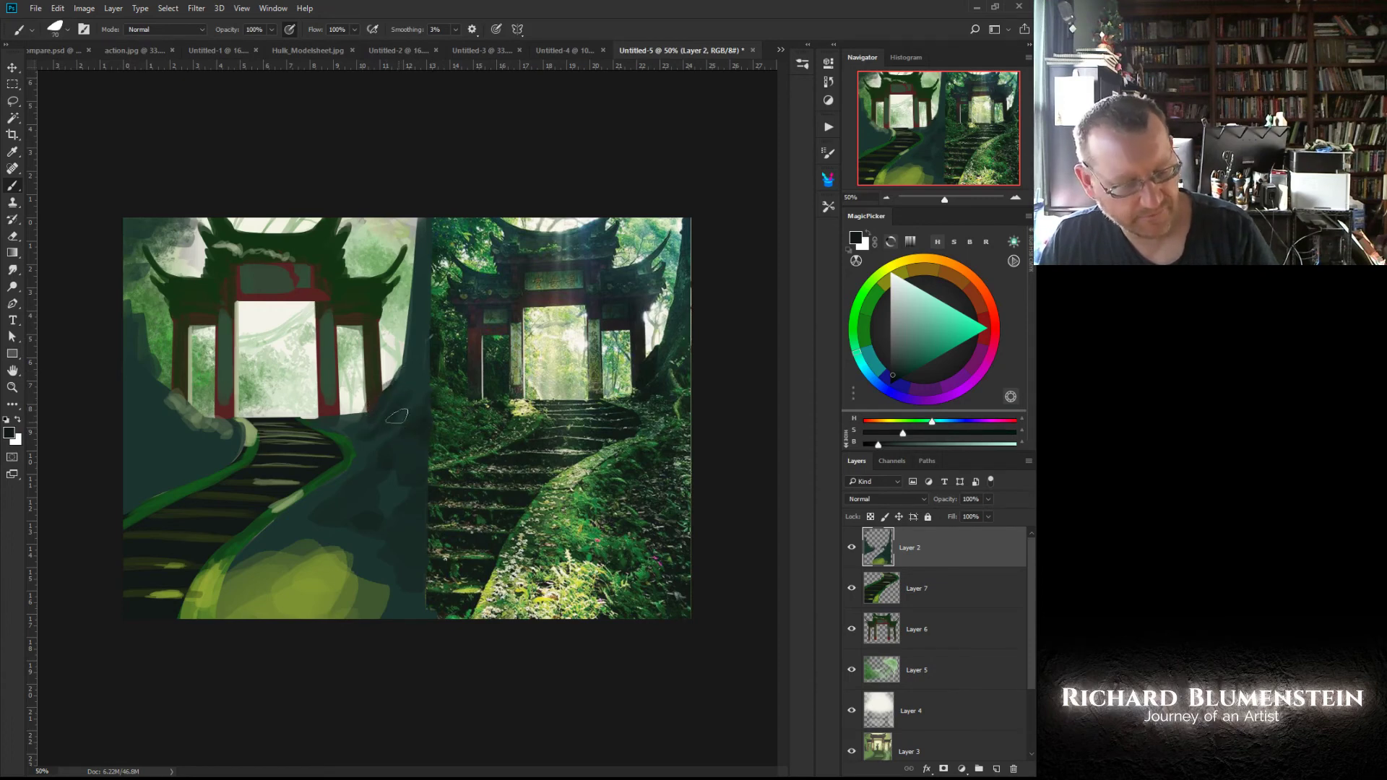
left_click(304, 542, "alt")
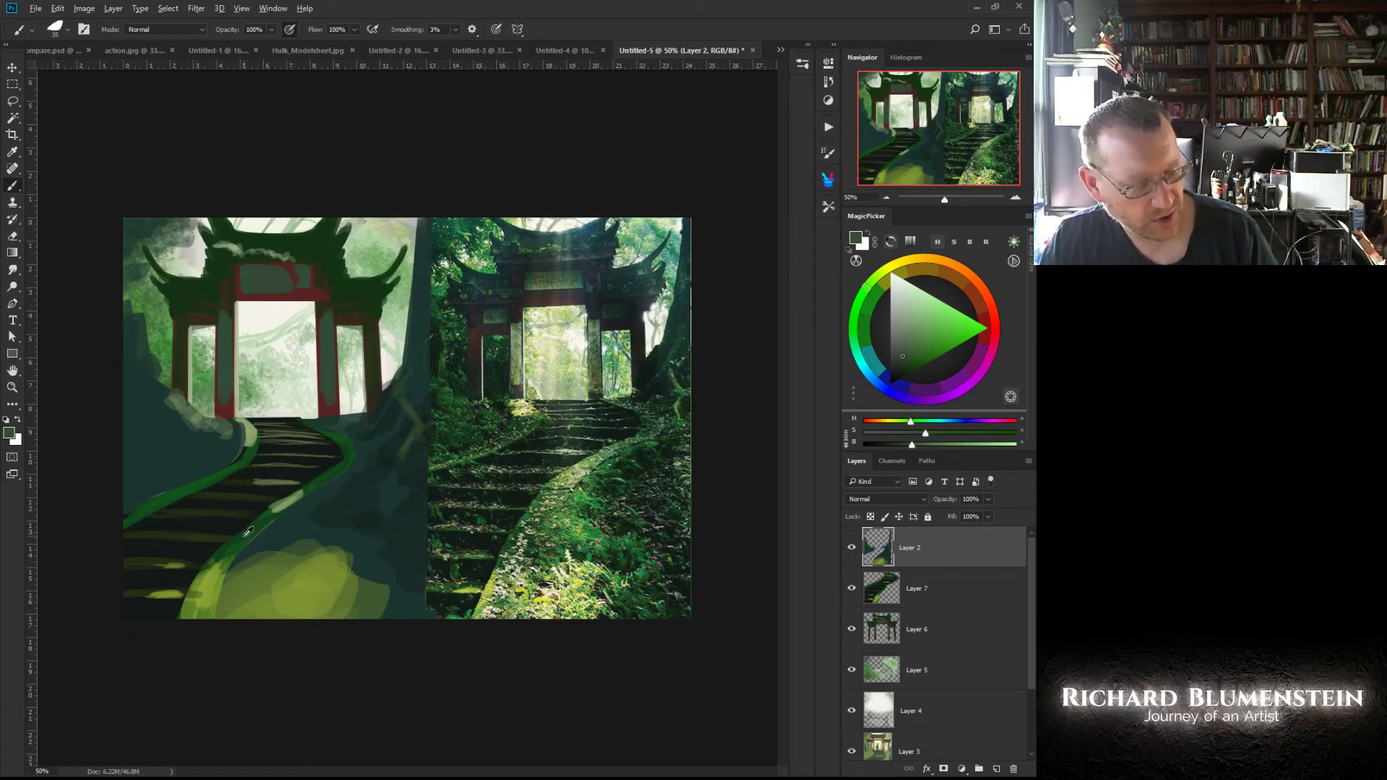
left_click(226, 523, "alt")
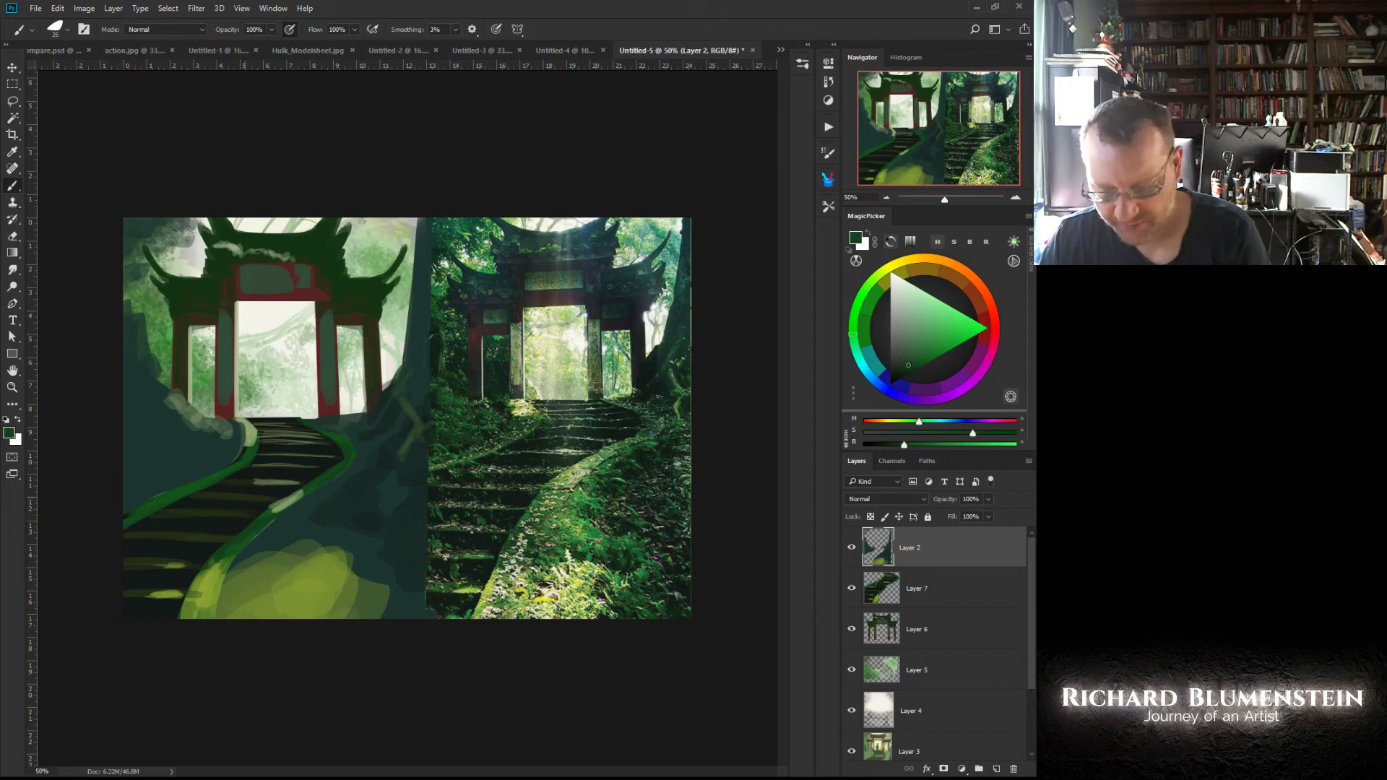
Step: Tone the bright green stair edges on Layer 7 down to muted olive, then return to Layer 2
left_click(879, 585)
left_click(247, 532, "alt")
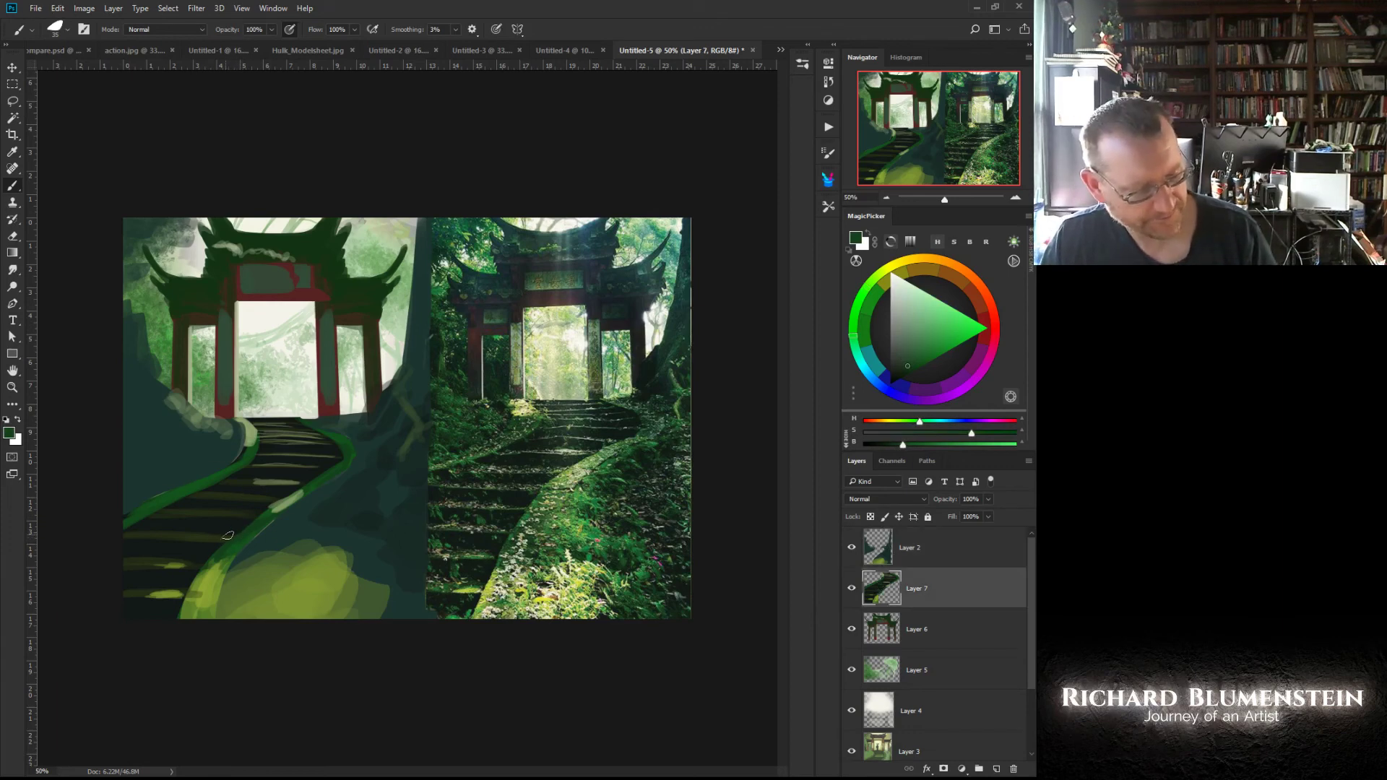
left_click(298, 523, "alt")
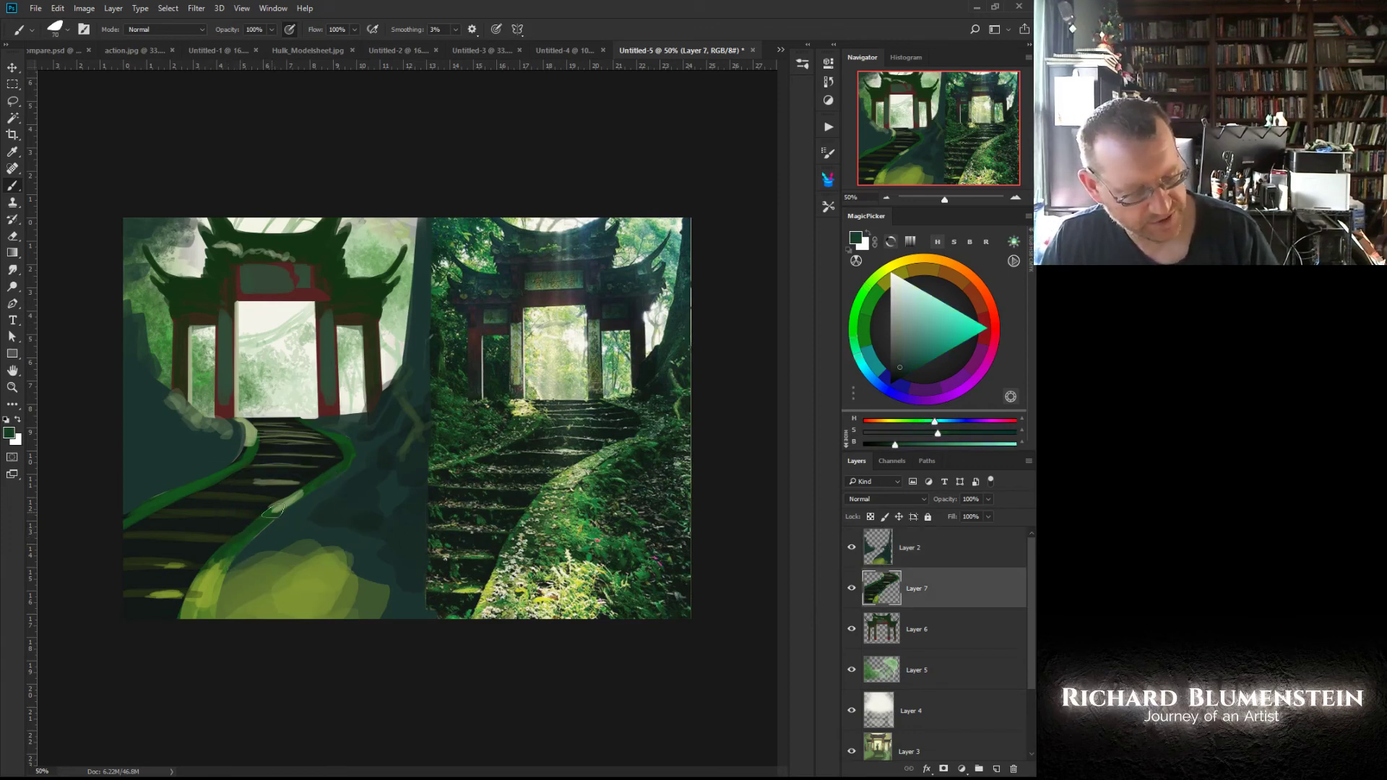
mouse_move(274, 510)
left_mouse_down()
mouse_move(231, 561)
mouse_move(254, 526)
mouse_move(199, 564)
mouse_move(166, 501)
mouse_move(197, 492)
mouse_move(232, 537)
mouse_move(295, 497)
mouse_move(242, 539)
mouse_move(329, 477)
left_mouse_up()
left_click(206, 592, "alt")
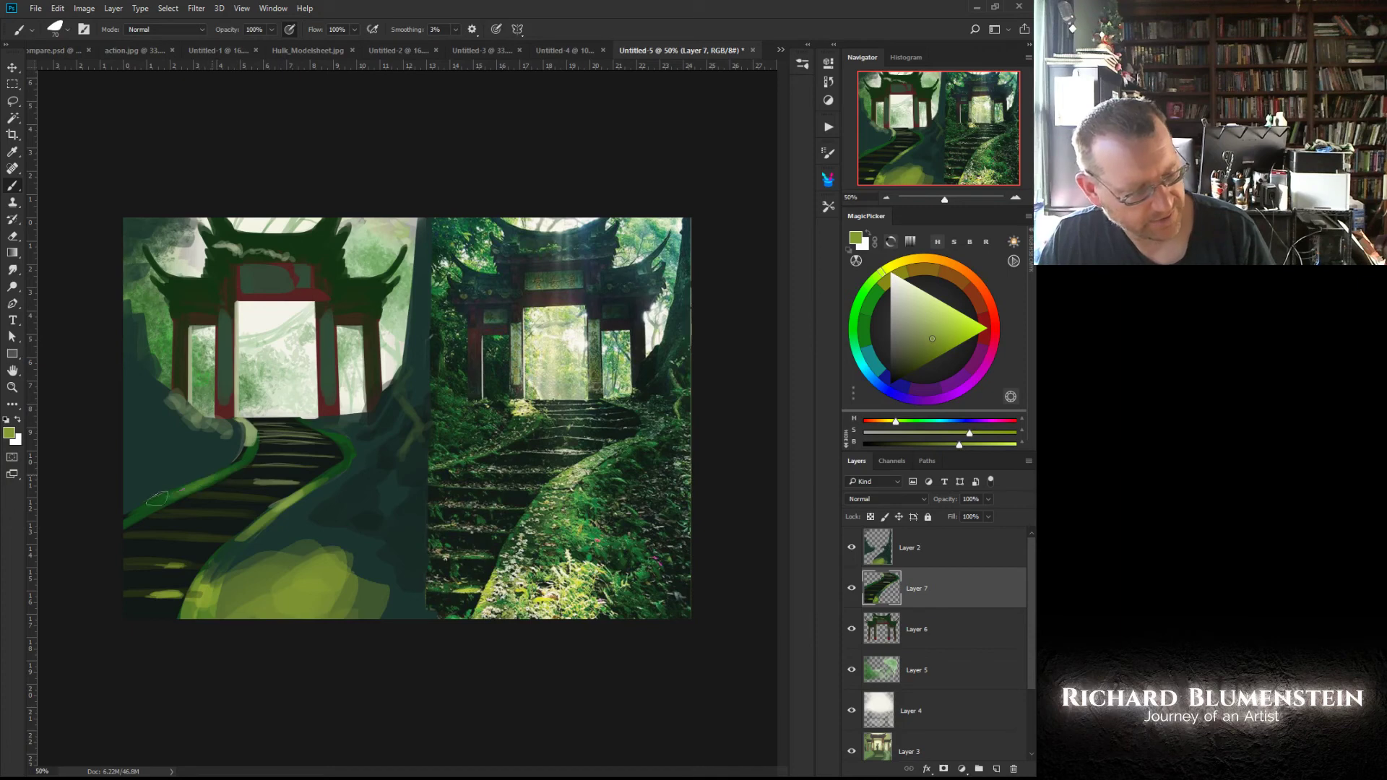
left_click(223, 555, "alt")
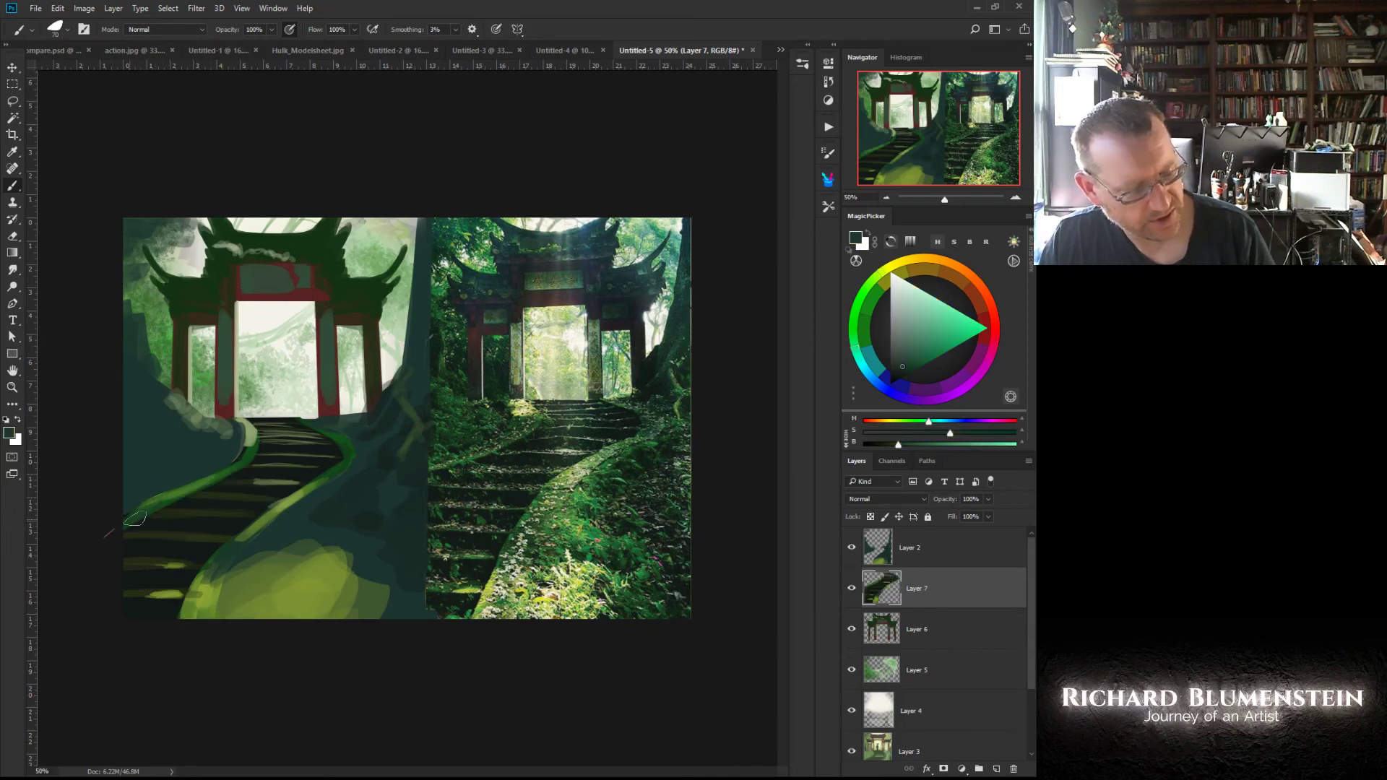
mouse_move(245, 457)
left_mouse_down()
mouse_move(254, 441)
mouse_move(221, 468)
left_mouse_up()
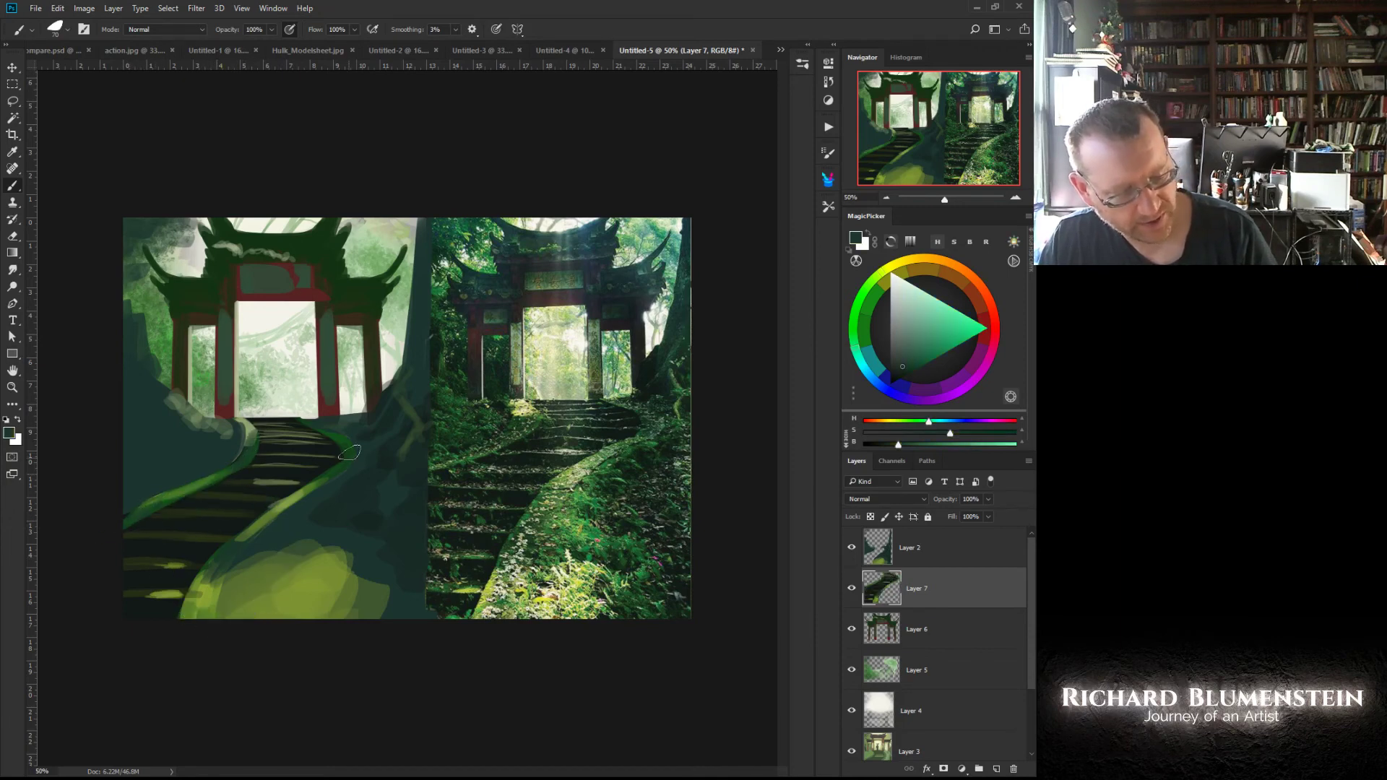
left_click_drag(350, 453, 300, 412)
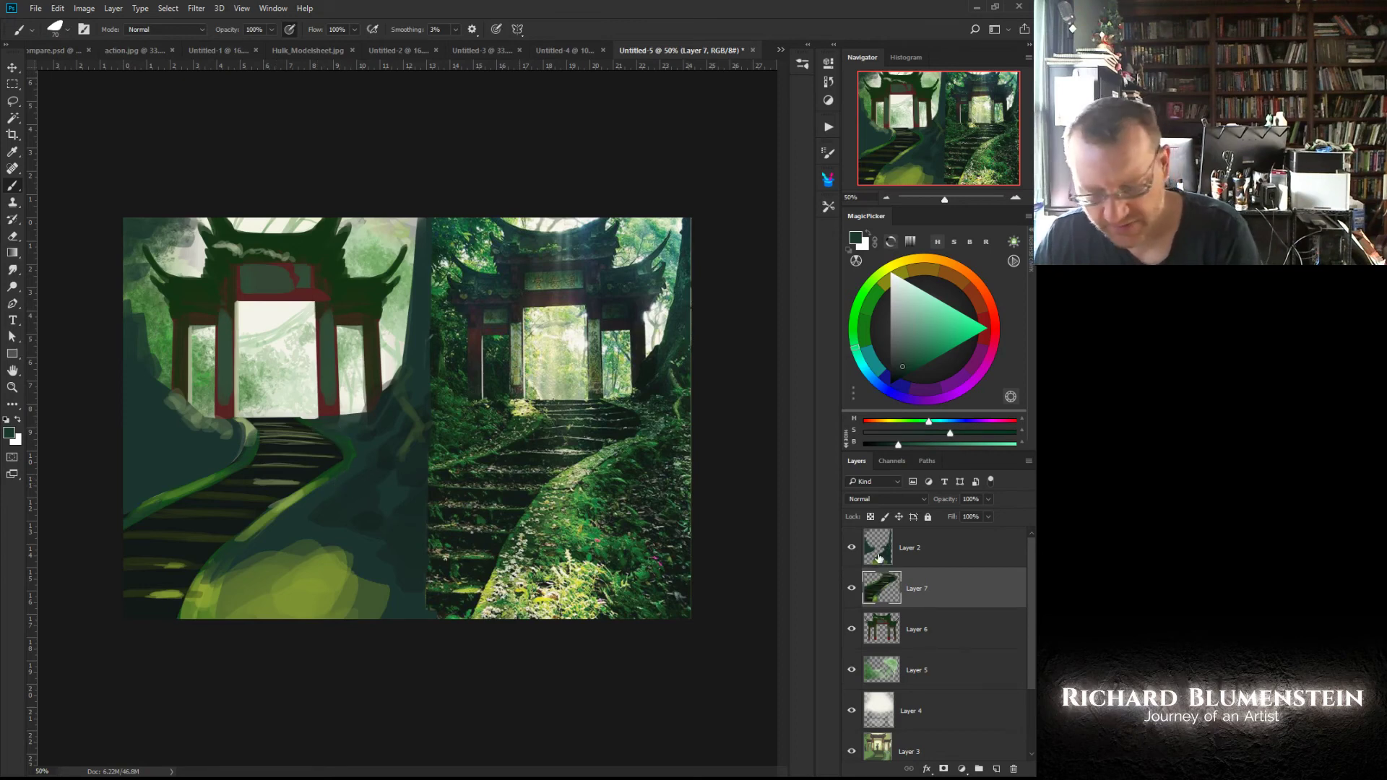
key("alt+bracketright")
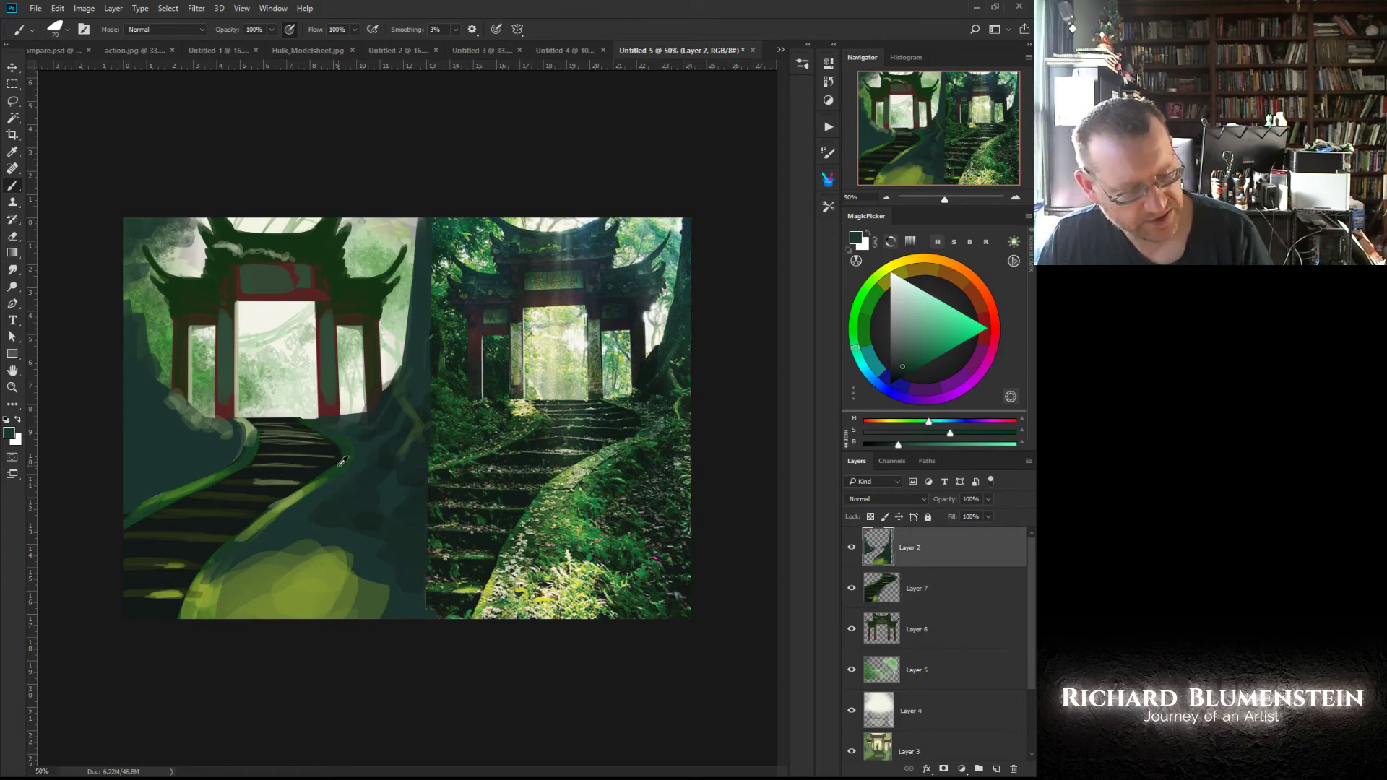
Step: Paint greens sampled from the photo over the lower-right hillside, enlarging the brush to 90
left_click(340, 466, "alt")
left_click_drag(362, 484, 333, 492)
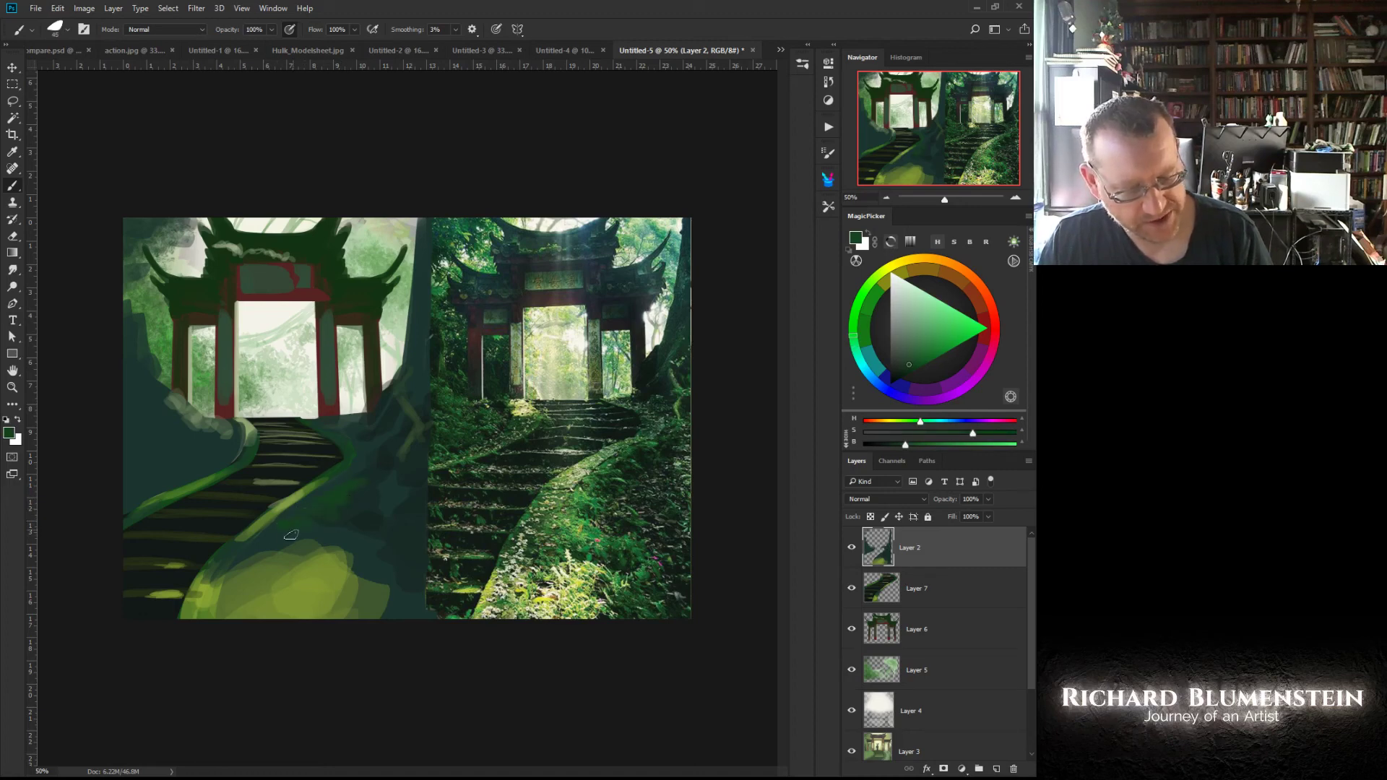
left_click(576, 520, "alt")
key("bracketright")
key("bracketright")
key("bracketright")
key("bracketright")
key("bracketright")
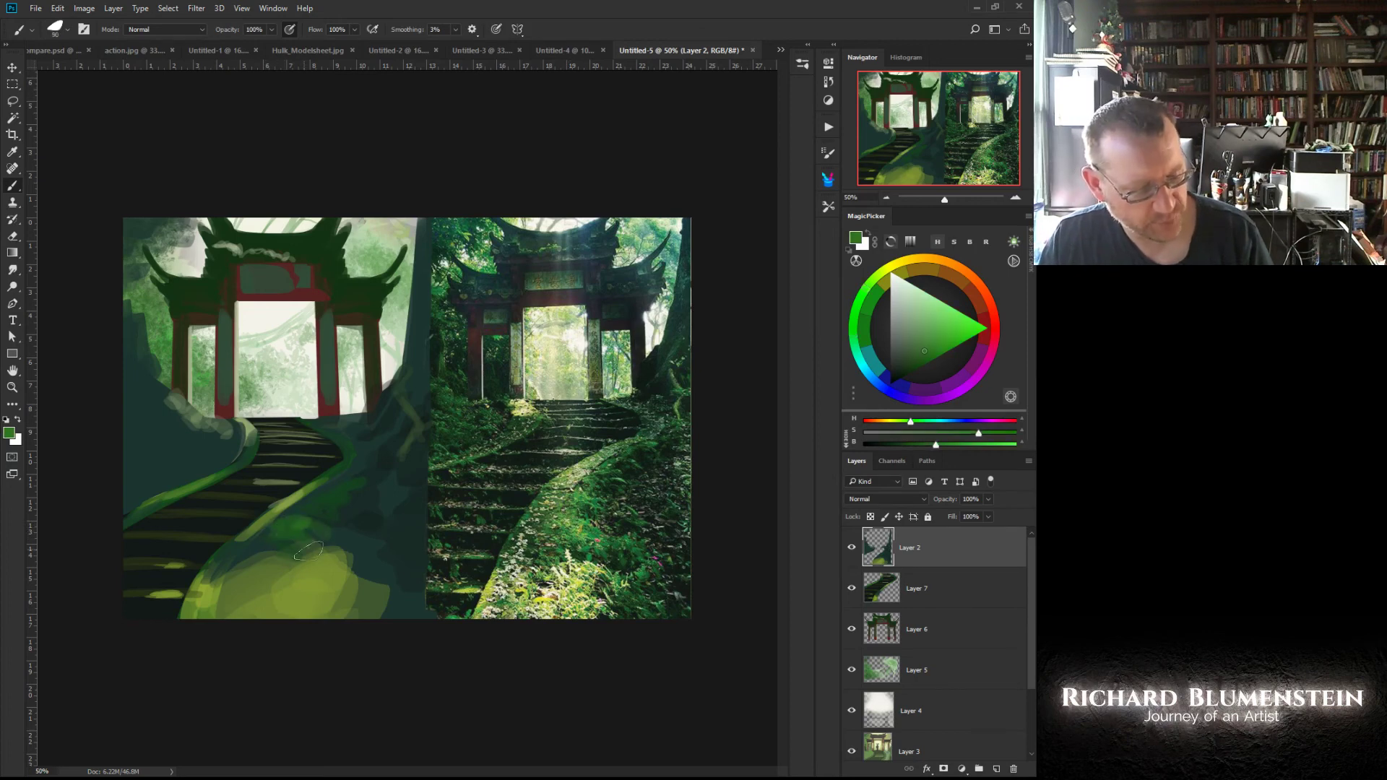
mouse_move(285, 523)
left_mouse_down()
mouse_move(311, 495)
mouse_move(303, 543)
mouse_move(347, 547)
left_mouse_up()
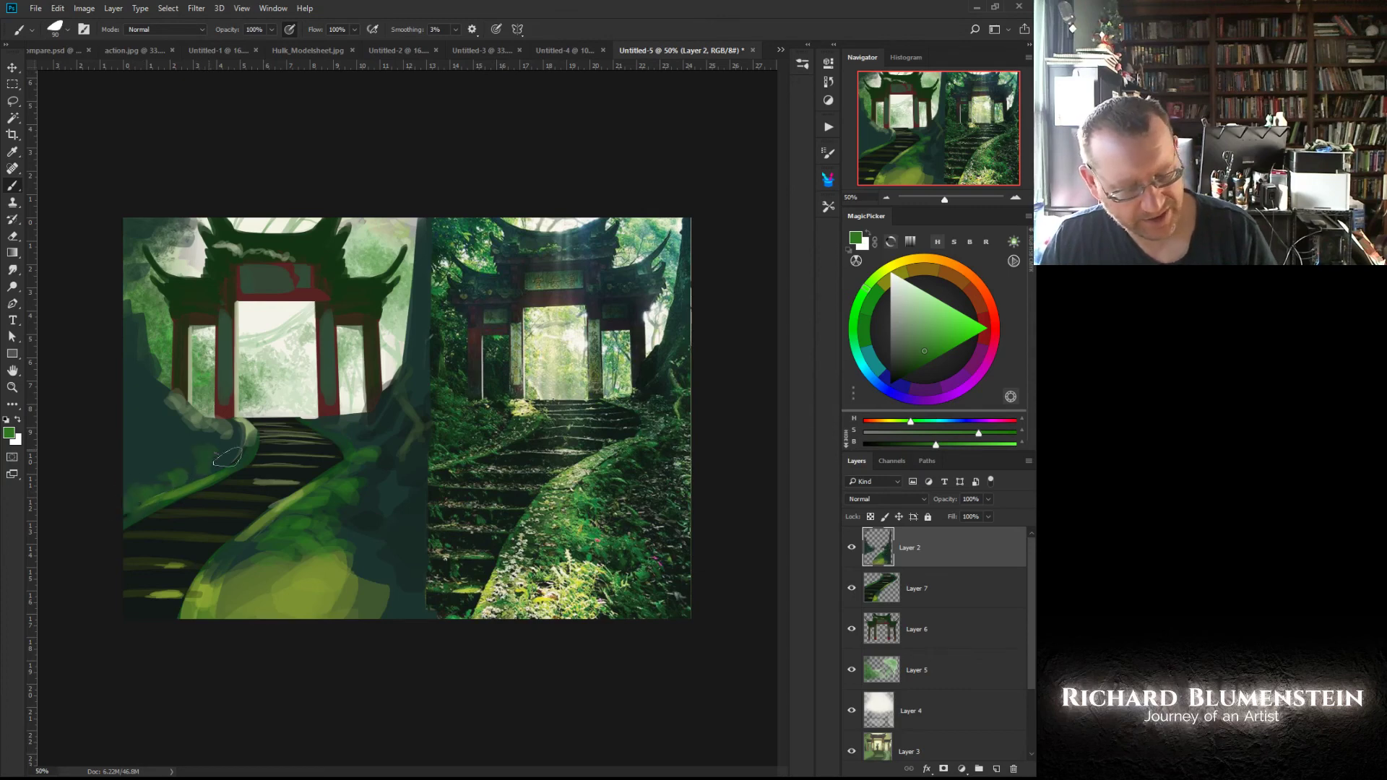
mouse_move(370, 602)
left_mouse_down()
mouse_move(387, 591)
mouse_move(397, 606)
left_mouse_up()
mouse_move(379, 608)
left_mouse_down()
mouse_move(397, 575)
mouse_move(349, 606)
mouse_move(380, 610)
mouse_move(373, 566)
left_mouse_up()
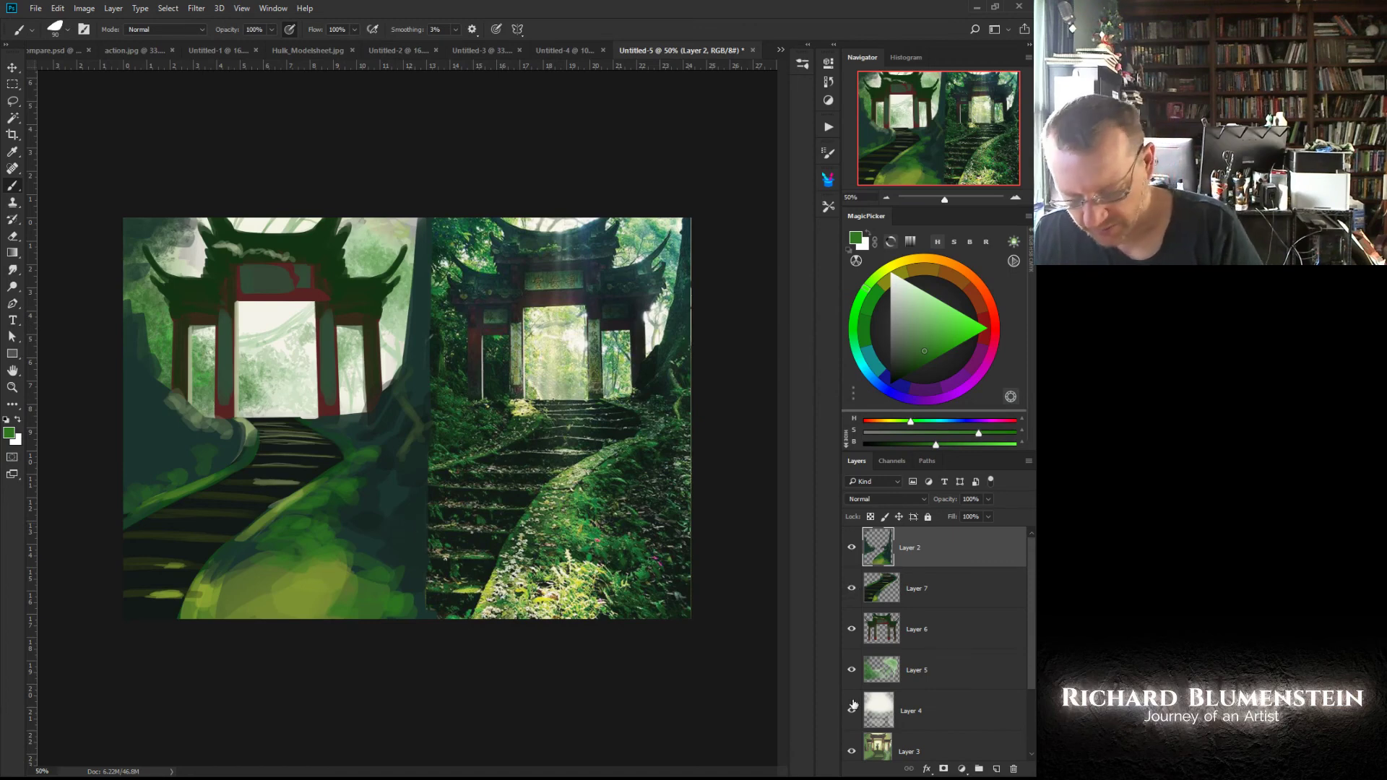
left_click_drag(1031, 634, 1024, 729)
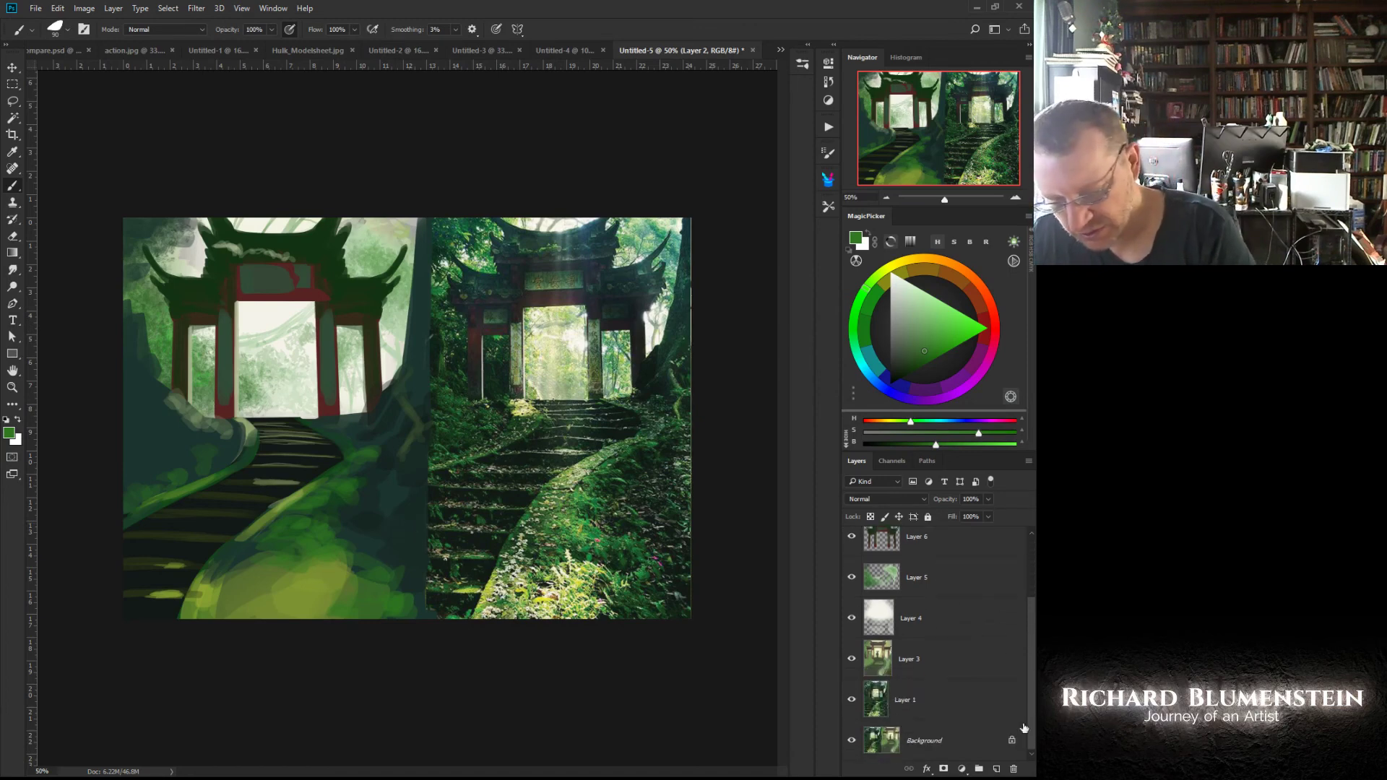
Step: Hide the reference photo on Layer 1 and merge Layers 2–4 into Layer 2
left_click(852, 701)
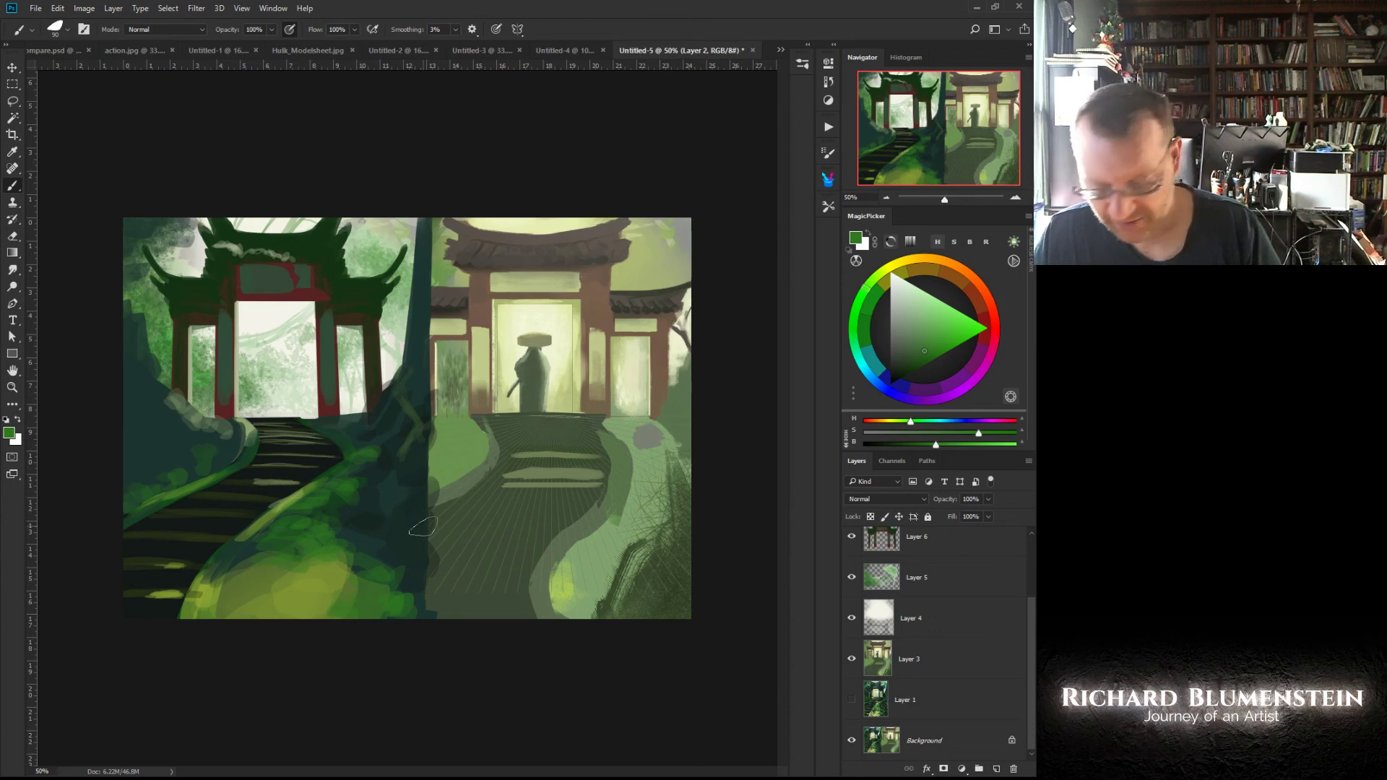
left_click(870, 610)
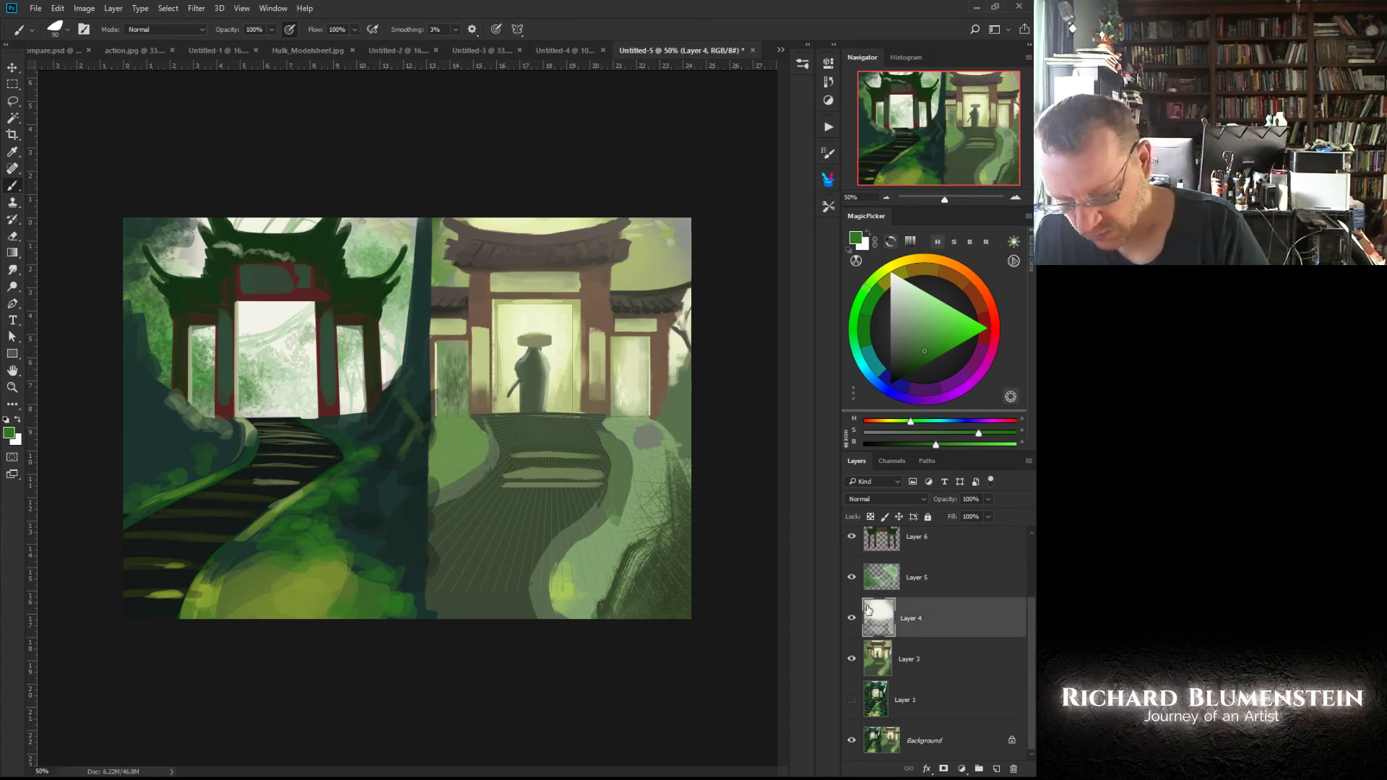
left_click_drag(1032, 623, 1030, 552)
left_click(885, 551, "shift")
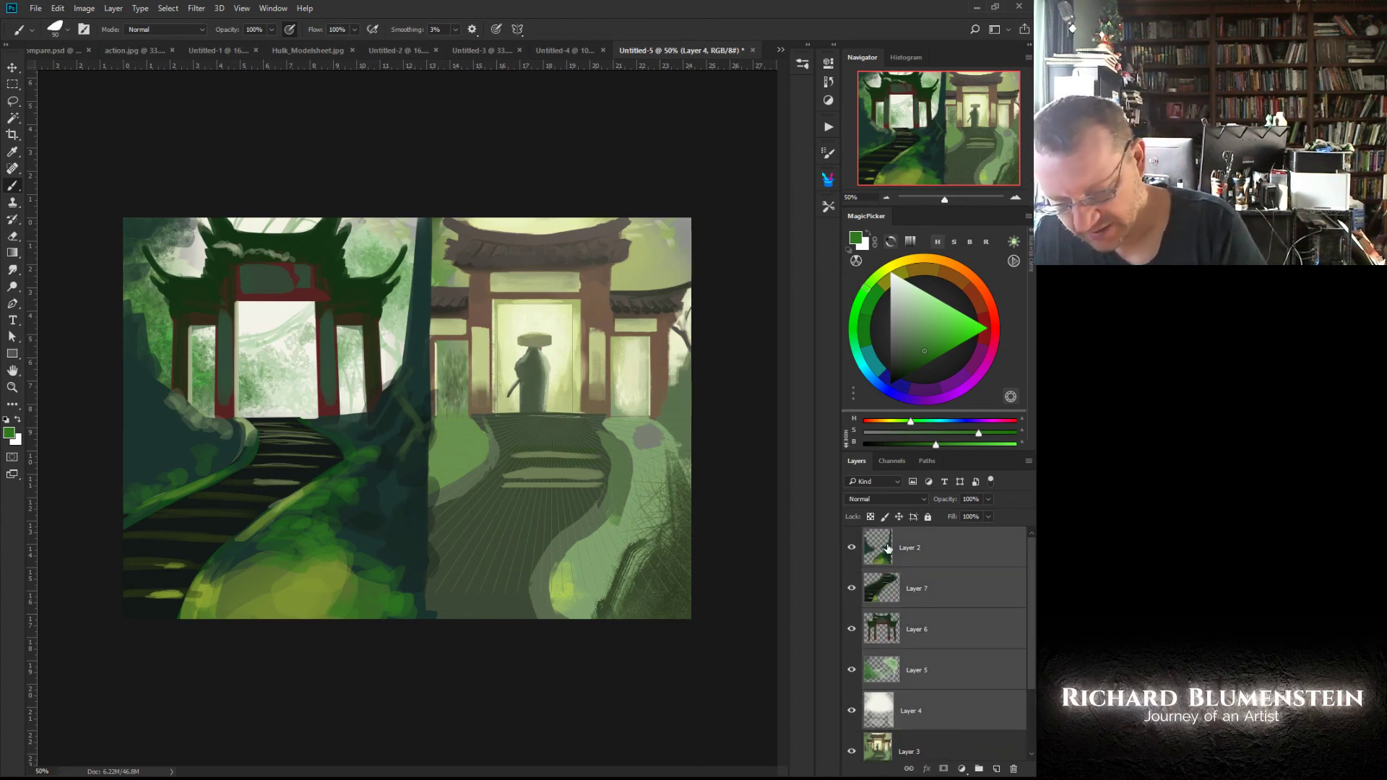
middle_click(340, 402)
left_click(372, 400)
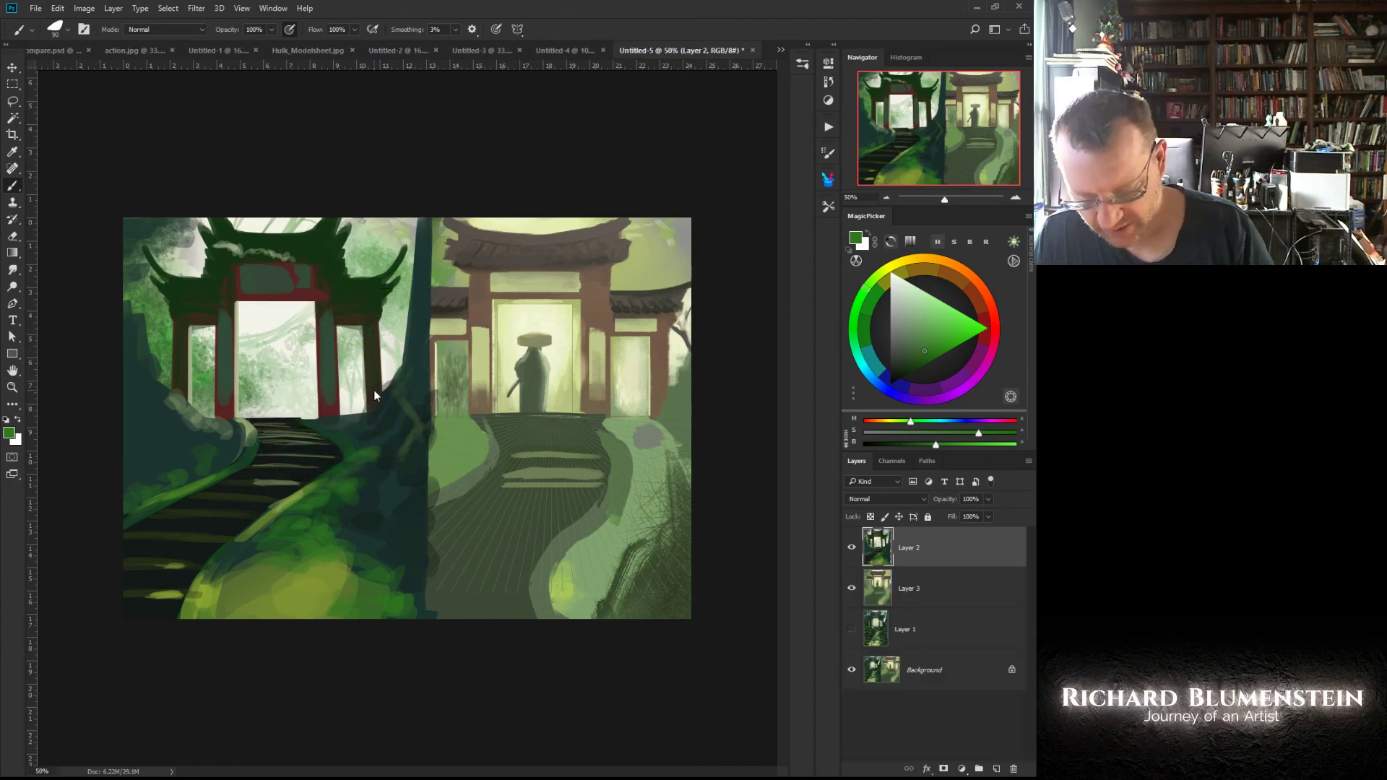
Step: Free Transform Layer 2 to 98.37% width and apply it
middle_click(317, 440)
left_click(268, 383)
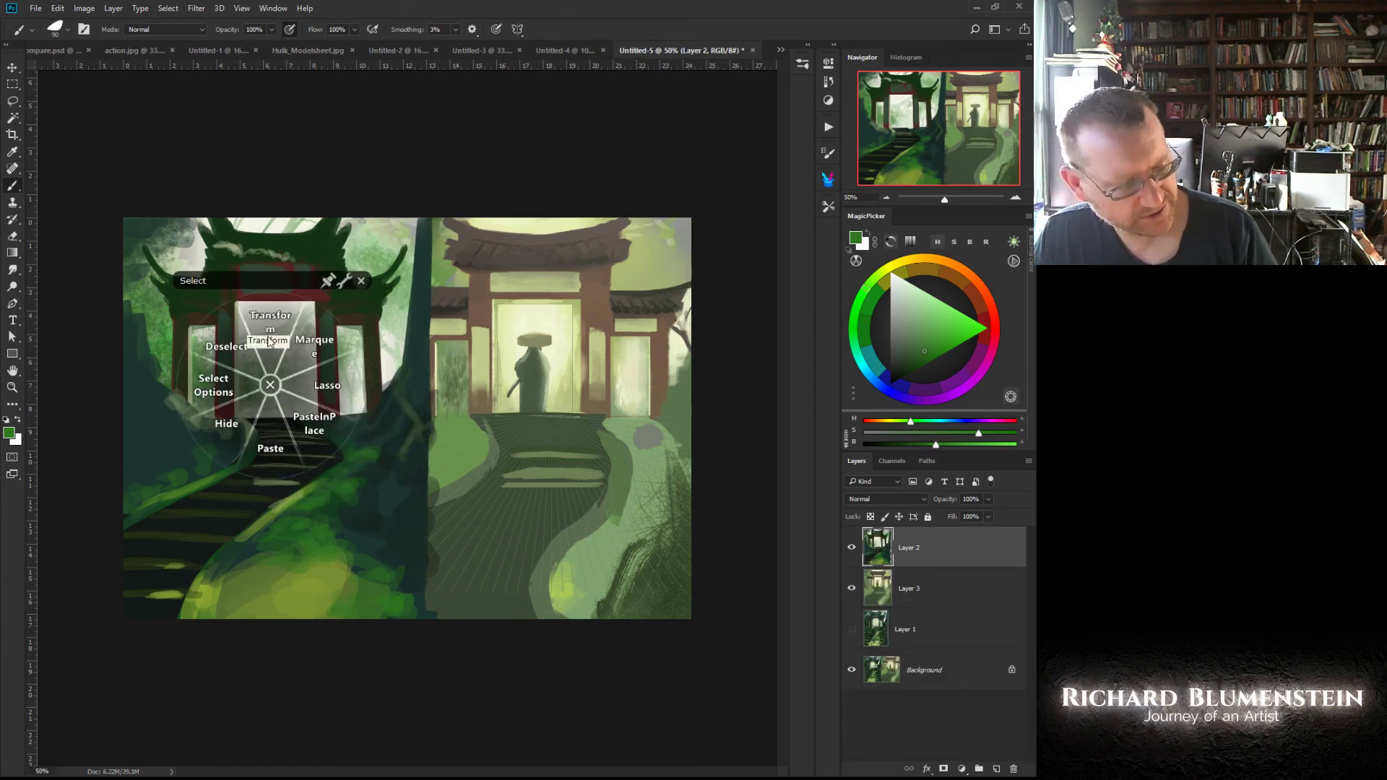
left_click(267, 340)
mouse_move(439, 417)
left_mouse_down()
mouse_move(403, 417)
mouse_move(434, 417)
left_mouse_up()
key("Return")
Step: Return to the Brush and add a new empty layer, Layer 4
key("b")
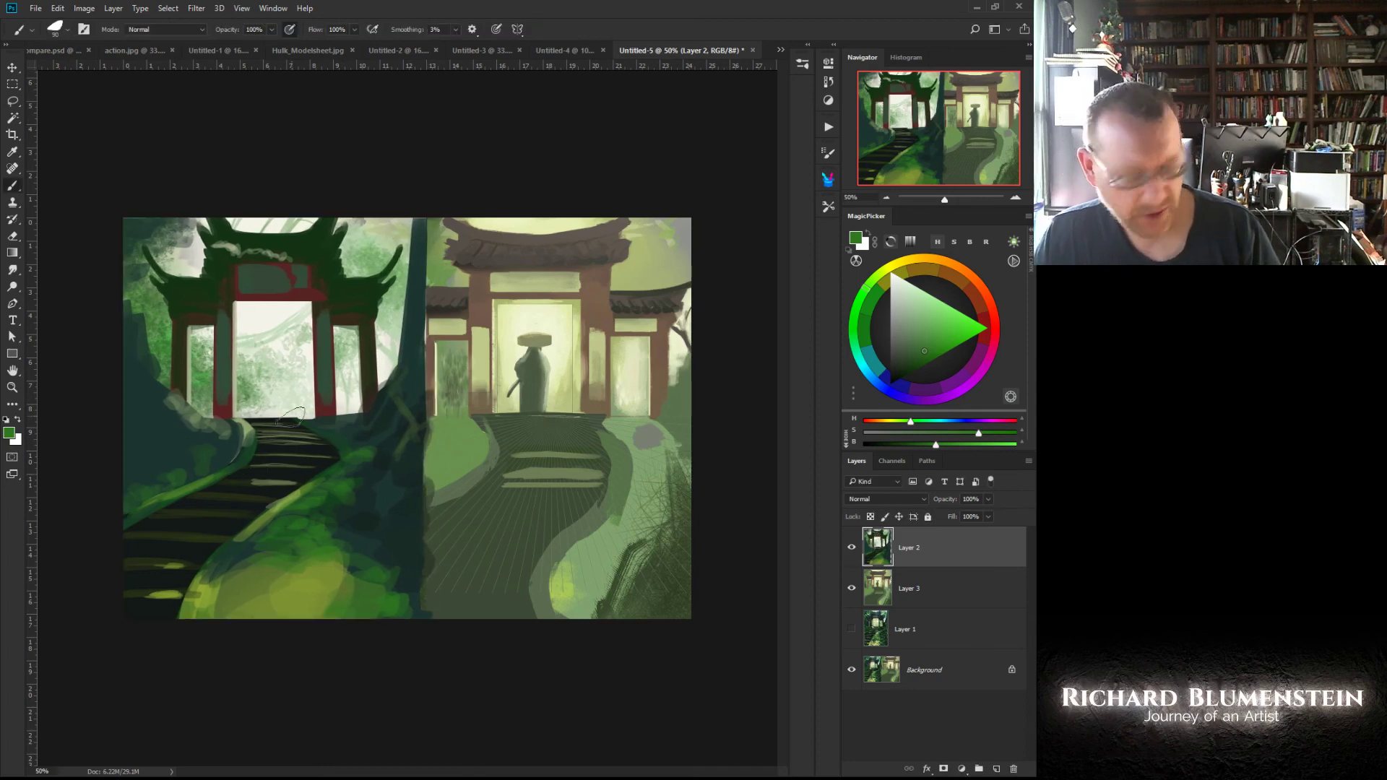
middle_click(278, 419)
left_click(272, 356)
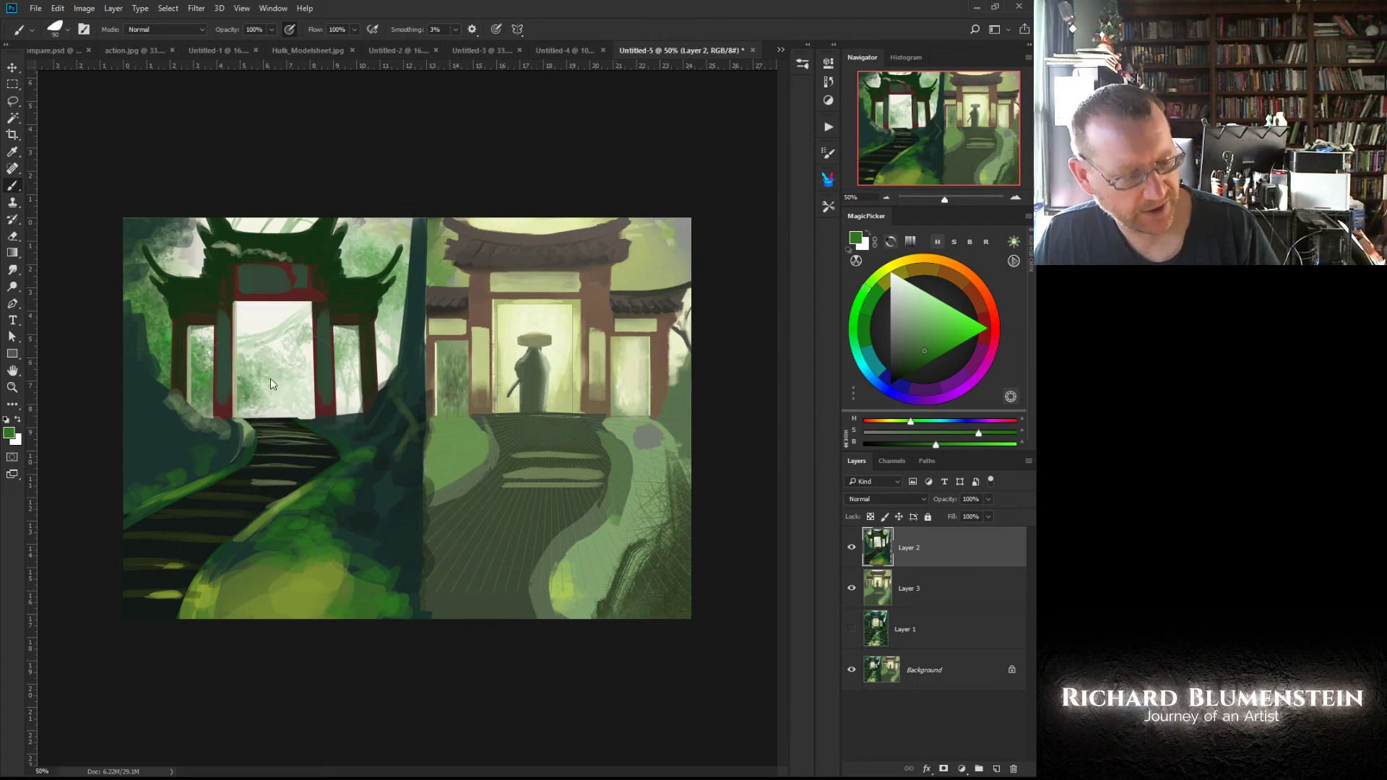
key("Return")
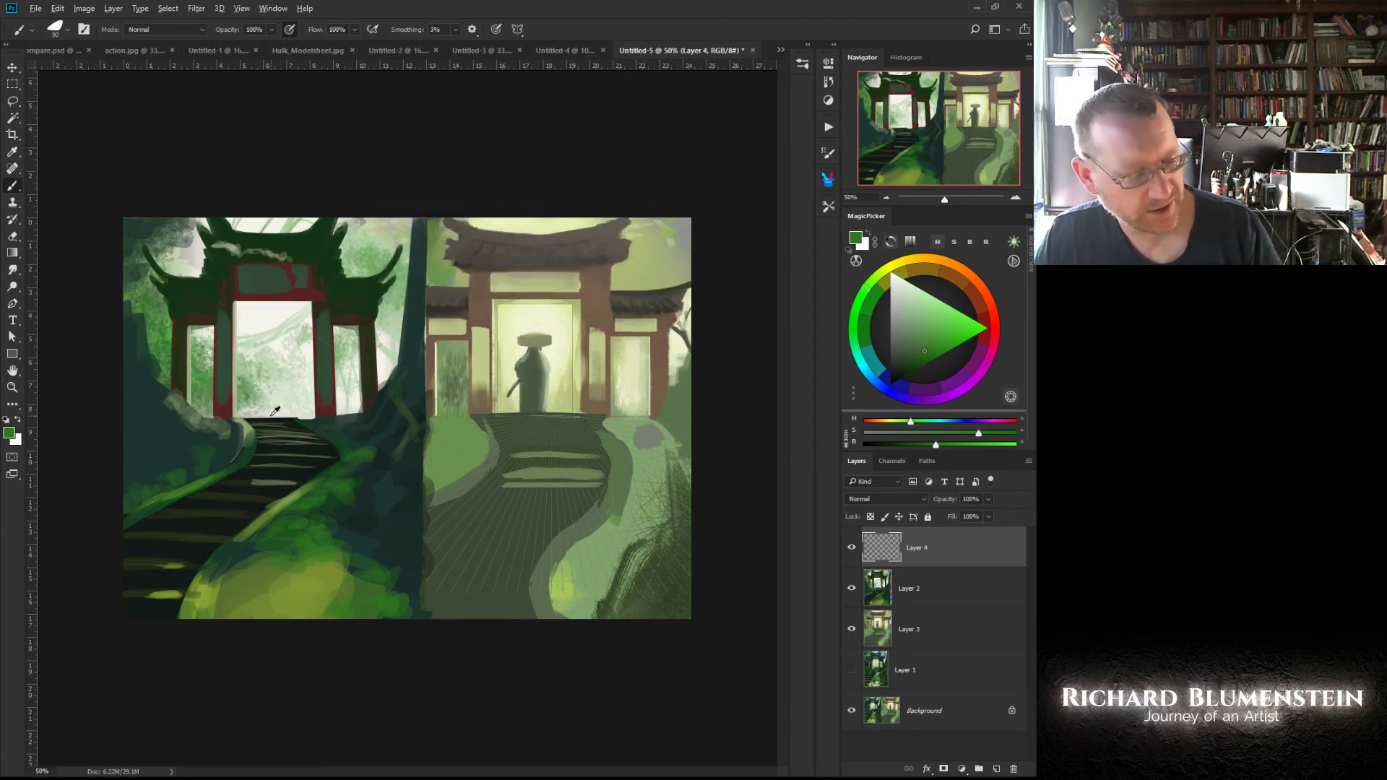
Step: Paint a dark green figure with a wide-brimmed hat in the left gateway, brush around 50
left_click(310, 441, "alt")
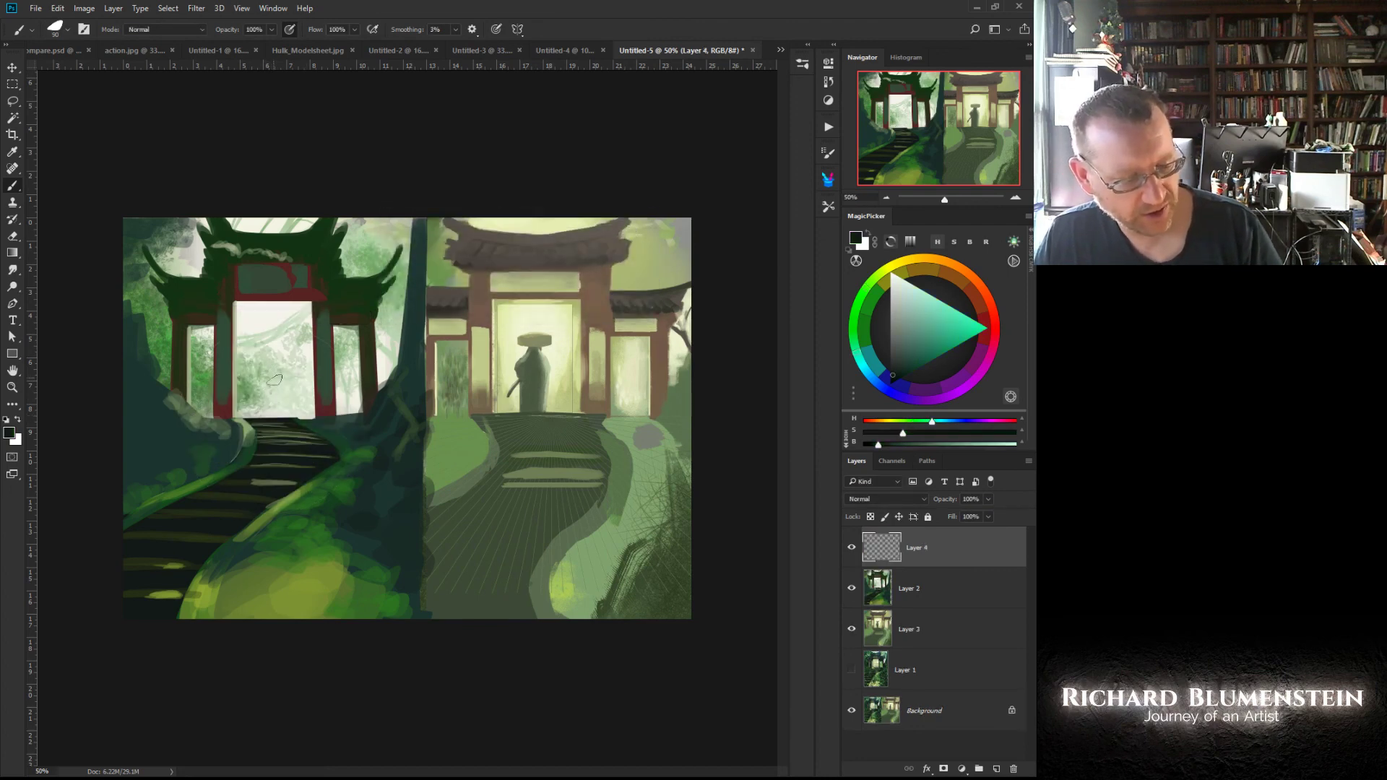
key("bracketleft")
key("bracketleft")
key("bracketleft")
key("bracketleft")
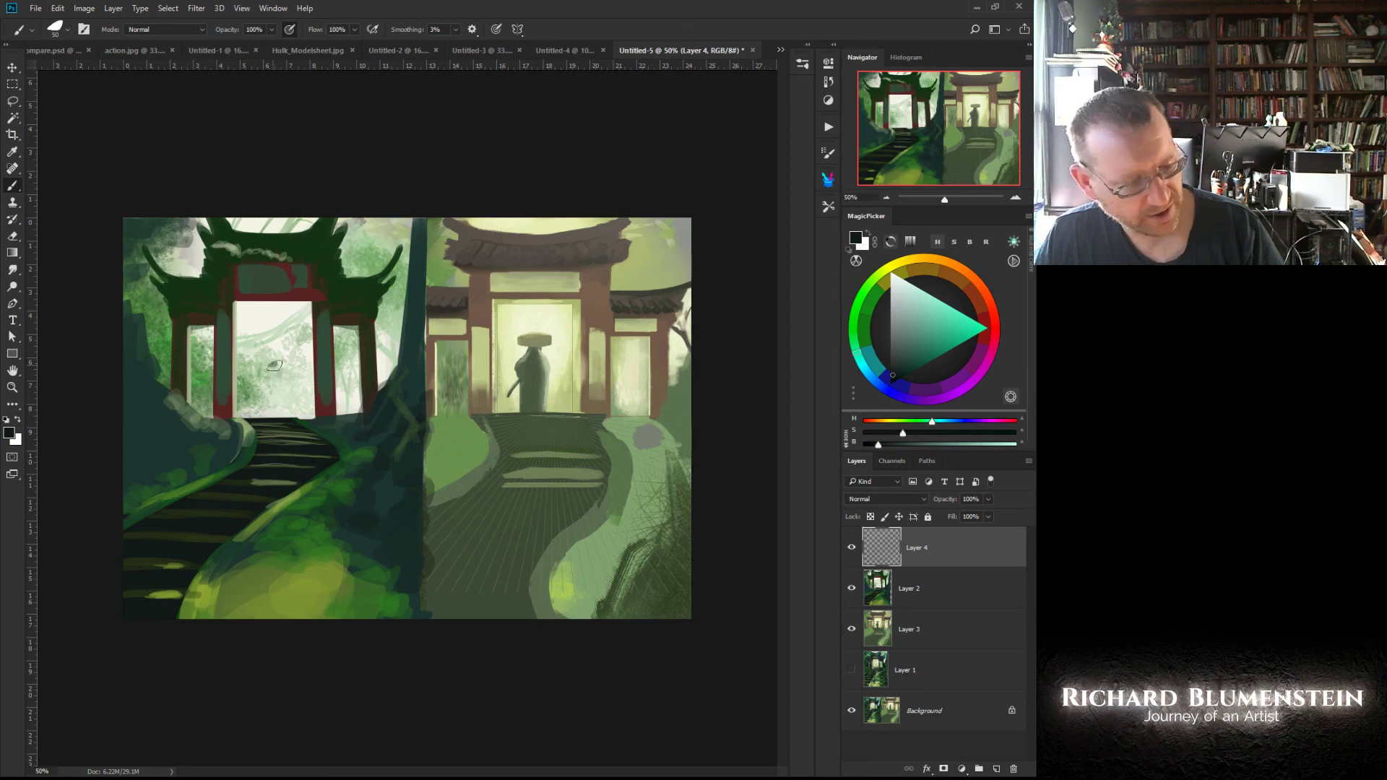
mouse_move(276, 366)
left_mouse_down()
mouse_move(276, 409)
mouse_move(273, 387)
mouse_move(268, 415)
mouse_move(266, 389)
mouse_move(252, 405)
left_mouse_up()
key("bracketleft")
key("bracketleft")
key("bracketleft")
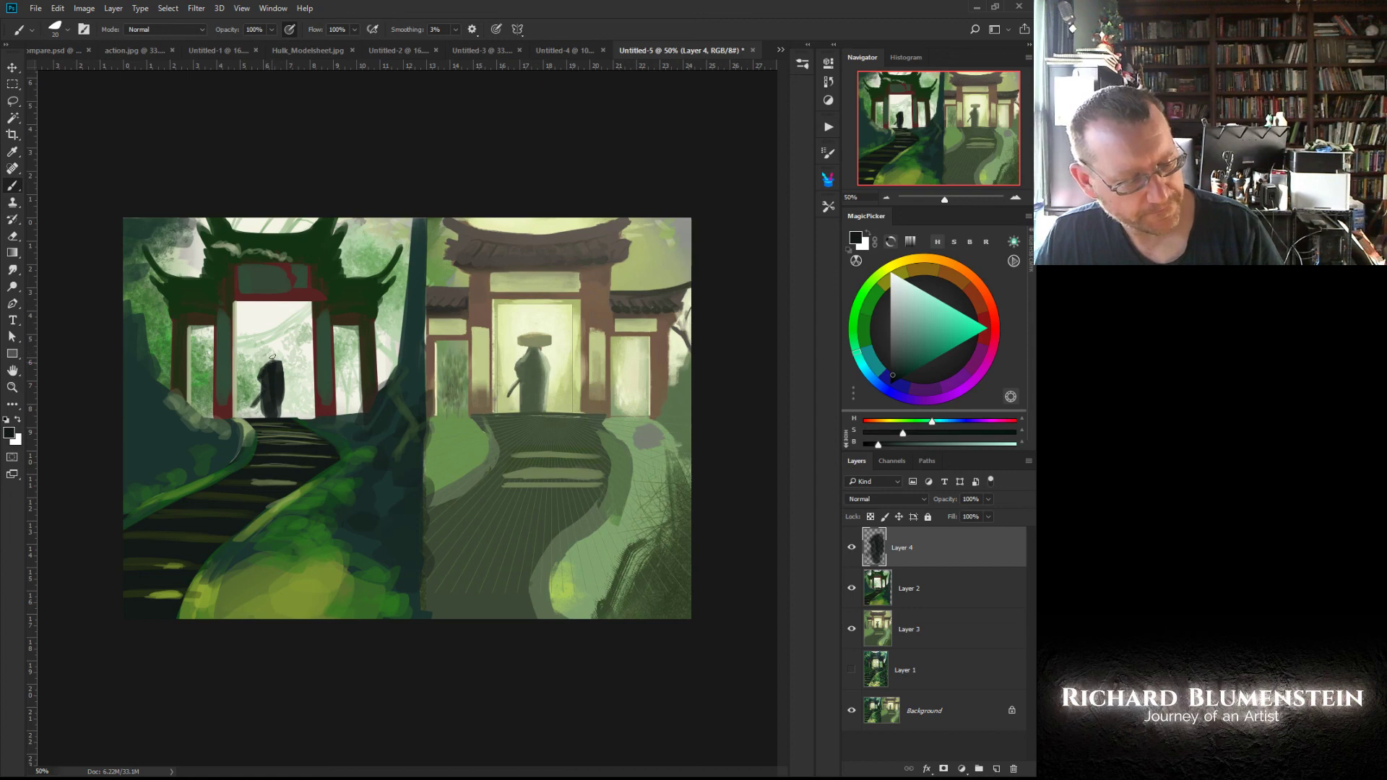
mouse_move(284, 354)
left_mouse_down()
mouse_move(254, 357)
mouse_move(274, 357)
left_mouse_up()
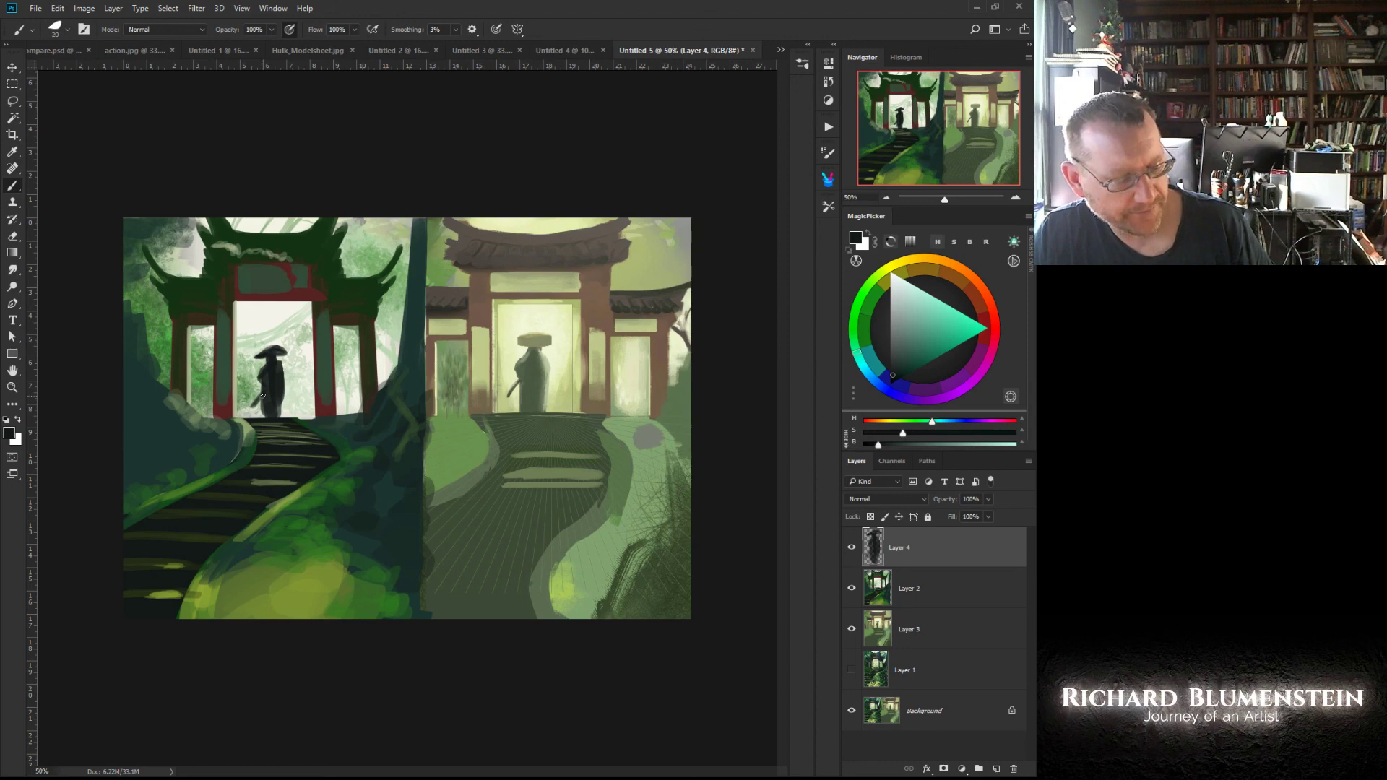
left_click(372, 523, "ctrl")
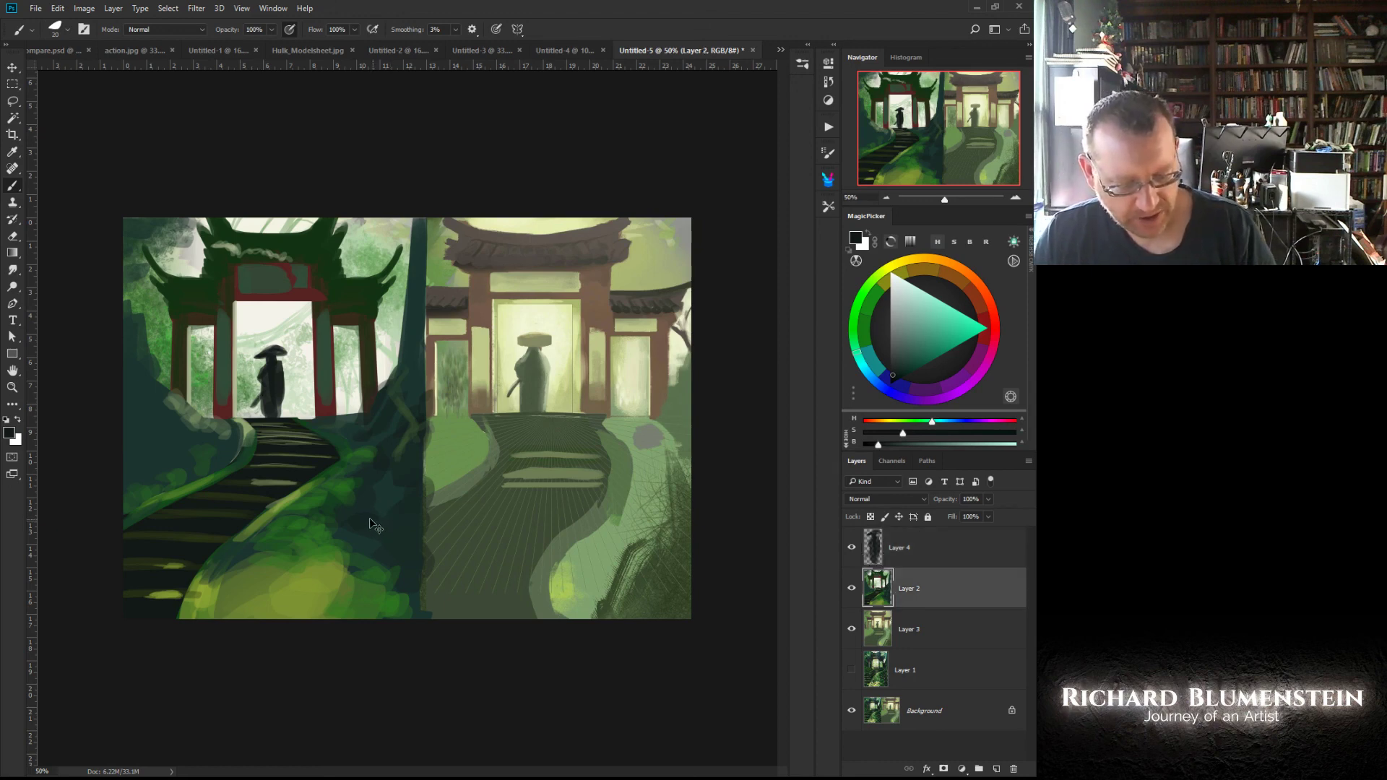
Step: Show Layer 1 again and desaturate the hillsides with a 300 px Sponge brush
left_click(852, 671)
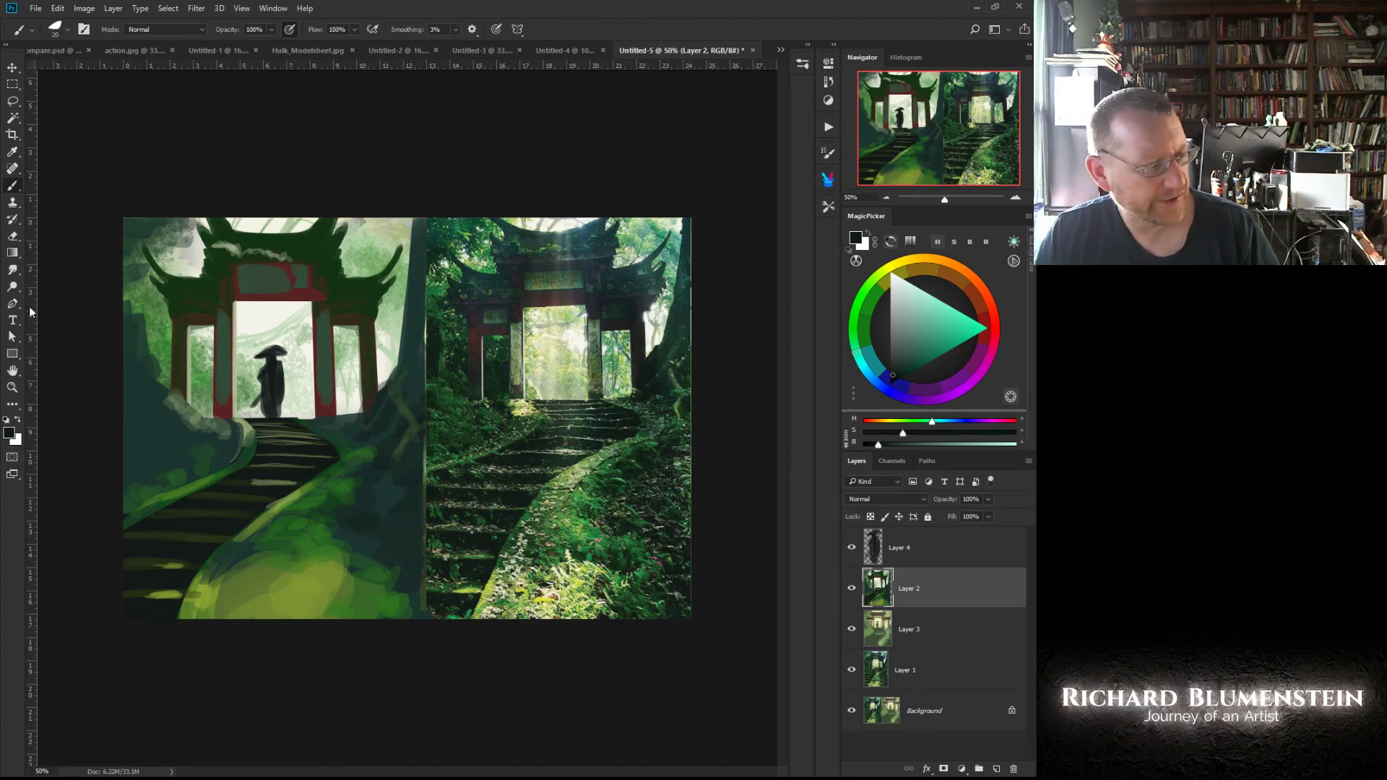
left_click(14, 288)
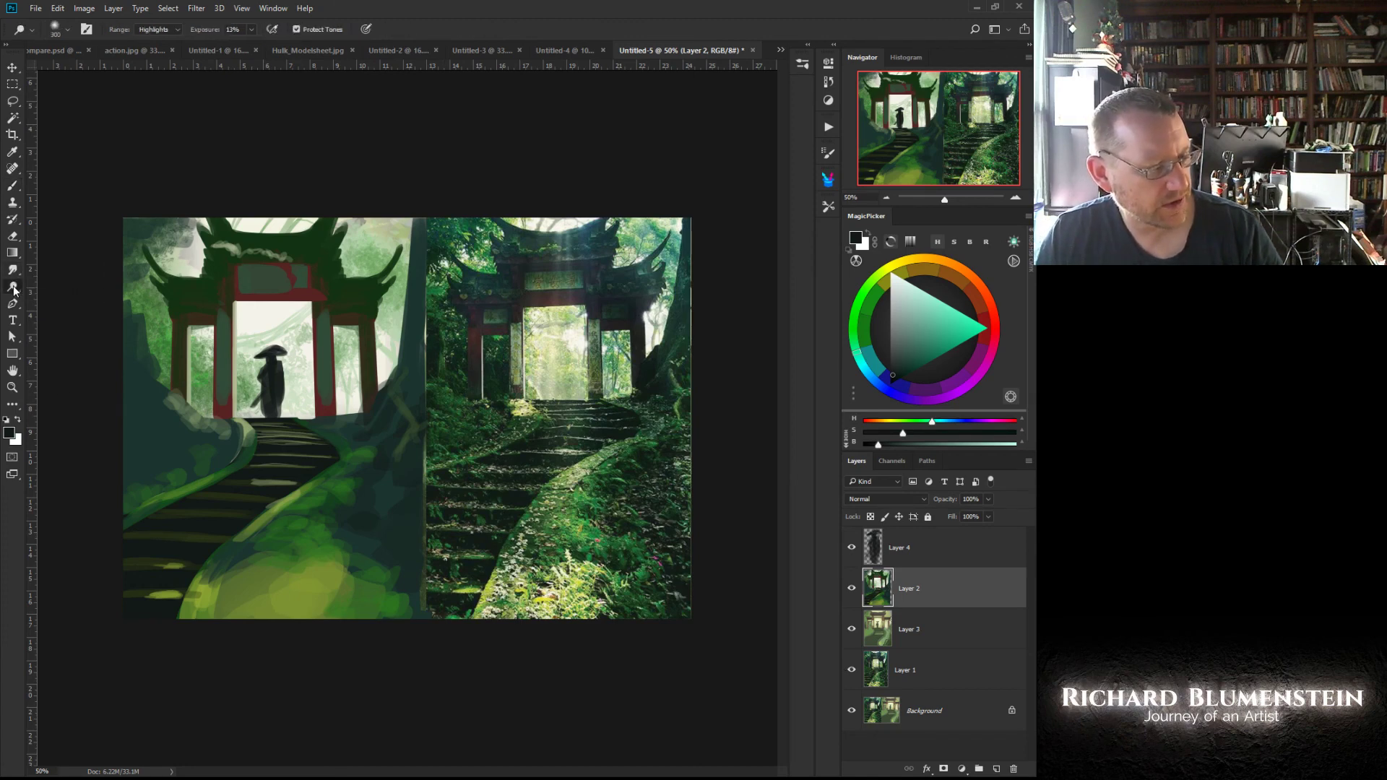
right_click(14, 288)
left_click(56, 312)
key("bracketright")
key("bracketright")
key("bracketright")
key("bracketright")
key("bracketright")
key("bracketright")
key("bracketright")
key("bracketright")
key("bracketright")
key("bracketright")
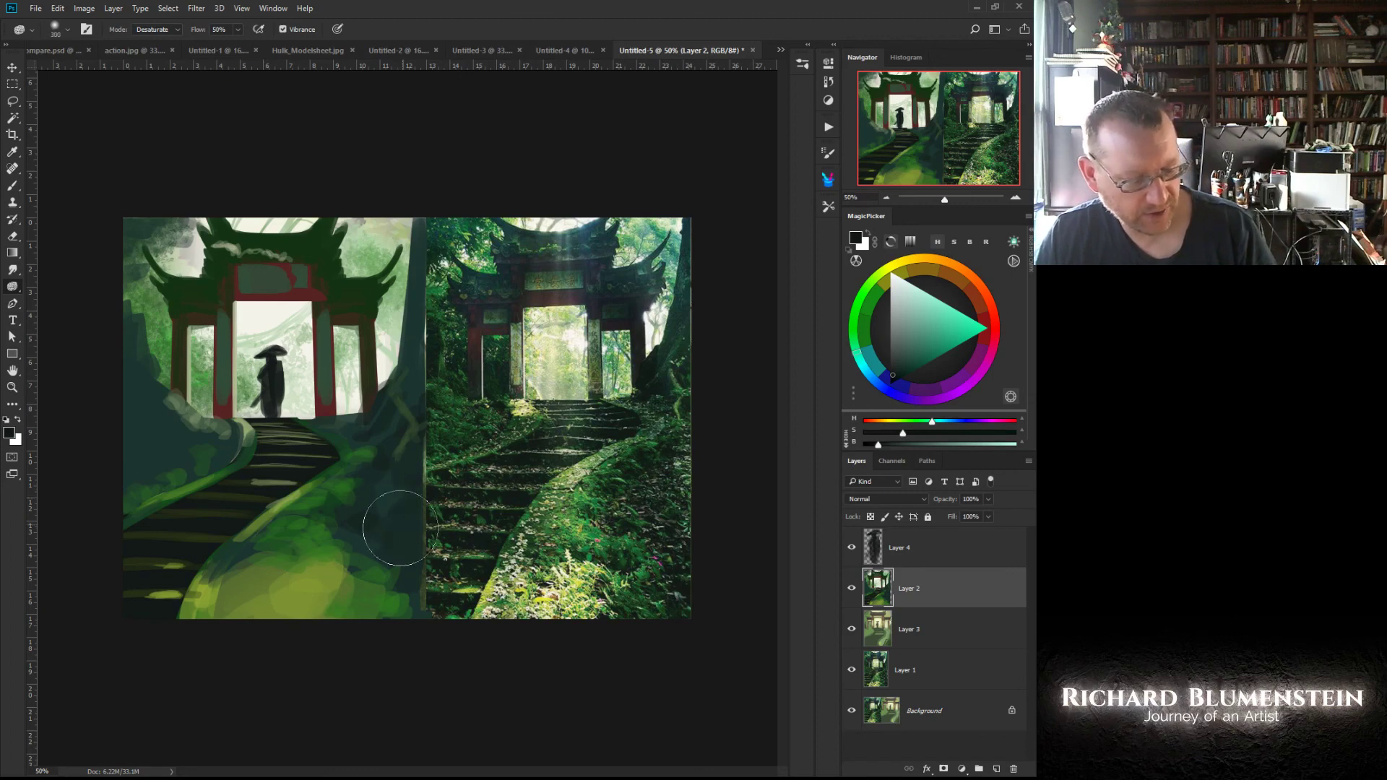
mouse_move(390, 500)
left_mouse_down()
mouse_move(391, 513)
mouse_move(361, 509)
mouse_move(393, 565)
mouse_move(338, 555)
mouse_move(385, 565)
mouse_move(414, 448)
mouse_move(396, 436)
left_mouse_up()
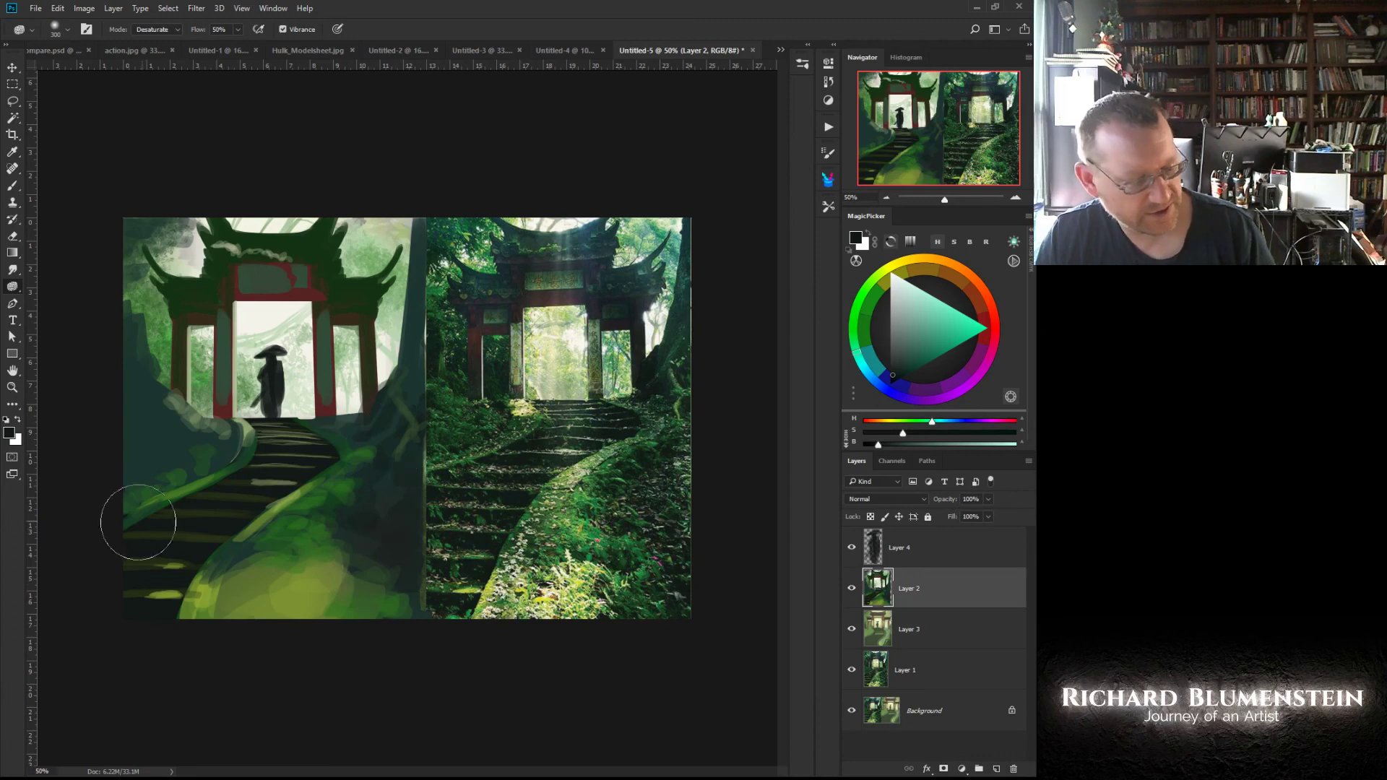
mouse_move(138, 524)
left_mouse_down()
mouse_move(148, 463)
mouse_move(126, 410)
mouse_move(114, 415)
mouse_move(134, 455)
left_mouse_up()
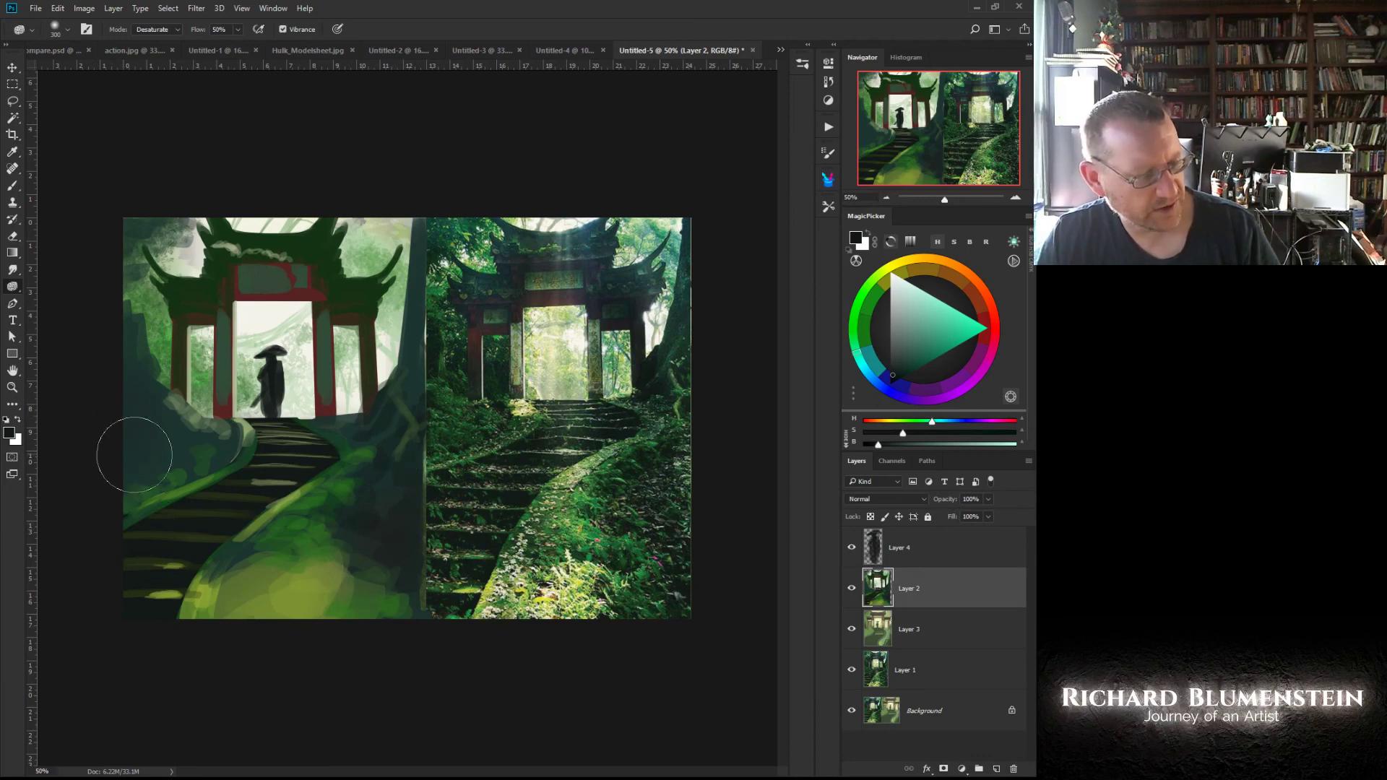
Step: Switch back to the Brush at size 50 and pick a darker teal-green colour
right_click(372, 462)
left_click(367, 409)
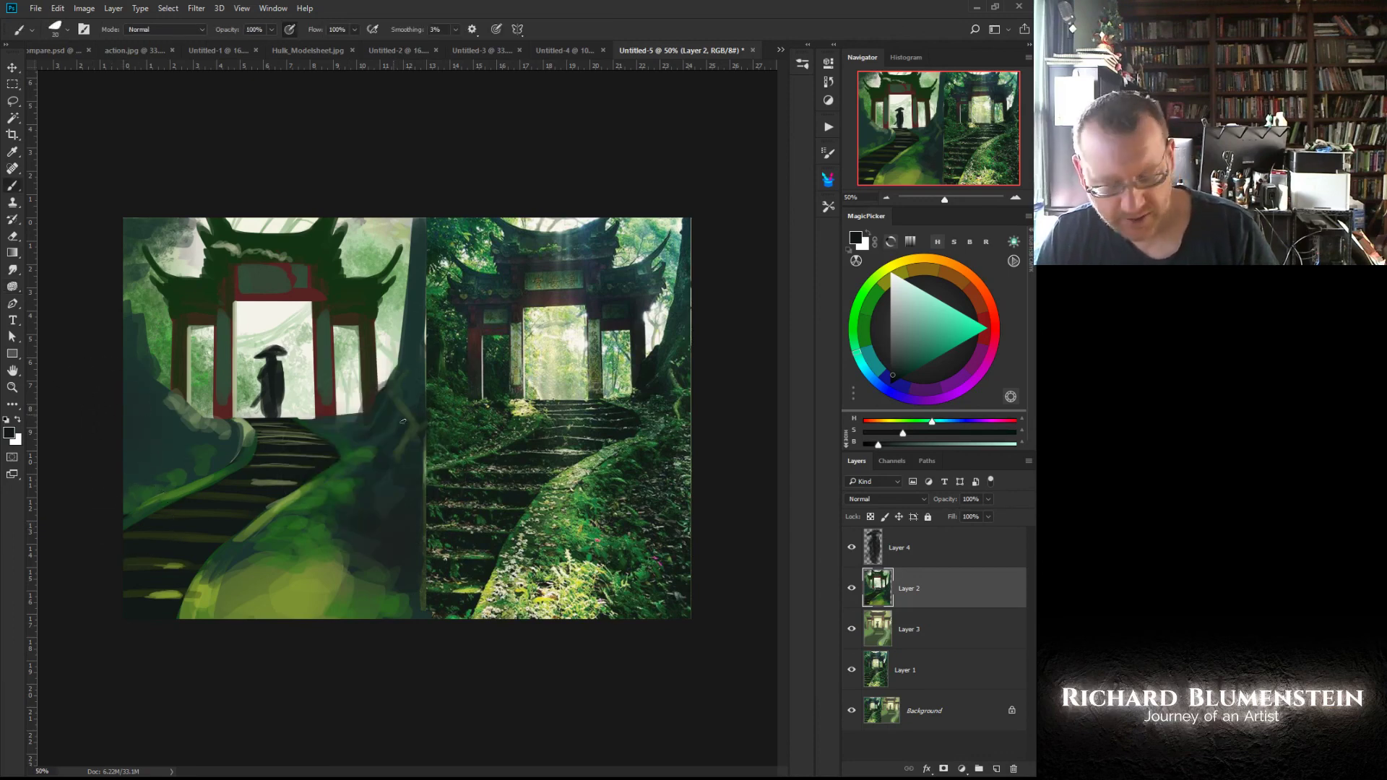
left_click(446, 394, "alt")
key("bracketright")
key("bracketright")
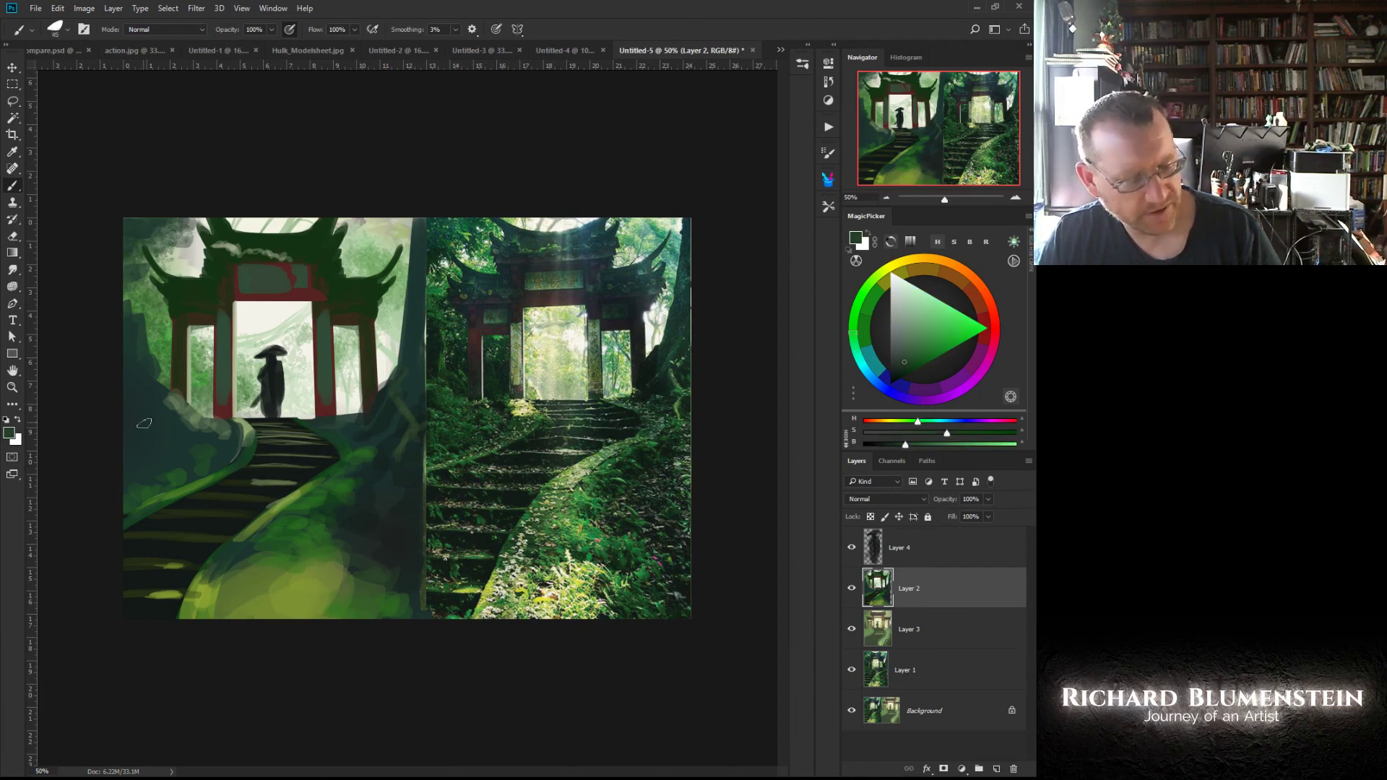
key("bracketleft")
key("bracketleft")
key("bracketleft")
key("bracketright")
key("bracketright")
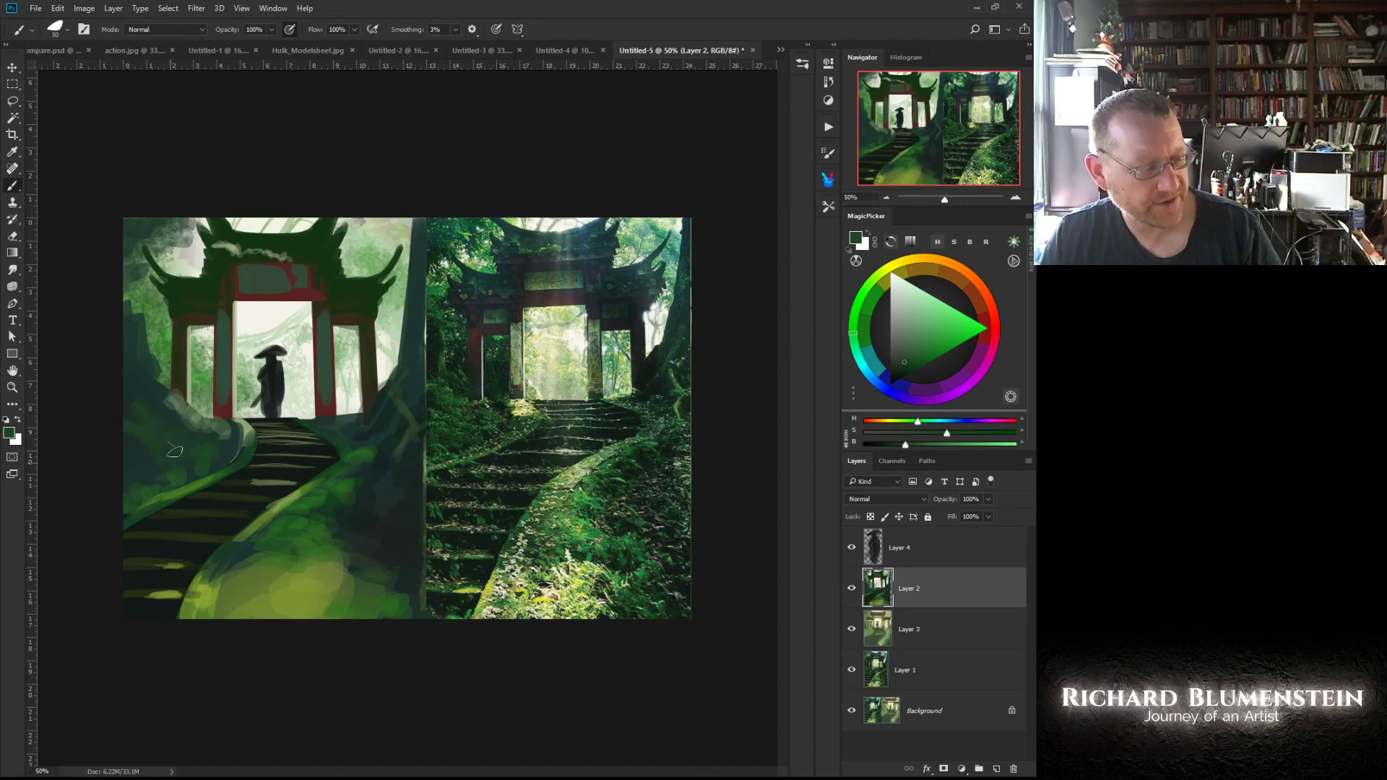
key("Delete")
key("ctrl+z")
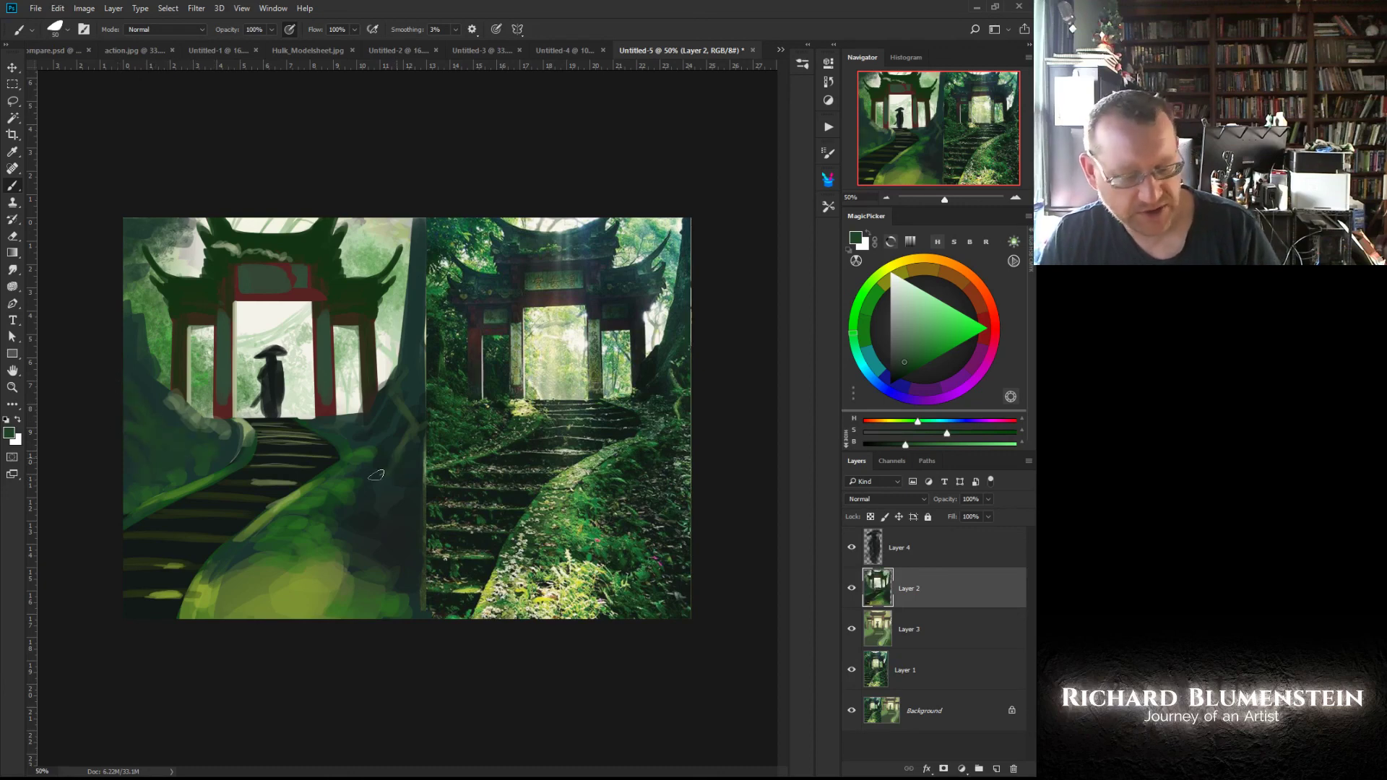
left_click(383, 395, "alt")
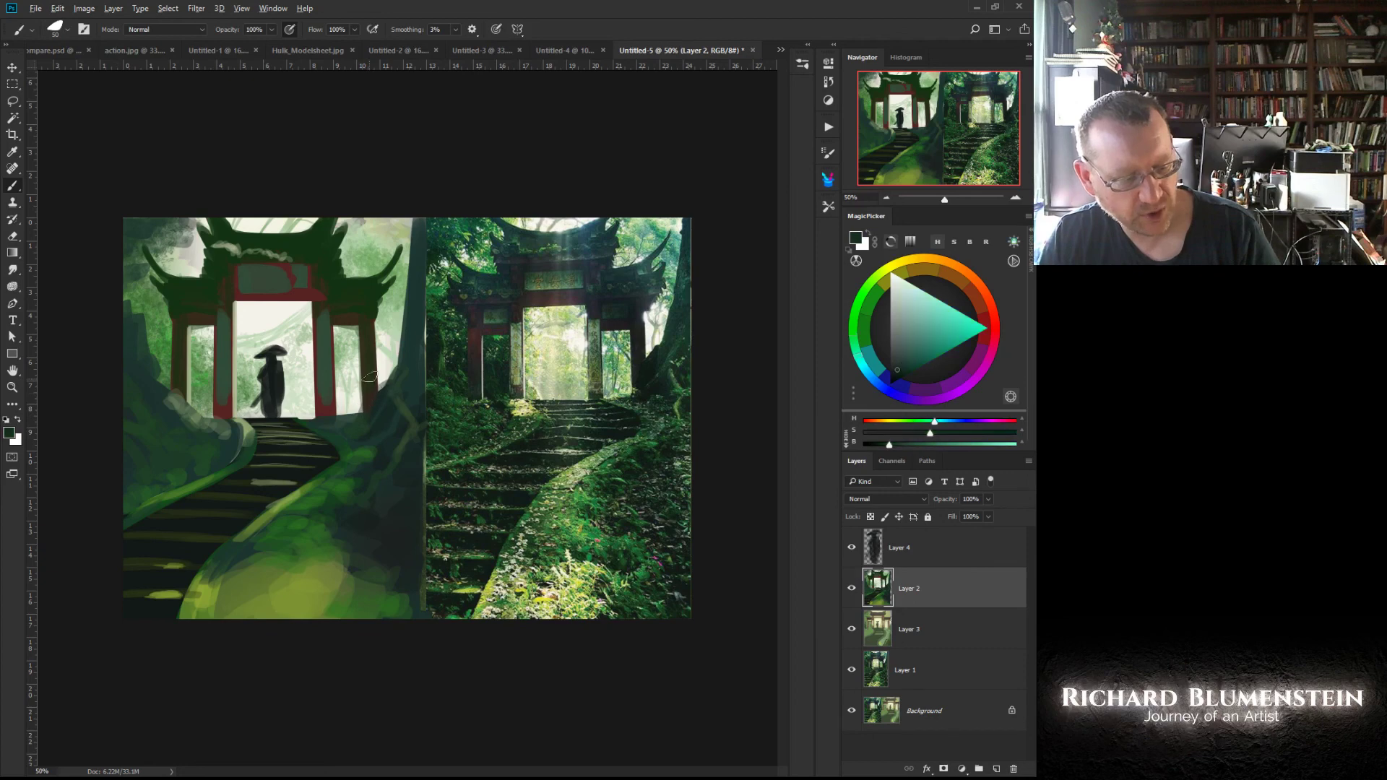